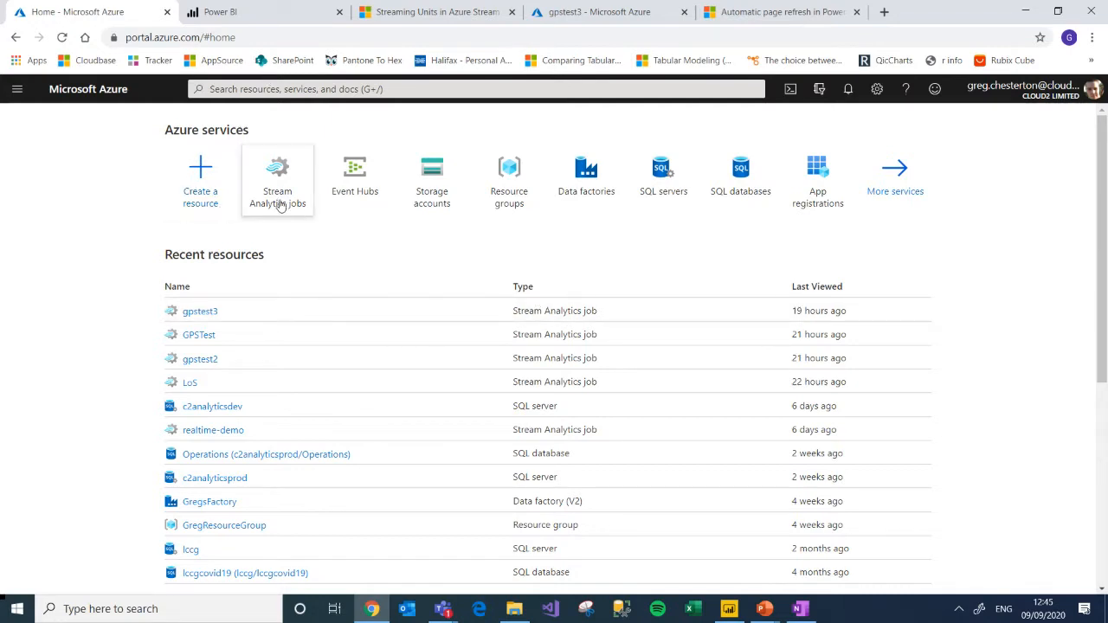
Step: Create a Stream Analytics job named gpstest4 in the realtime-demo resource group with 1 streaming unit
mouse_move(280, 205)
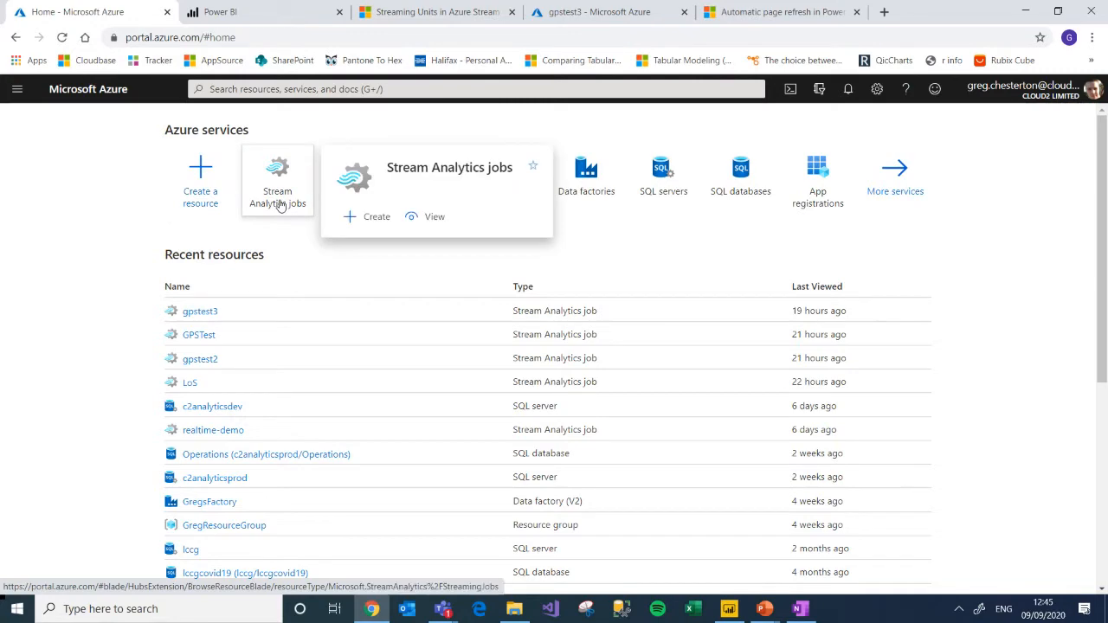
left_click(279, 204)
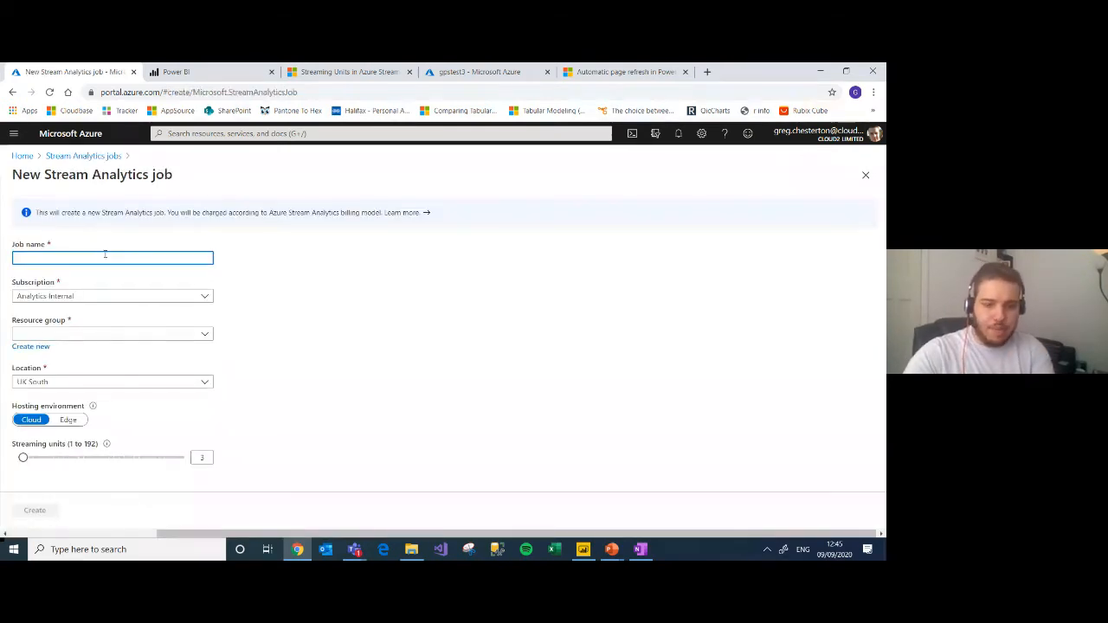
type("gpstest4")
left_click(78, 333)
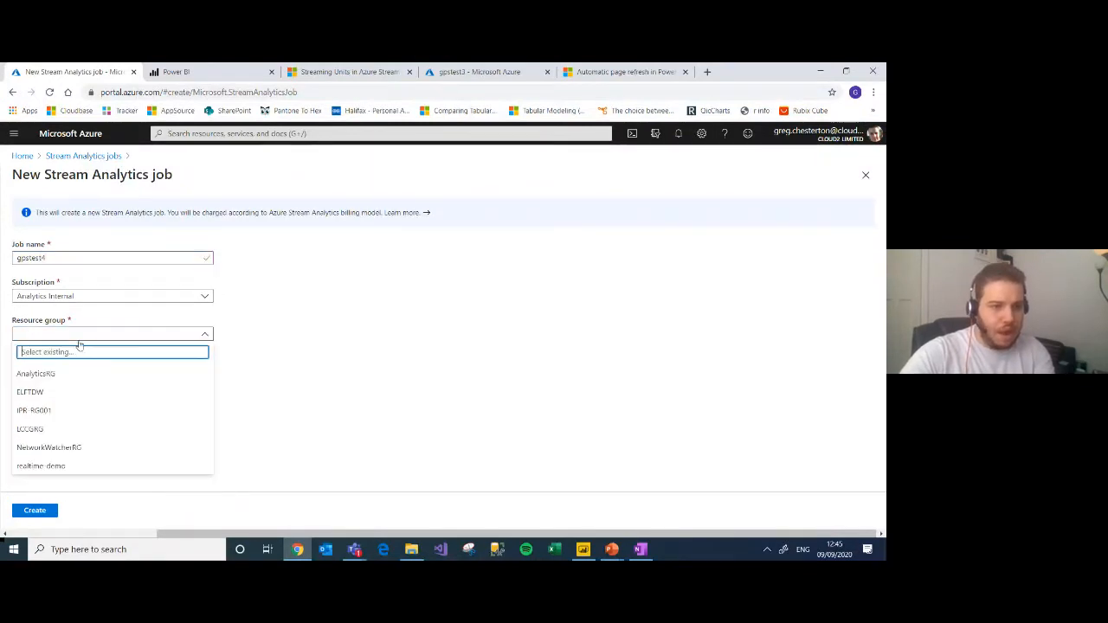
left_click(45, 465)
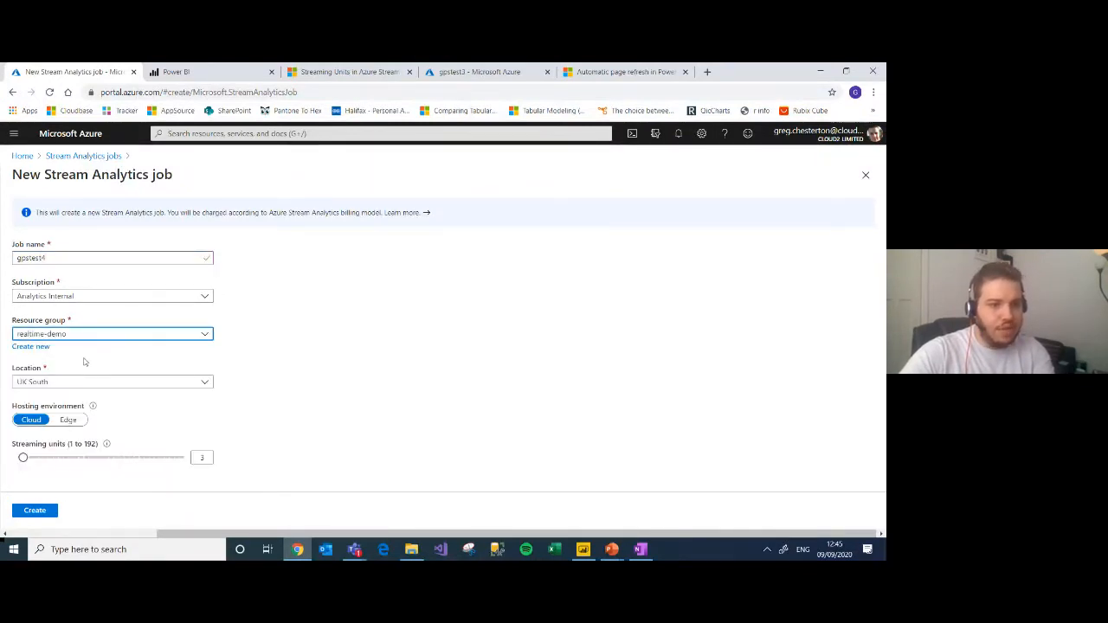
left_click_drag(23, 459, 17, 459)
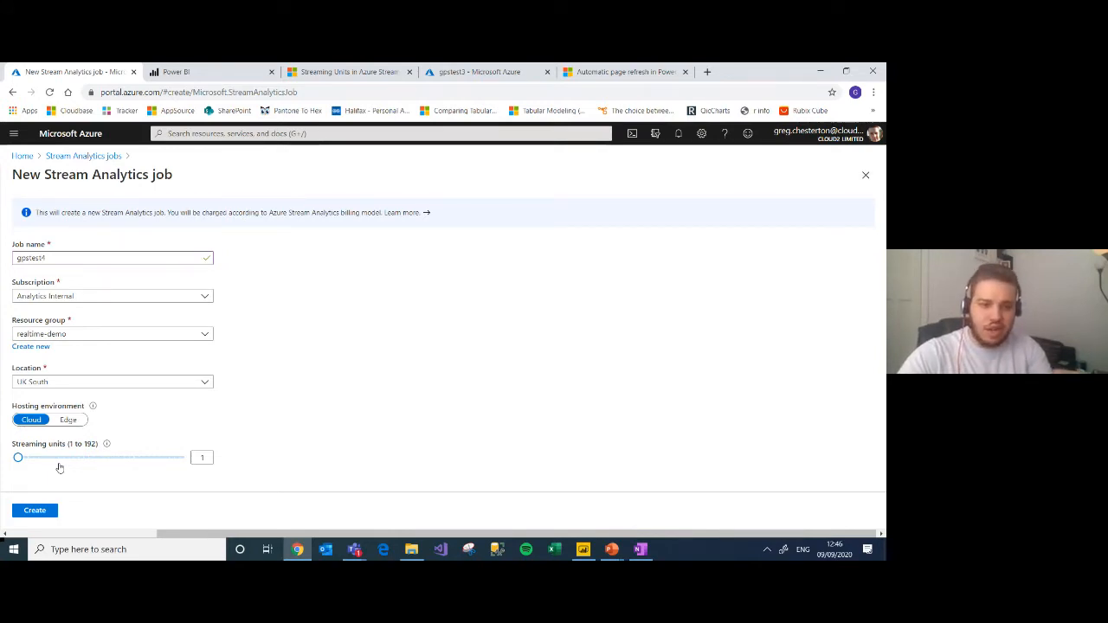
left_click(38, 514)
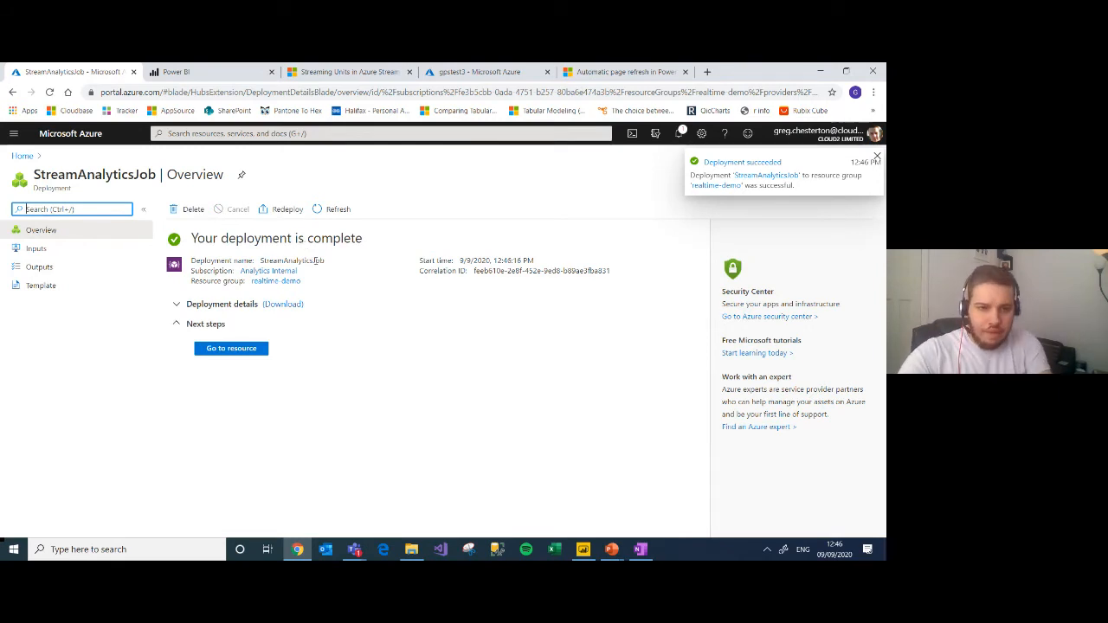
Step: Go to the deployed gpstest4 job and start a new Event Hub stream input for it
left_click(246, 349)
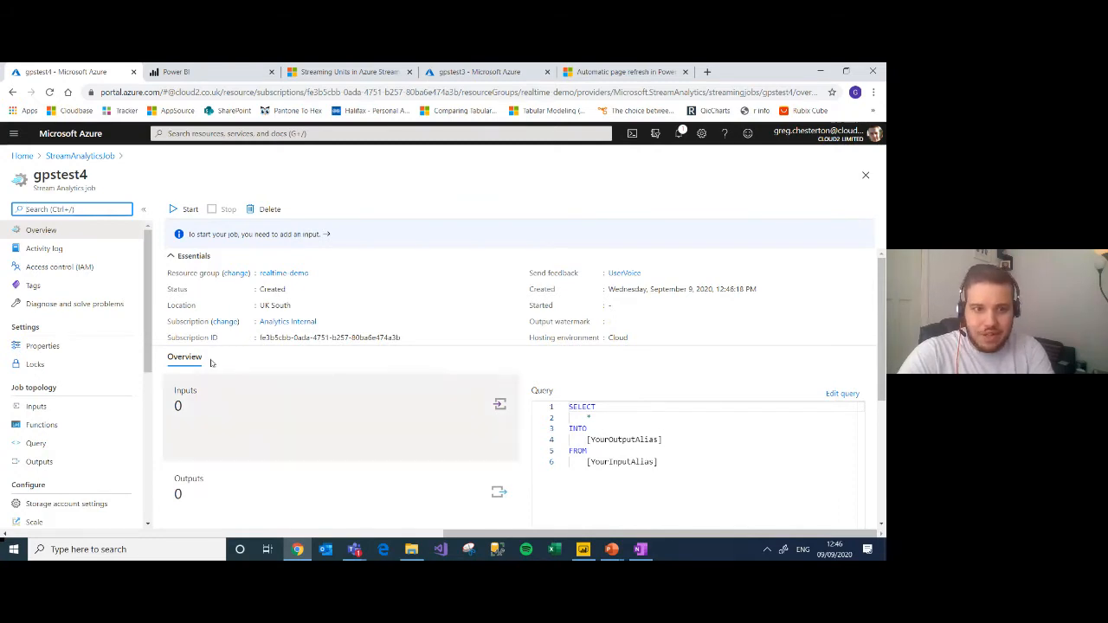
left_click_drag(146, 333, 146, 354)
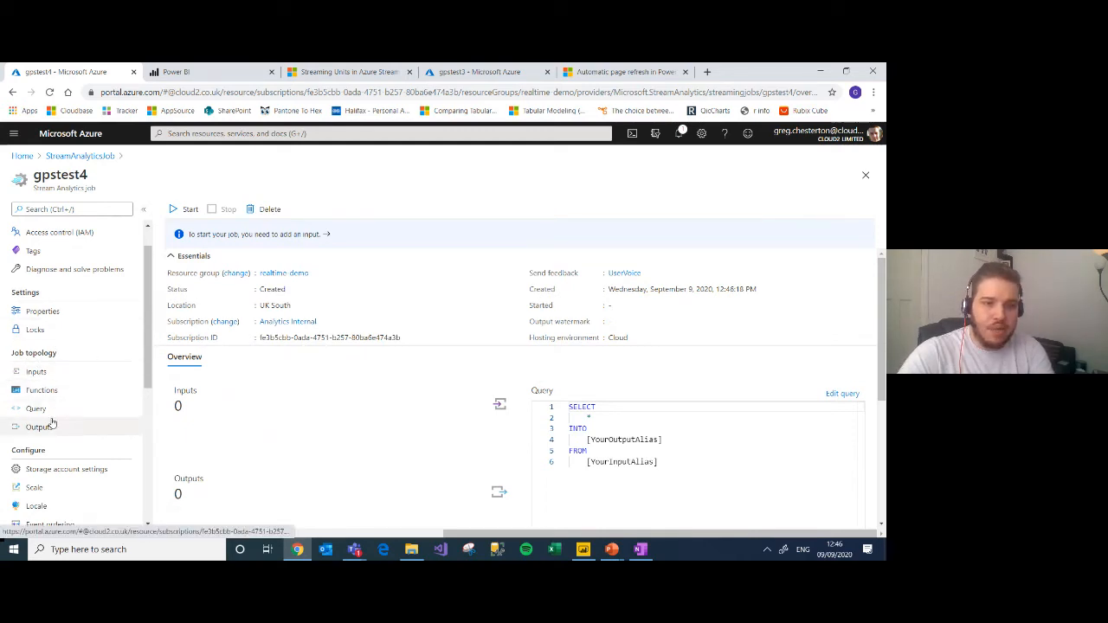
left_click(58, 376)
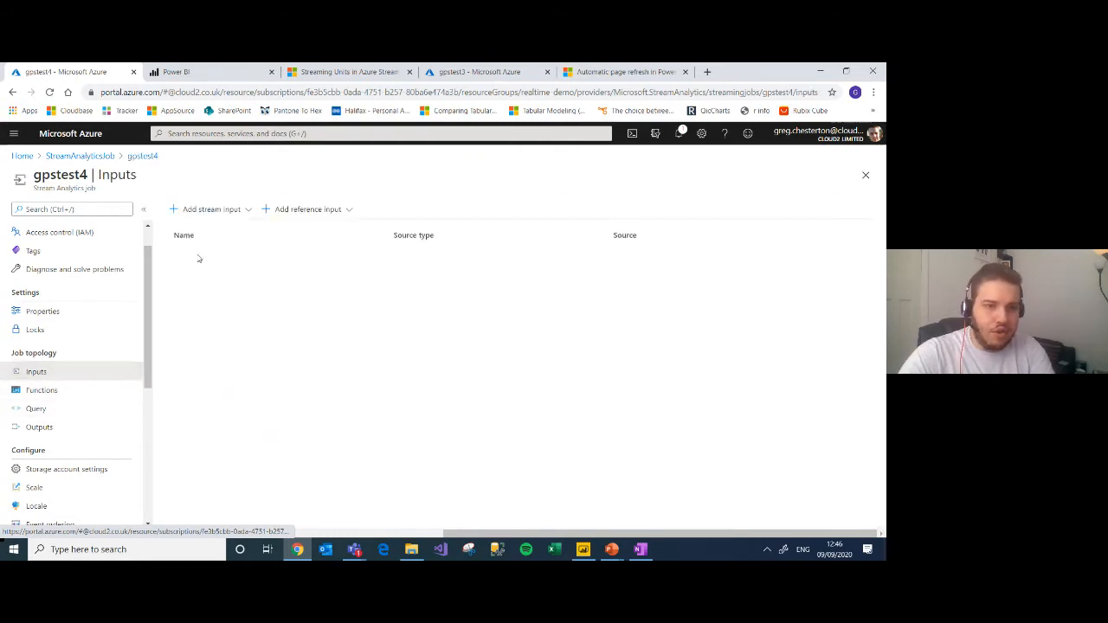
left_click(238, 210)
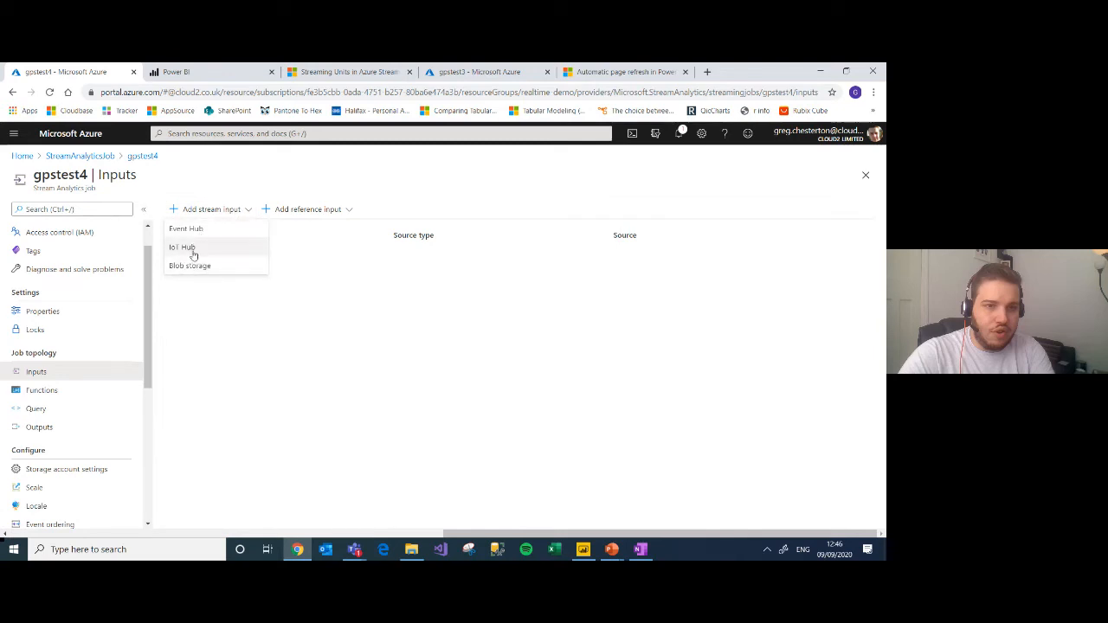
left_click(311, 213)
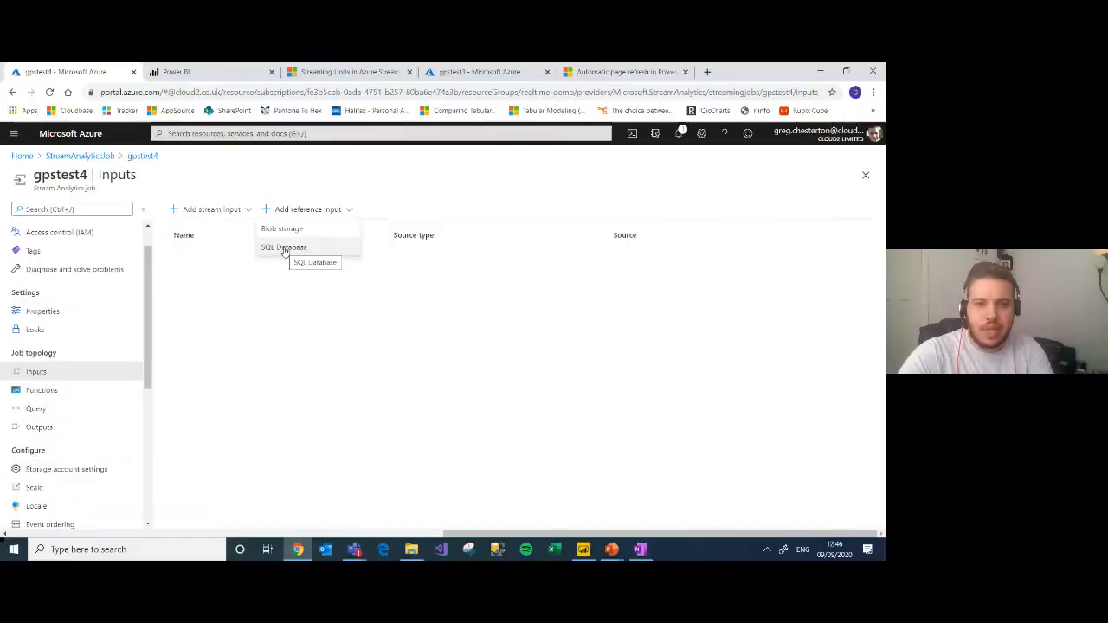
left_click(229, 211)
left_click(207, 230)
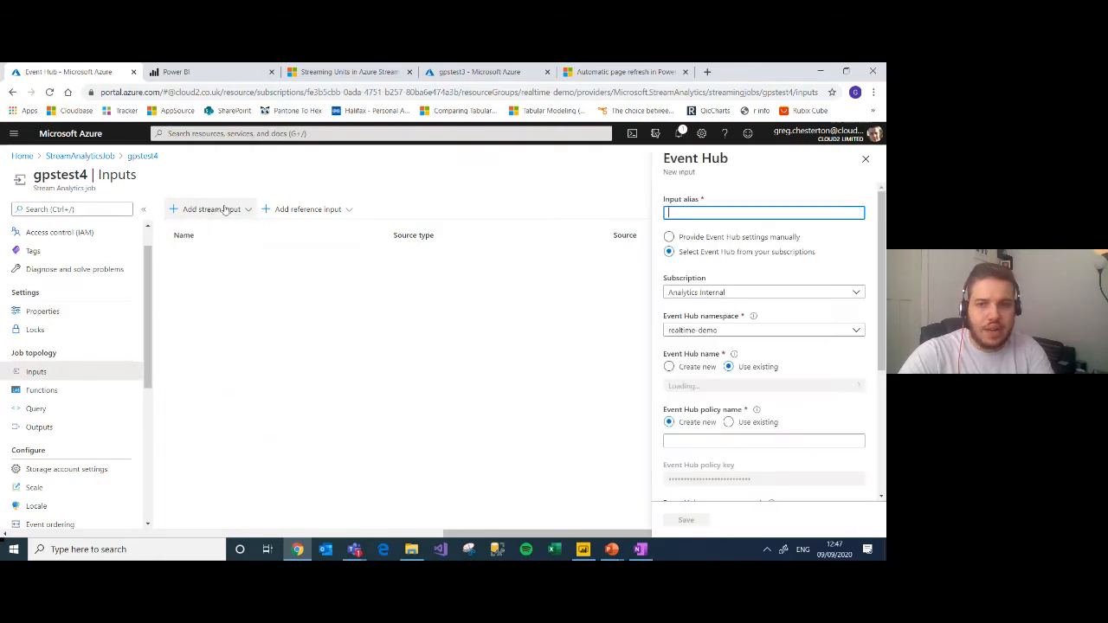
Step: Set the input alias to gpstest4, select the existing gps-test event hub, and save the input
type("gpstest3")
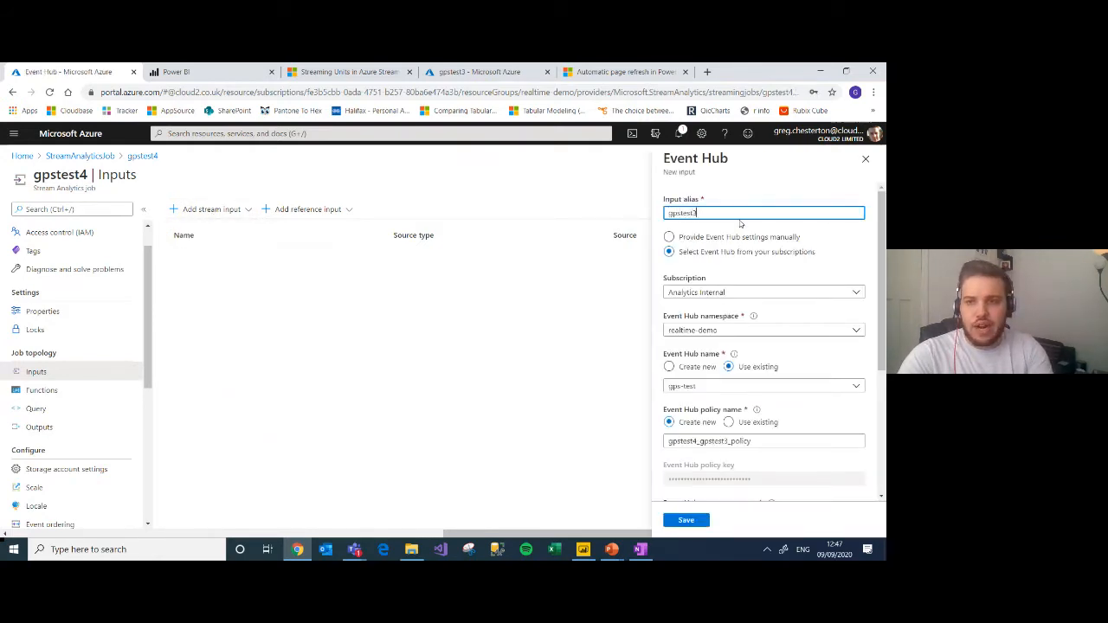
key("BackSpace")
type("4")
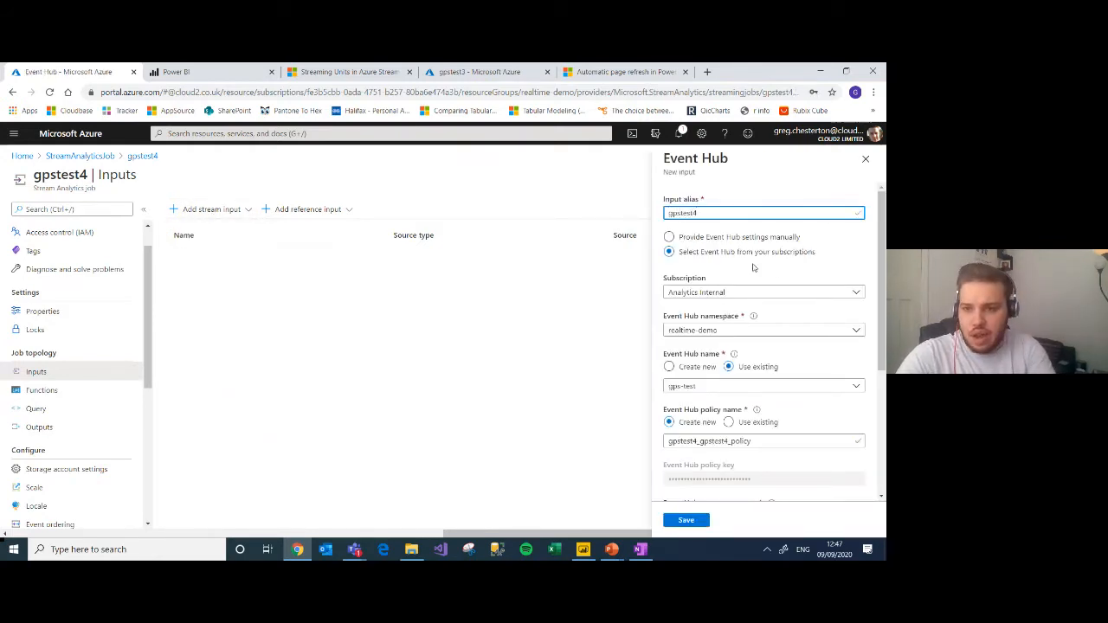
left_click(716, 390)
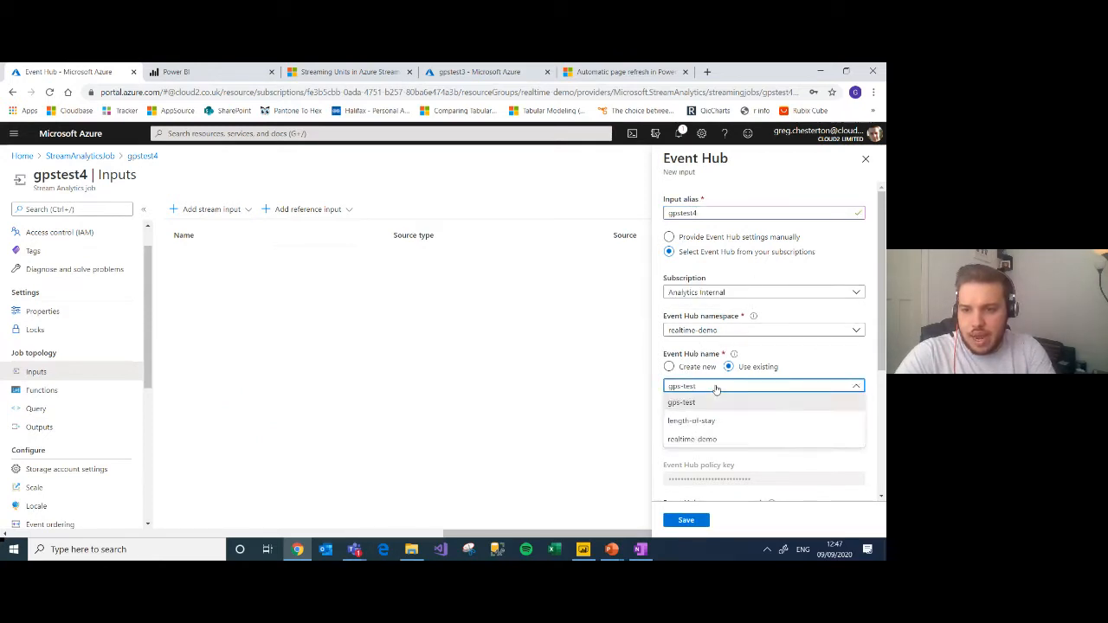
left_click(696, 401)
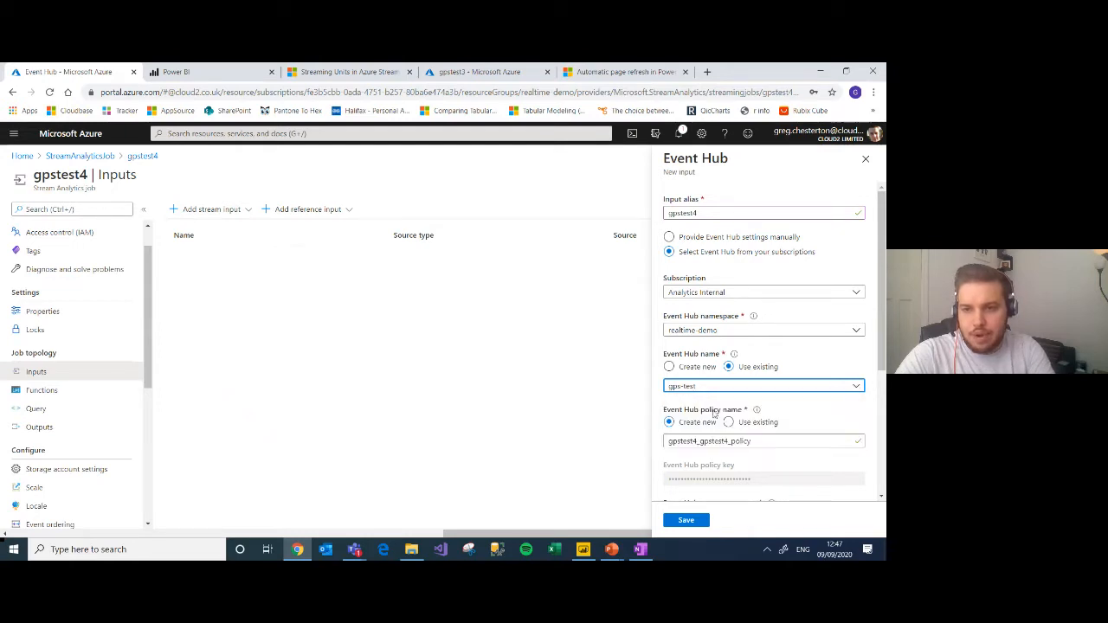
scroll(875, 407, "down", 2)
scroll(874, 407, "down", 2)
scroll(833, 315, "up", 4)
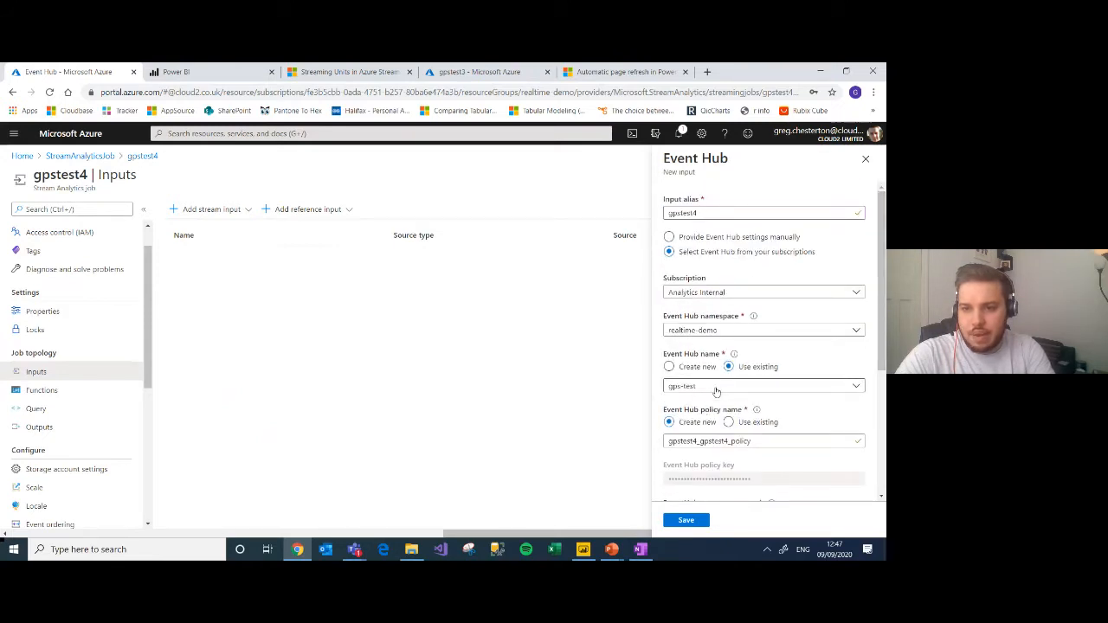
scroll(832, 389, "down", 3)
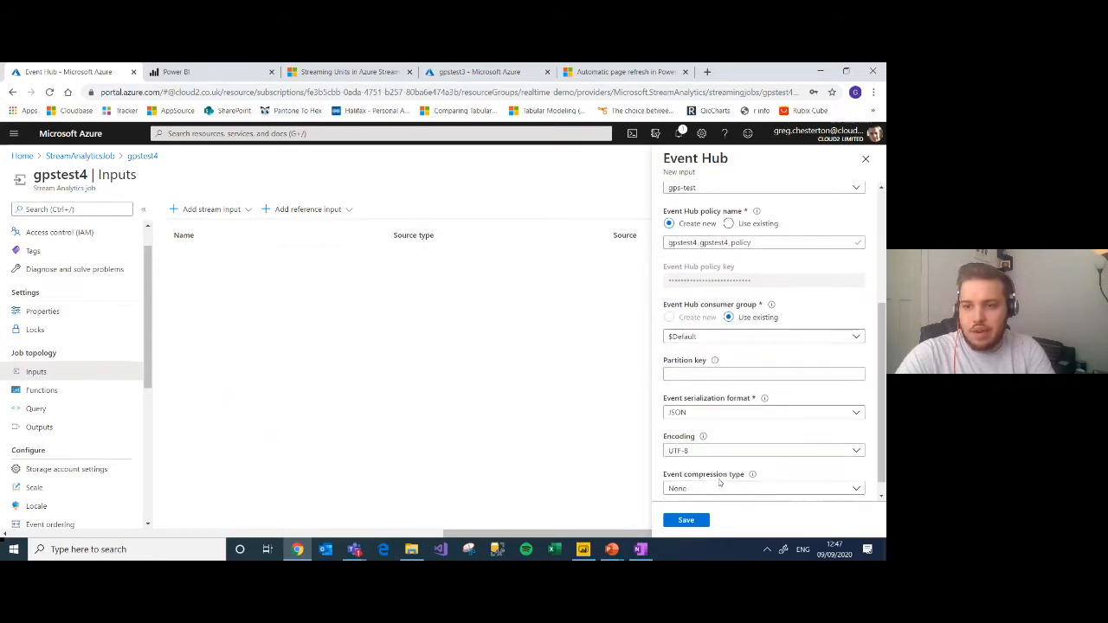
left_click(686, 520)
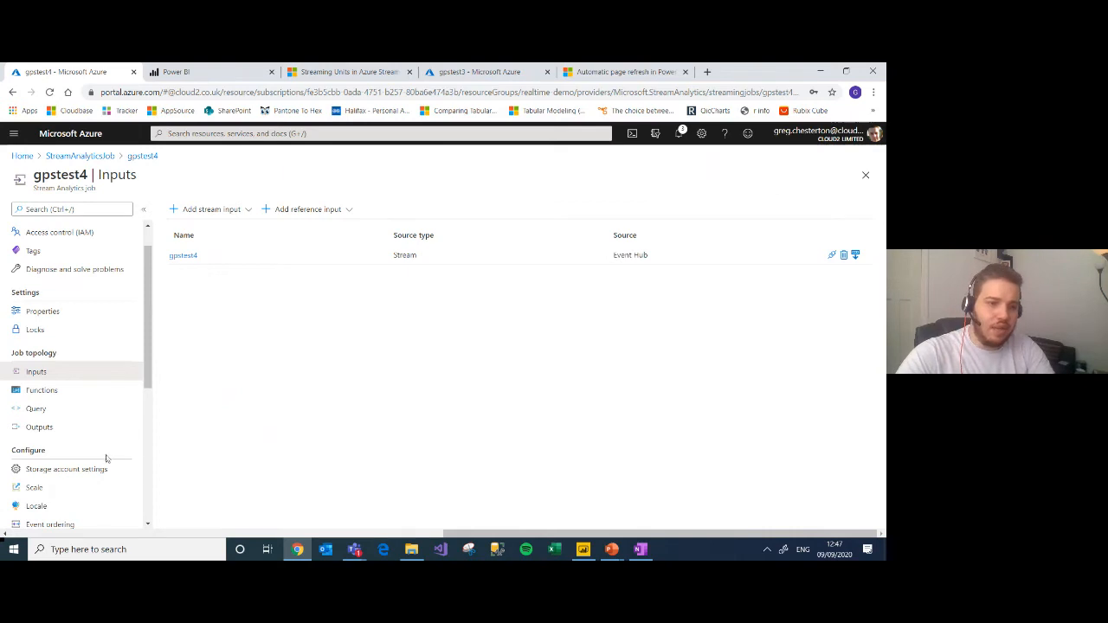
Step: Start a new Power BI output for the gpstest4 job
left_click(57, 428)
left_click(185, 208)
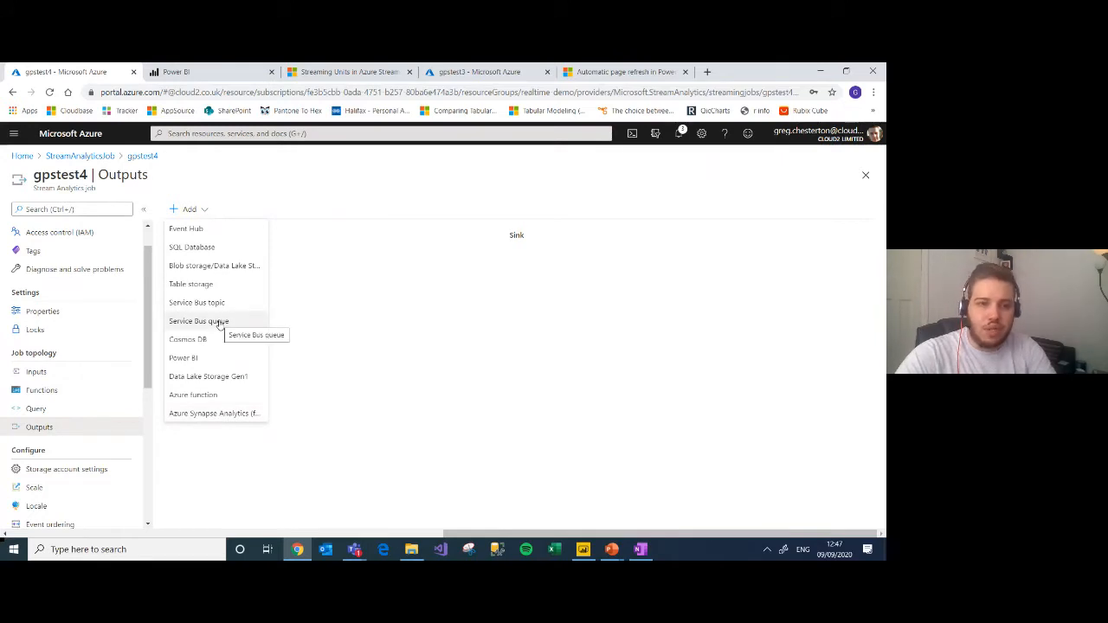
left_click(210, 358)
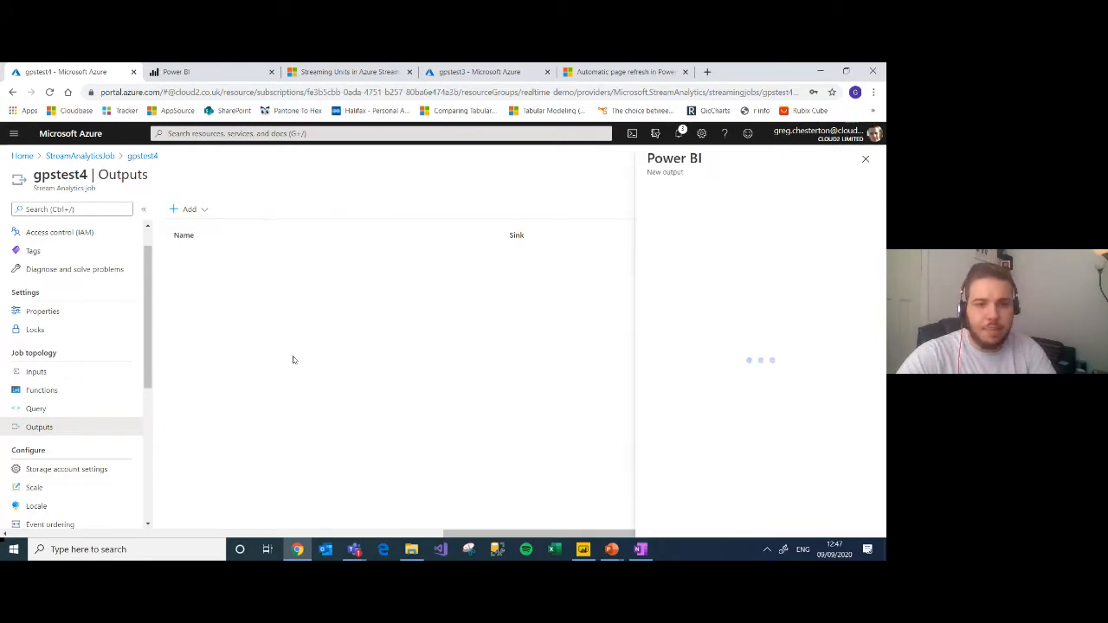
Step: Authorize the Power BI connection by signing in with the account e-mail, password and texted verification code
left_click(785, 248)
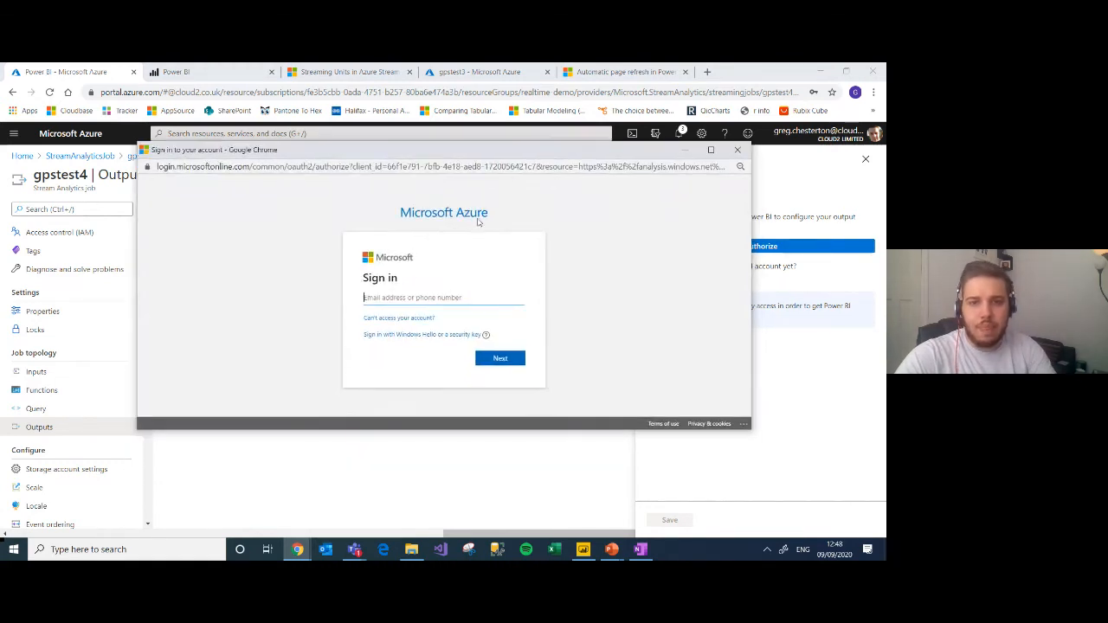
key("Return")
type("•••••••••")
key("Return")
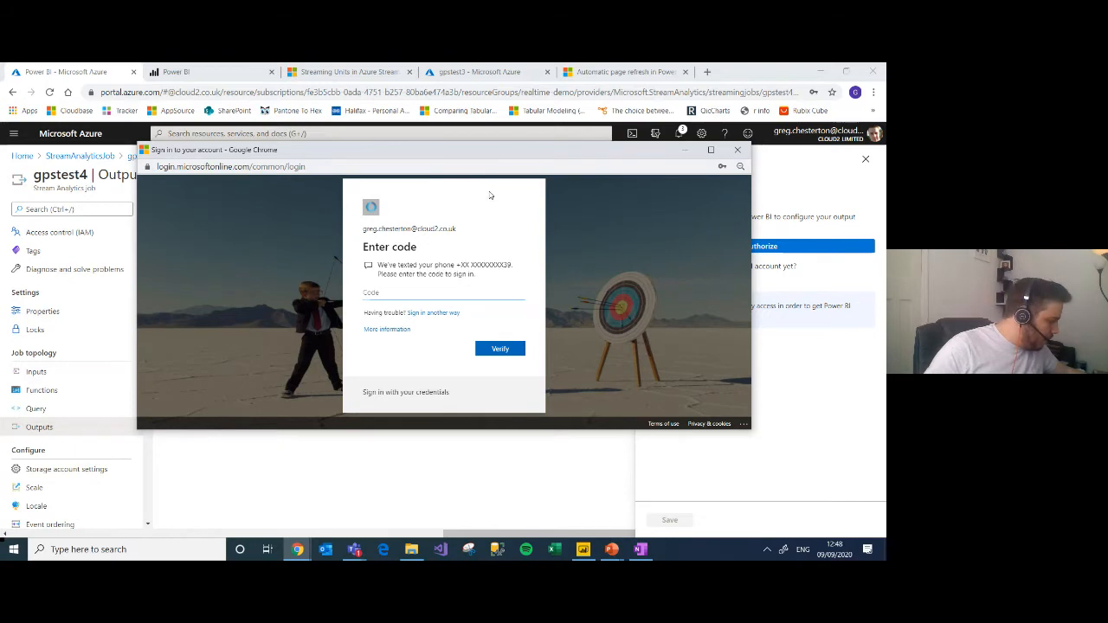
type("6")
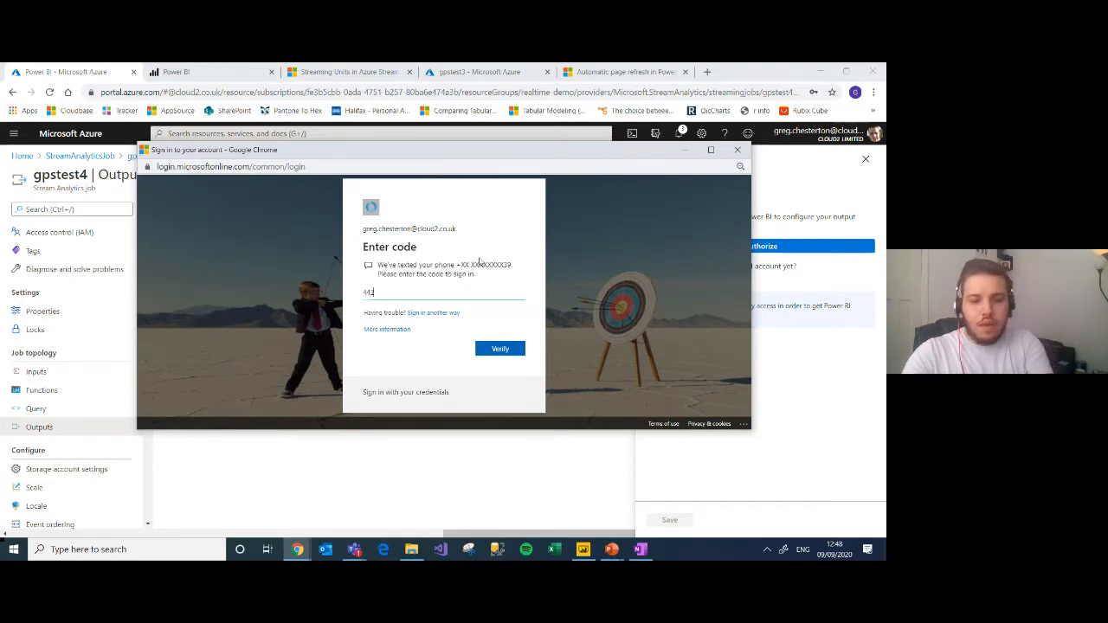
left_click(506, 349)
left_click(507, 336)
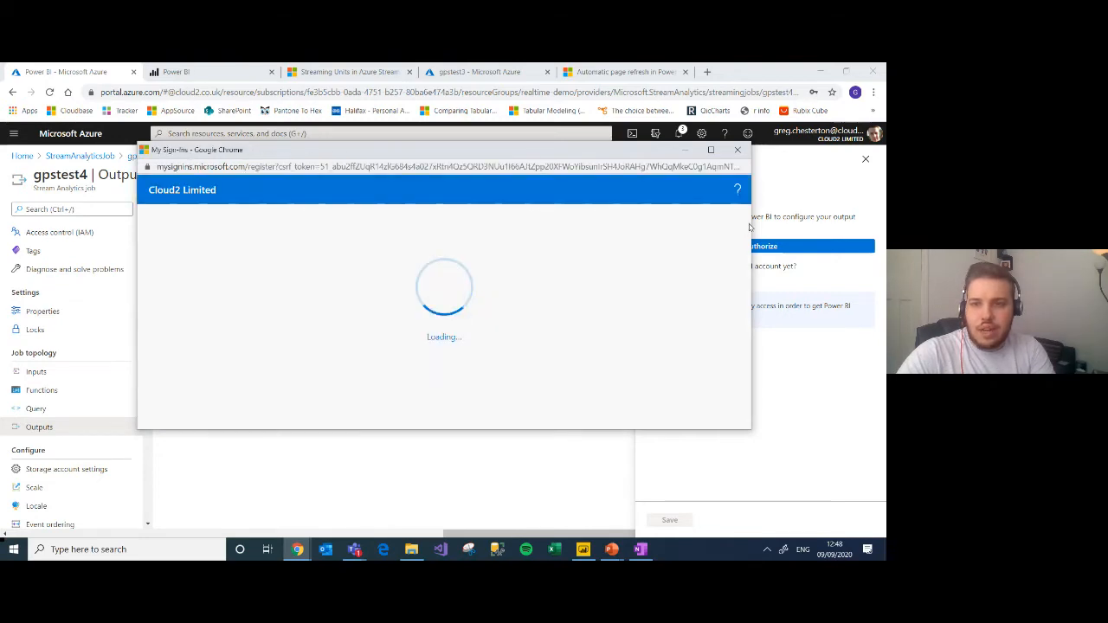
left_click_drag(748, 228, 748, 303)
left_click(608, 390)
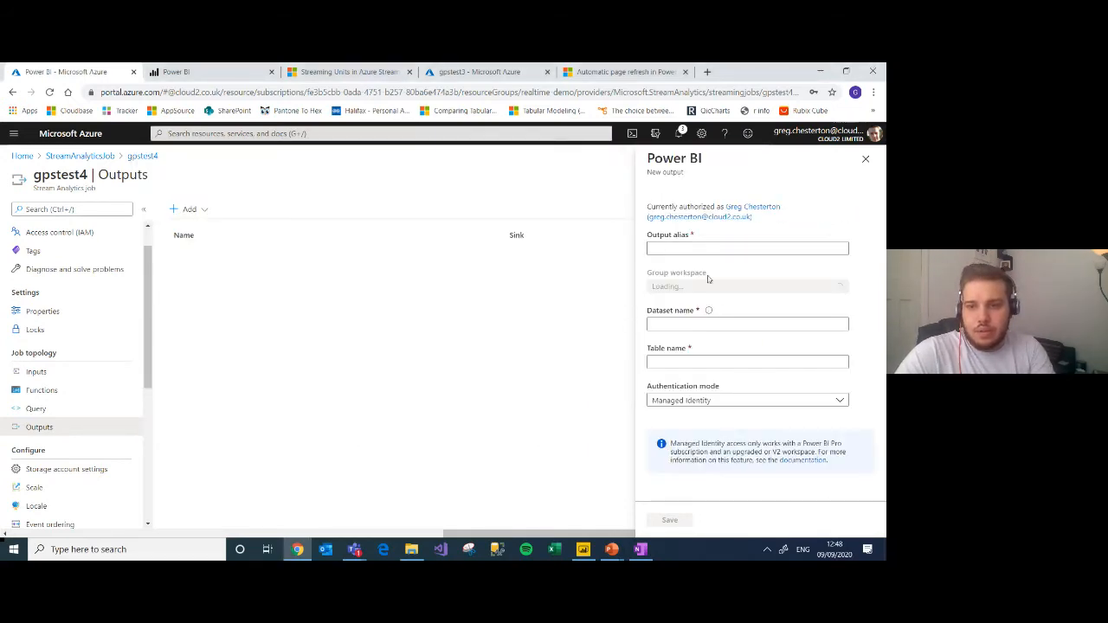
Step: Set the output alias to gpstest4output and the group workspace to 0001 - Demo Workspace
left_click(729, 249)
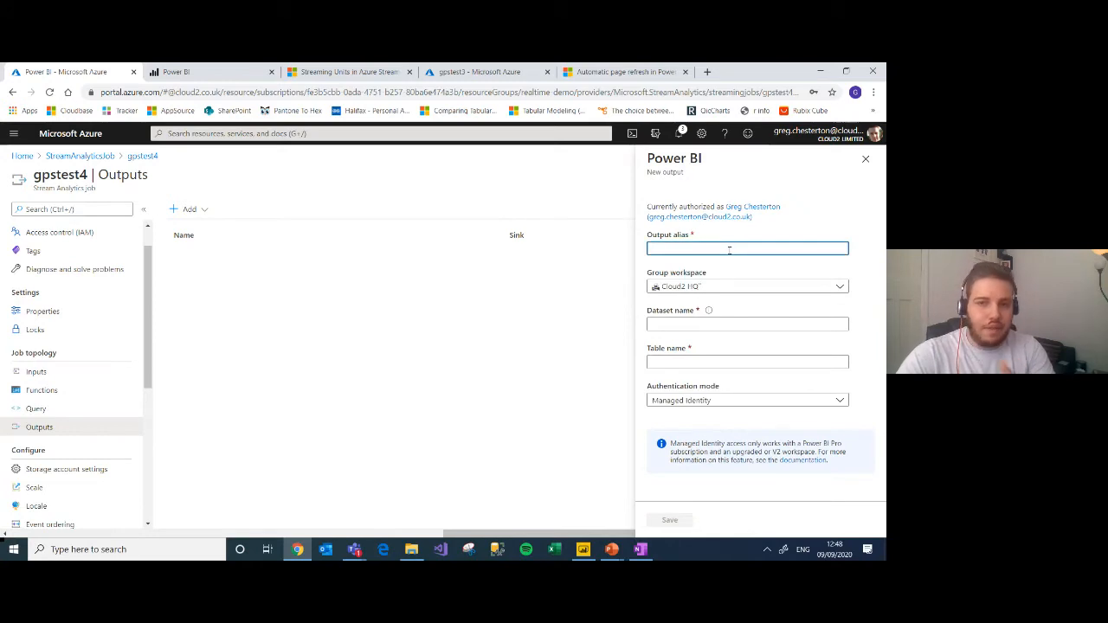
type("gpstest4output")
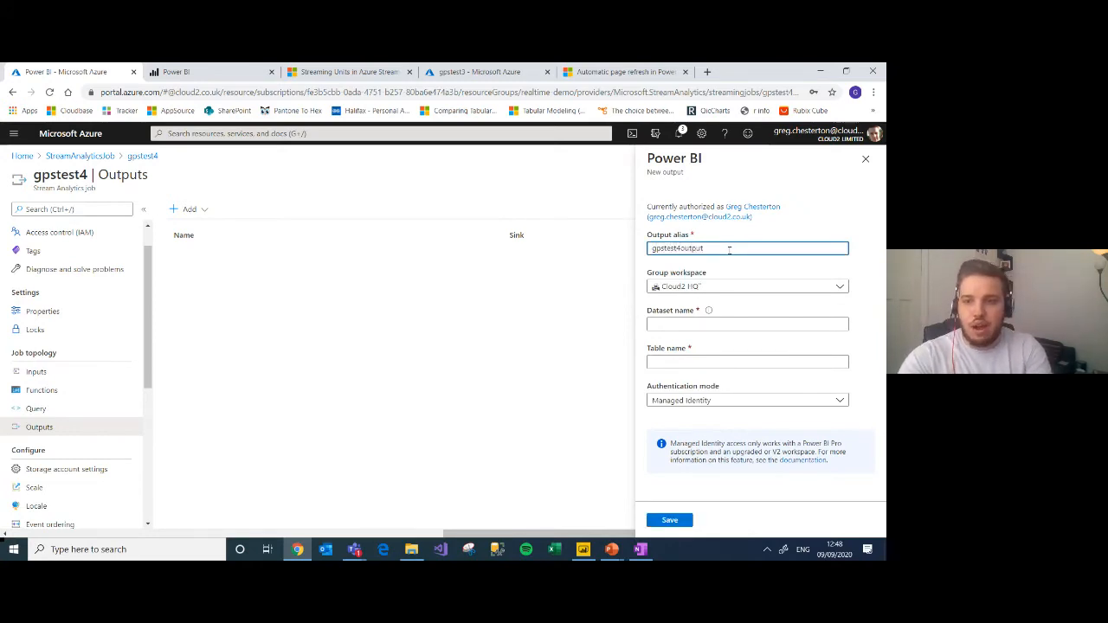
left_click(737, 287)
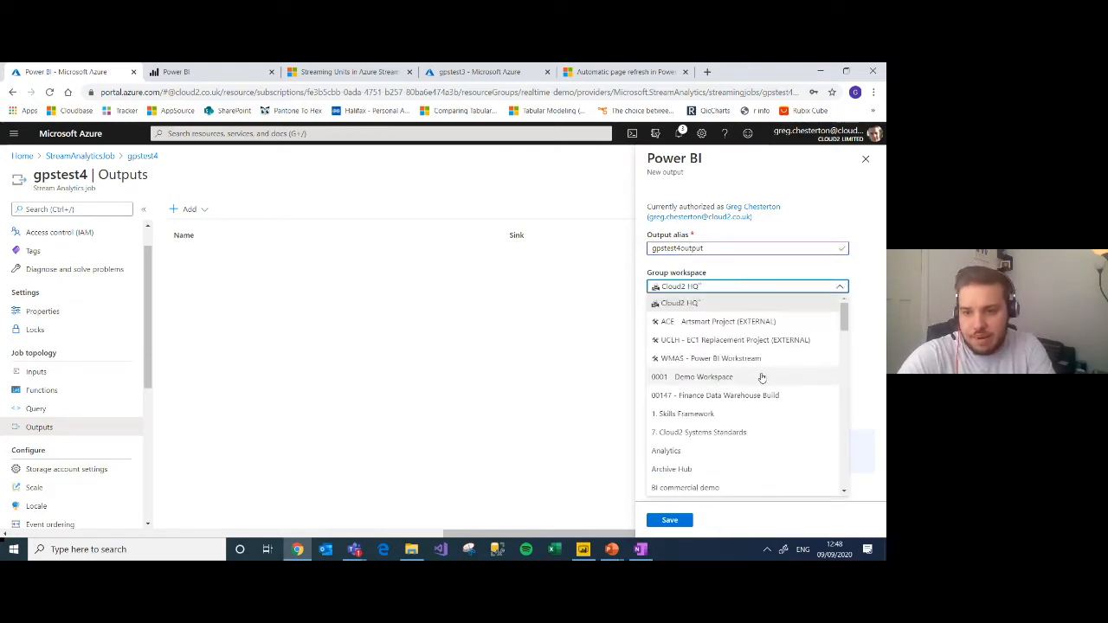
left_click(761, 378)
Step: Name the dataset sa-gpstest4 and the table realtimedata, set the authentication mode to User token, and save the output
left_click(739, 323)
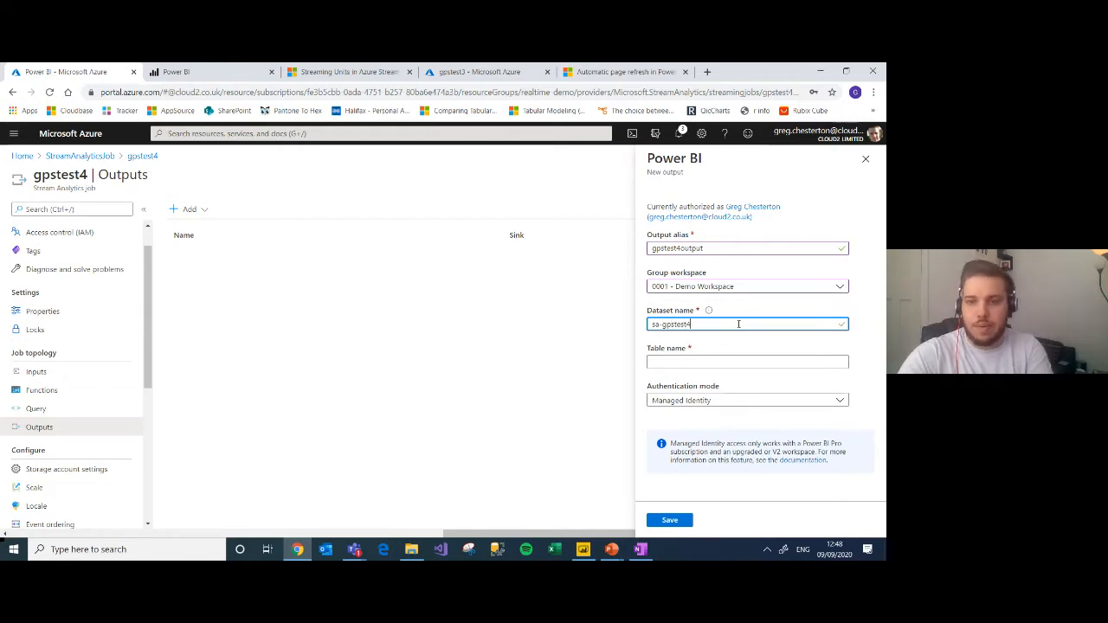
left_click(730, 356)
type("realtimedata")
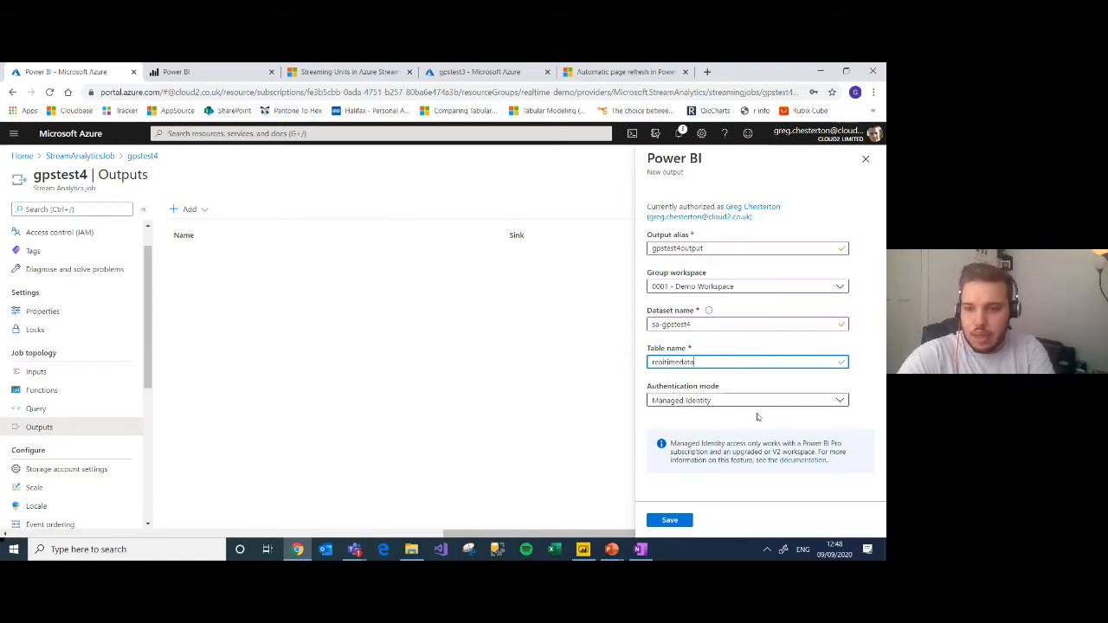
left_click(769, 402)
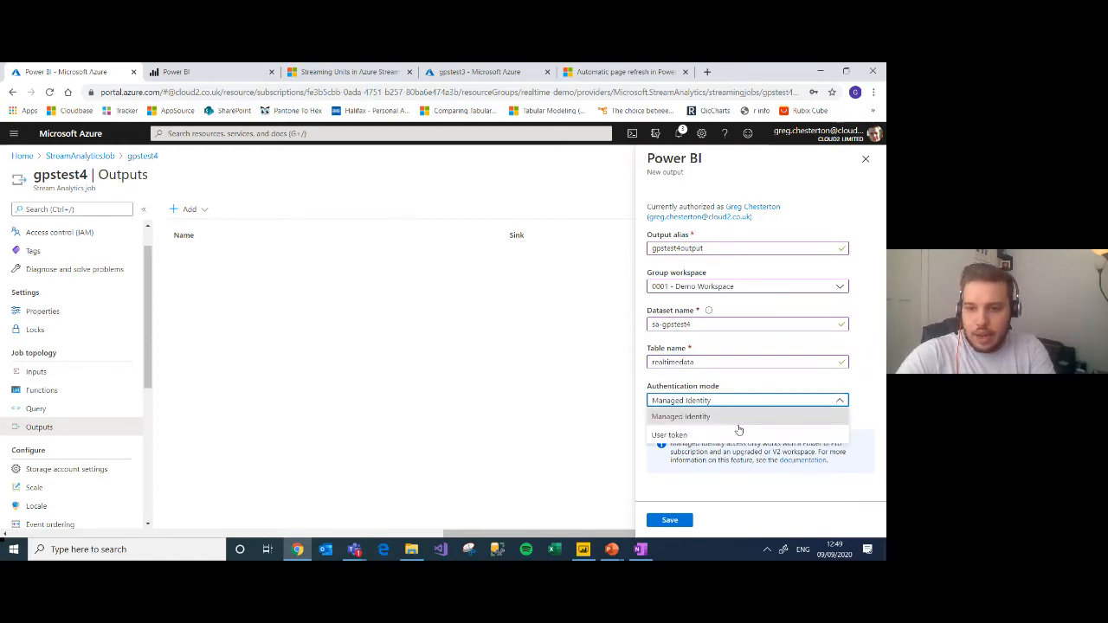
left_click(728, 435)
left_click(669, 519)
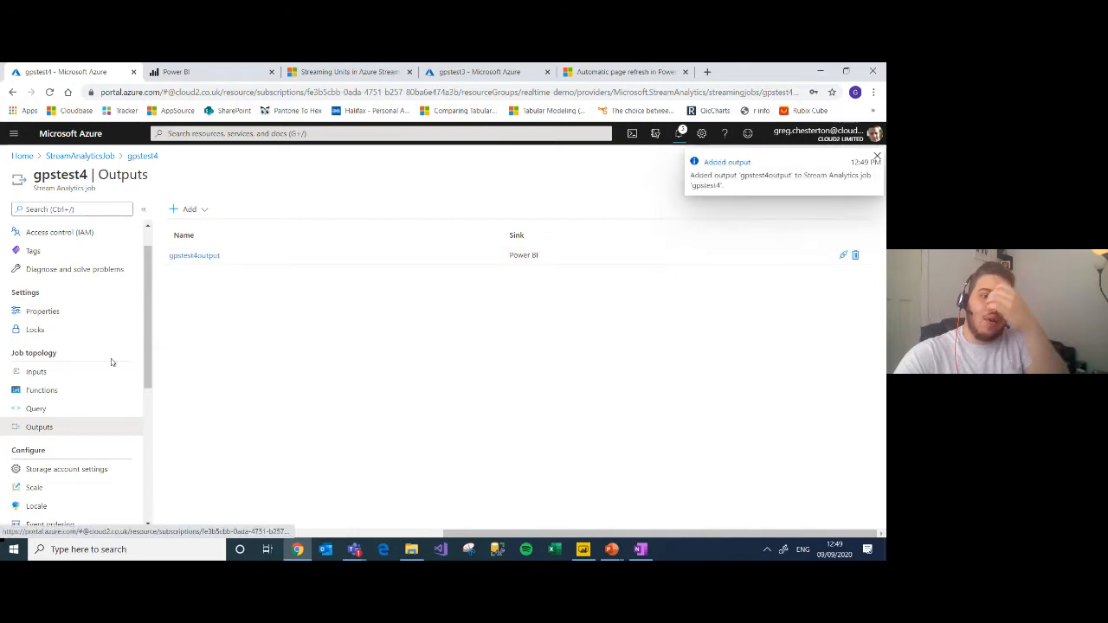
Step: Examine which function types can be added to the gpstest4 job
left_click(55, 393)
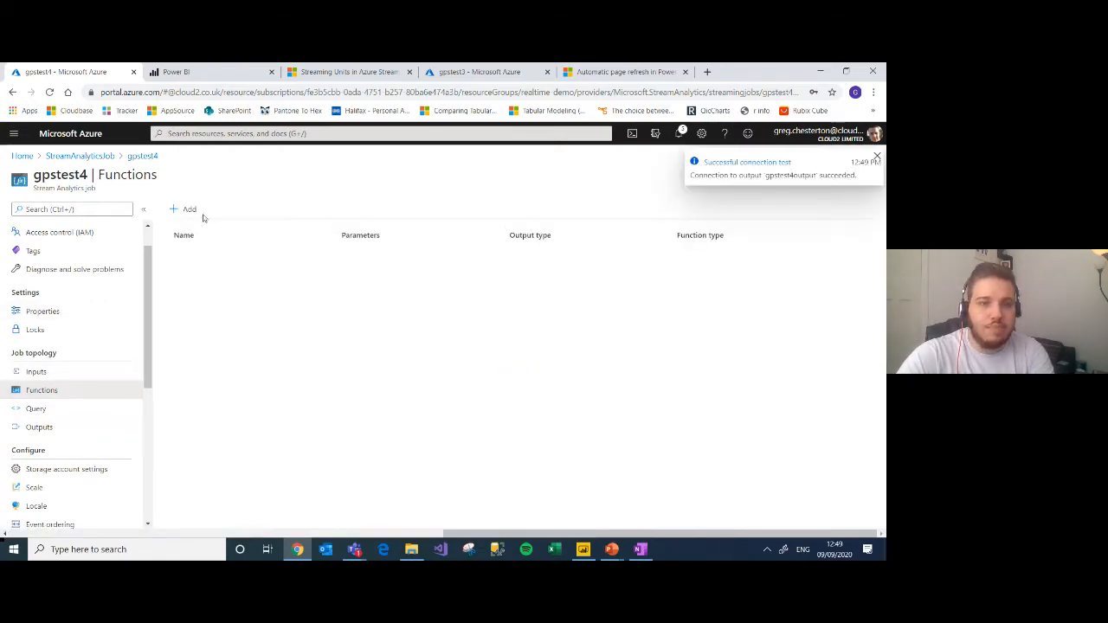
left_click(192, 209)
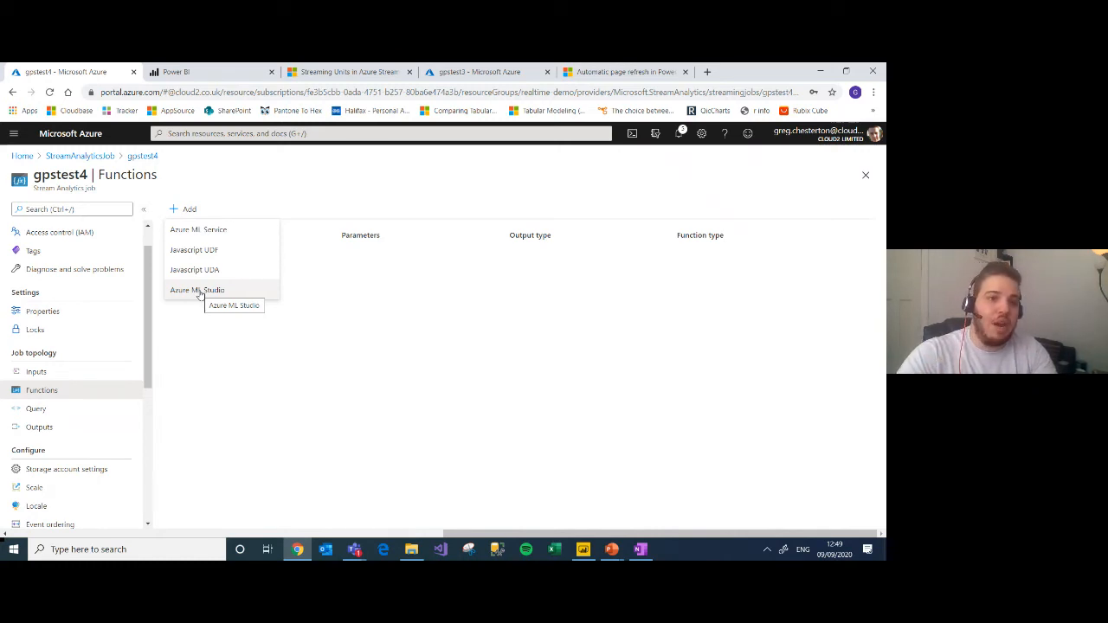
Step: Edit the gpstest4 job query to read FROM gpstest4 and write INTO gpstest4output
left_click(247, 199)
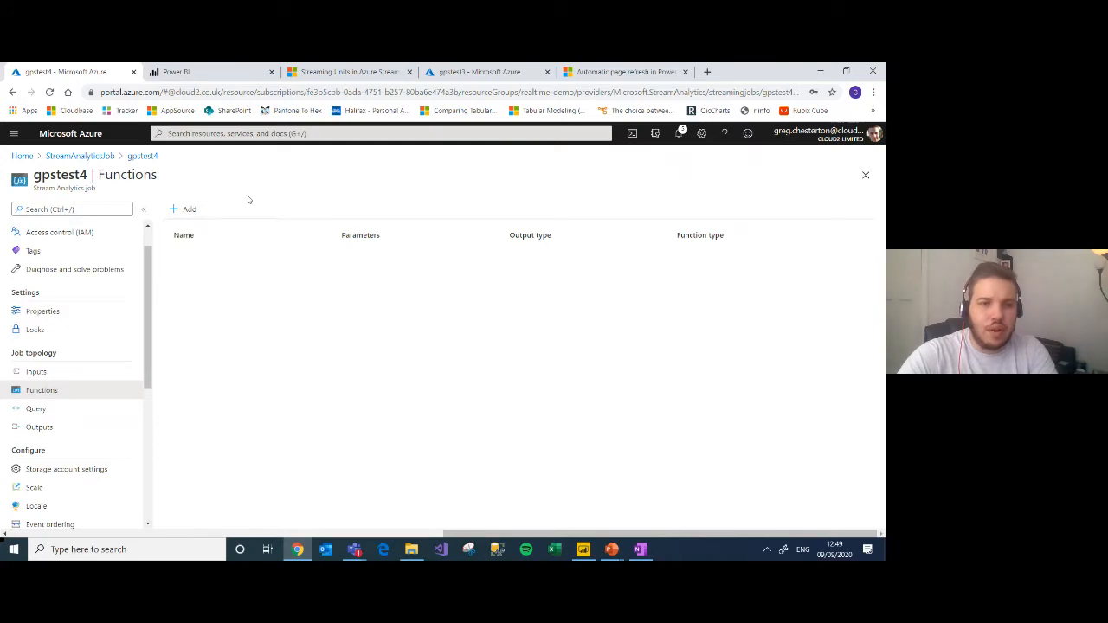
left_click(46, 413)
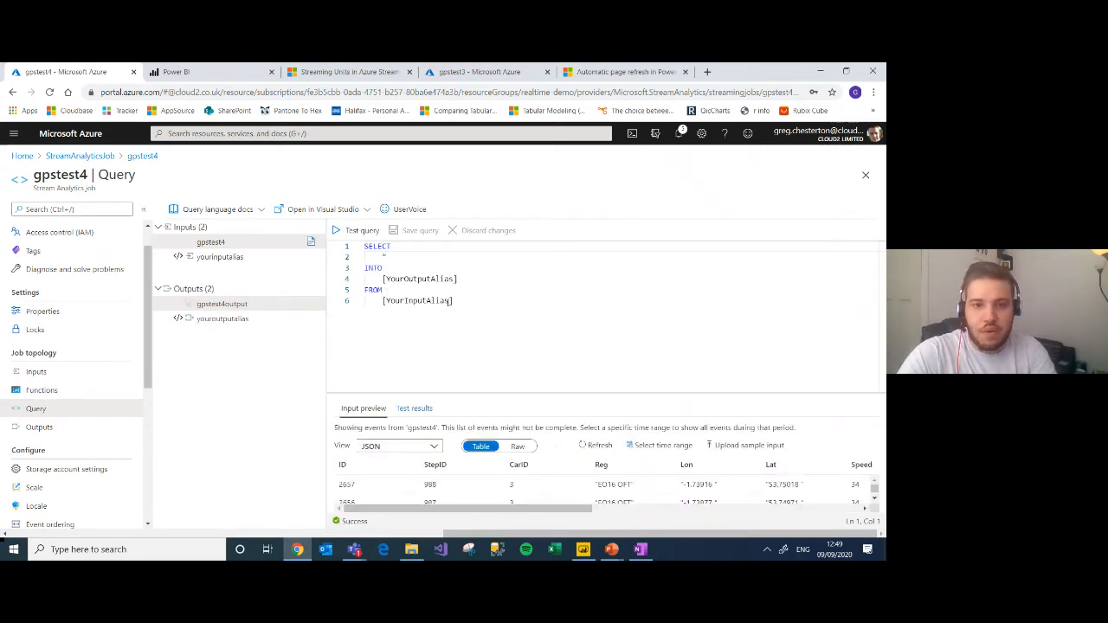
left_click_drag(451, 300, 386, 300)
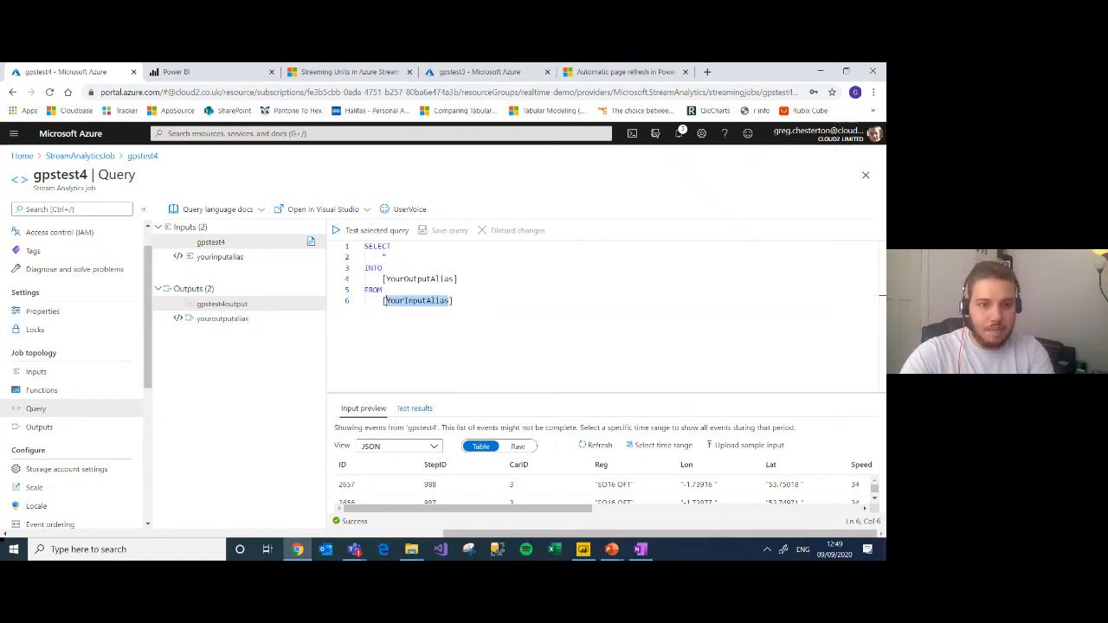
type("gpstest4")
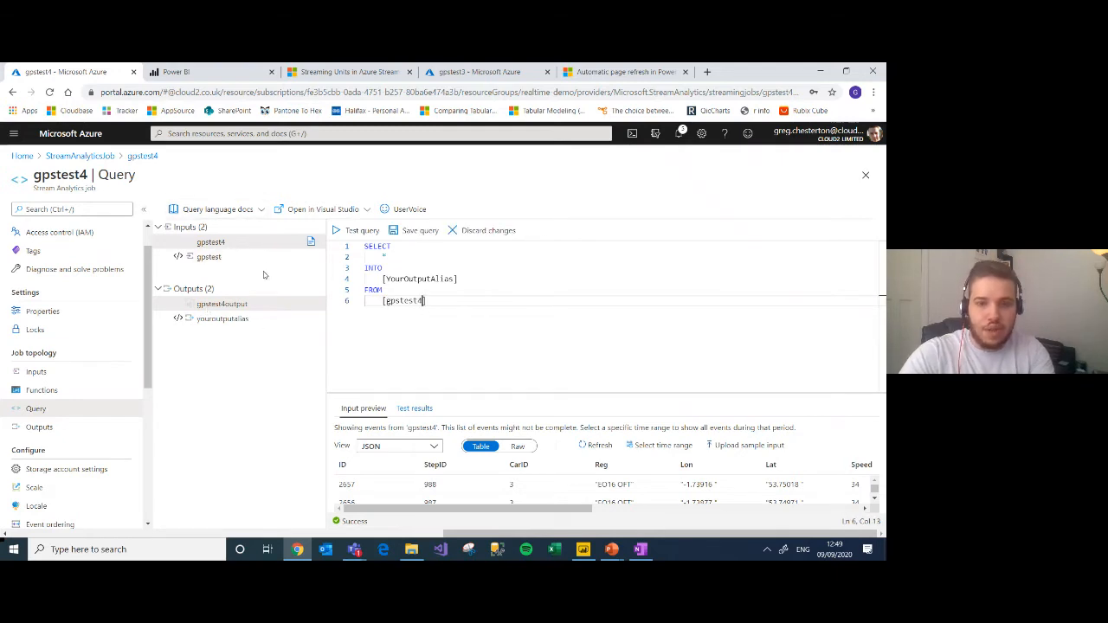
left_click_drag(454, 279, 387, 279)
type("gpstest4output")
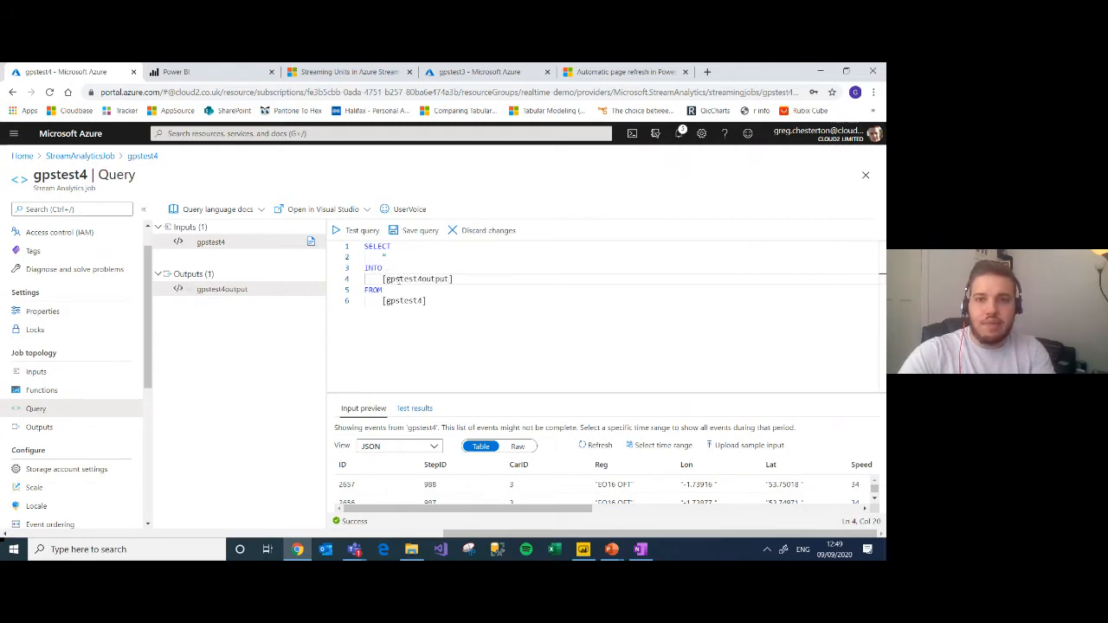
Step: Replace the * in the gpstest4 query with the SELECT column list copied from the gpstest3 query, through System.Timestamp AS LatestTime
left_click(475, 72)
left_click_drag(389, 257, 536, 317)
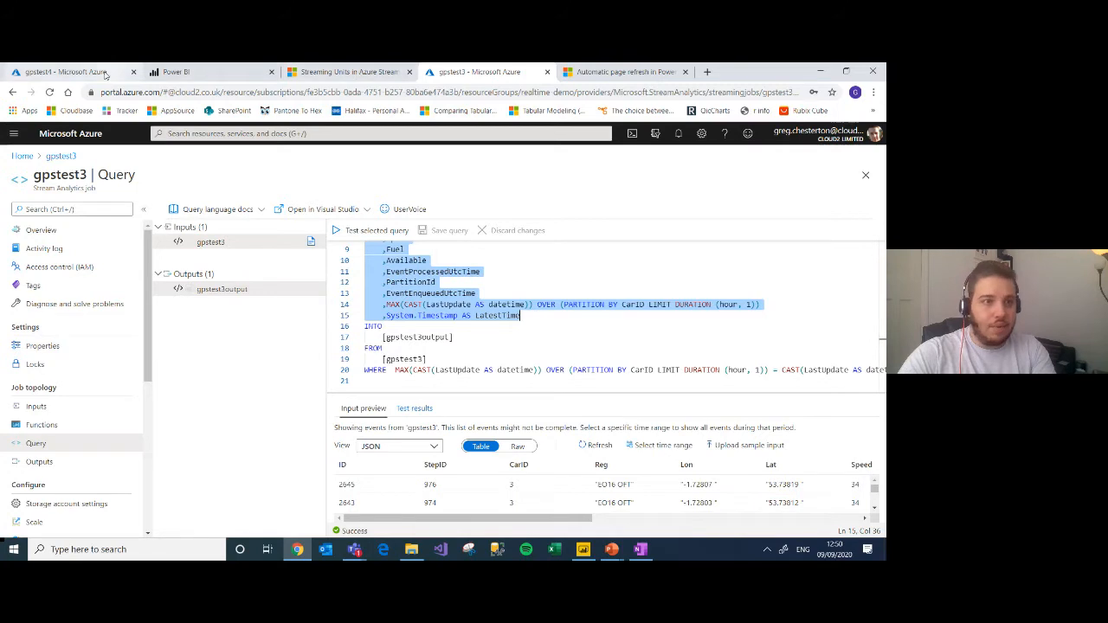
left_click(69, 72)
left_click(405, 253)
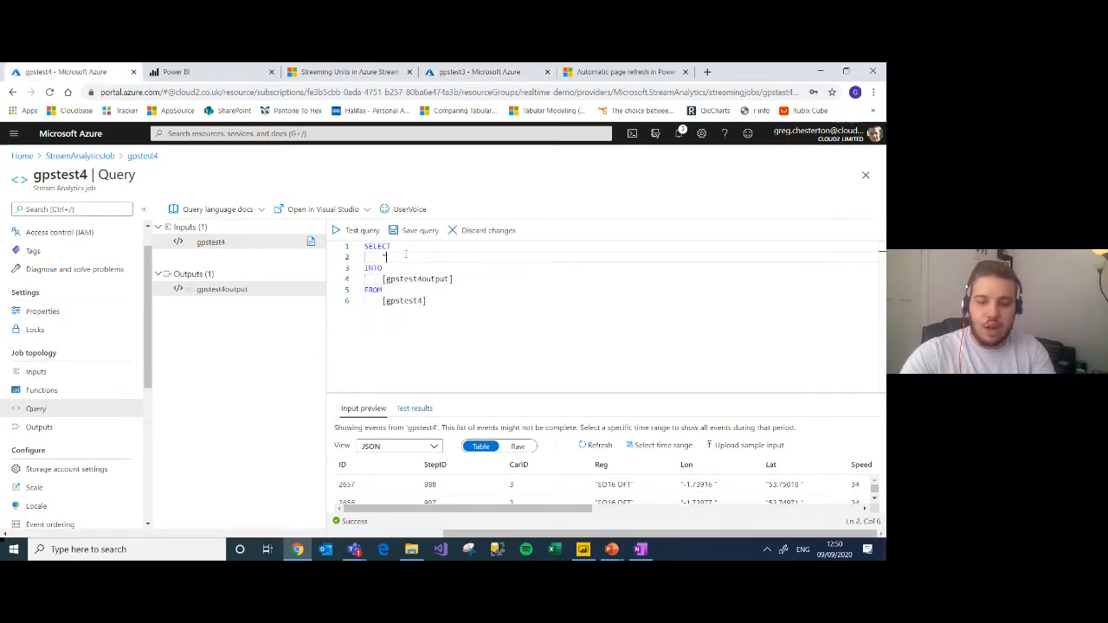
key("BackSpace")
type("ID     ,StepID     ,CarID     ,Reg     ,Lon     ,Lat     ,Speed     ,Fuel     ,Available     ,EventProcessedUtcTime     ,PartitionId     ,EventEnqueuedUtcTime     ,MAX(CAST(LastUpdate AS datetime)) OVER (PARTITION BY CarID LIMIT DURATION (hour, 1))     ,System.Timestamp AS LatestTime")
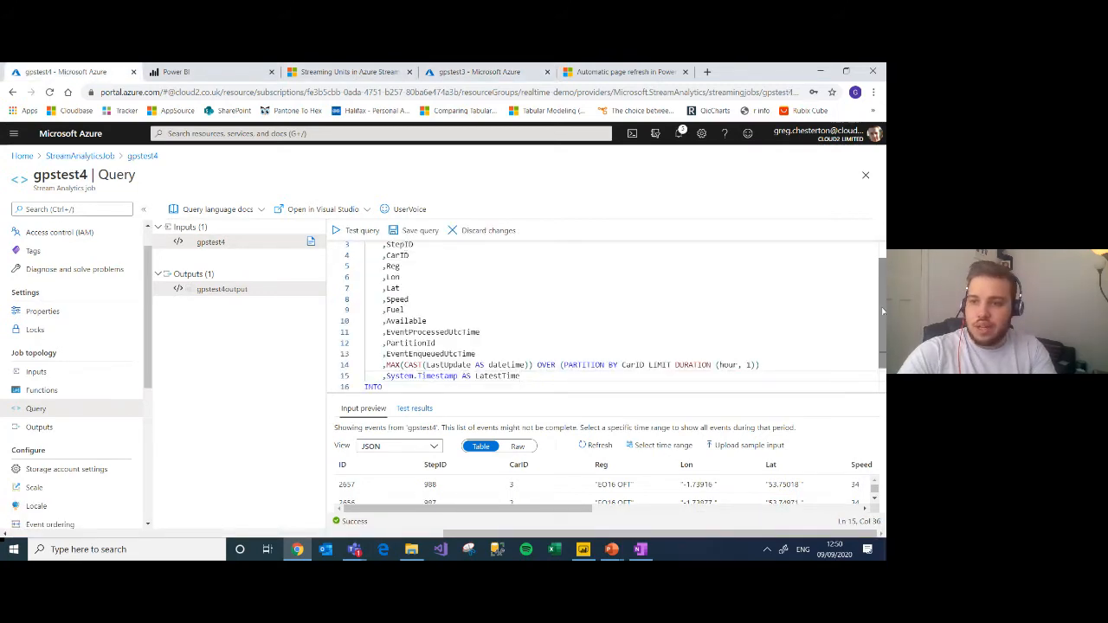
scroll(866, 320, "up", 1)
scroll(831, 346, "down", 3)
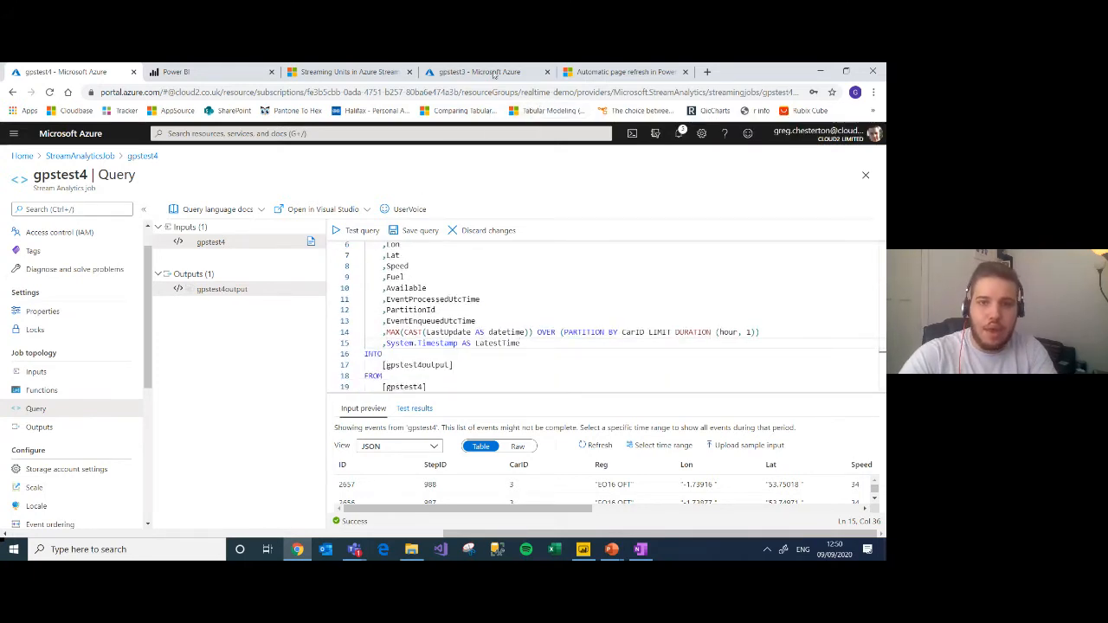
Step: Copy the WHERE clause on the latest LastUpdate per CarID from the gpstest3 query to the end of the gpstest4 query
left_click(450, 71)
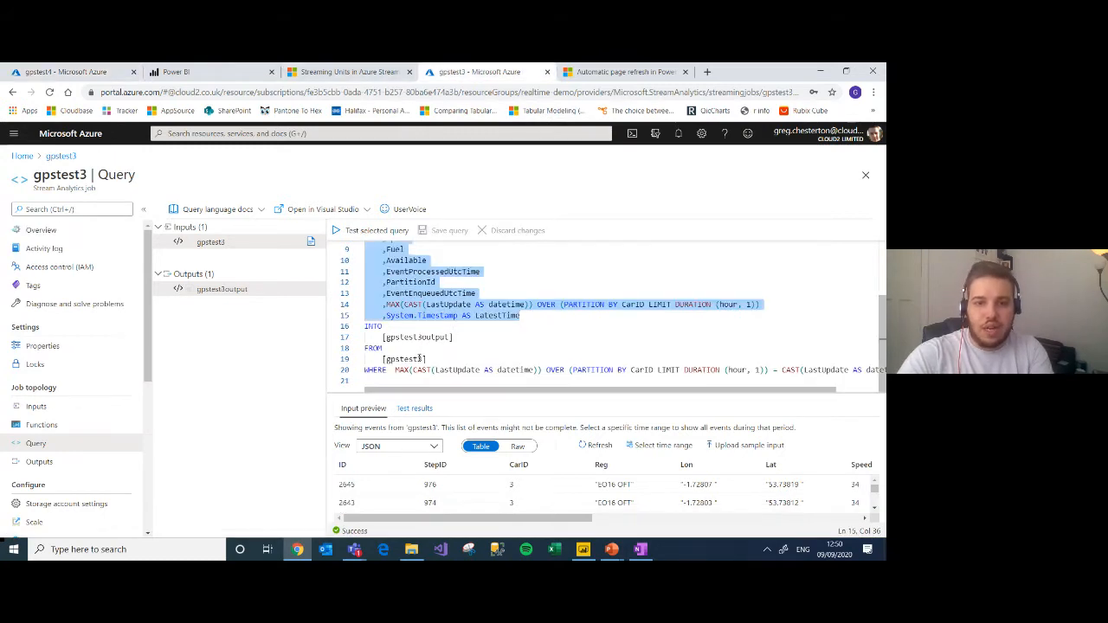
left_click_drag(368, 366, 367, 379)
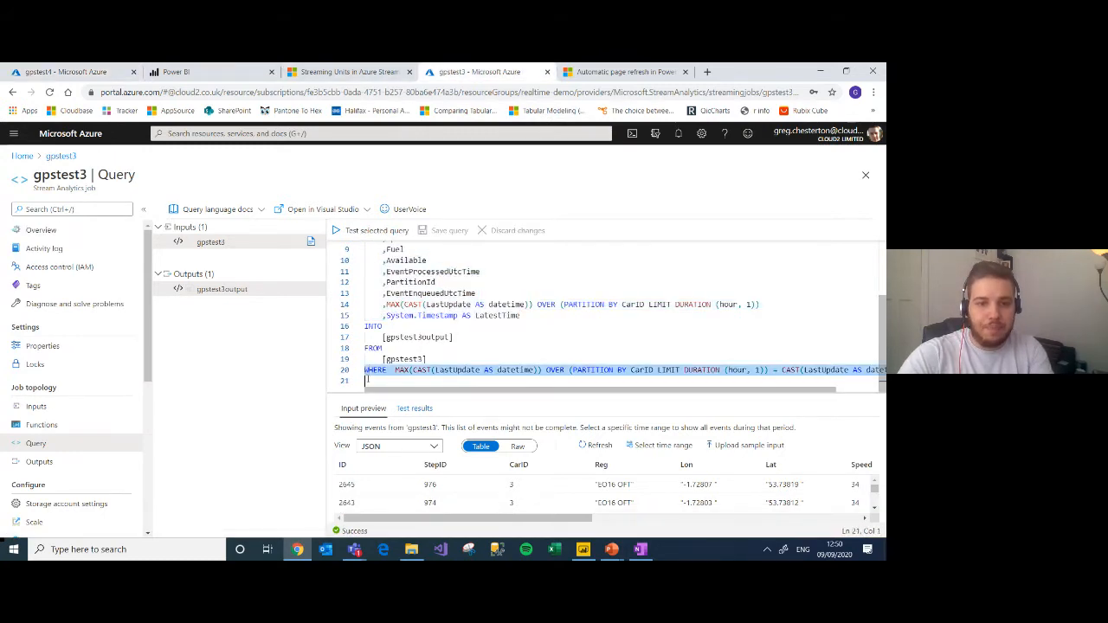
key("ctrl+1")
left_click(437, 386)
key("Return")
key("ctrl+v")
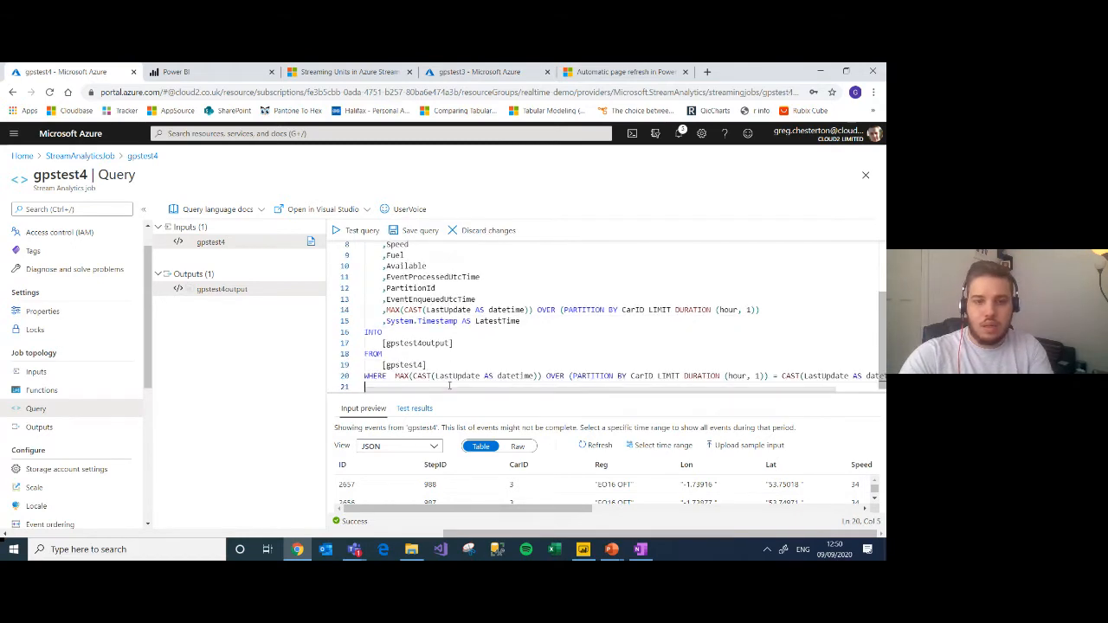
Step: Test the gpstest4 query, check the output columns, and save the query
left_click(361, 231)
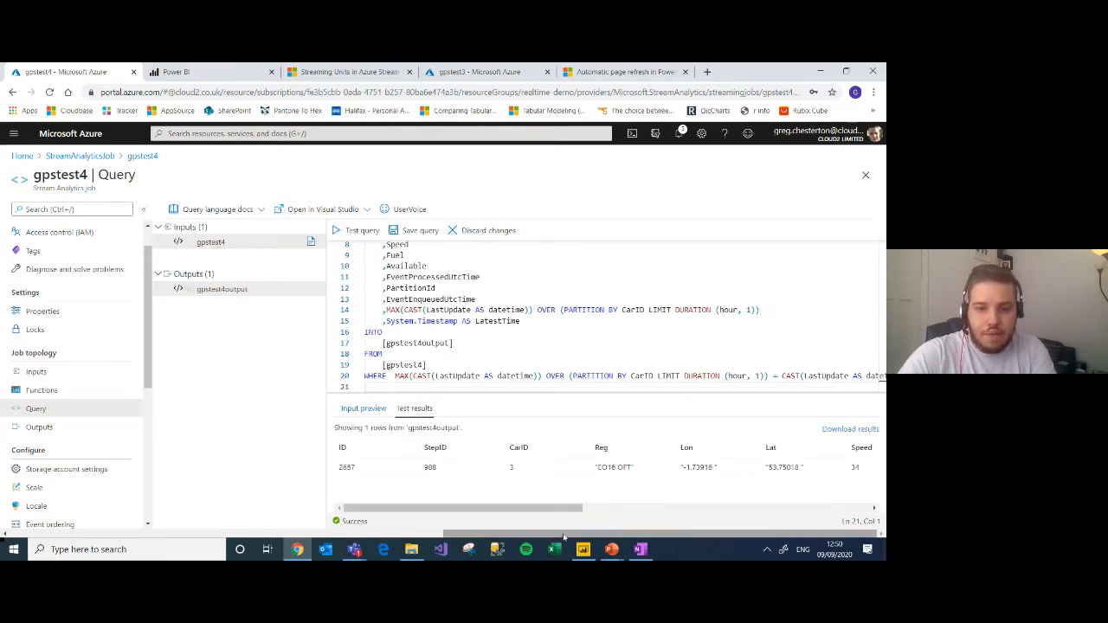
left_click_drag(545, 509, 508, 506)
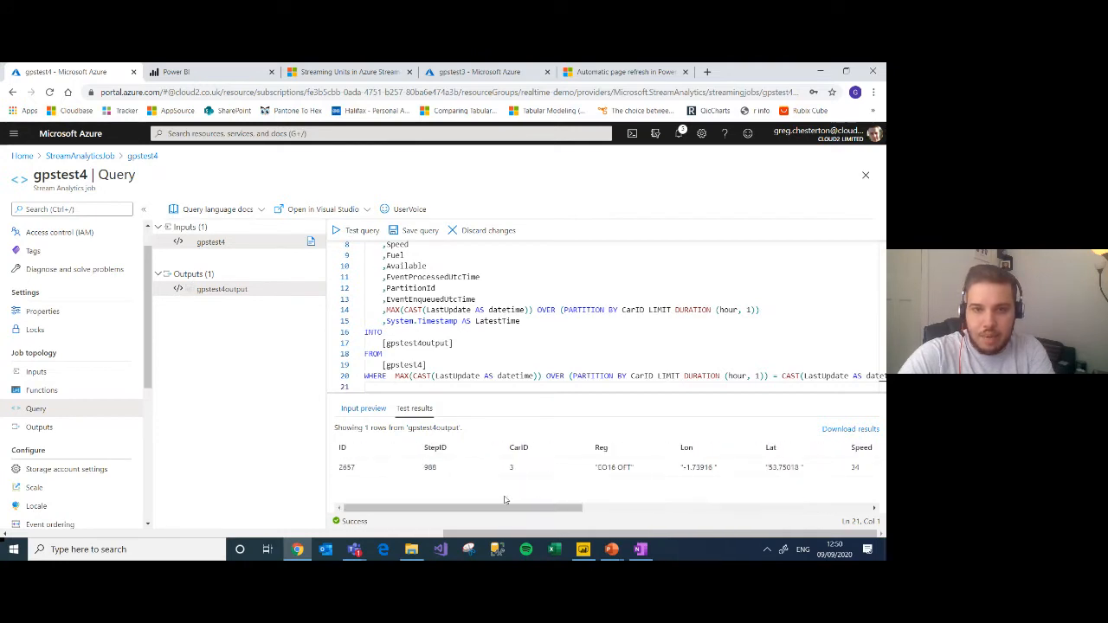
left_click(416, 231)
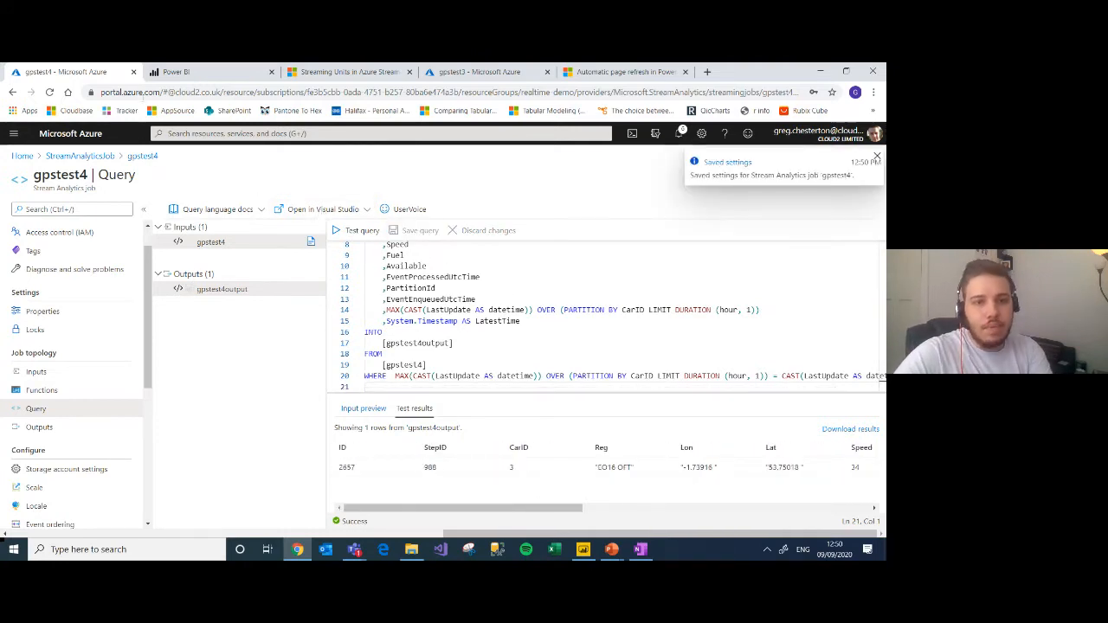
Step: Start the gpstest4 streaming job with the job output start time set to Now
scroll(147, 329, "up", 1)
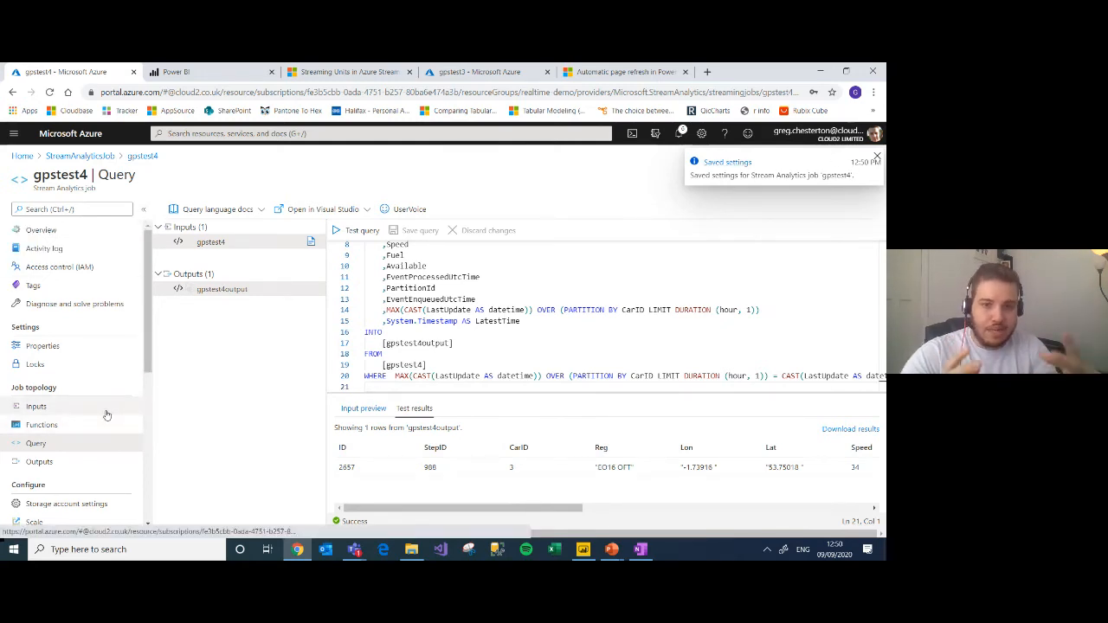
left_click(97, 232)
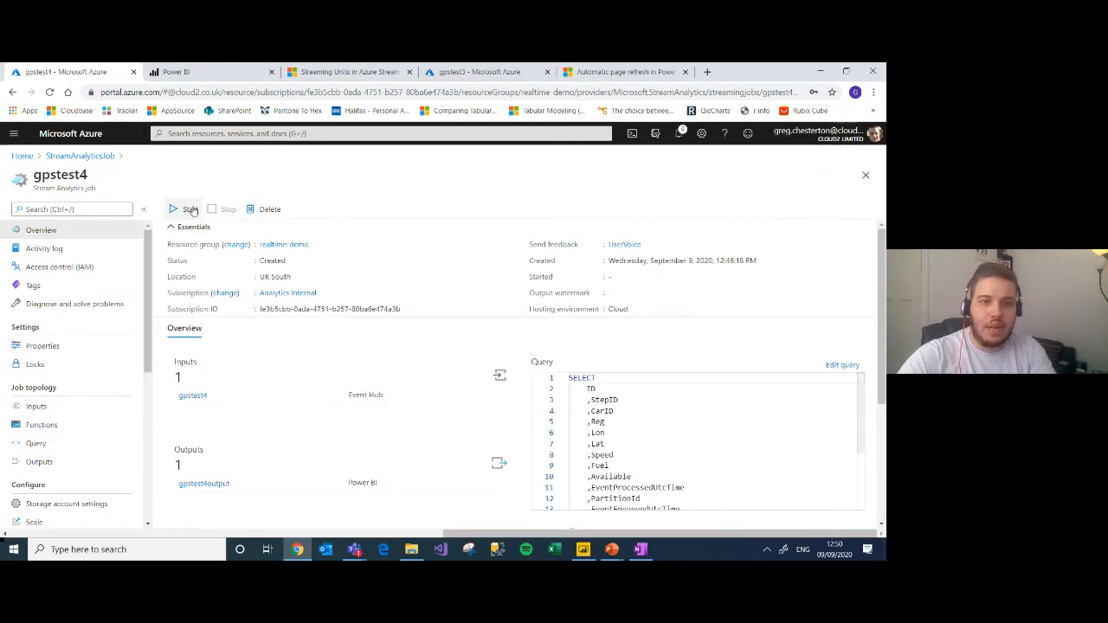
left_click(191, 209)
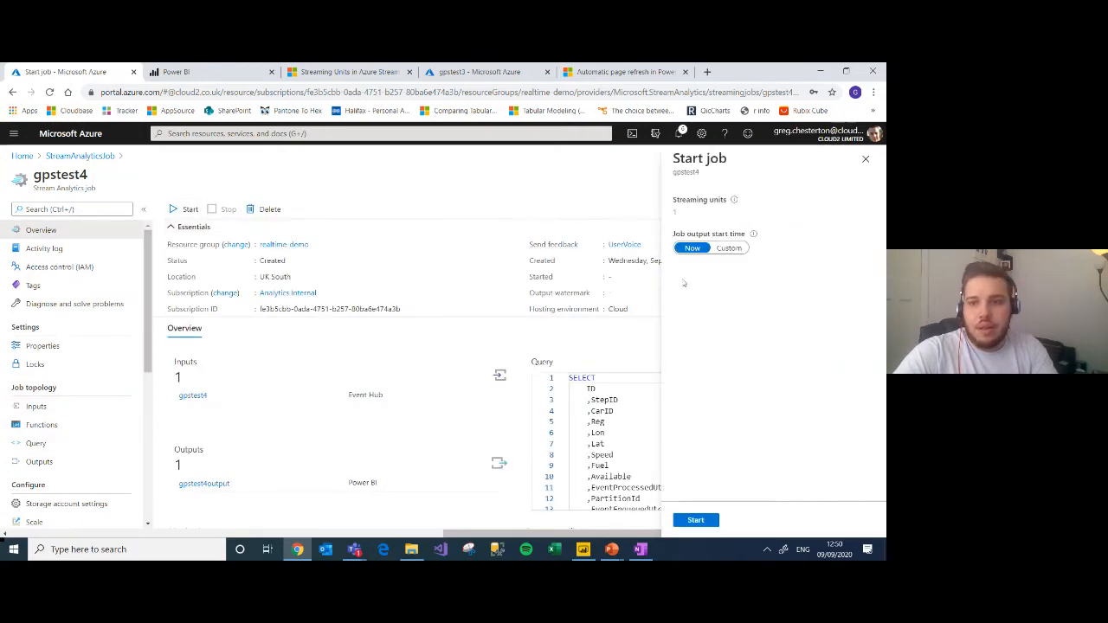
left_click(694, 521)
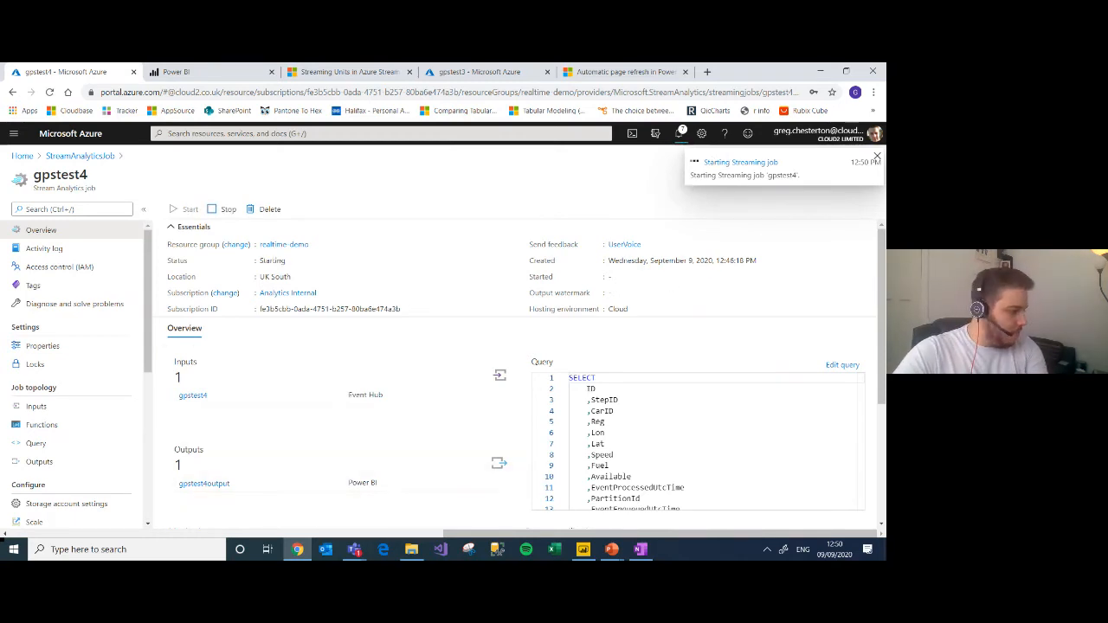
Step: Open Cloud2 Report Template v10 from the RealTimeWebinar folder in Power BI Desktop and dismiss the recovered-files notice
key("alt+Tab")
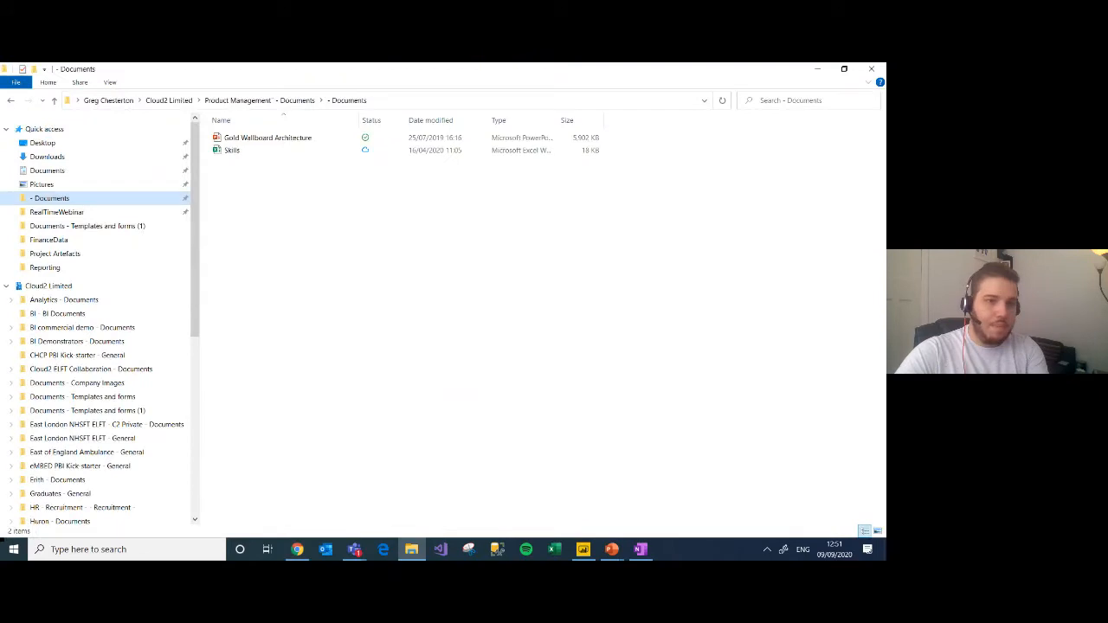
left_click(80, 213)
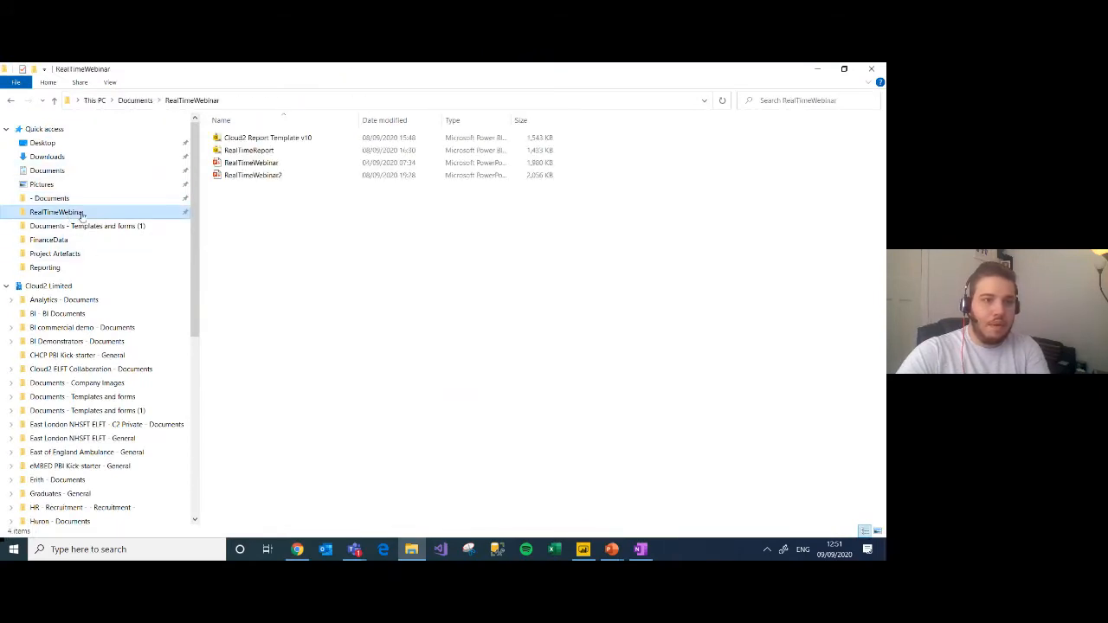
left_click(253, 141)
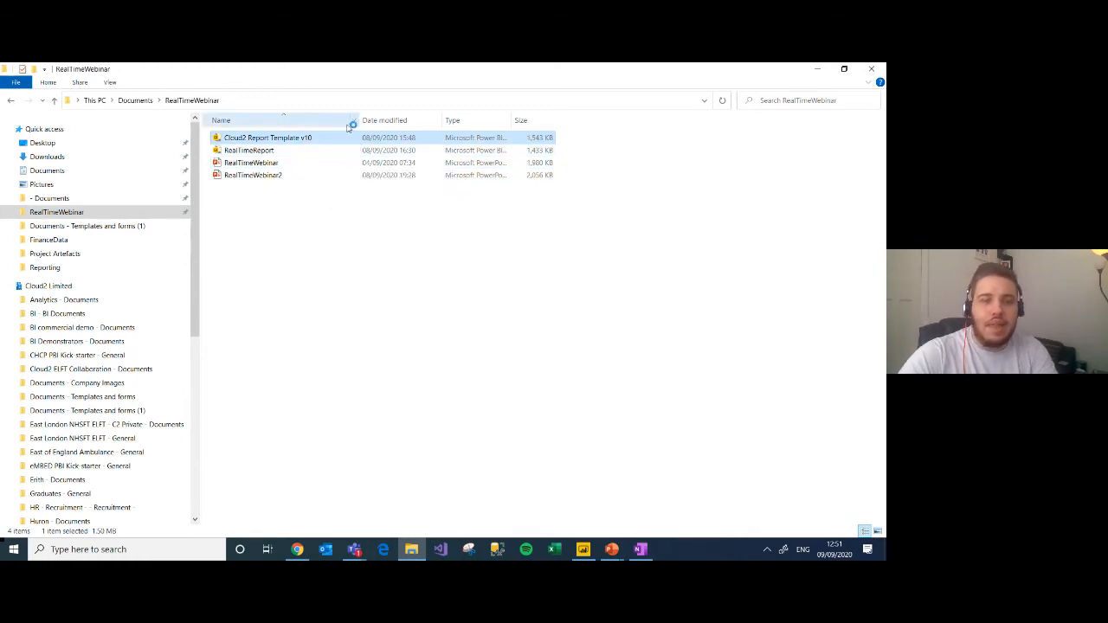
key("Return")
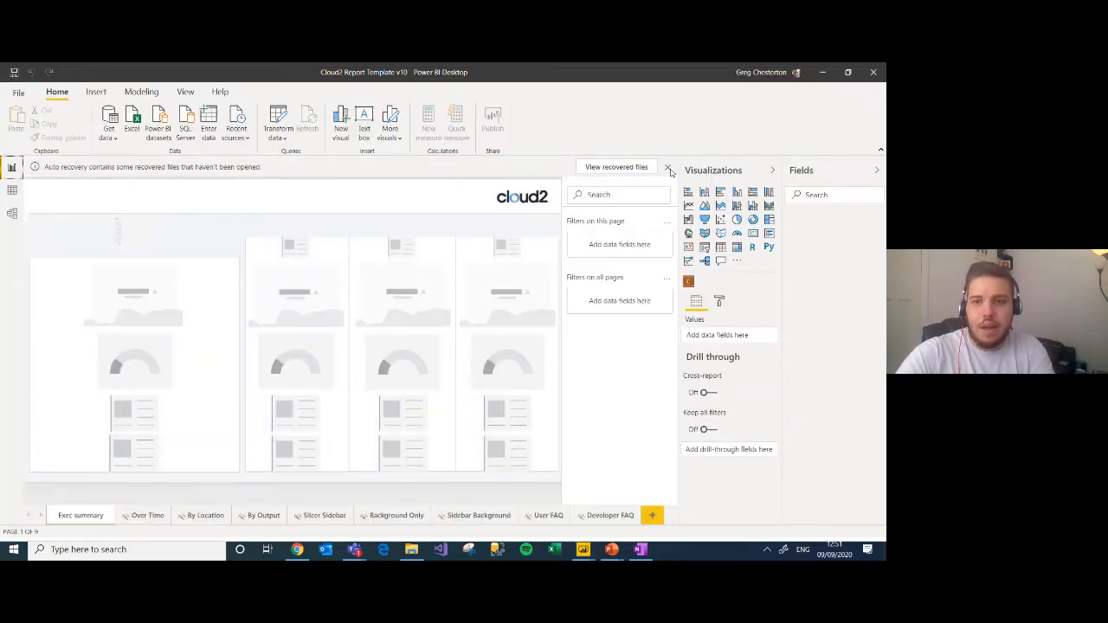
left_click(668, 167)
left_click(363, 305)
left_click(510, 340)
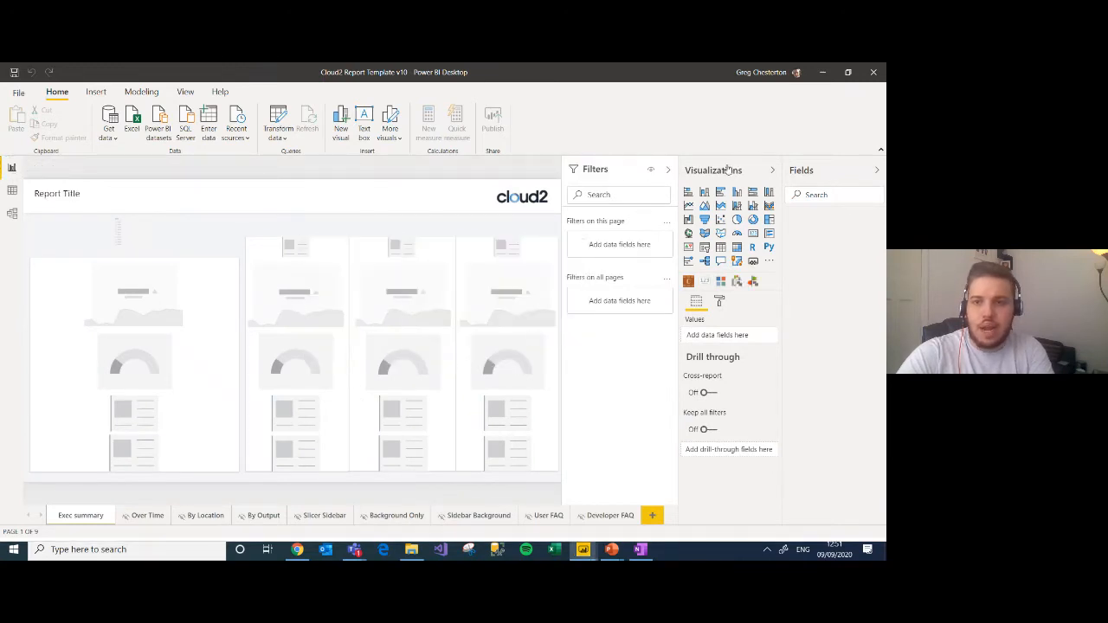
Step: Collapse the Visualizations, Fields and Filters panes and show the report's By Location page
left_click(772, 169)
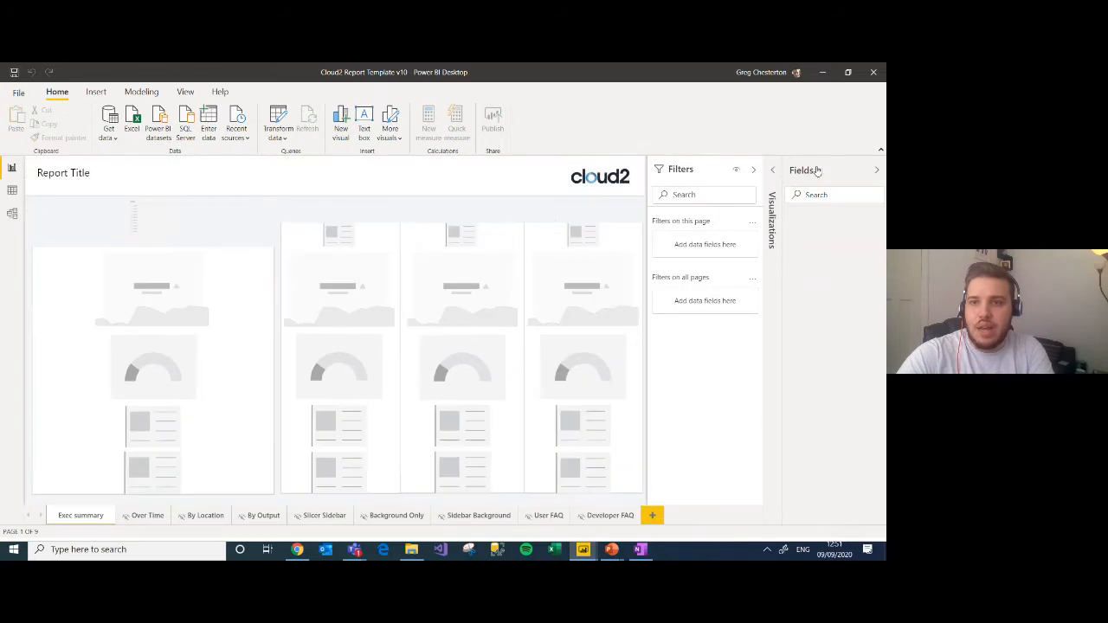
left_click(817, 171)
left_click(804, 171)
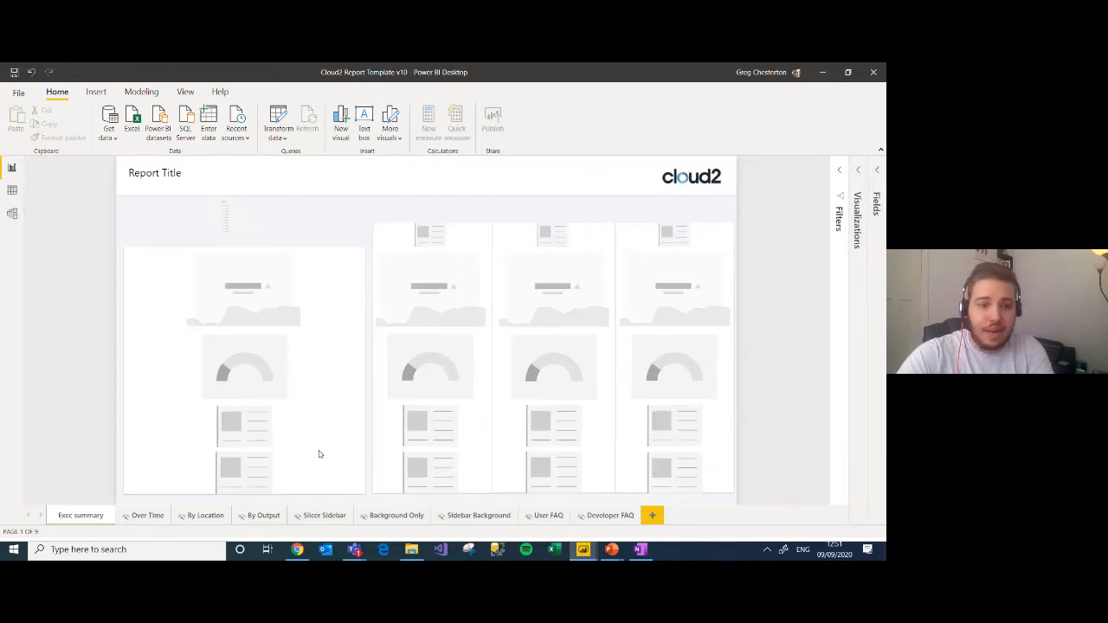
left_click(205, 515)
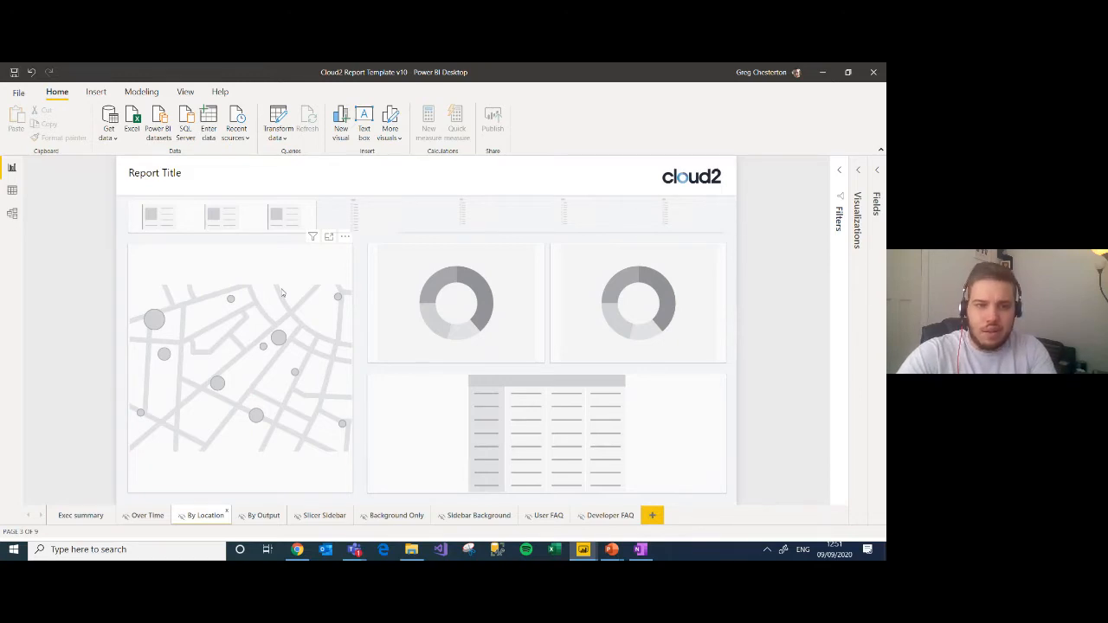
Step: Switch back to the Azure portal in Chrome and check the notifications for the gpstest4 job's start progress
key("alt+Tab")
key("alt+Tab")
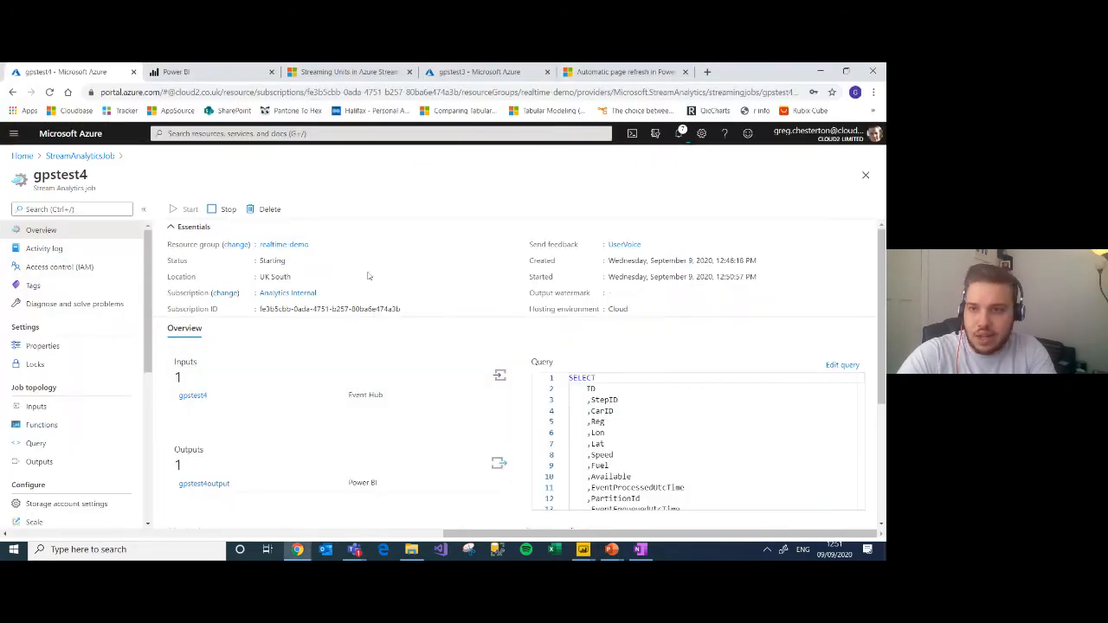
left_click(679, 134)
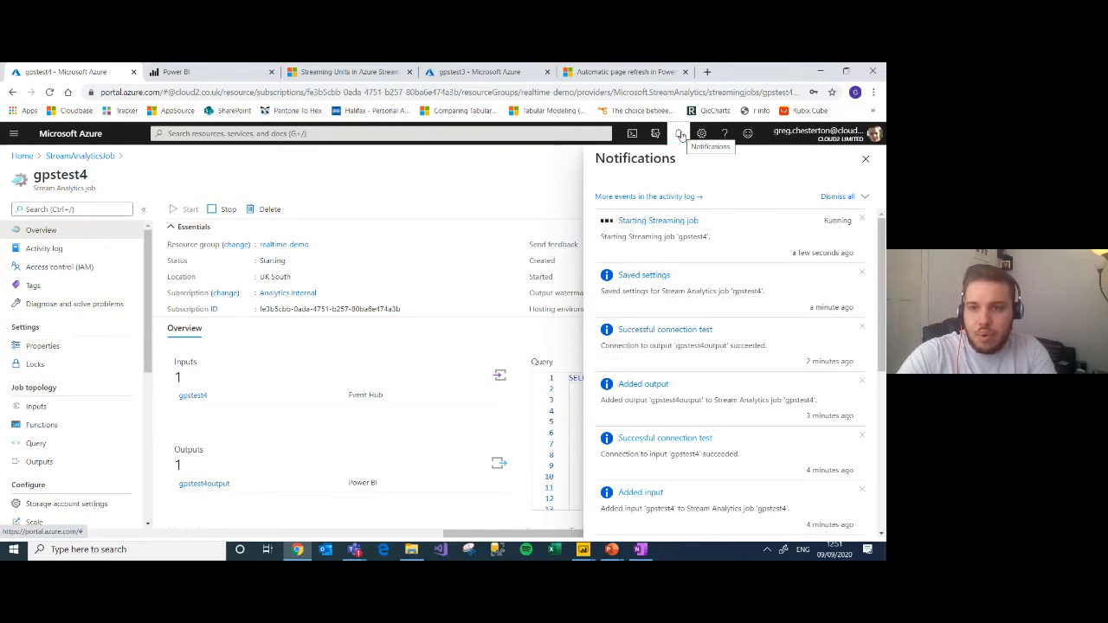
Step: Review the Microsoft Docs article on automatic page refresh, covering the page refresh settings and fixed interval setup
left_click(621, 73)
left_click_drag(878, 214, 869, 184)
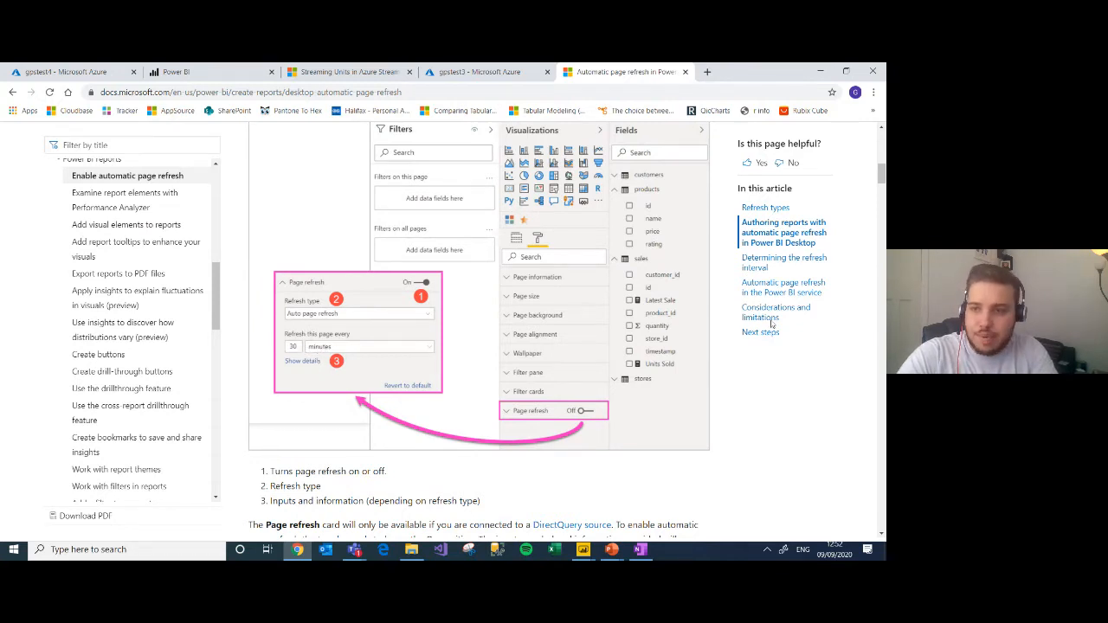
mouse_move(878, 179)
left_mouse_down()
mouse_move(882, 201)
mouse_move(882, 190)
left_mouse_up()
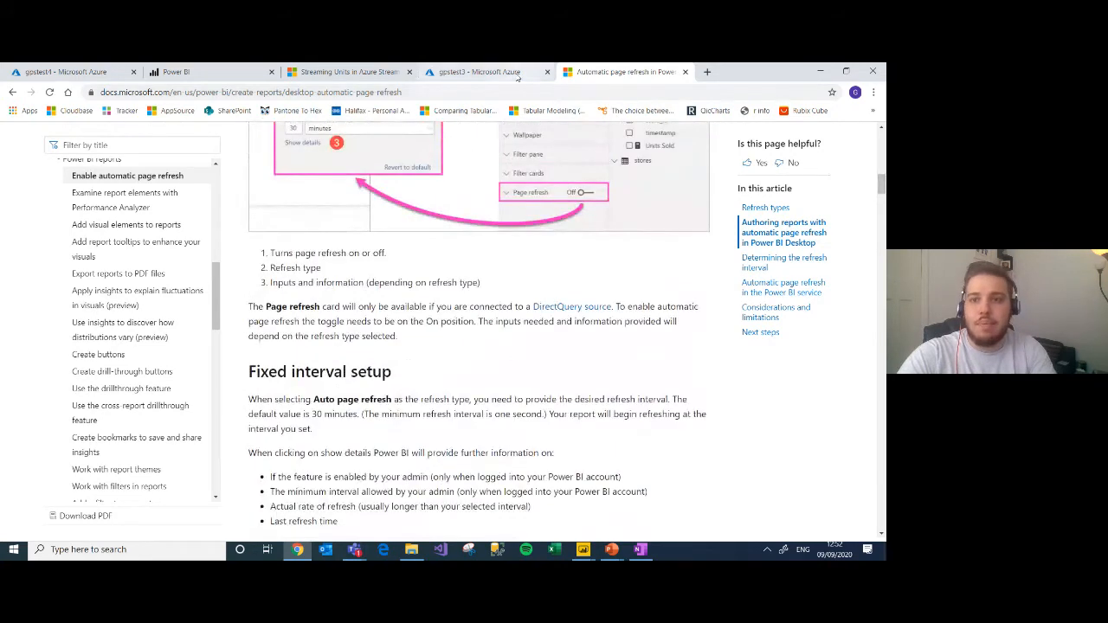
Step: Check the gpstest3 job's notifications and overview status, and return to the gpstest4 job to check its start status
left_click(479, 72)
left_click(679, 135)
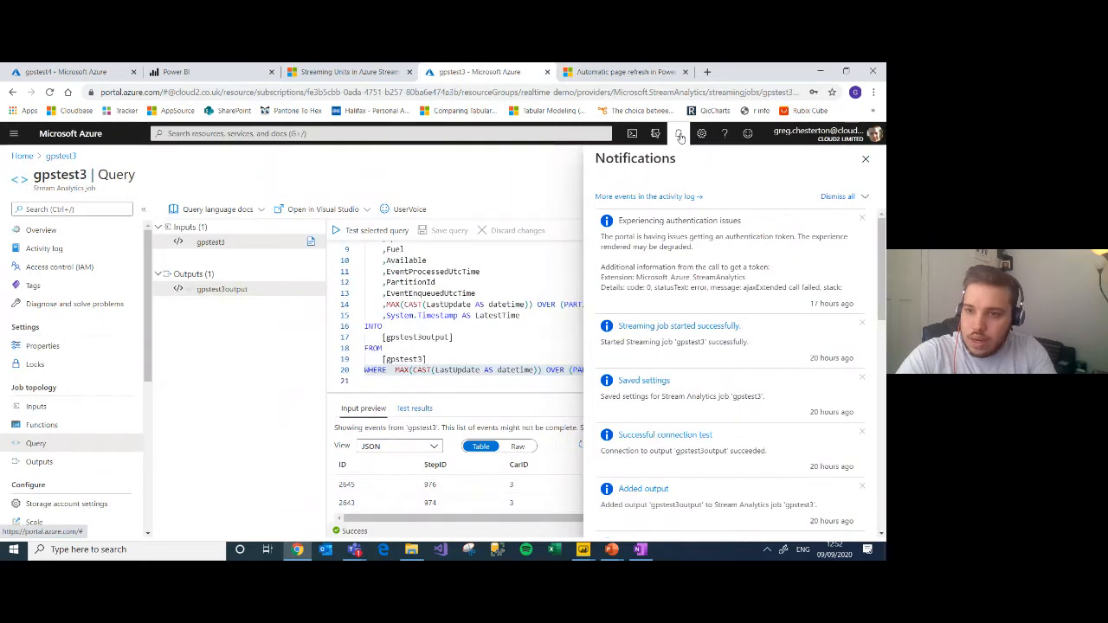
left_click(680, 137)
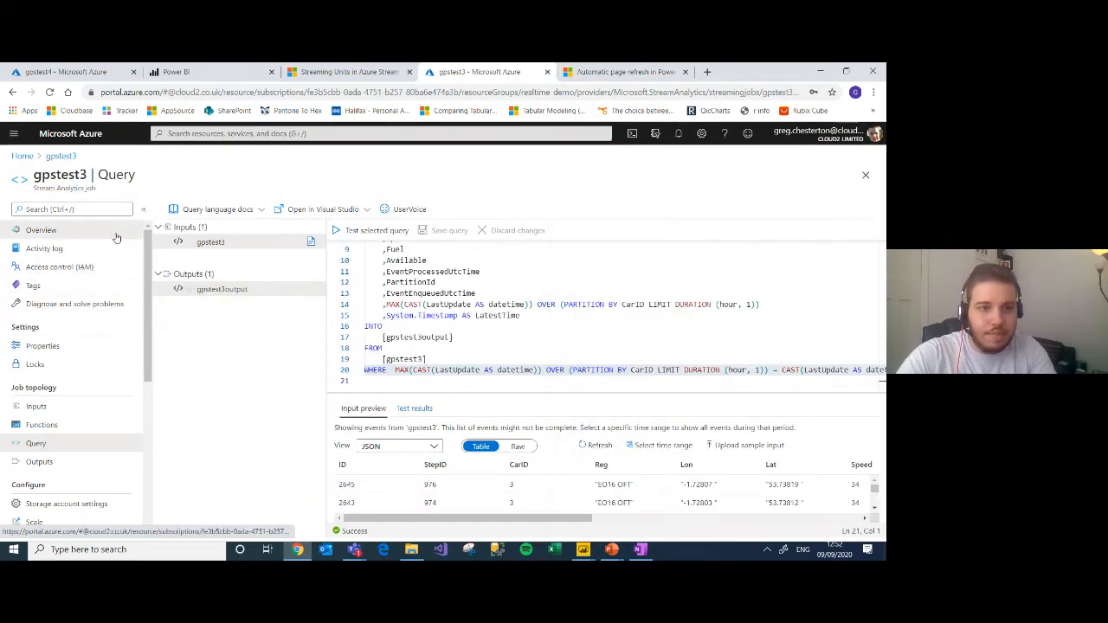
left_click(41, 230)
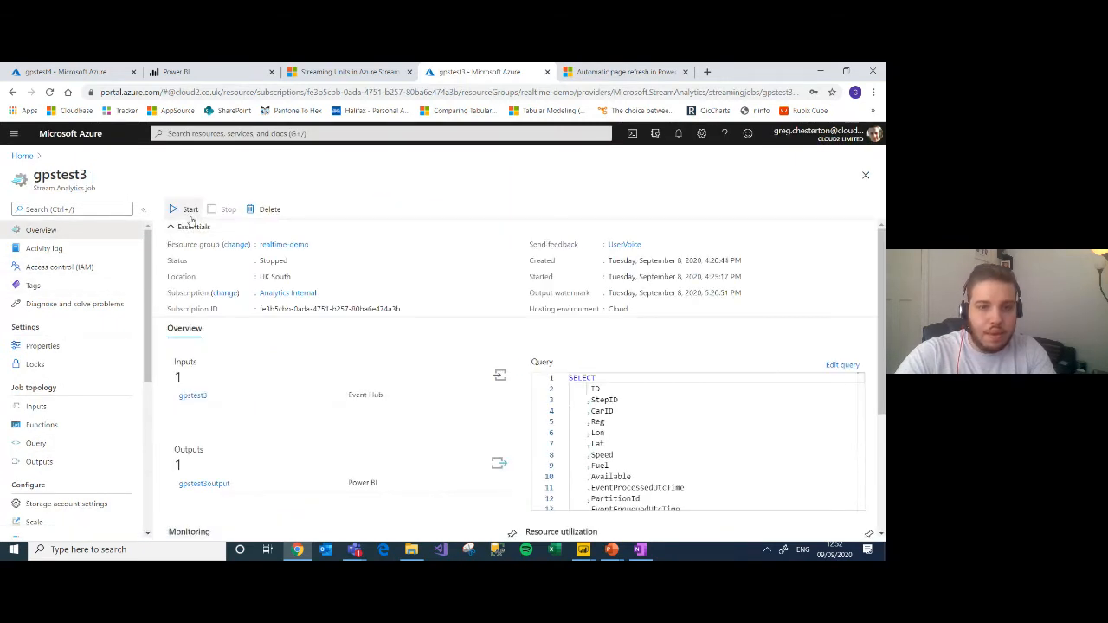
left_click(74, 73)
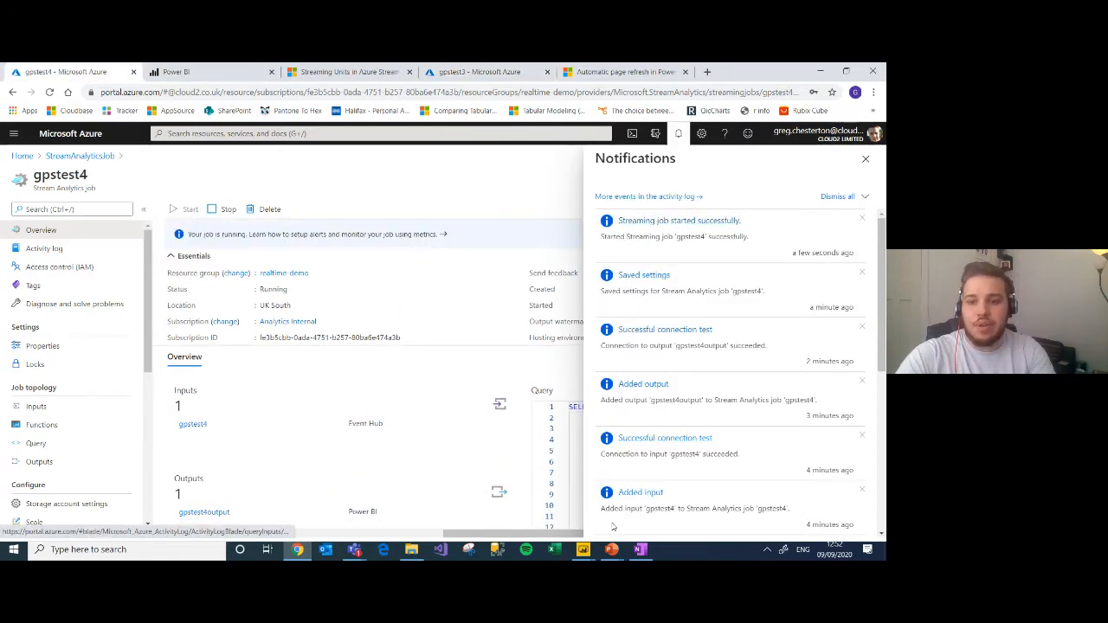
Step: Switch to the Cloud2 report template in Power BI Desktop and connect it to the sa-gpstest4 Power BI dataset
key("alt+Tab")
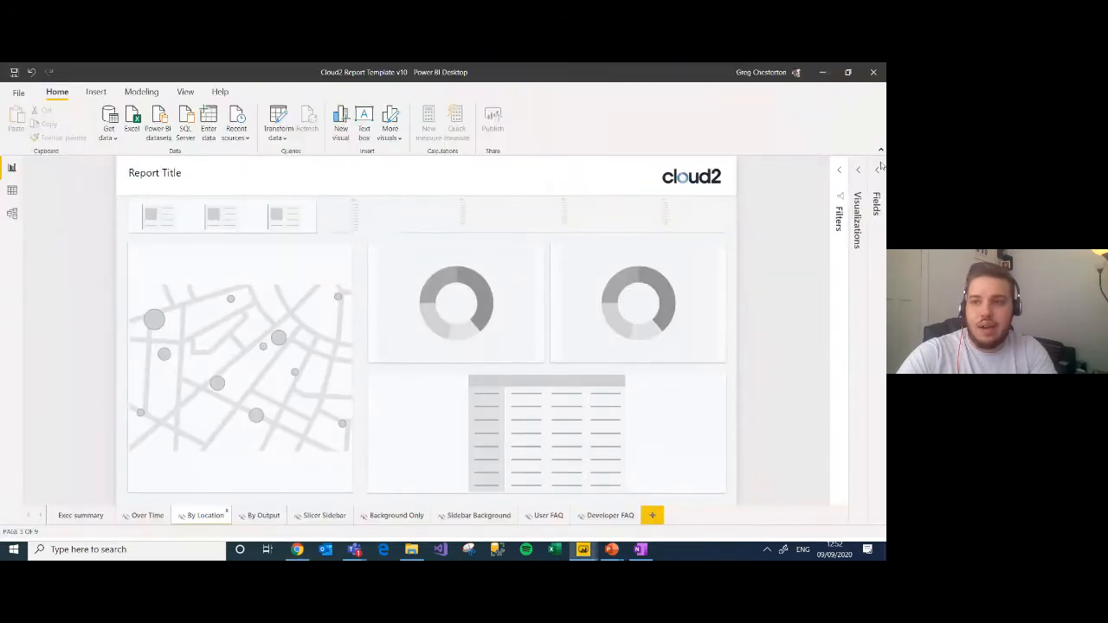
left_click(880, 168)
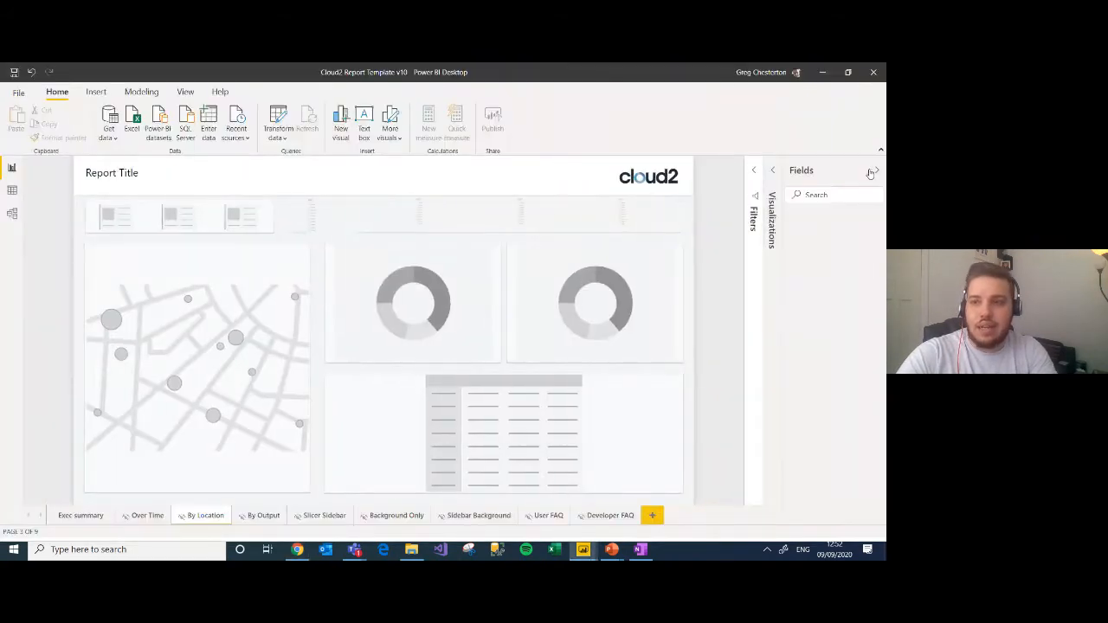
left_click(109, 137)
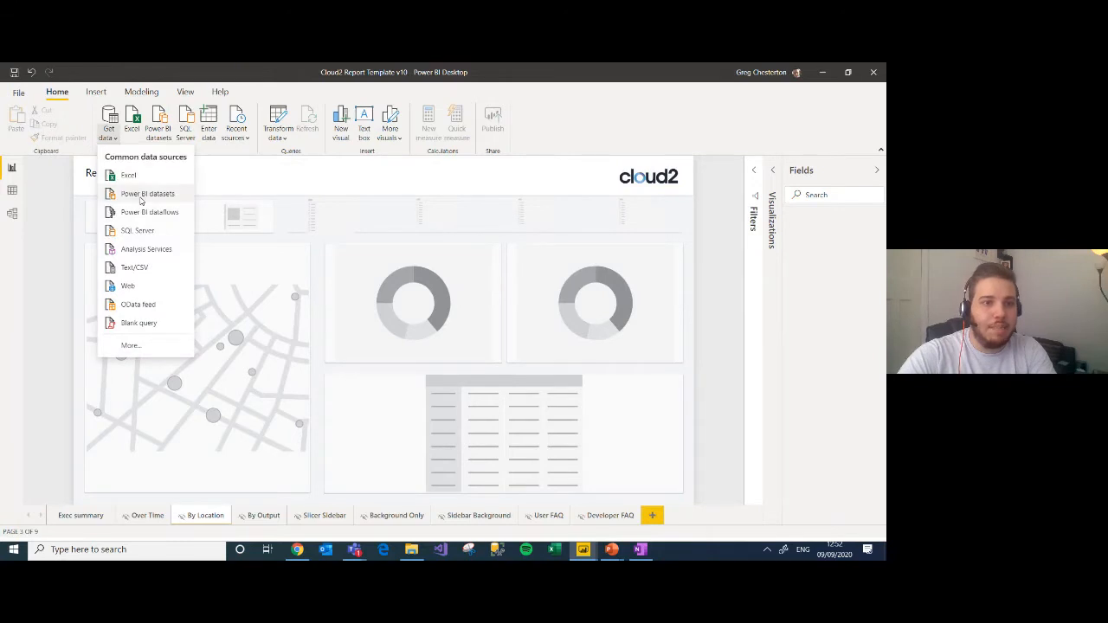
left_click(144, 194)
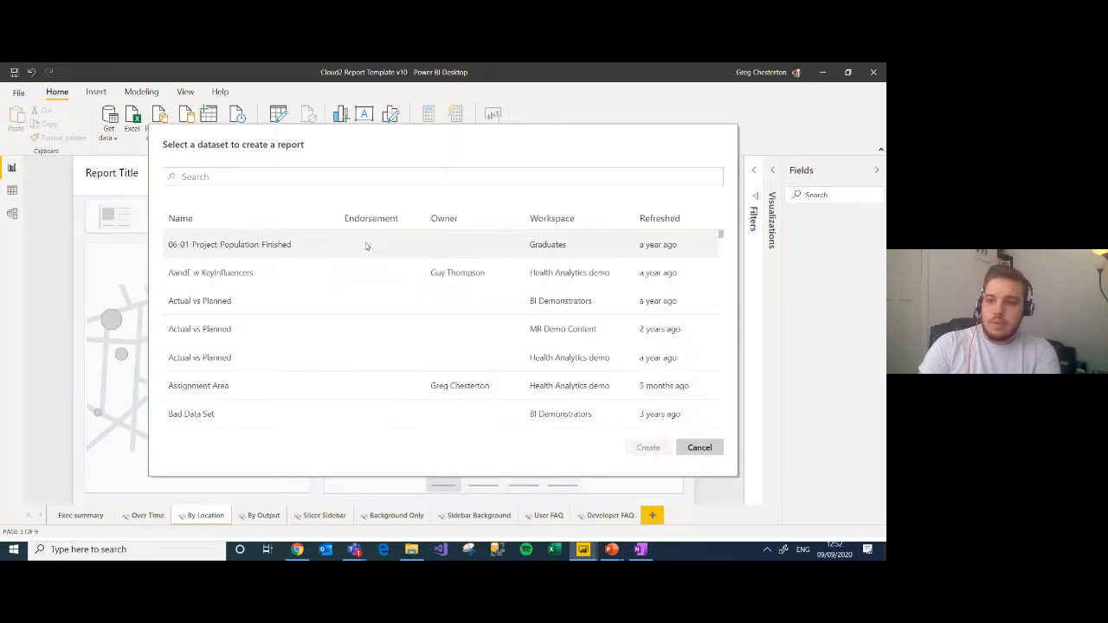
left_click(398, 175)
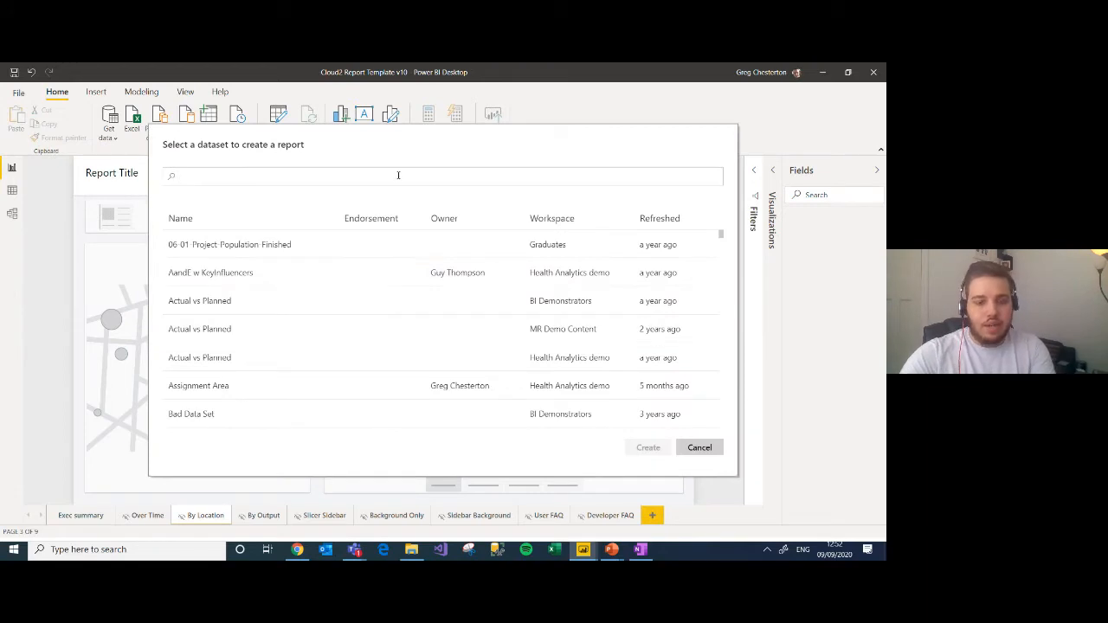
type("sa-")
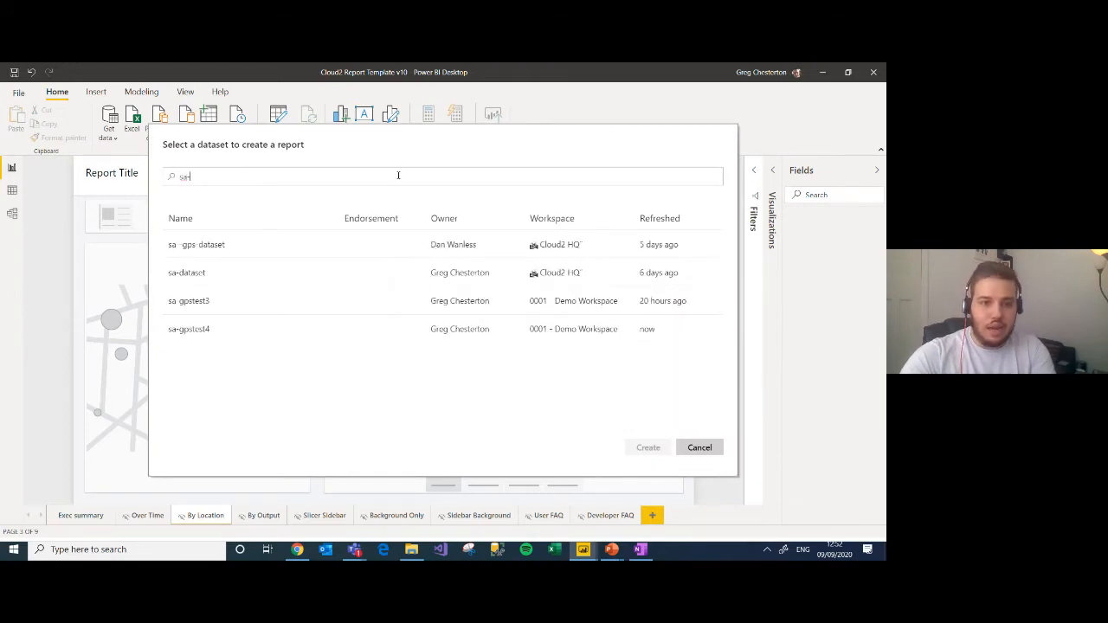
left_click(202, 330)
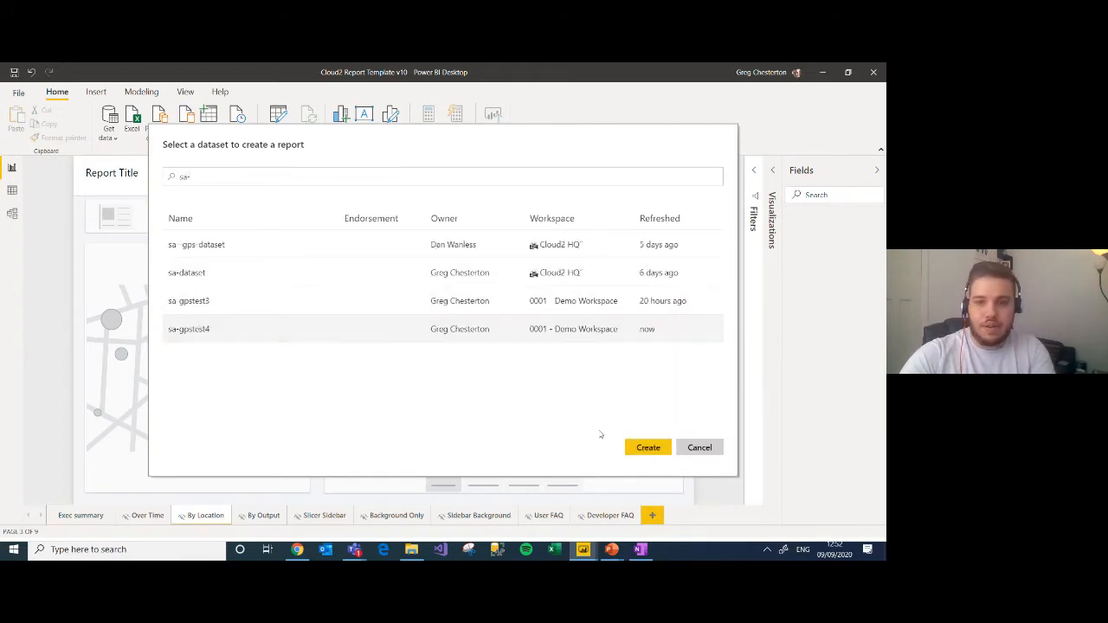
left_click(631, 446)
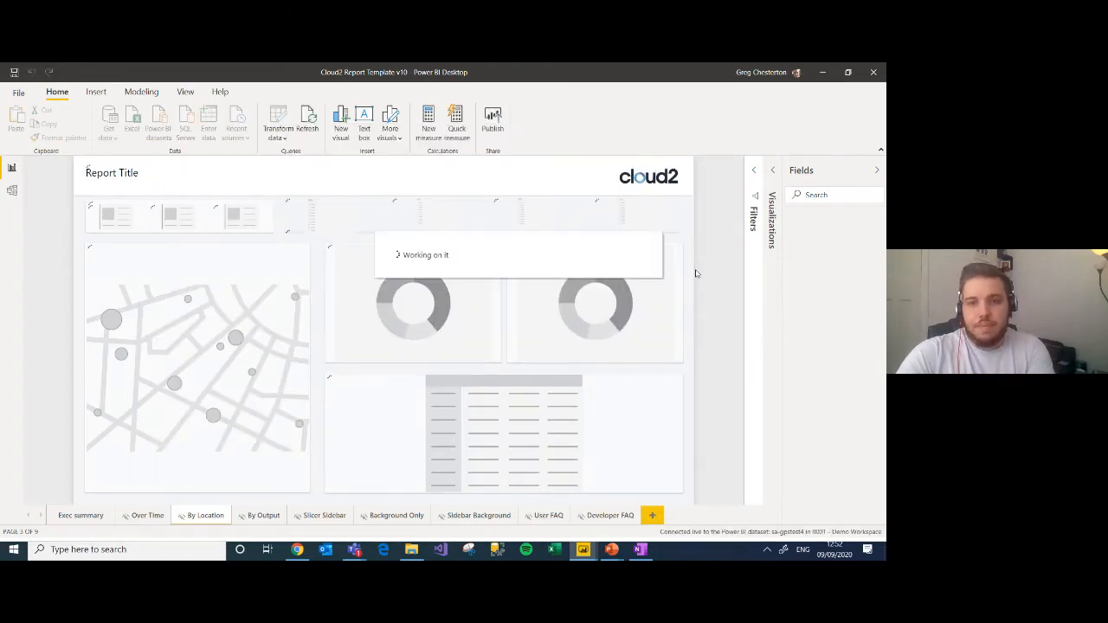
Step: Assign Reg as the map visual's legend, with Lat as latitude and Lon as longitude, both set to Don't summarize
left_click(299, 293)
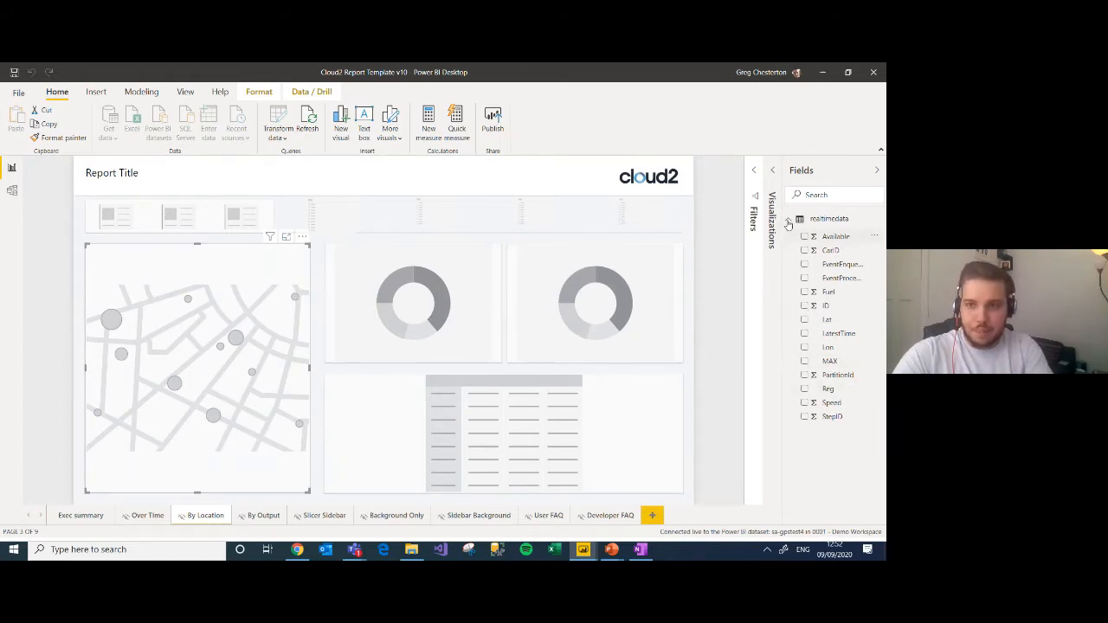
left_click_drag(828, 392, 710, 381)
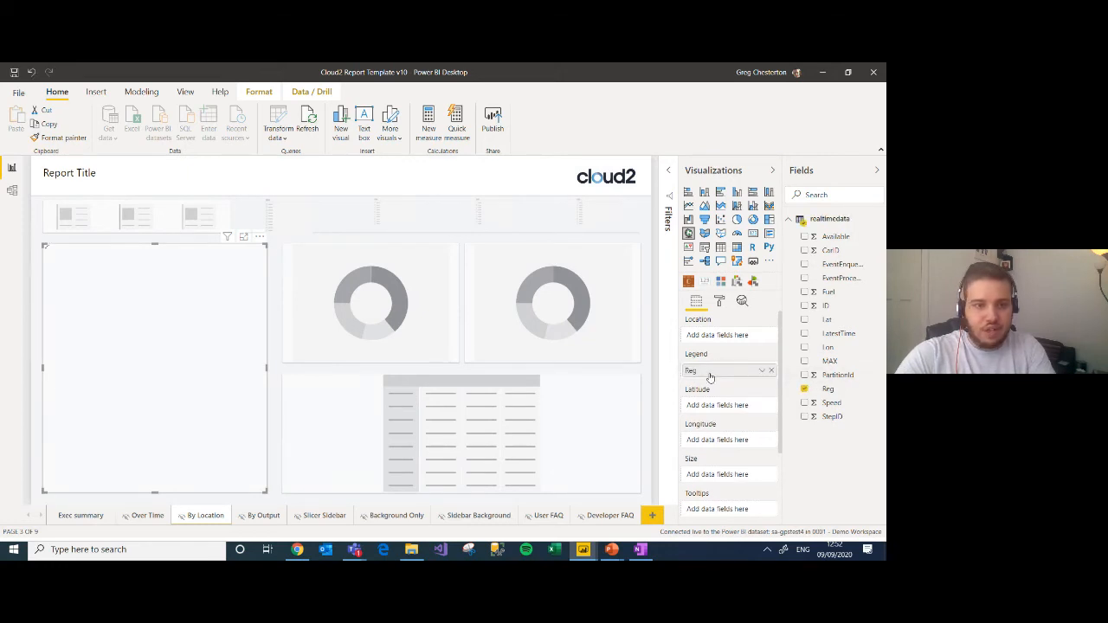
left_click_drag(838, 319, 734, 410)
left_click_drag(826, 355, 730, 441)
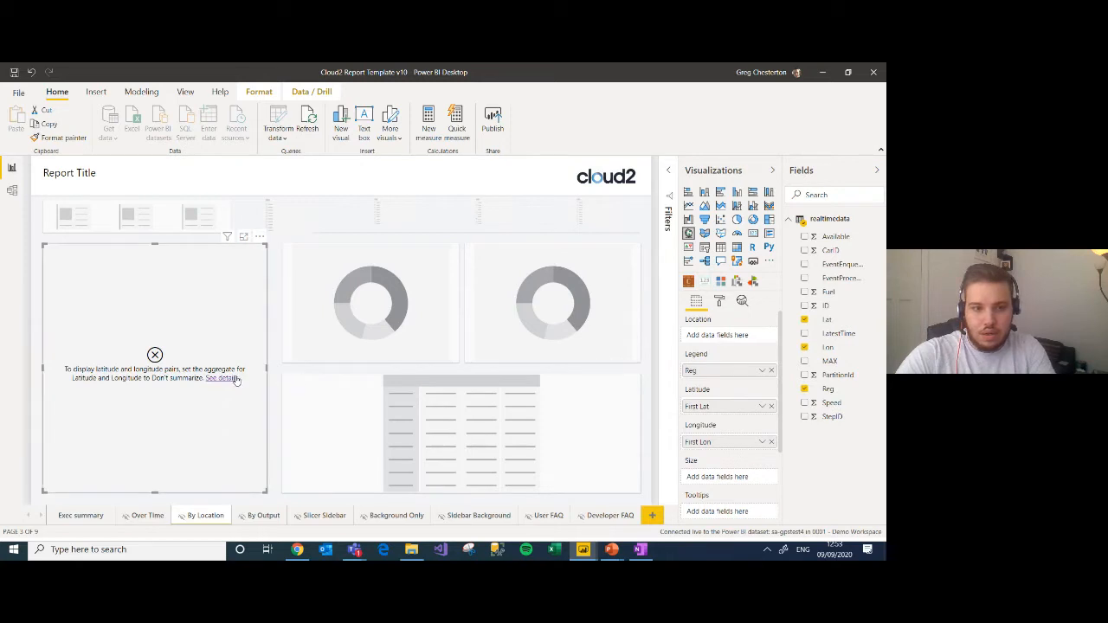
left_click(762, 407)
left_click(774, 291)
left_click(761, 443)
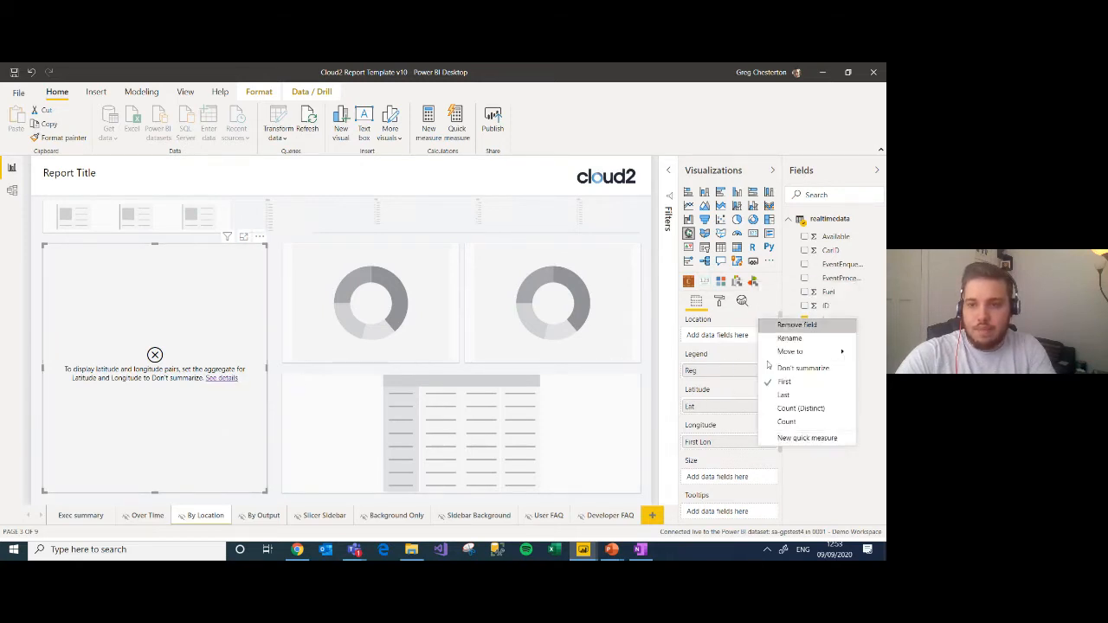
left_click(779, 365)
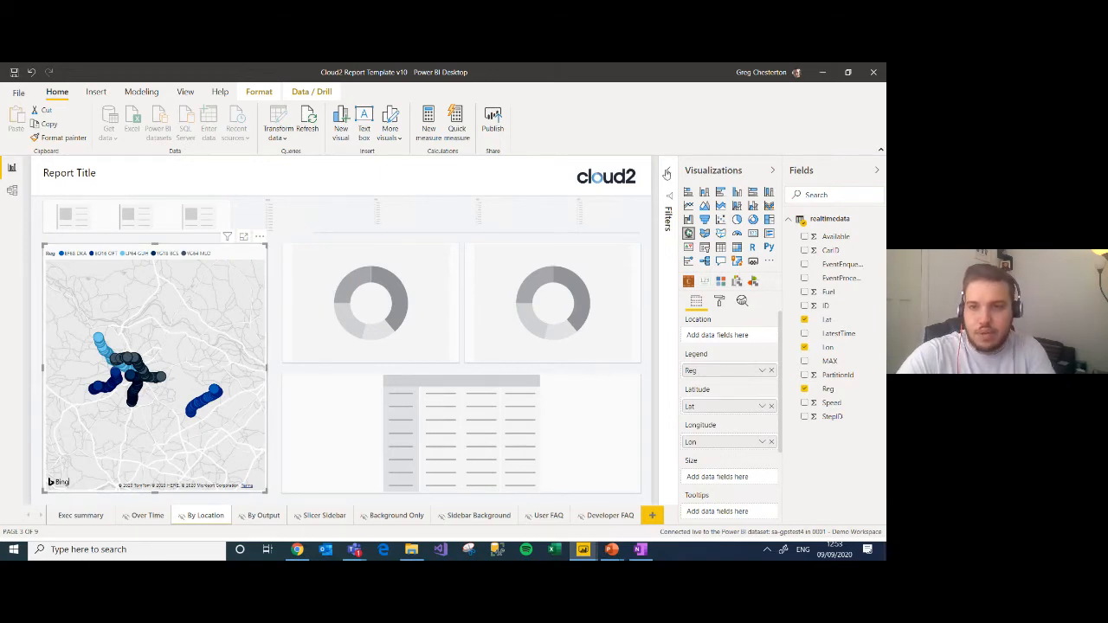
Step: Filter the map visual by StepID with a Top N filter showing the top 1 by StepID
left_click(667, 174)
mouse_move(684, 336)
left_mouse_down()
mouse_move(628, 335)
mouse_move(671, 336)
left_mouse_up()
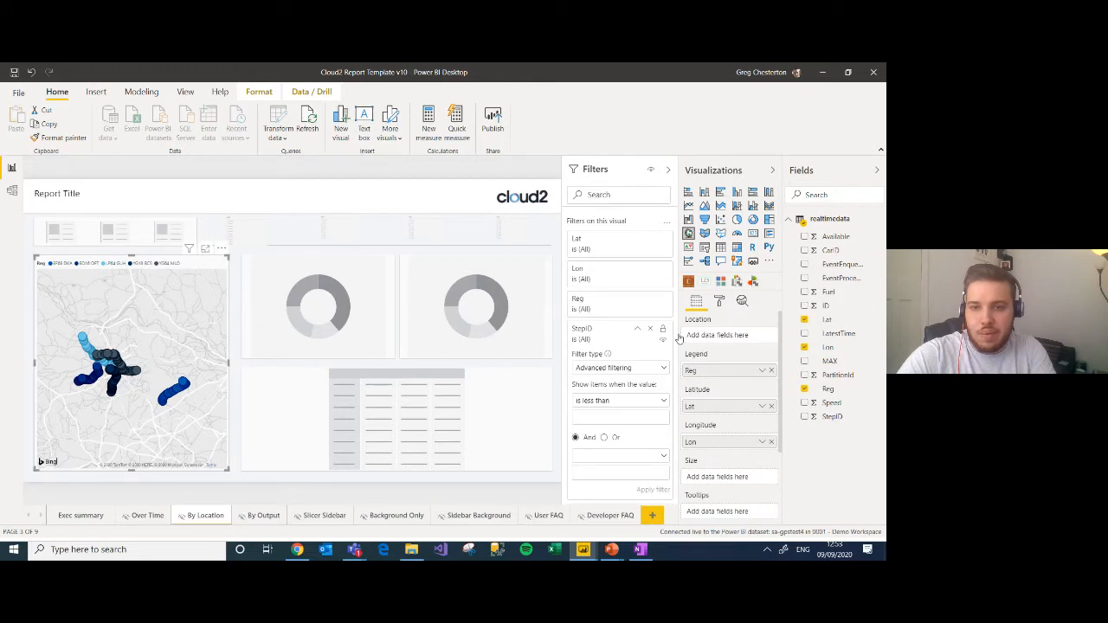
left_click(613, 368)
left_click(598, 413)
left_click_drag(839, 416, 606, 429)
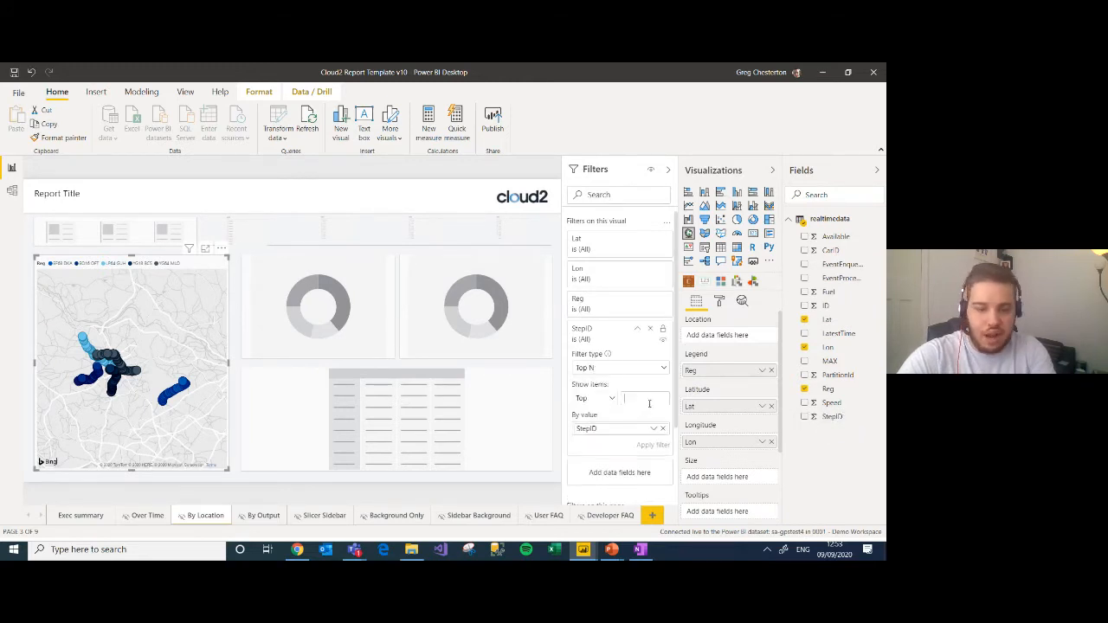
left_click(649, 403)
type("1")
left_click(655, 445)
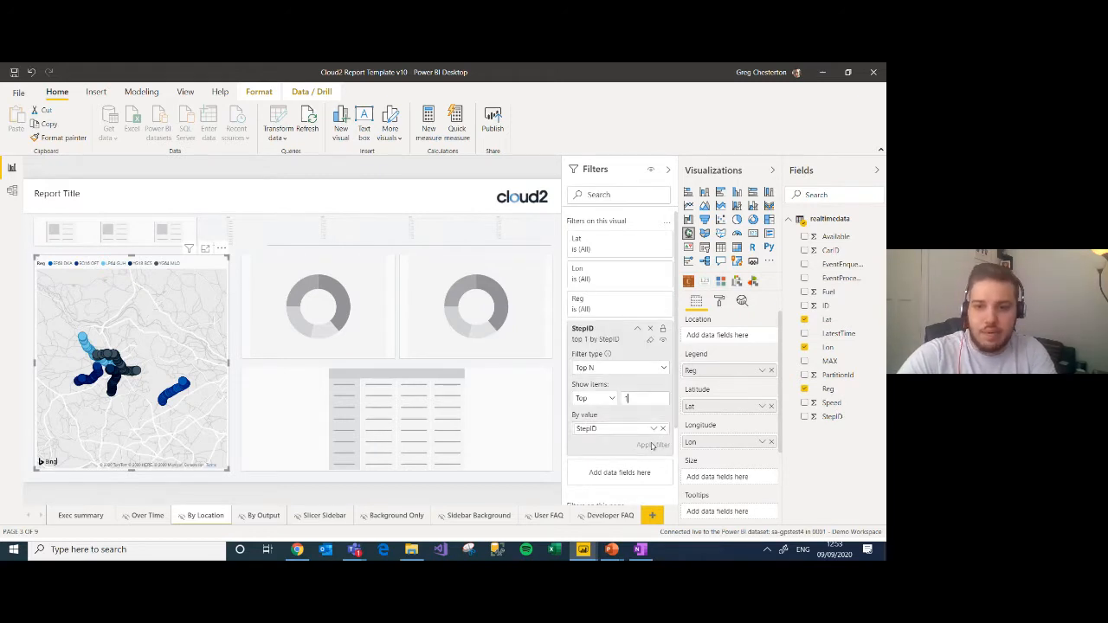
left_click(667, 169)
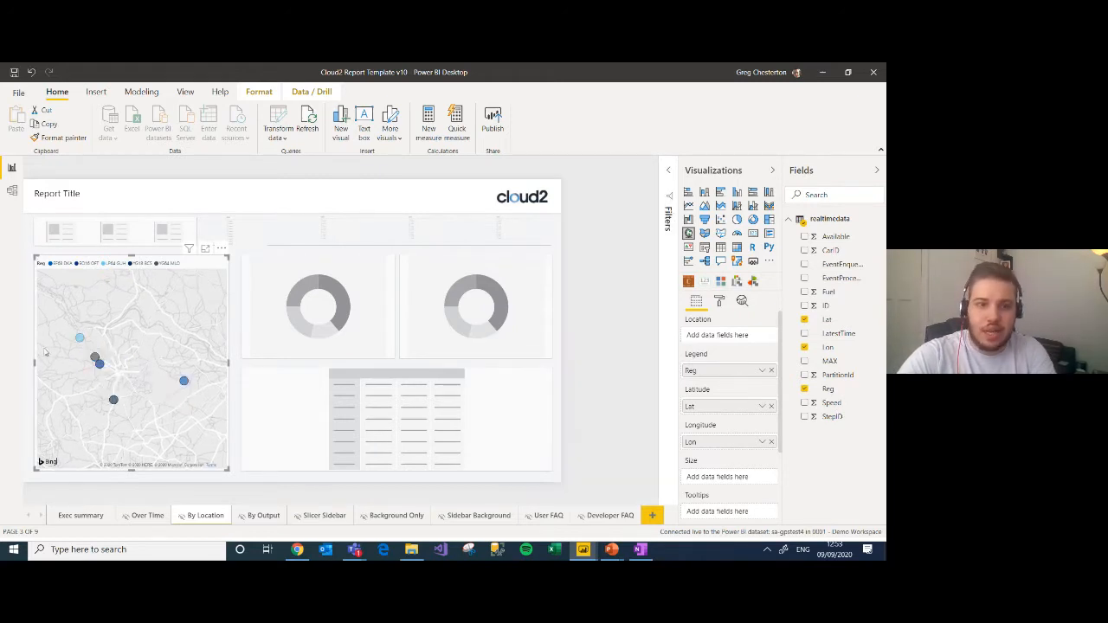
Step: Set up the first donut chart with Available as the legend and ID as the values
left_click(420, 317)
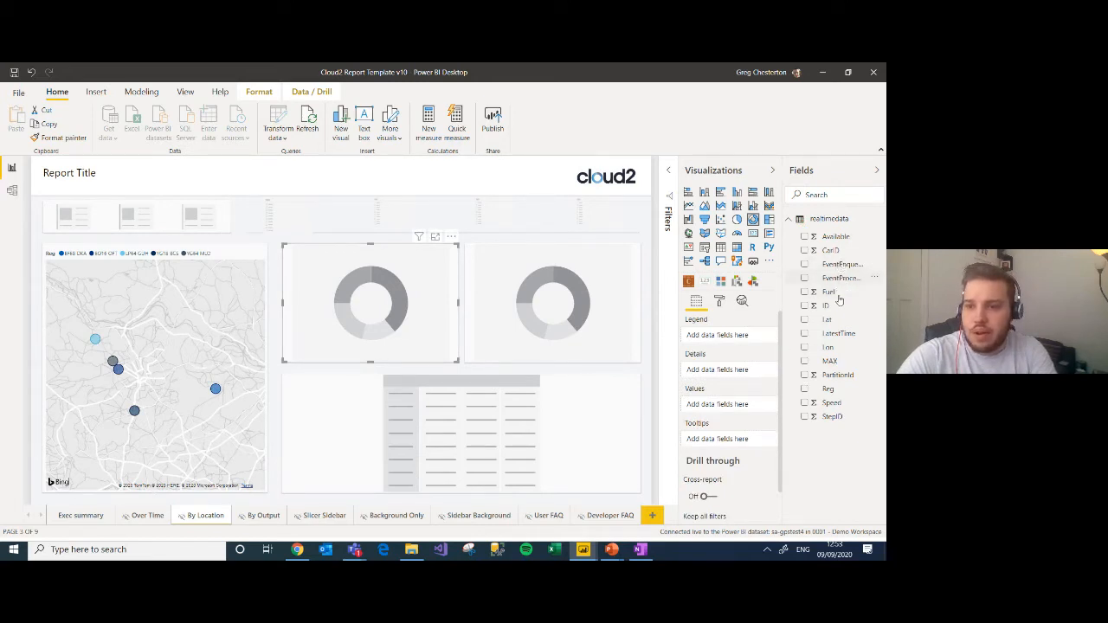
left_click_drag(841, 242, 732, 405)
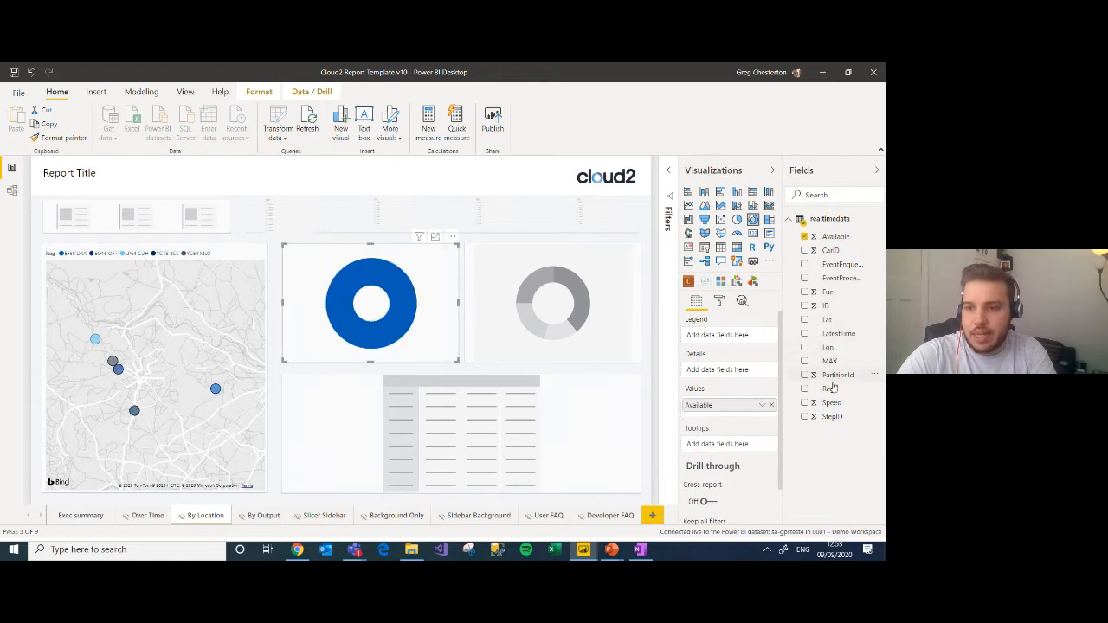
left_click_drag(749, 400, 736, 335)
left_click_drag(830, 308, 729, 410)
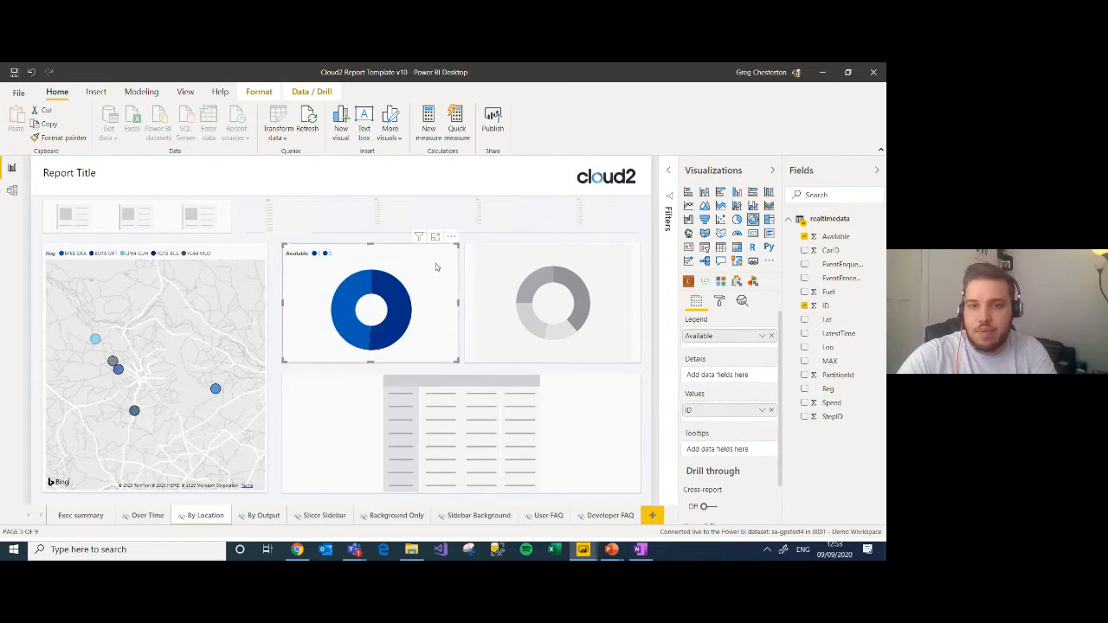
Step: Add a StepID Top N filter to the Available donut chart, limiting it to the top 1 by StepID
left_click(671, 176)
left_click_drag(837, 416, 646, 318)
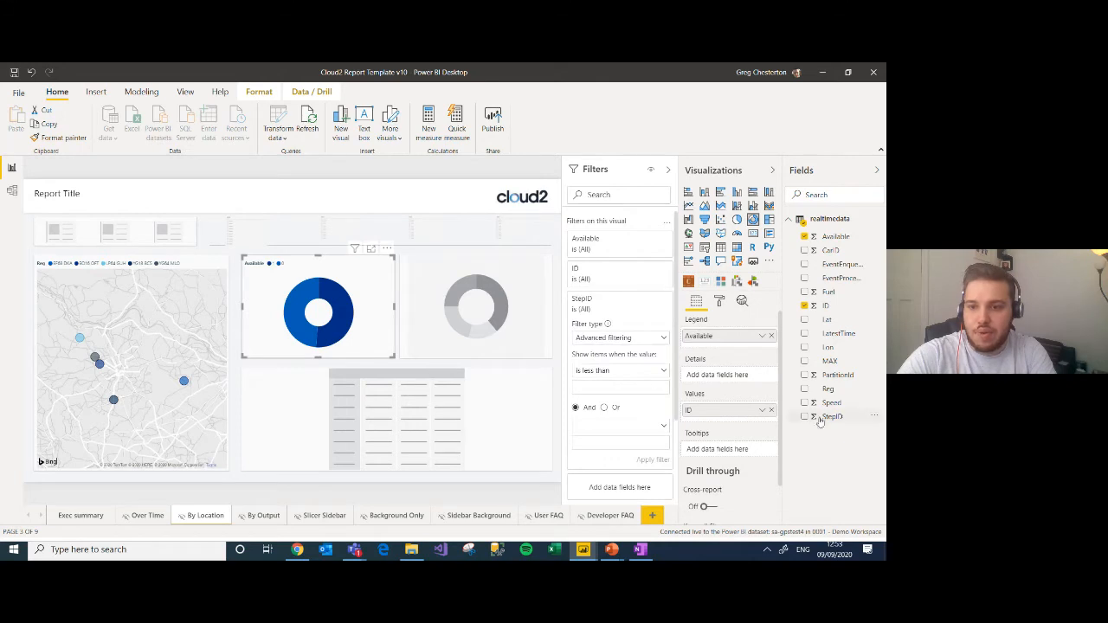
left_click(634, 340)
left_click(611, 381)
left_click_drag(833, 417, 618, 398)
type("1")
left_click(652, 415)
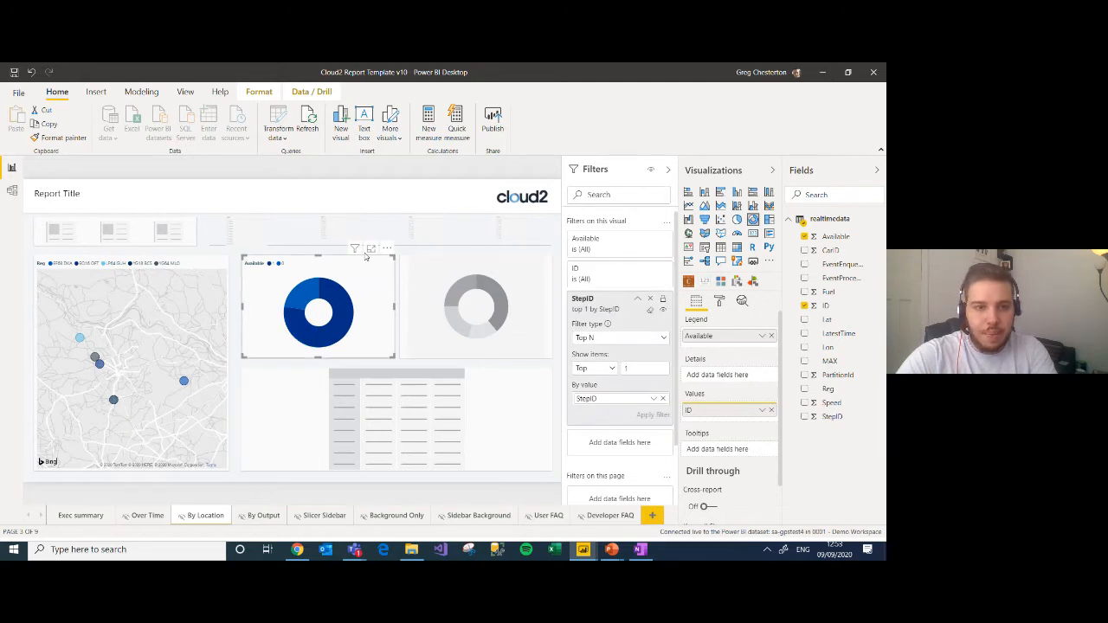
Step: Replace the first two placeholder cards with one wide card that shows LatestTime
left_click(60, 231)
left_click(668, 170)
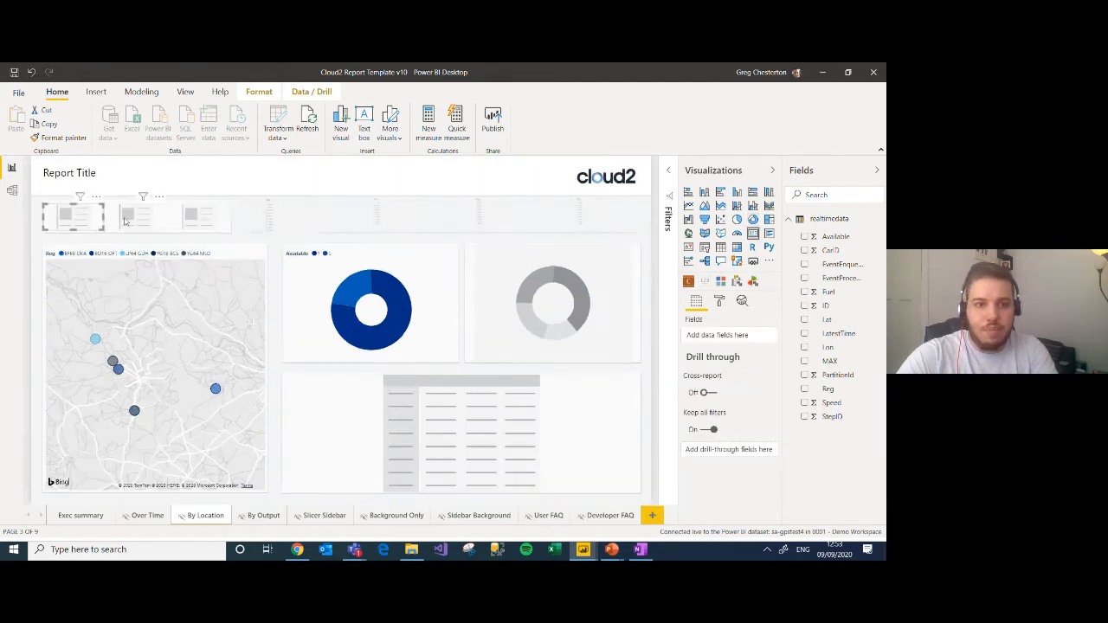
left_click(131, 220)
left_click(101, 218)
left_click_drag(120, 220, 156, 221)
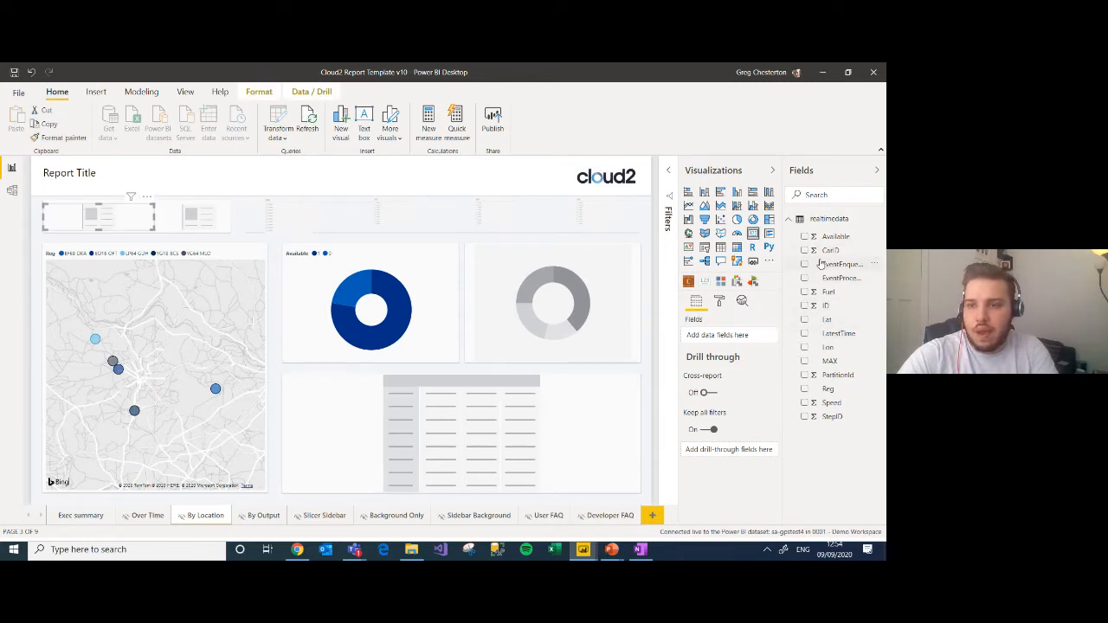
left_click(805, 334)
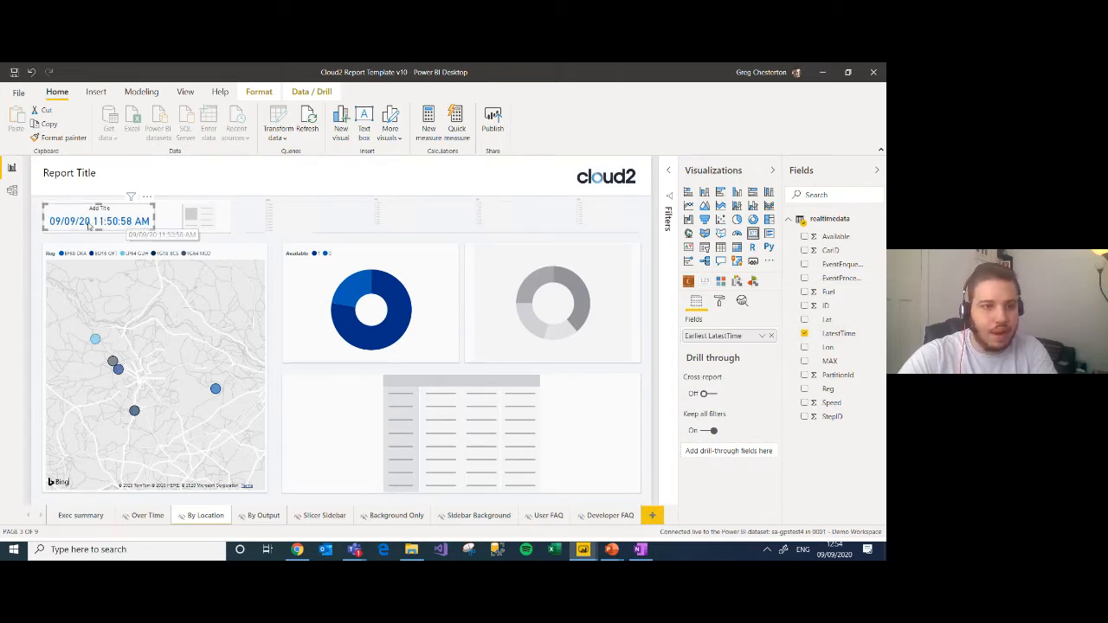
Step: Add ID to the remaining placeholder card and summarize it as a count
left_click(198, 216)
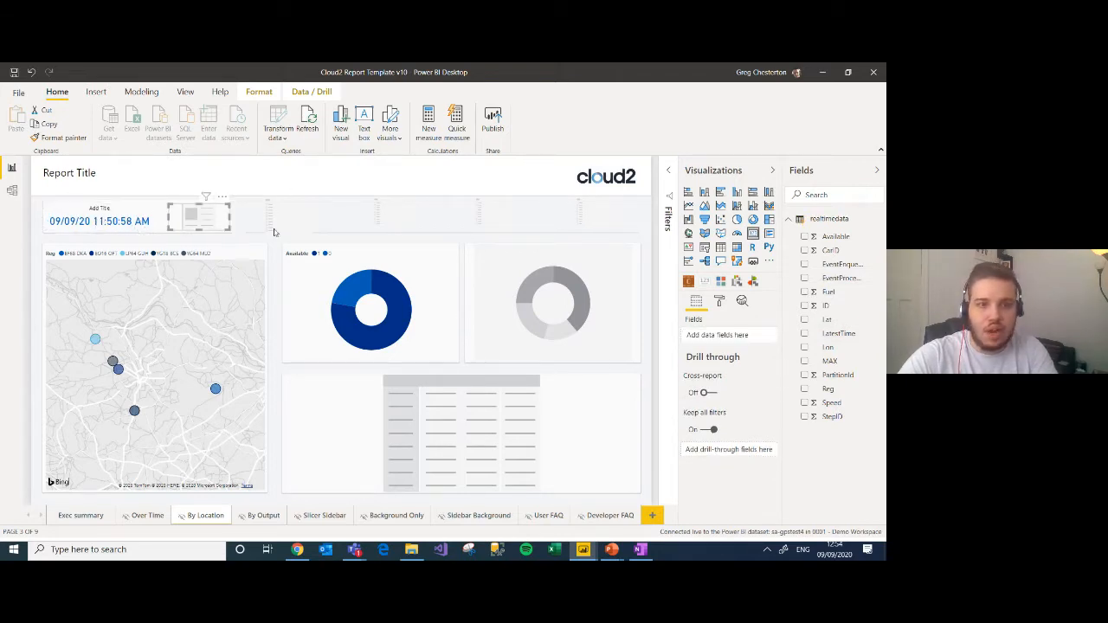
left_click(804, 306)
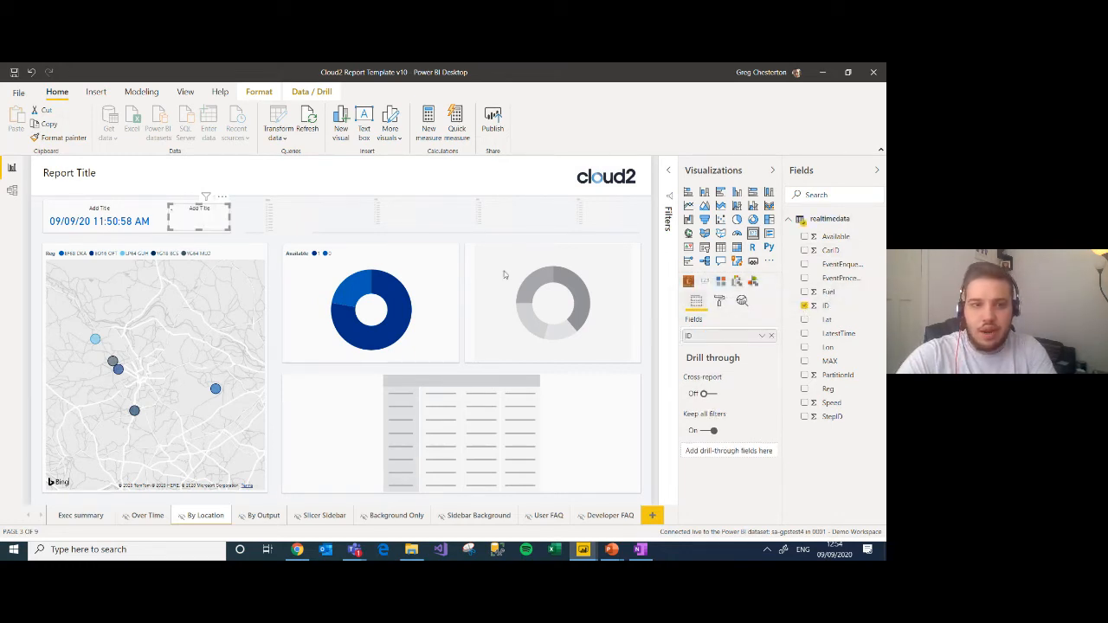
left_click(761, 338)
left_click(783, 258)
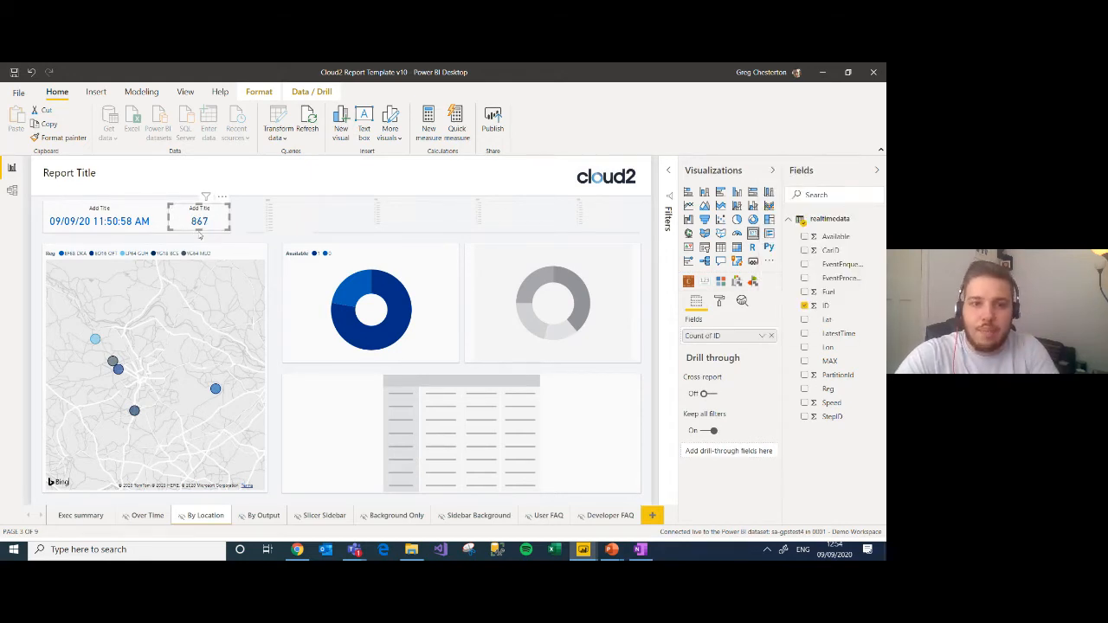
left_click(554, 288)
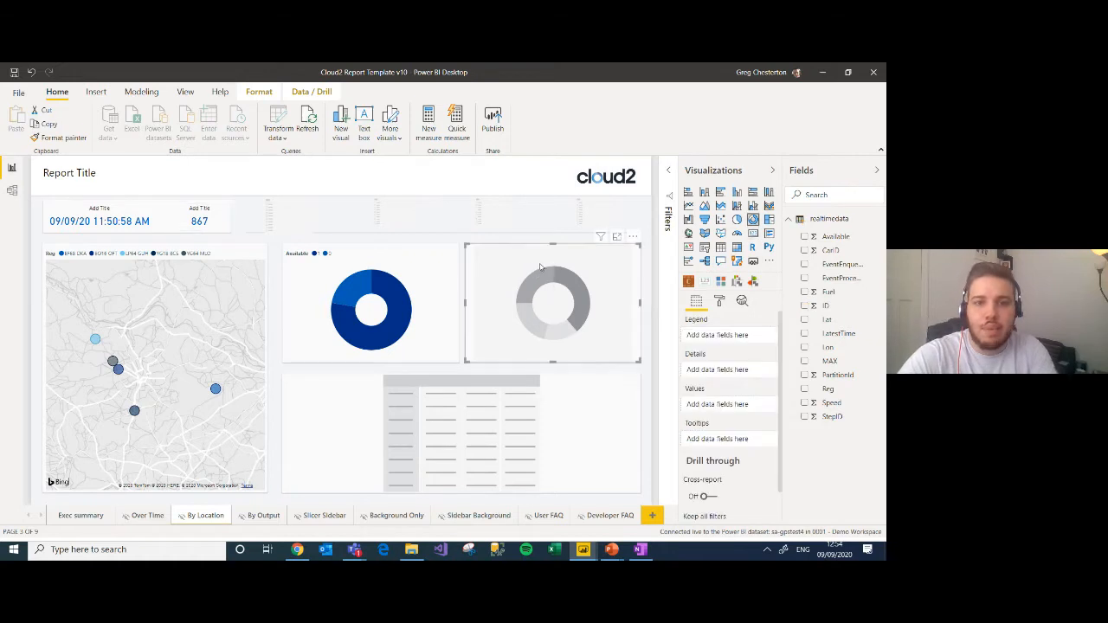
Step: Fill the four placeholder slicers above the charts with LatestTime, Fuel, CarID and Reg
left_click(293, 225)
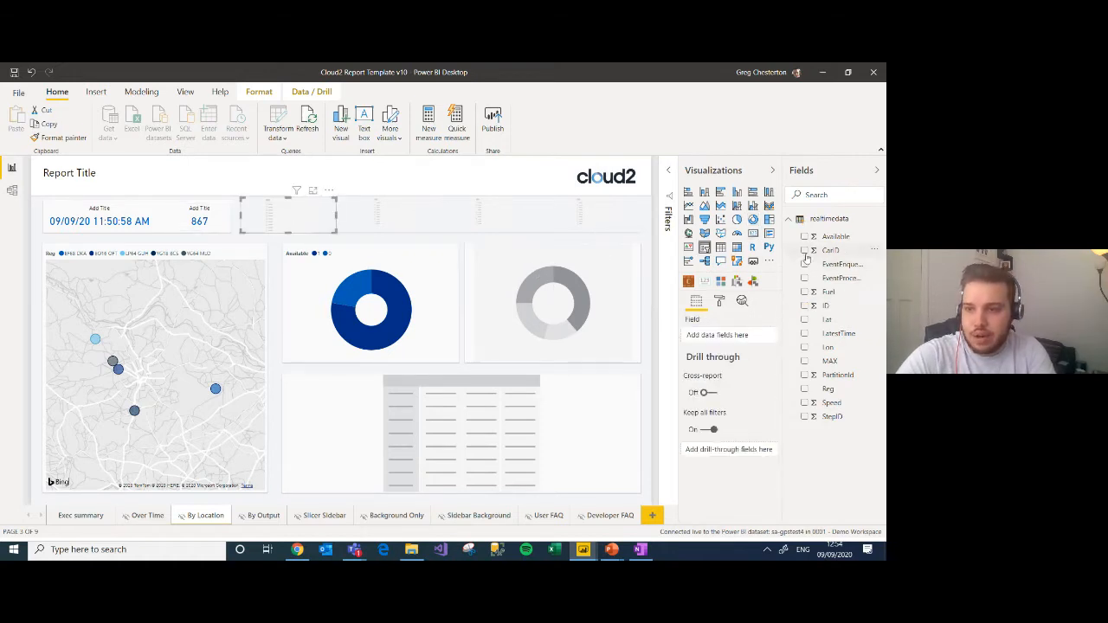
left_click(805, 334)
left_click(389, 215)
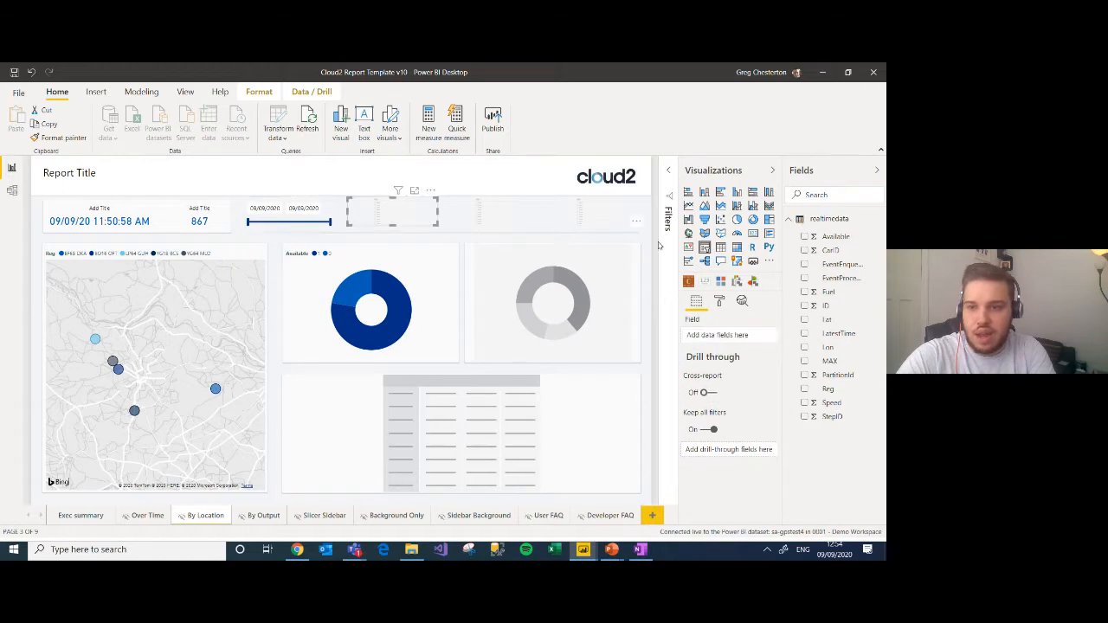
left_click(804, 293)
left_click(522, 219)
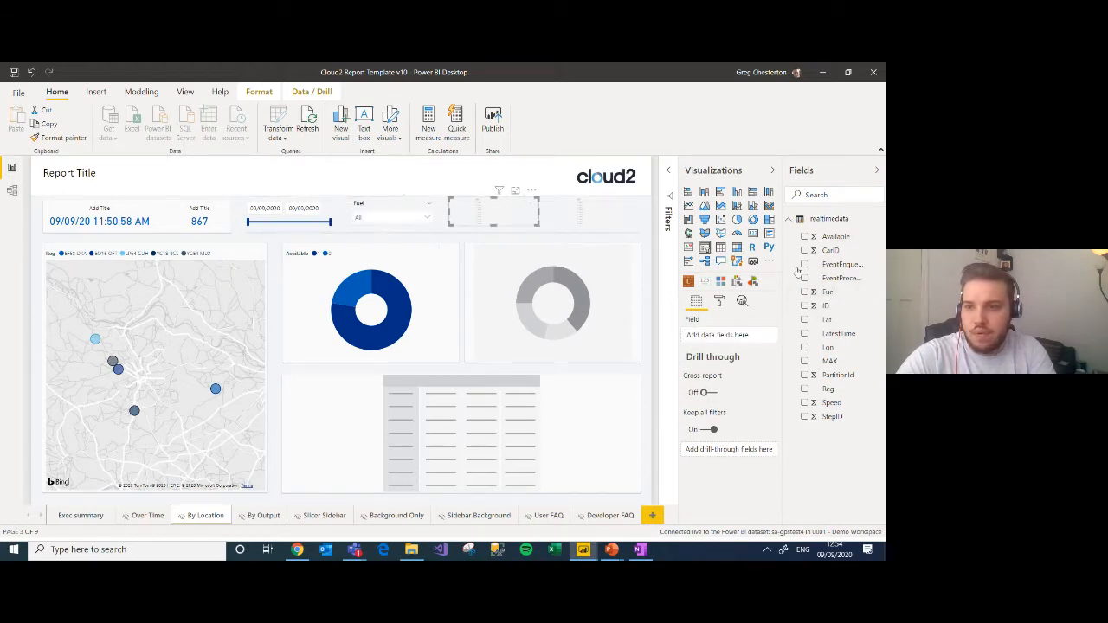
left_click(804, 252)
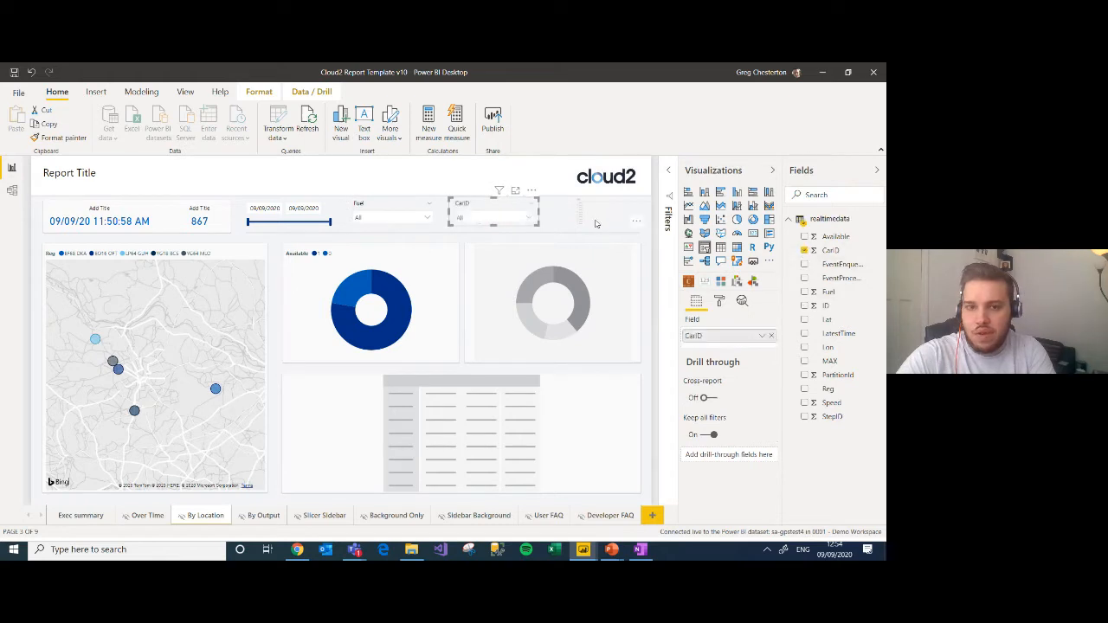
left_click(804, 390)
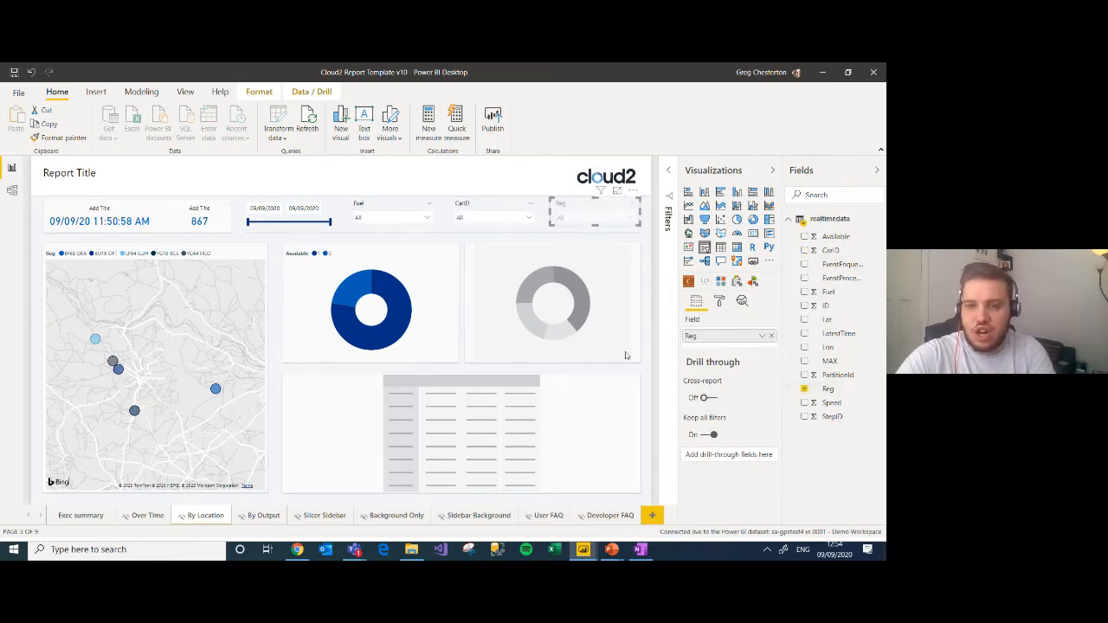
Step: Convert the empty donut placeholder to a line chart of Speed over LatestTime, with Reg as the legend
left_click(520, 292)
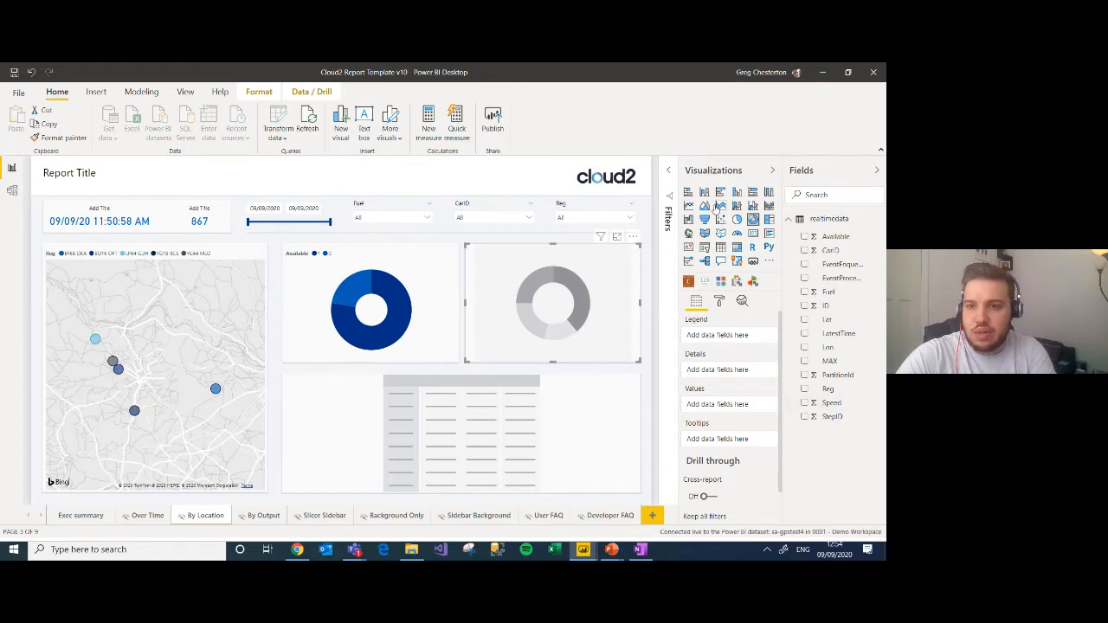
left_click(688, 205)
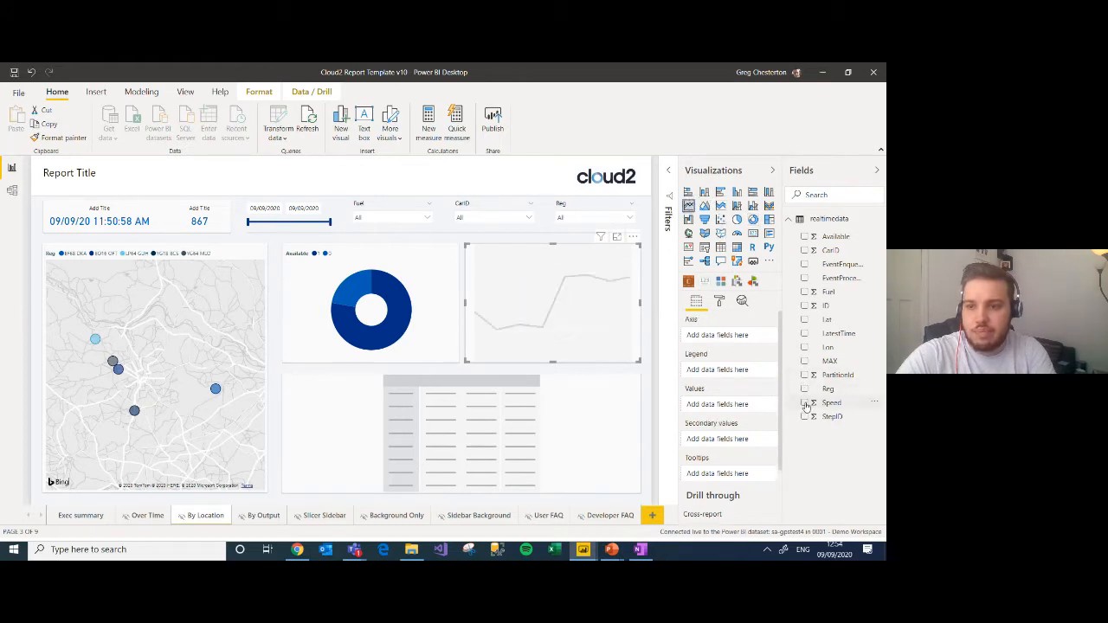
left_click(804, 403)
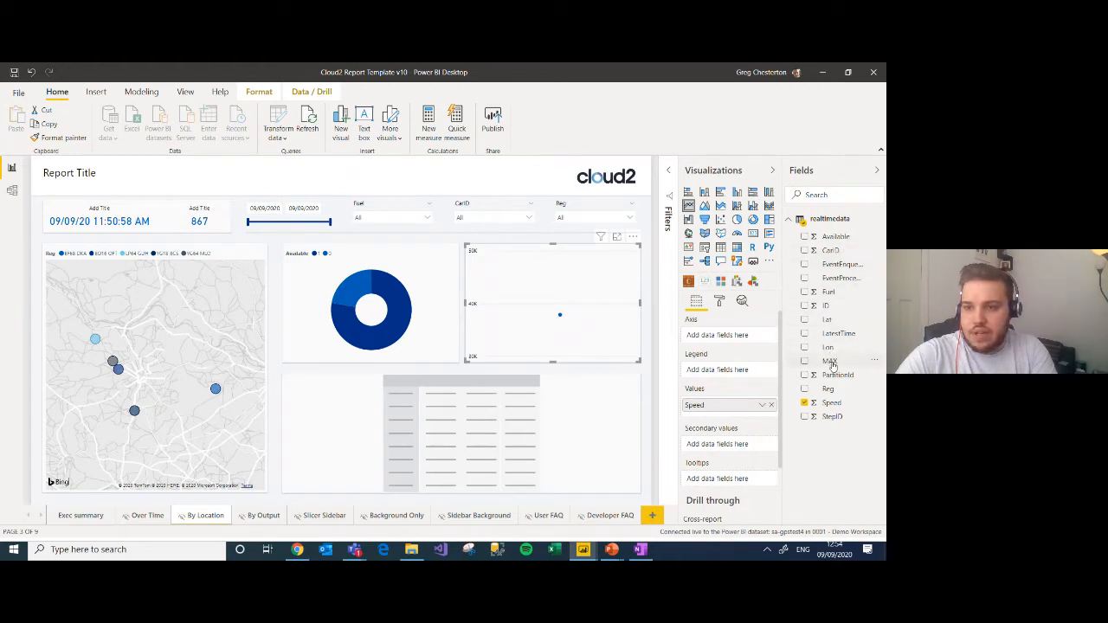
left_click_drag(831, 388, 731, 336)
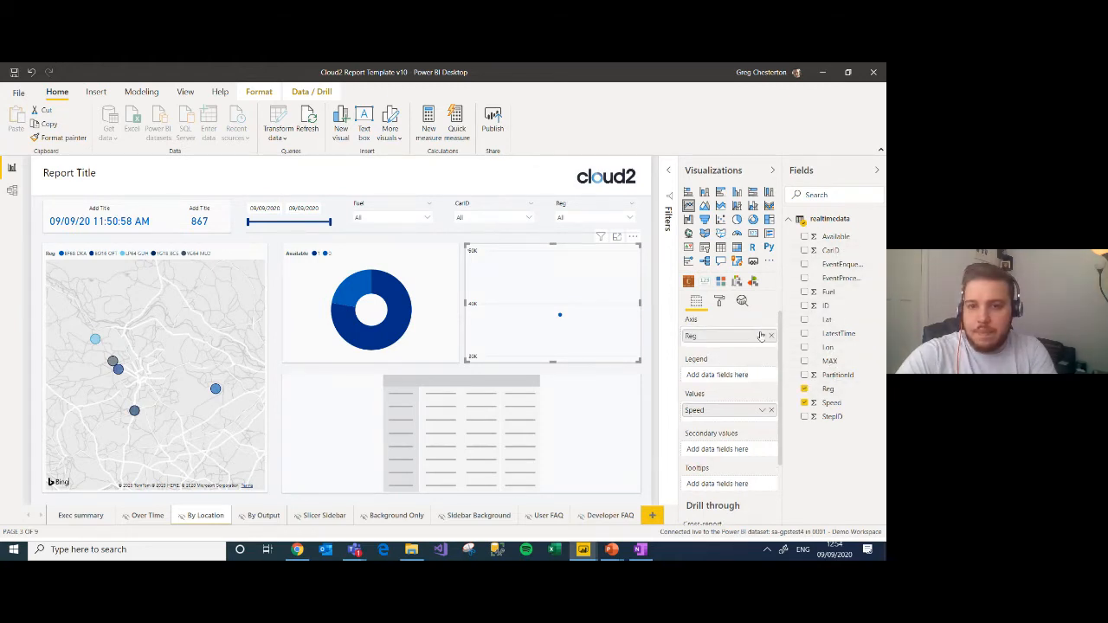
left_click_drag(831, 334, 715, 337)
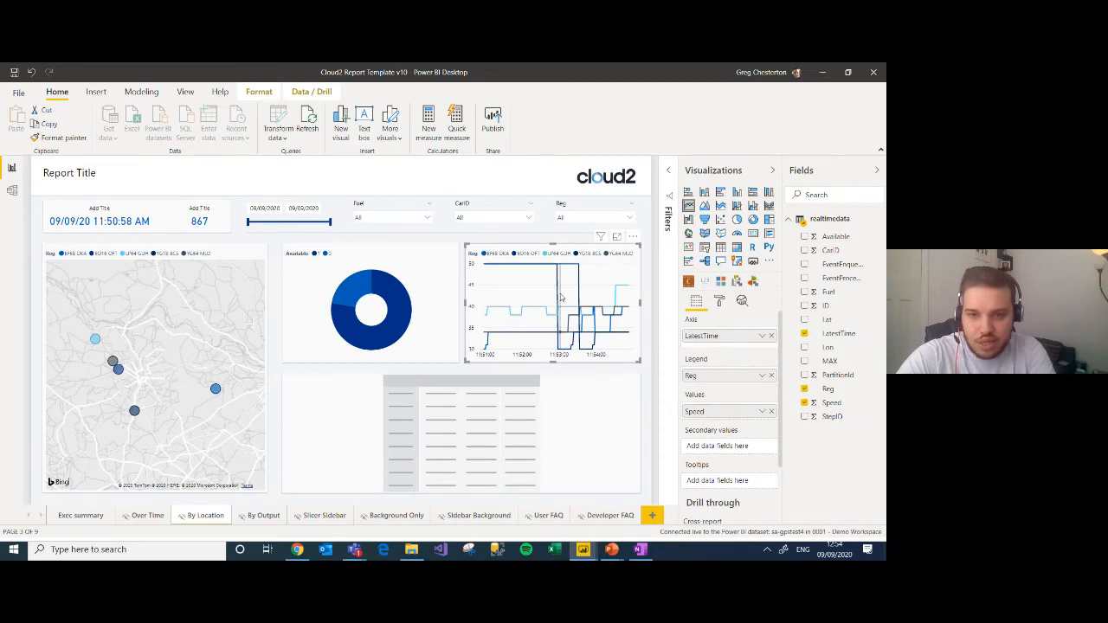
mouse_move(491, 288)
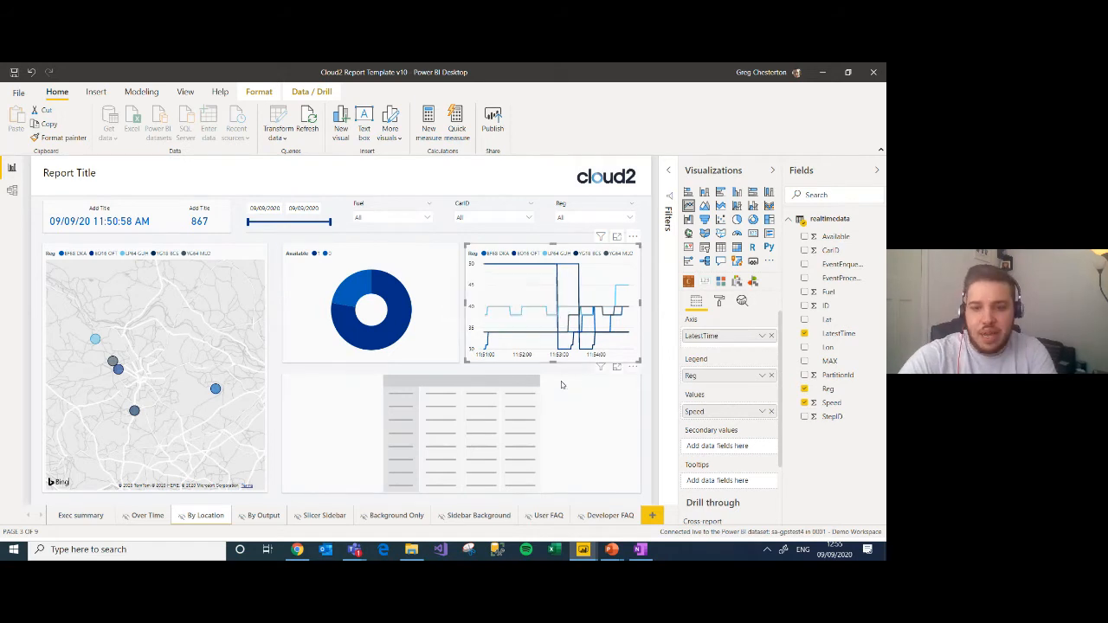
Step: Fill the placeholder matrix below the charts with LatestTime as rows, MAX as columns and ID as values
left_click(805, 335)
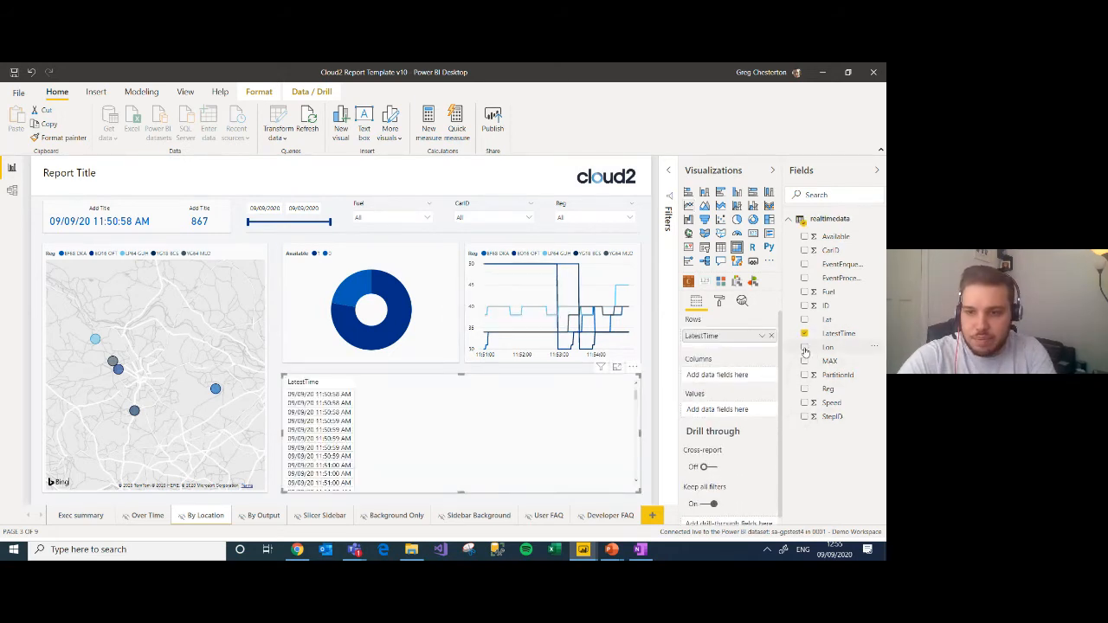
left_click(804, 348)
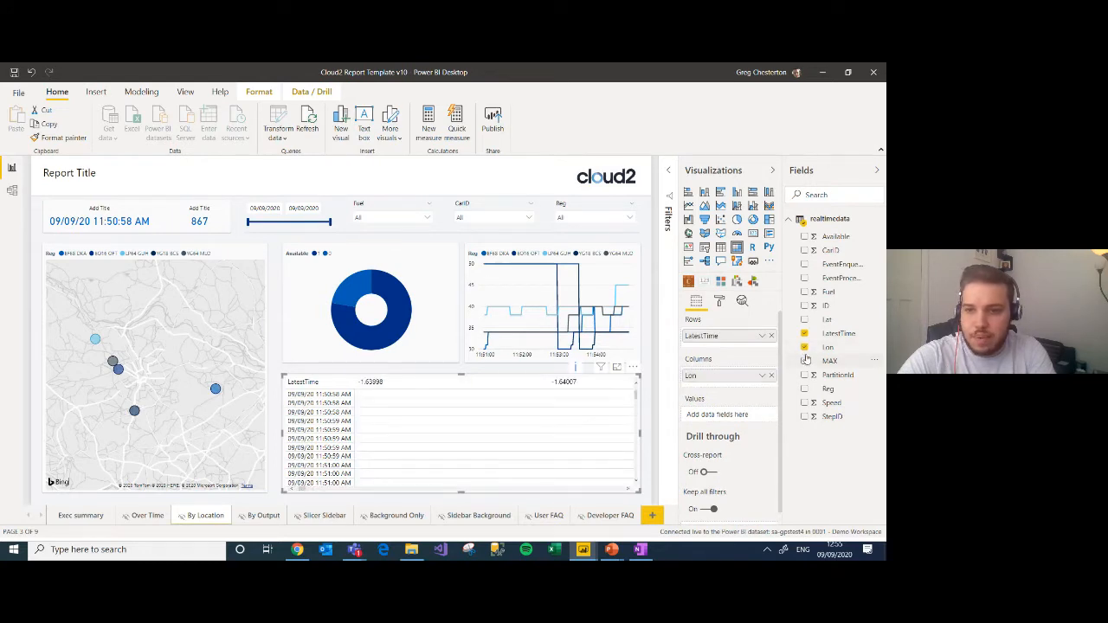
left_click(804, 348)
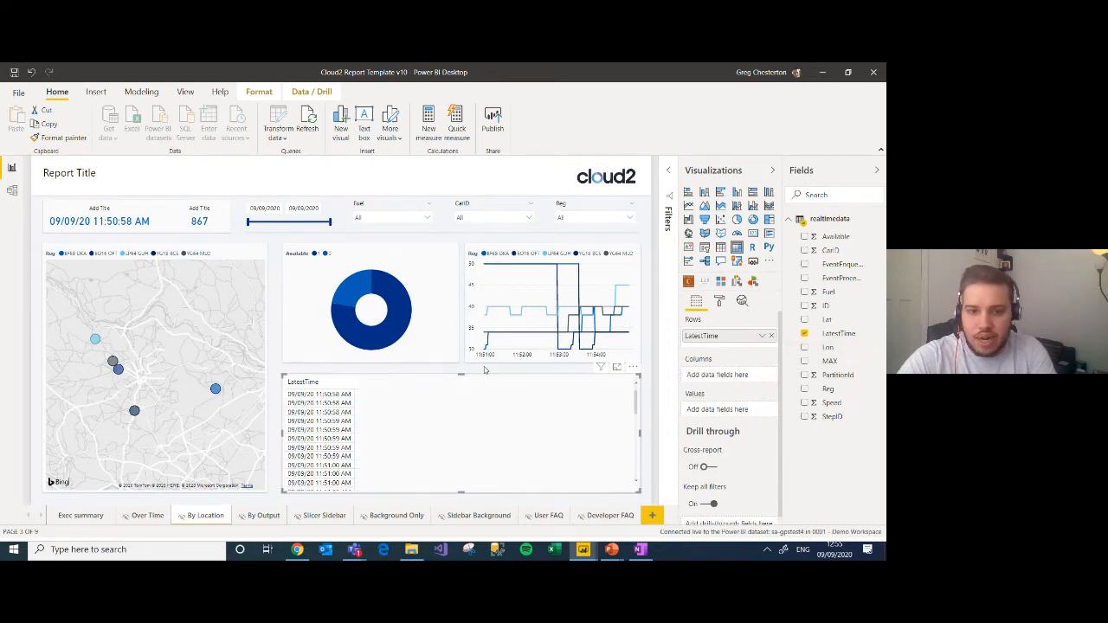
left_click(805, 305)
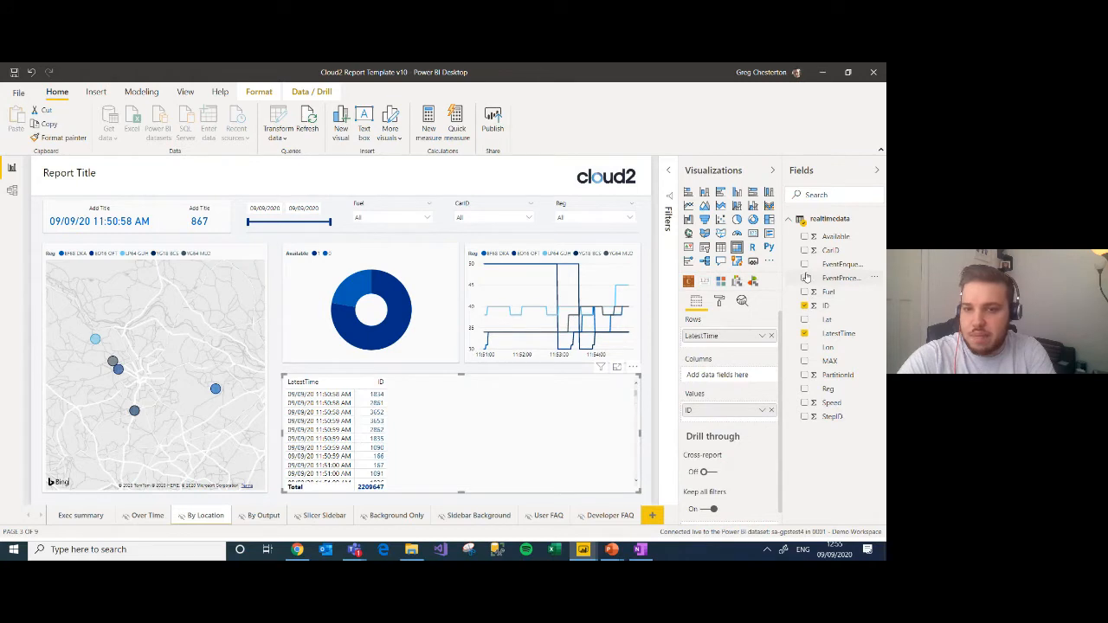
left_click(805, 361)
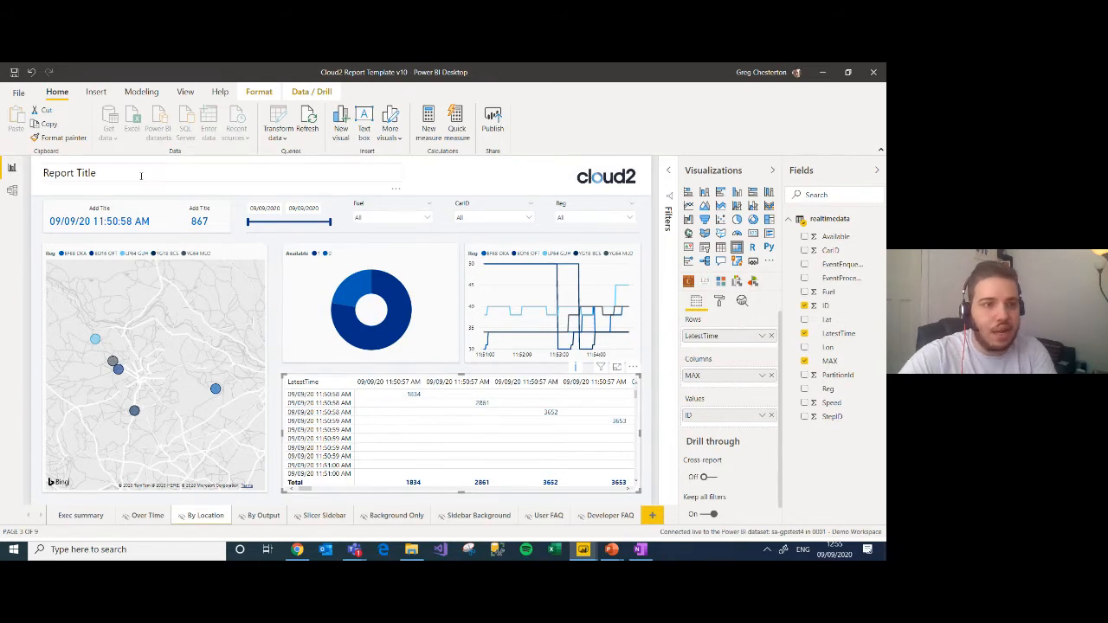
Step: Replace the report page's placeholder title with "Vehicle Tracking"
left_click_drag(102, 173, 44, 174)
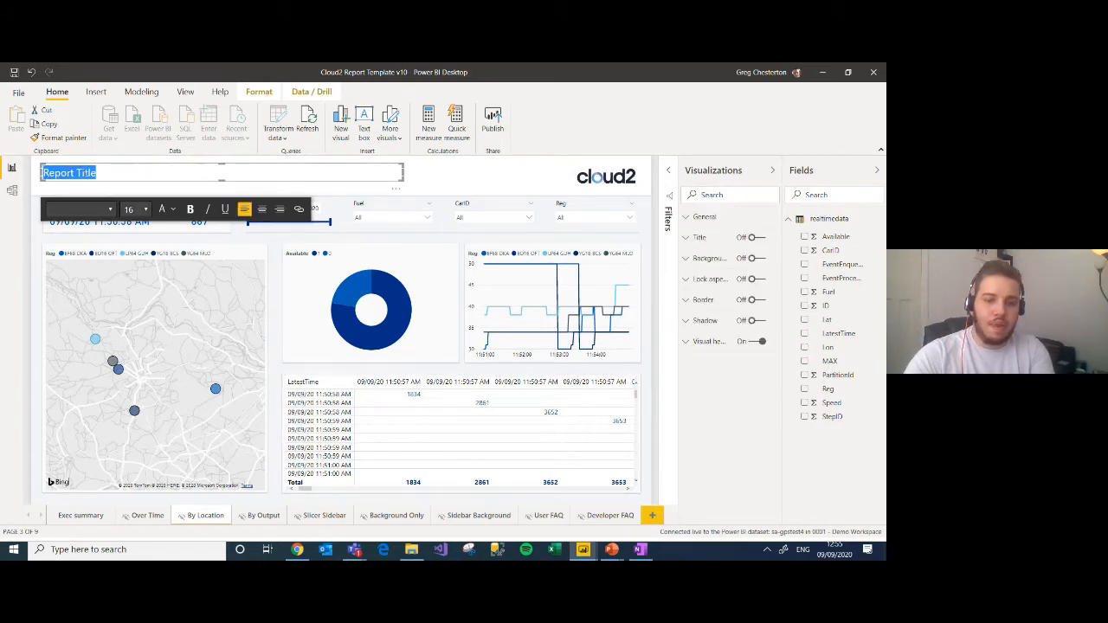
type("Vehicle Tracking")
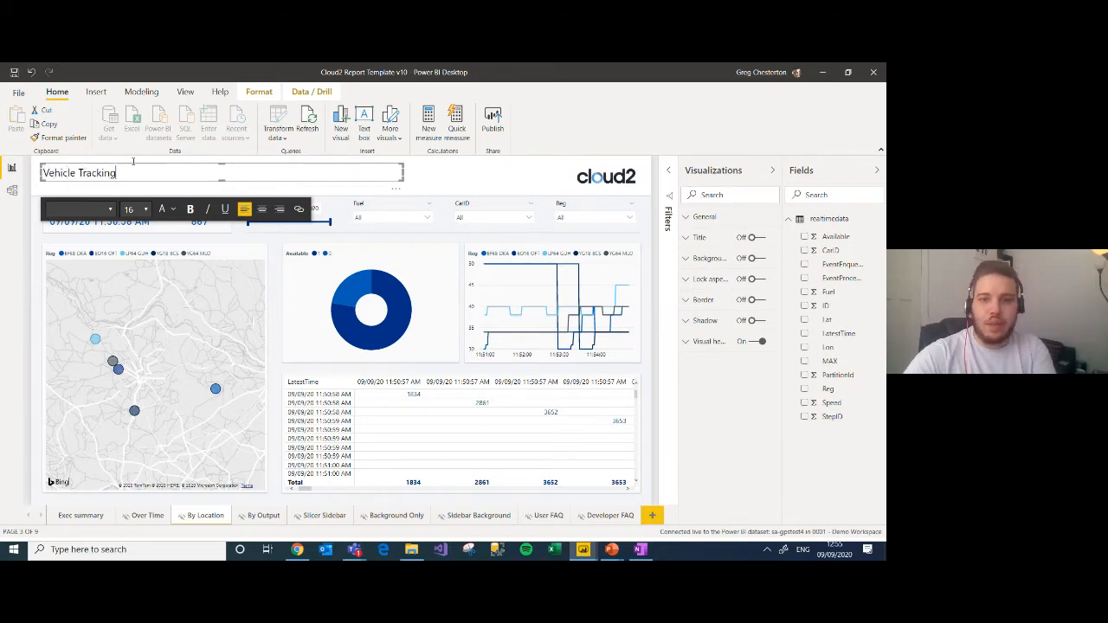
left_click(537, 163)
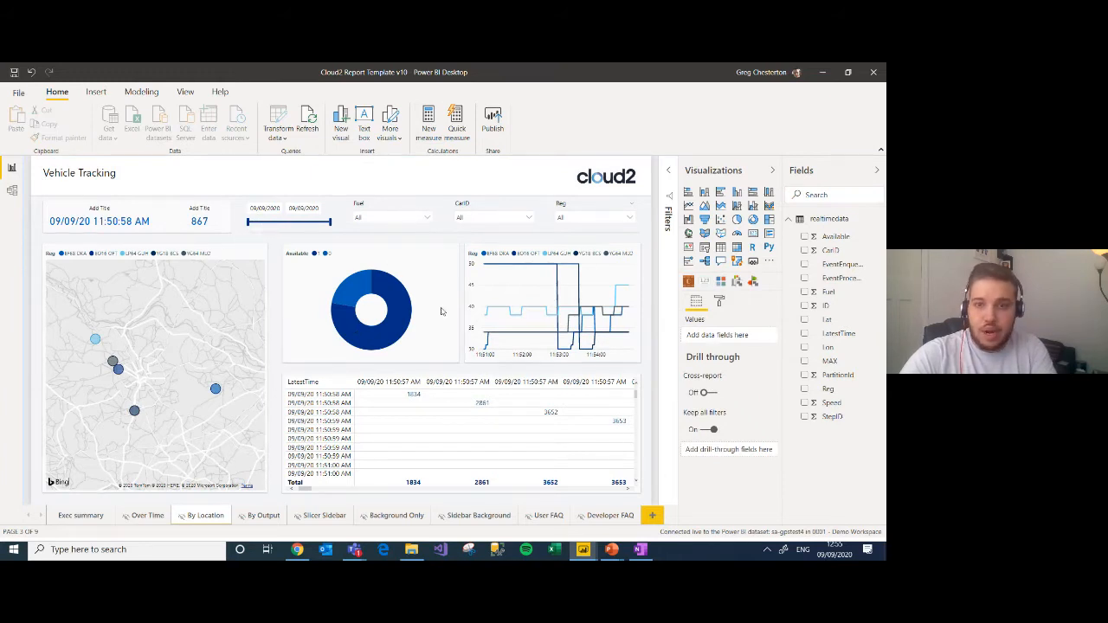
Step: Save the report changes and publish the report to the 0001 - Demo Workspace
left_click(493, 121)
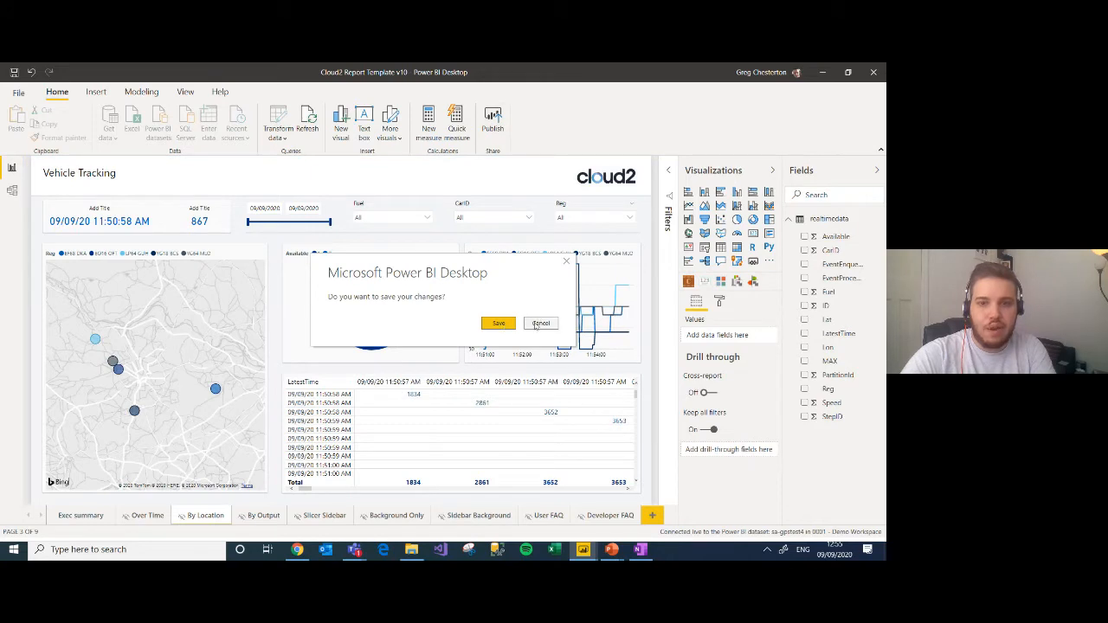
left_click(507, 327)
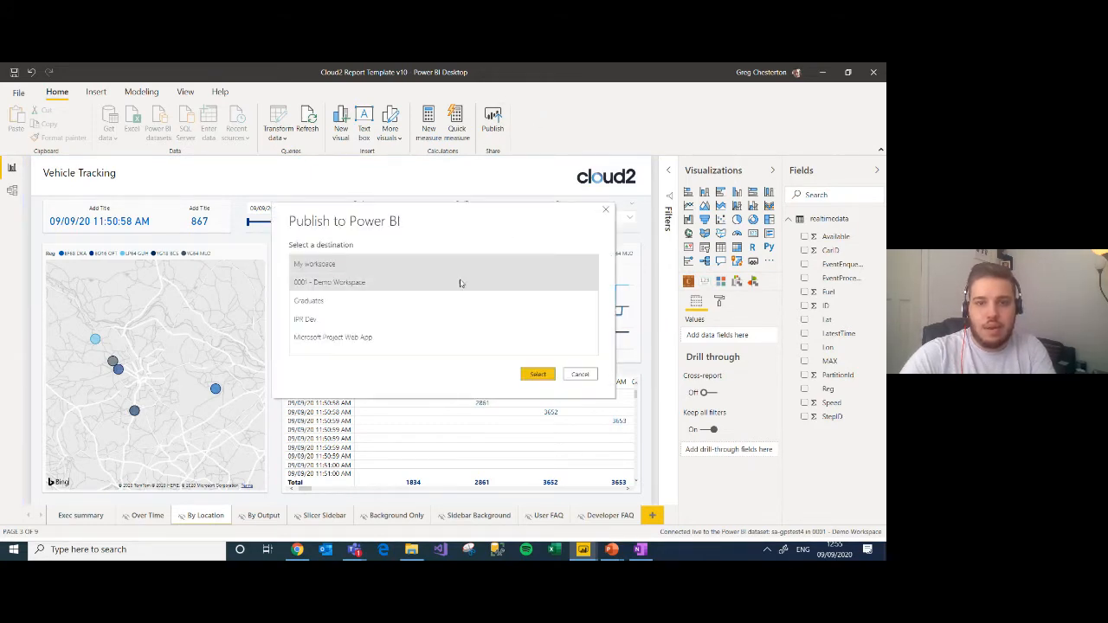
left_click(414, 283)
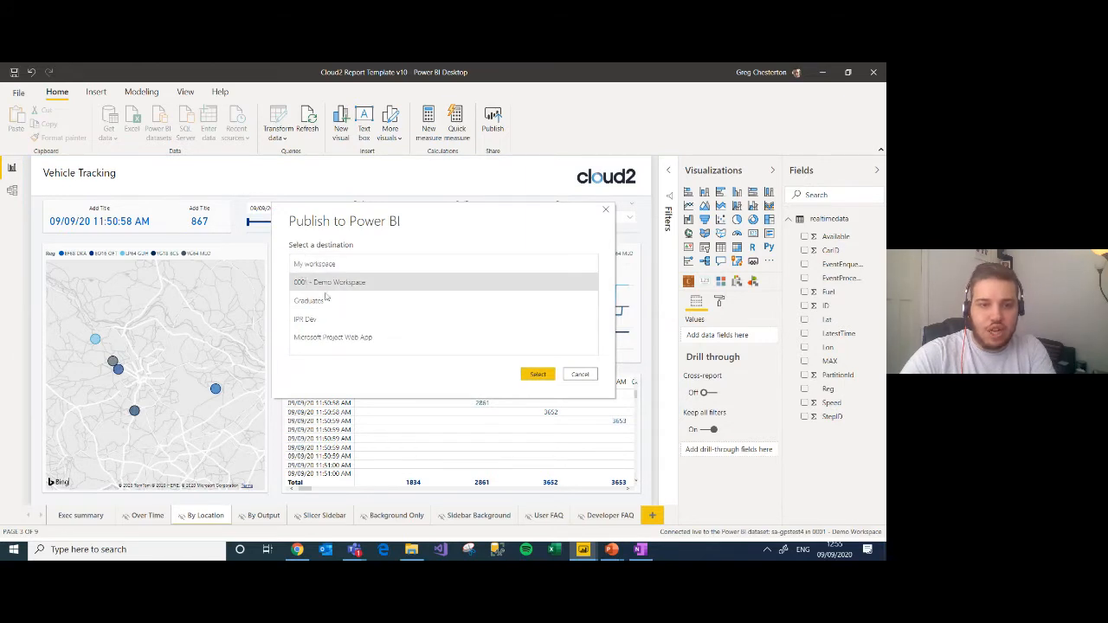
left_click(536, 376)
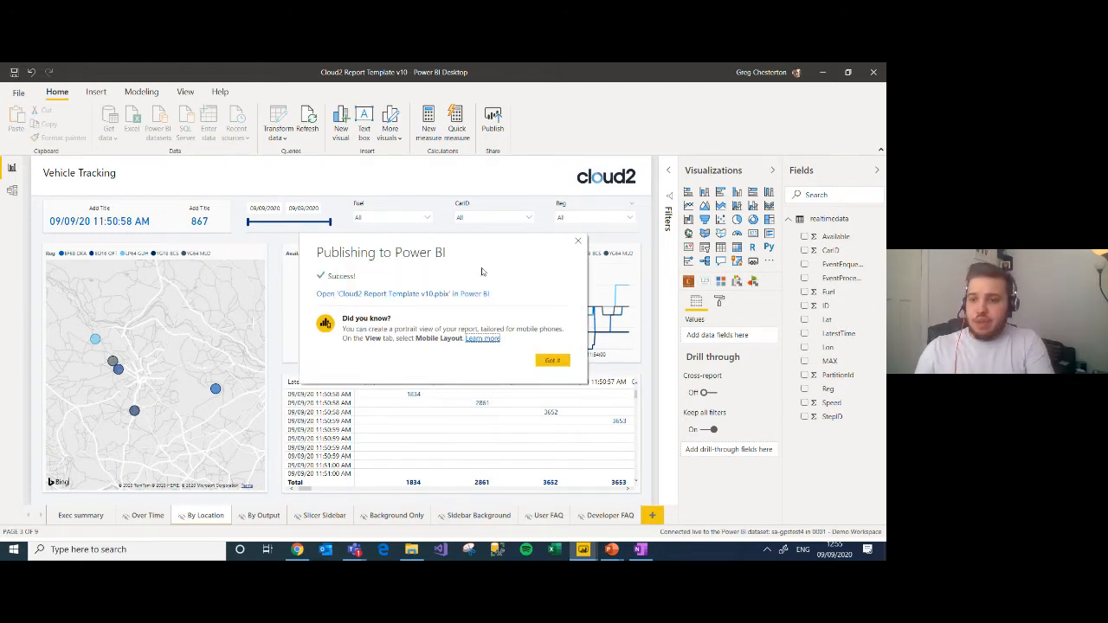
left_click(553, 360)
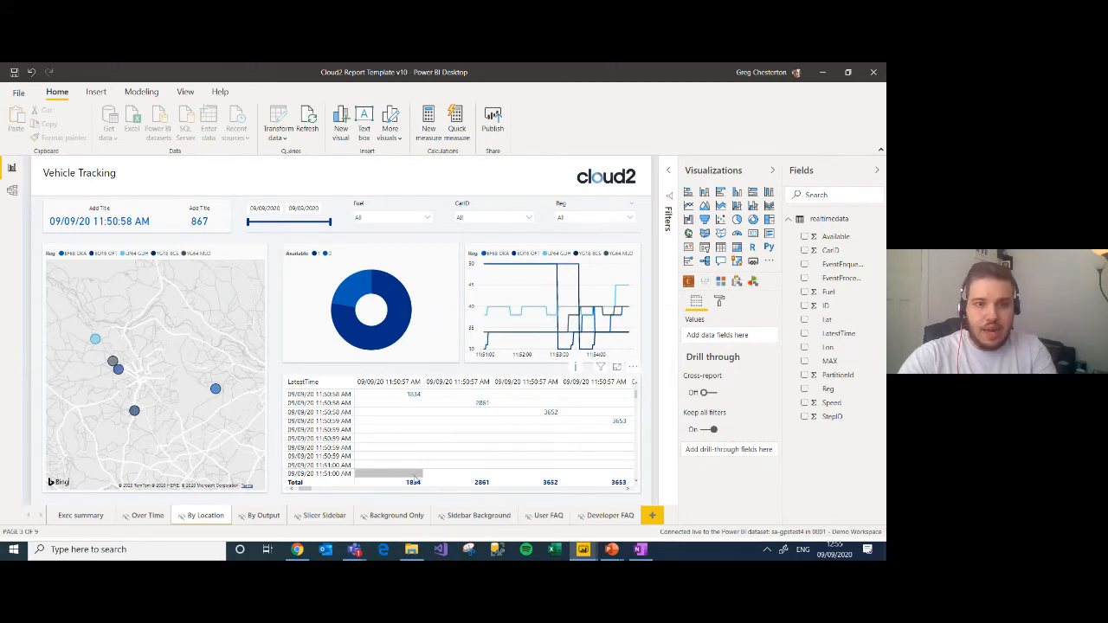
Step: Switch to the Power BI service in the browser and open the published Cloud2 Report Template v10 report from the workspace content
key("alt+Tab")
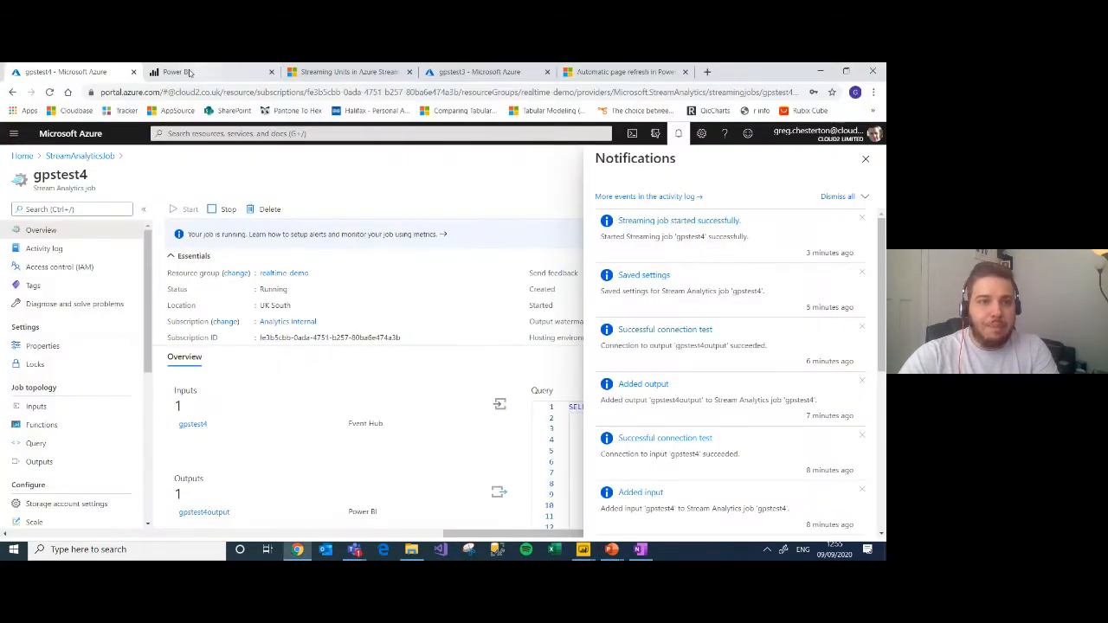
left_click(188, 73)
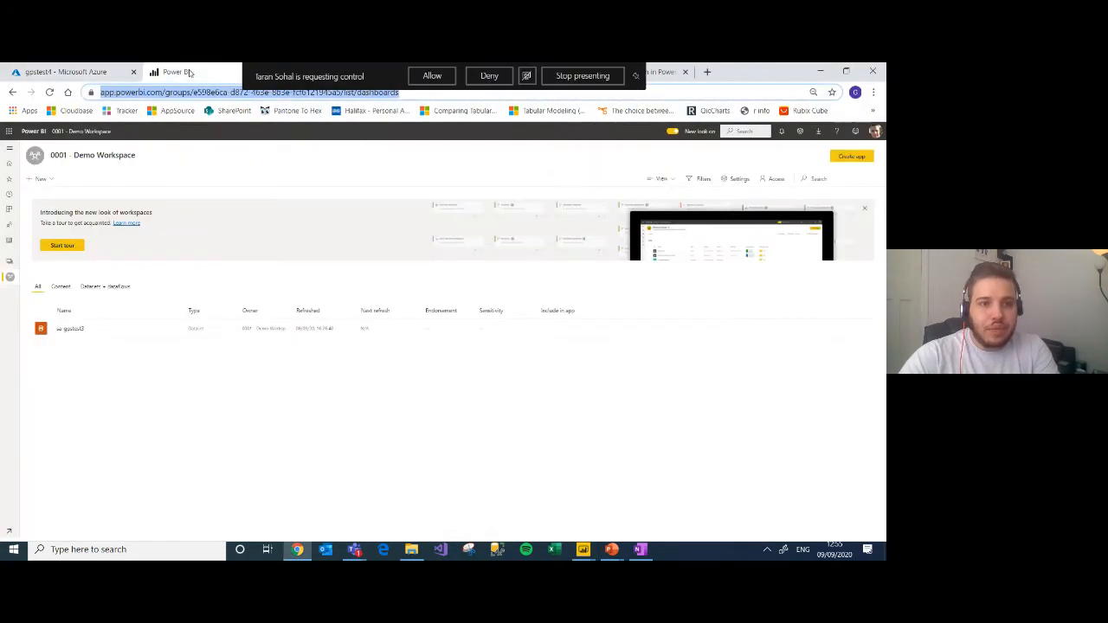
left_click(99, 290)
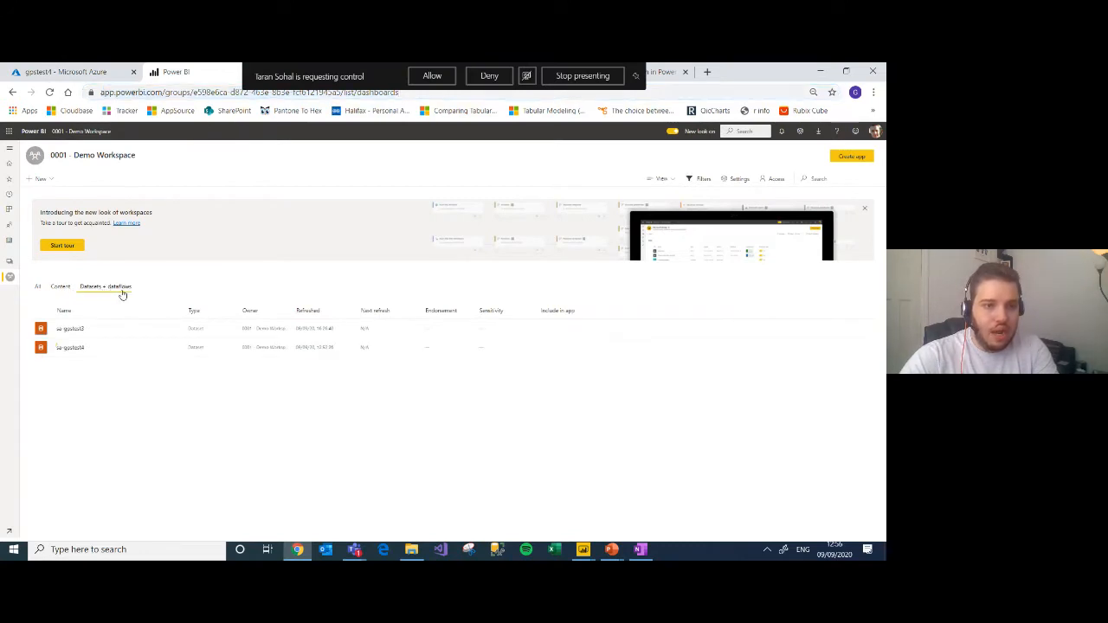
left_click(67, 289)
left_click(84, 329)
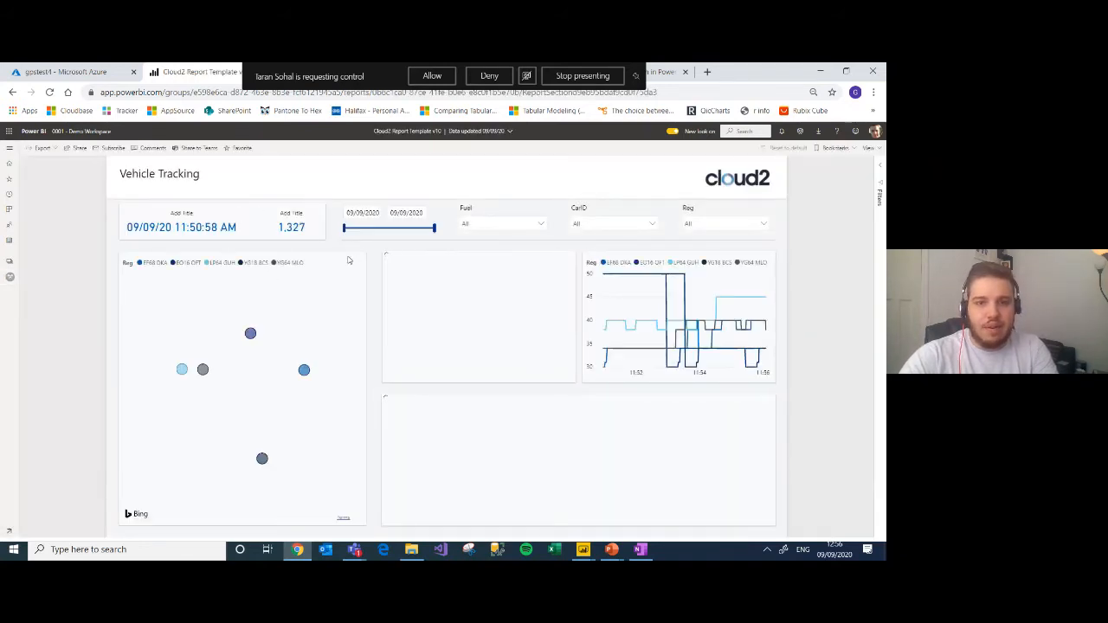
Step: Pin the map visual to a new dashboard named "Vehicle Tracking", keeping the current theme
left_click(317, 249)
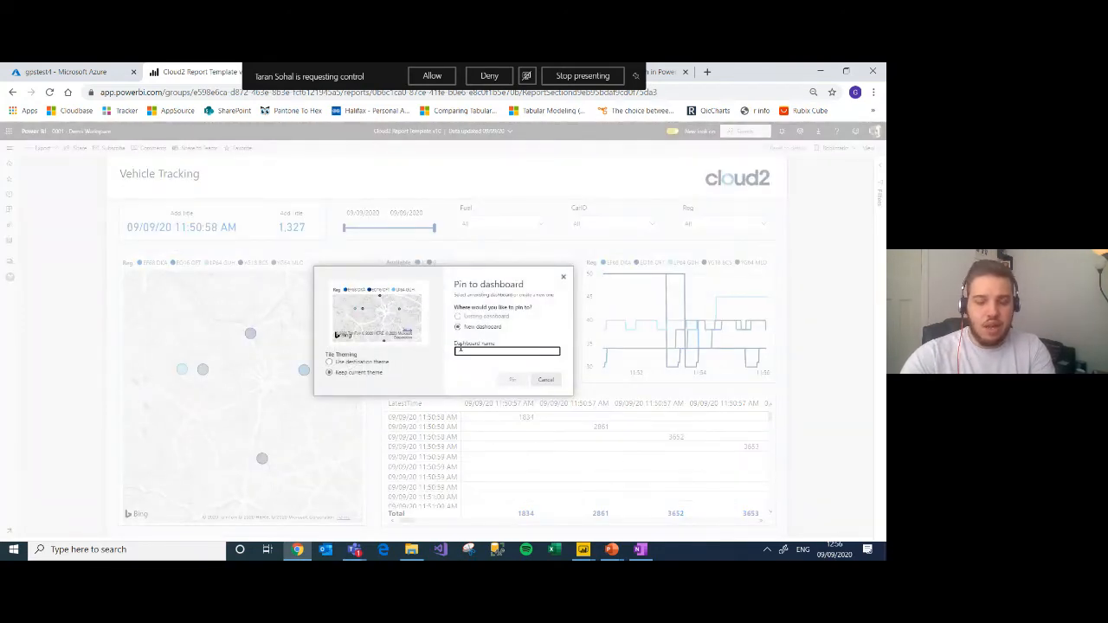
type("Io")
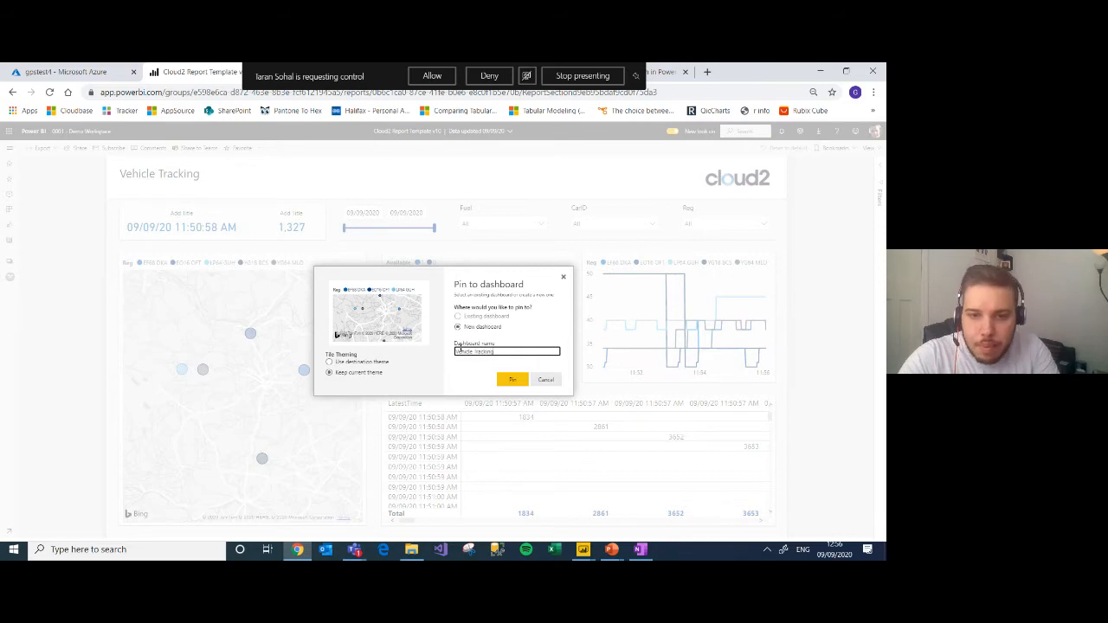
left_click(509, 381)
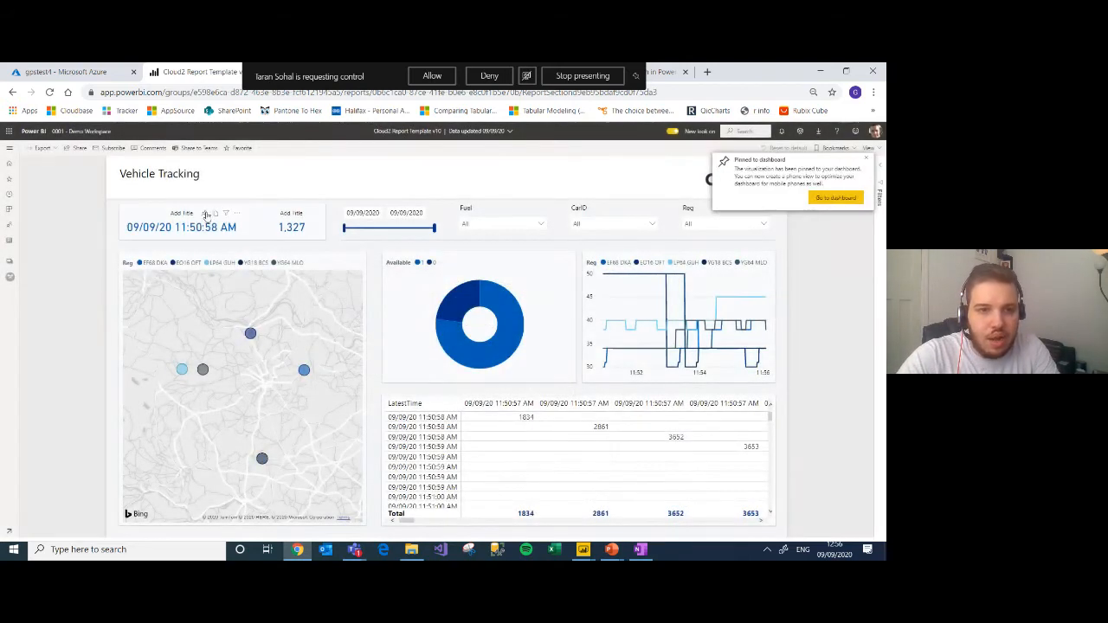
Step: Pin the LatestTime card, the ID count card and the Available donut chart to the existing Vehicle Tracking dashboard
left_click(204, 213)
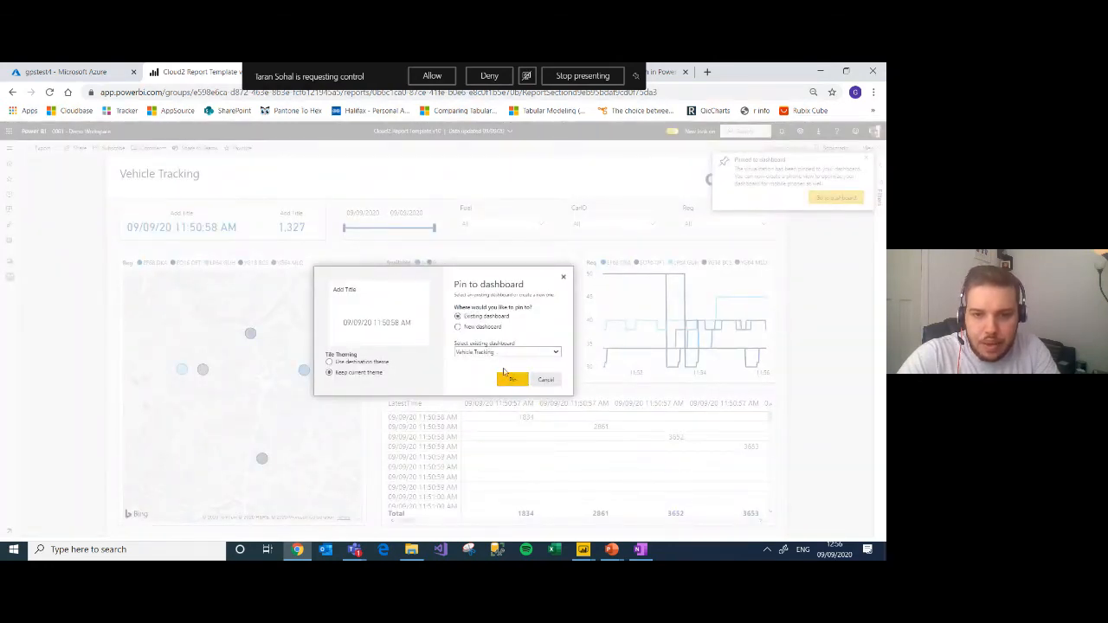
left_click(511, 381)
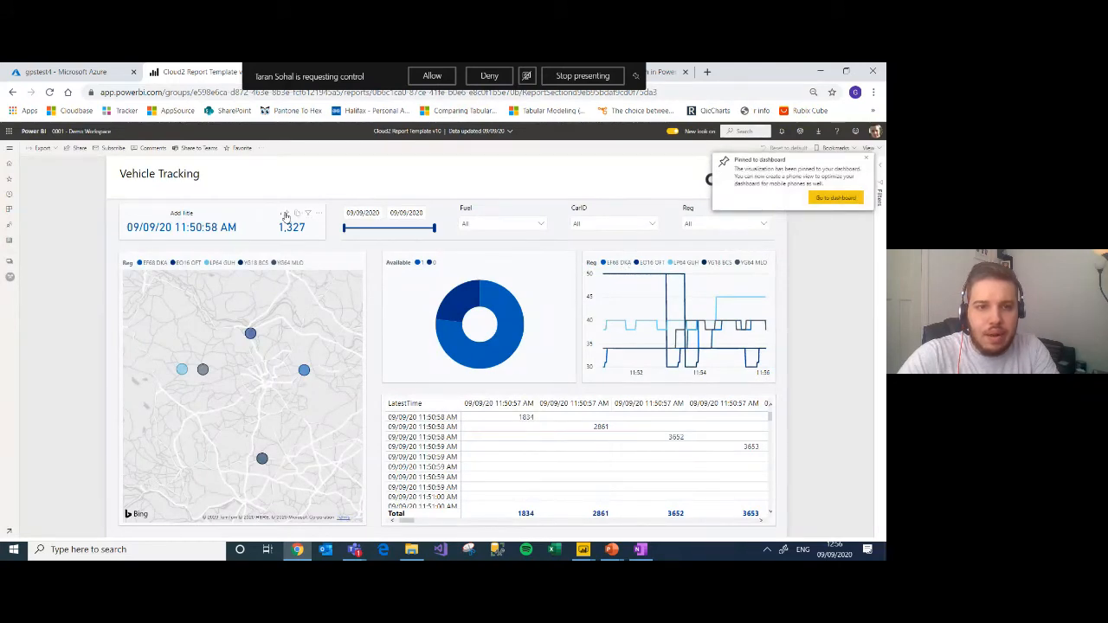
left_click(310, 213)
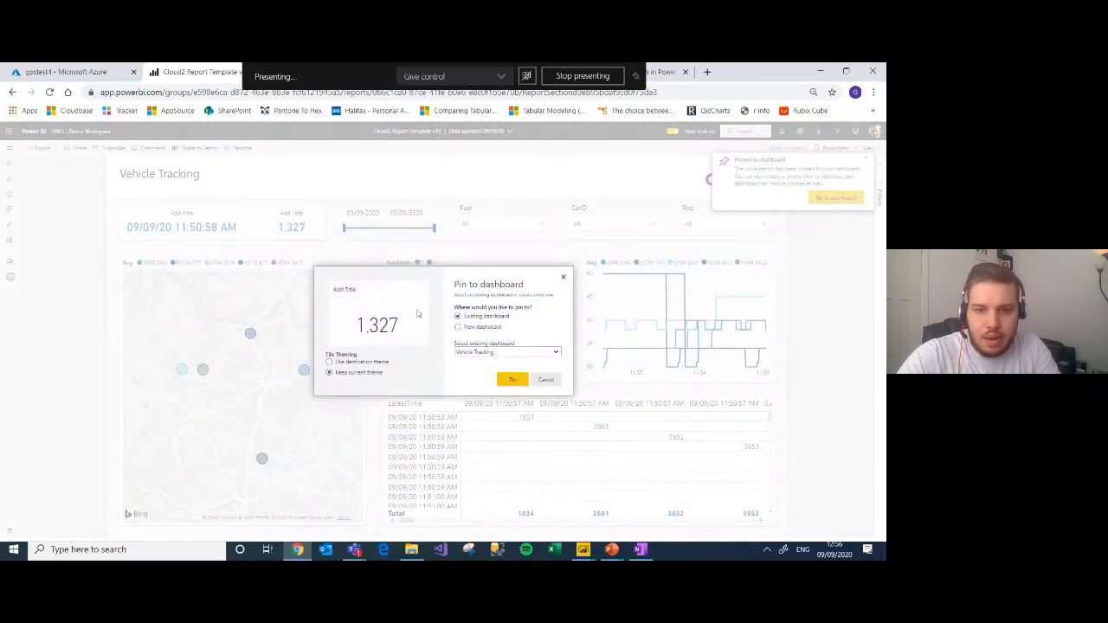
left_click(511, 381)
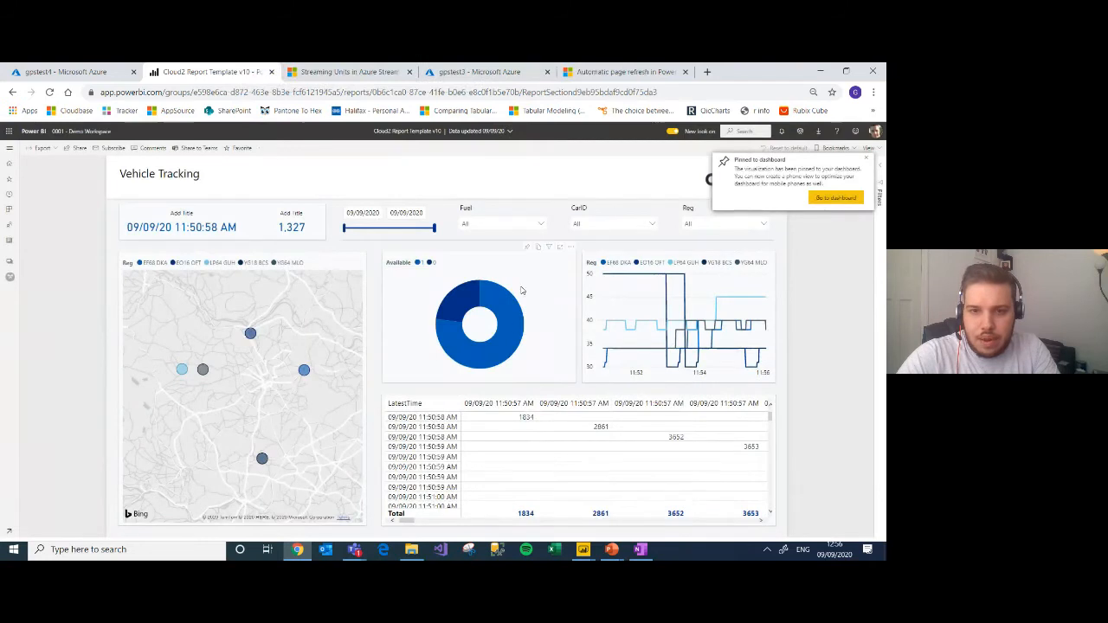
left_click(527, 249)
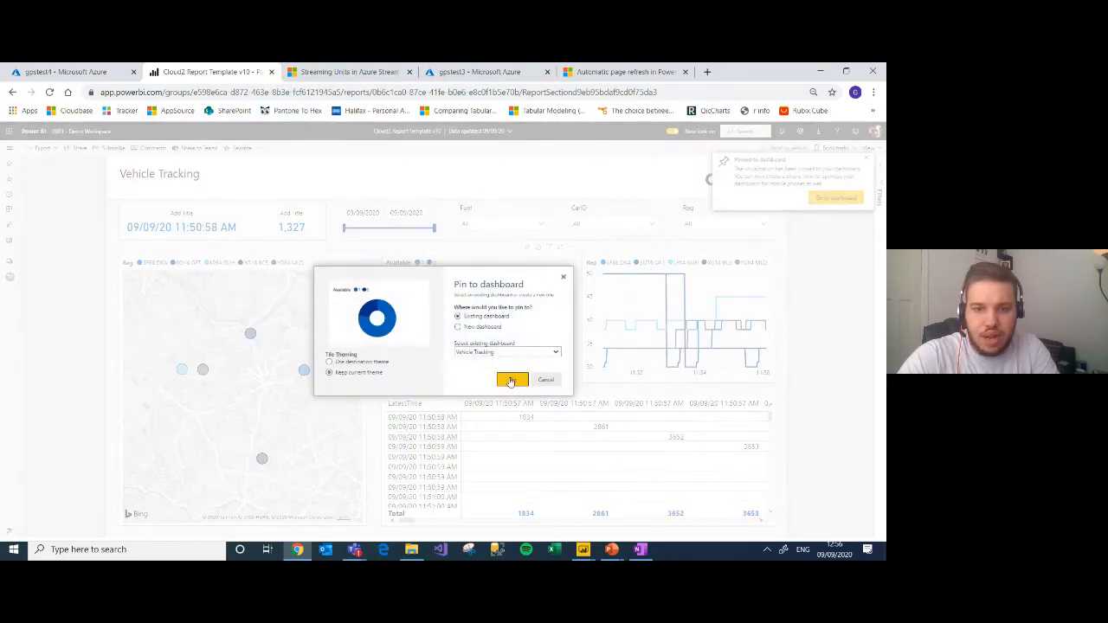
left_click(511, 380)
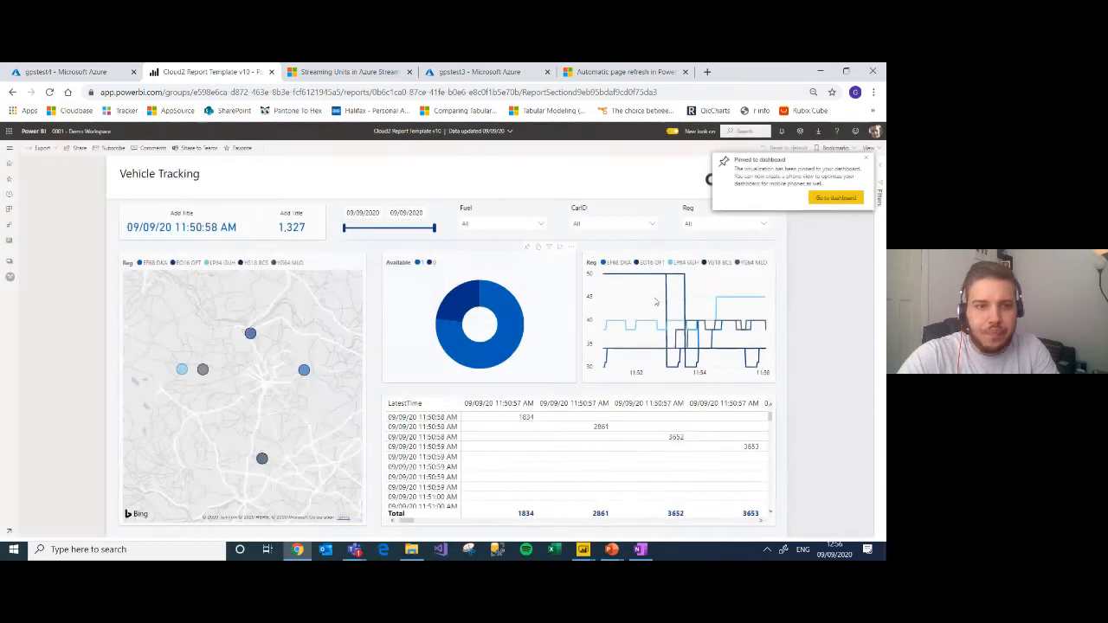
Step: On the Vehicle Tracking dashboard, move the time card and Available donut tiles further right and enlarge the map tile into the freed space
left_click(63, 134)
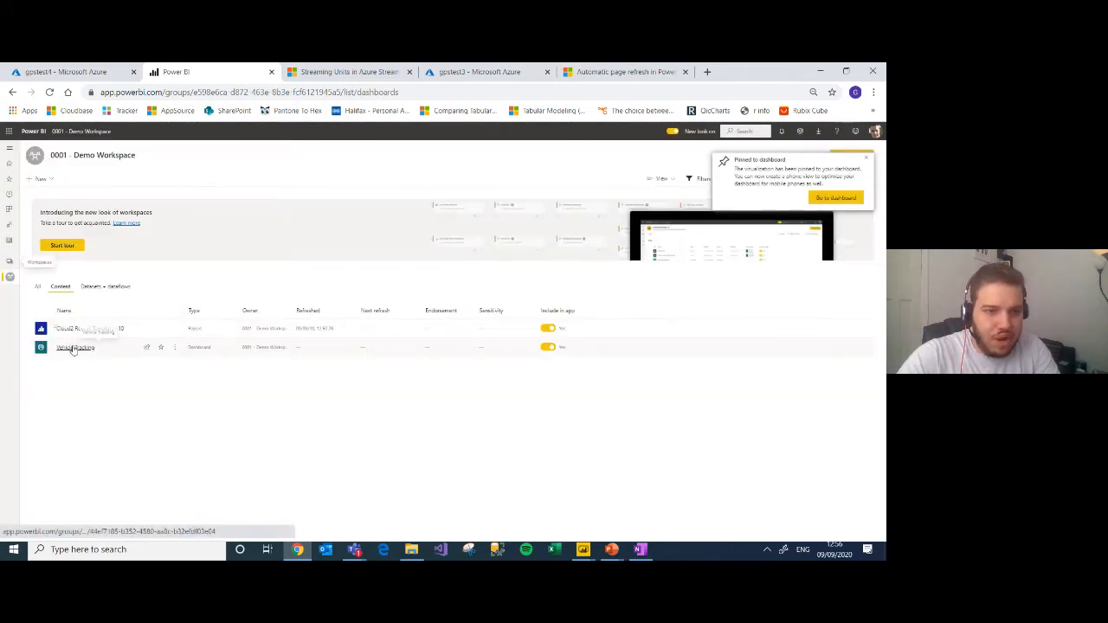
left_click(75, 347)
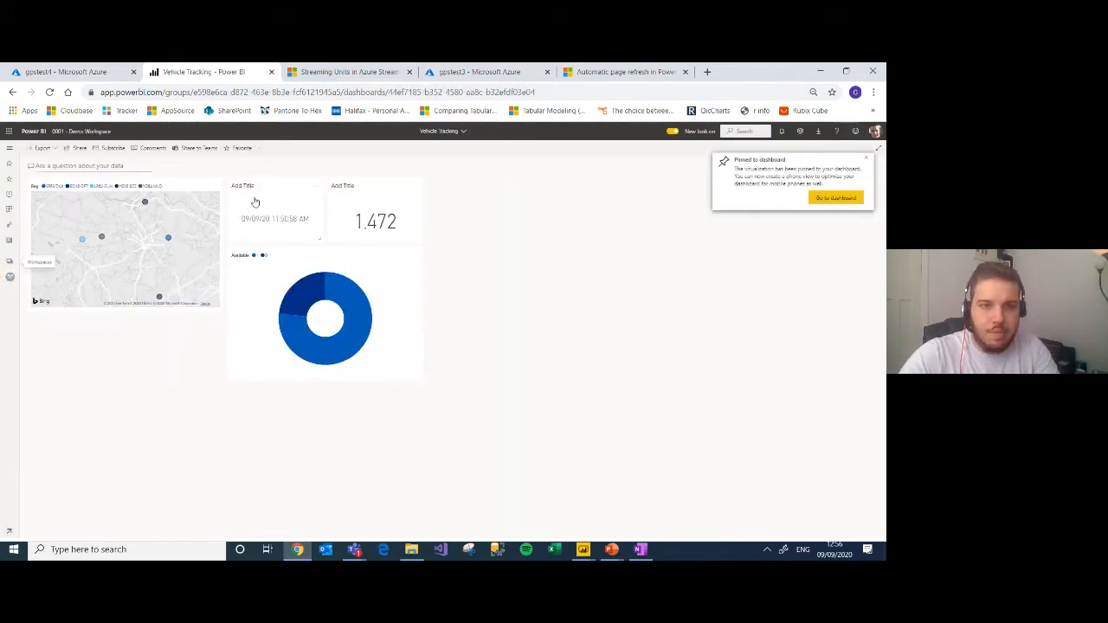
left_click_drag(265, 198, 521, 204)
left_click_drag(421, 260, 502, 240)
left_click_drag(220, 309, 320, 515)
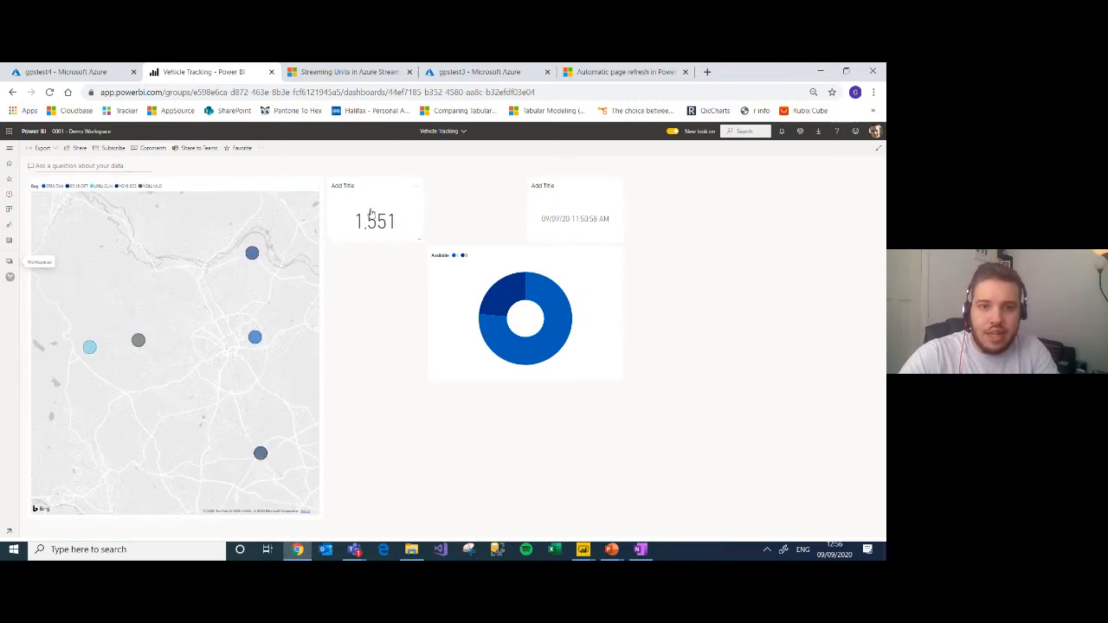
Step: Move the Available donut tile below the ID count card and enlarge it, and place the time card beside the count card
left_click_drag(472, 260, 372, 254)
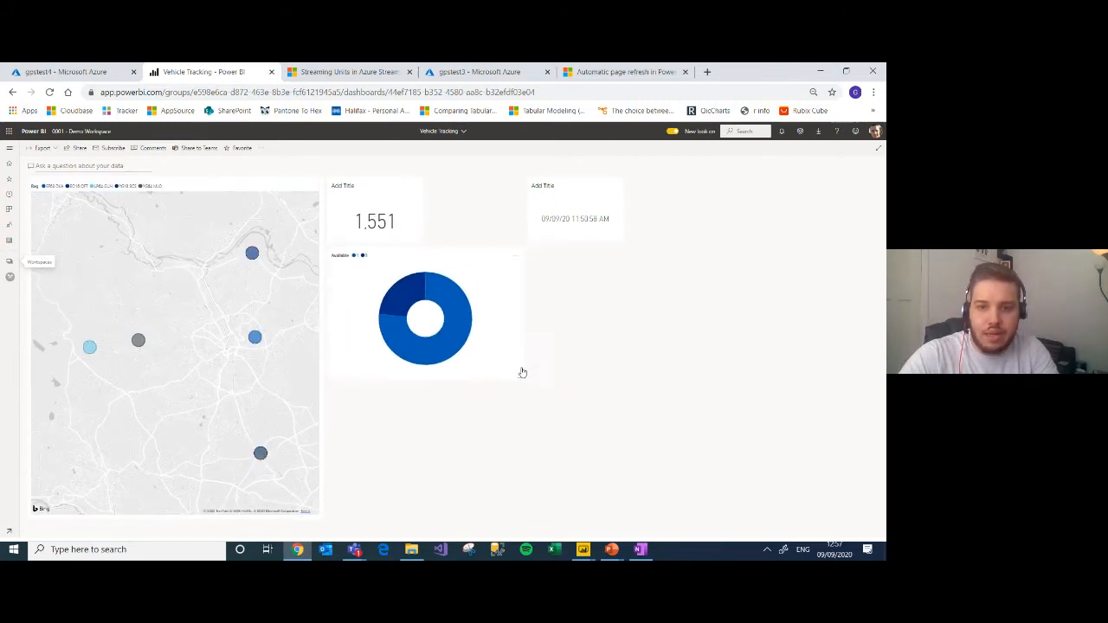
left_click_drag(520, 376, 620, 448)
left_click_drag(597, 216, 499, 209)
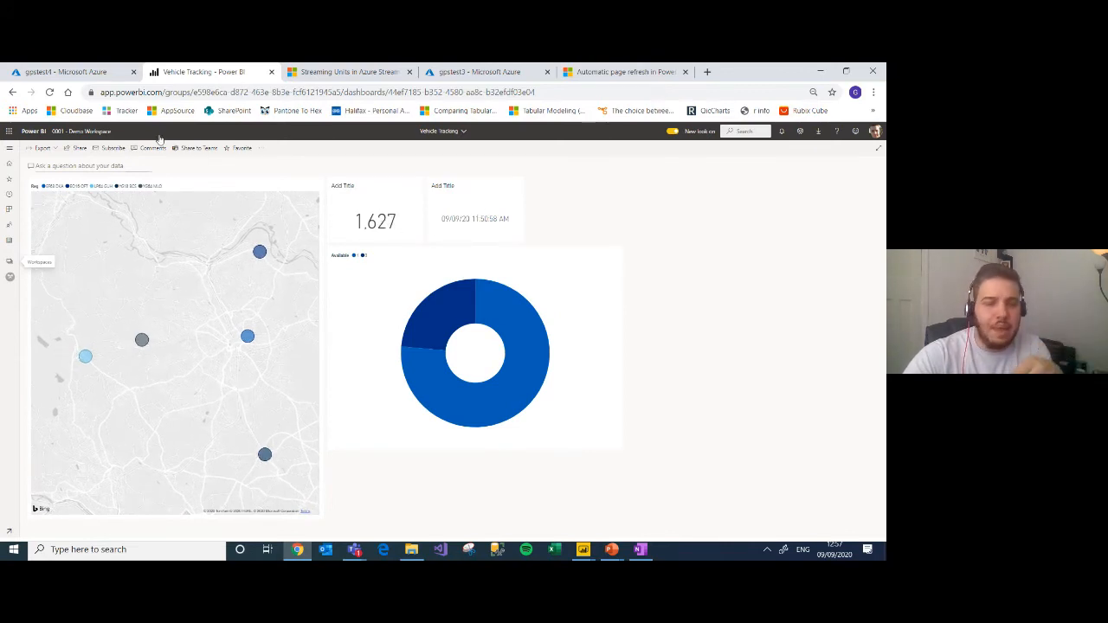
Step: Start a new custom streaming data tile on the dashboard, using the gpstest4 streaming dataset as its source
left_click(262, 149)
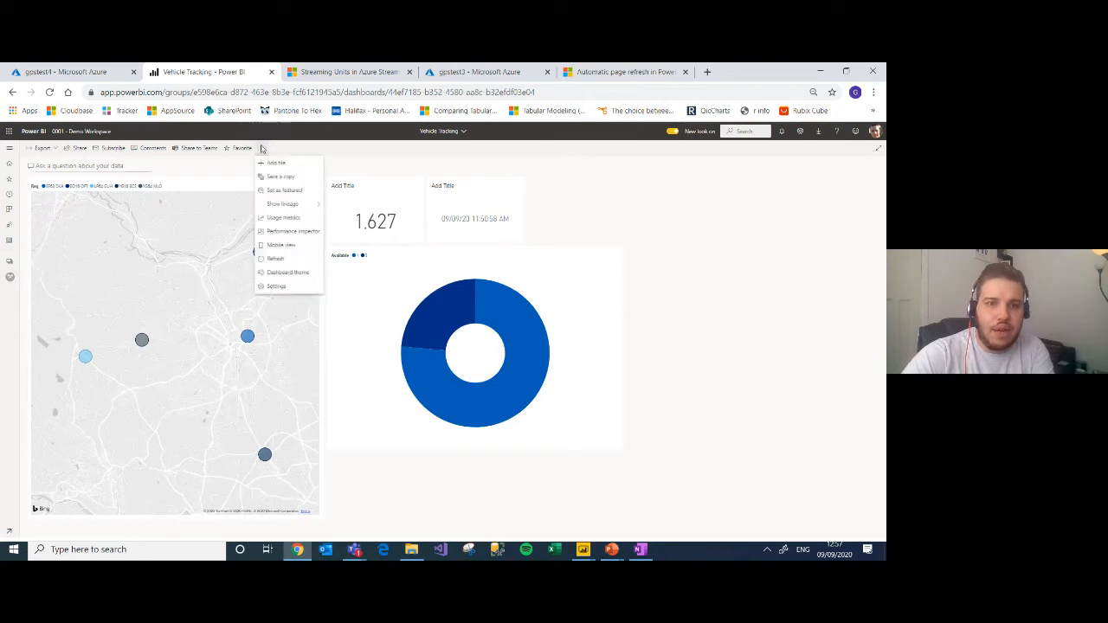
left_click(283, 149)
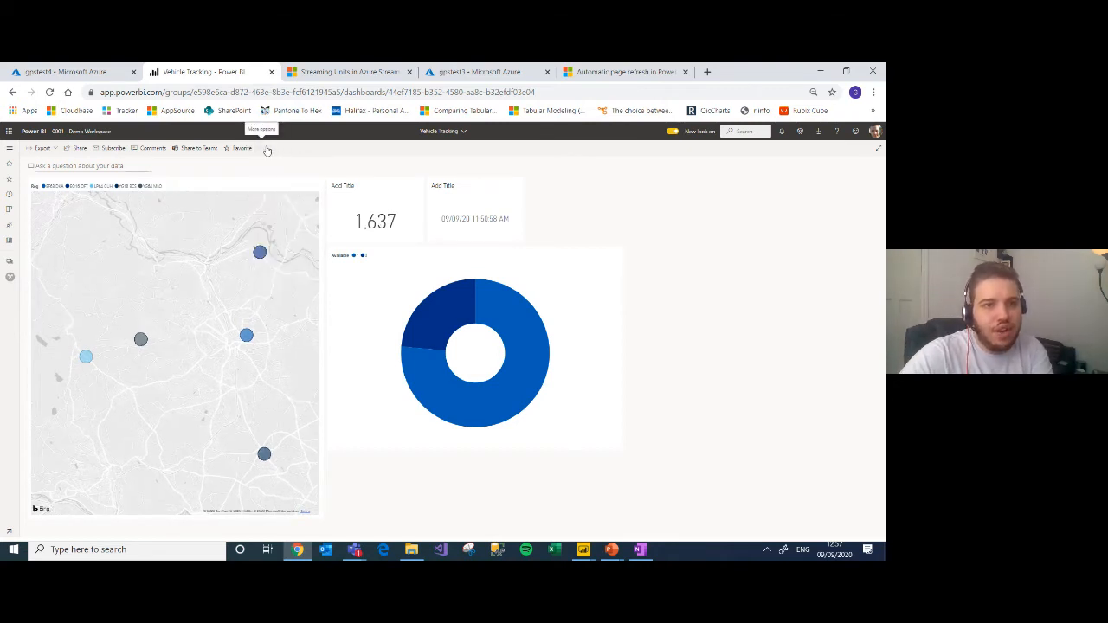
left_click(263, 149)
left_click(313, 168)
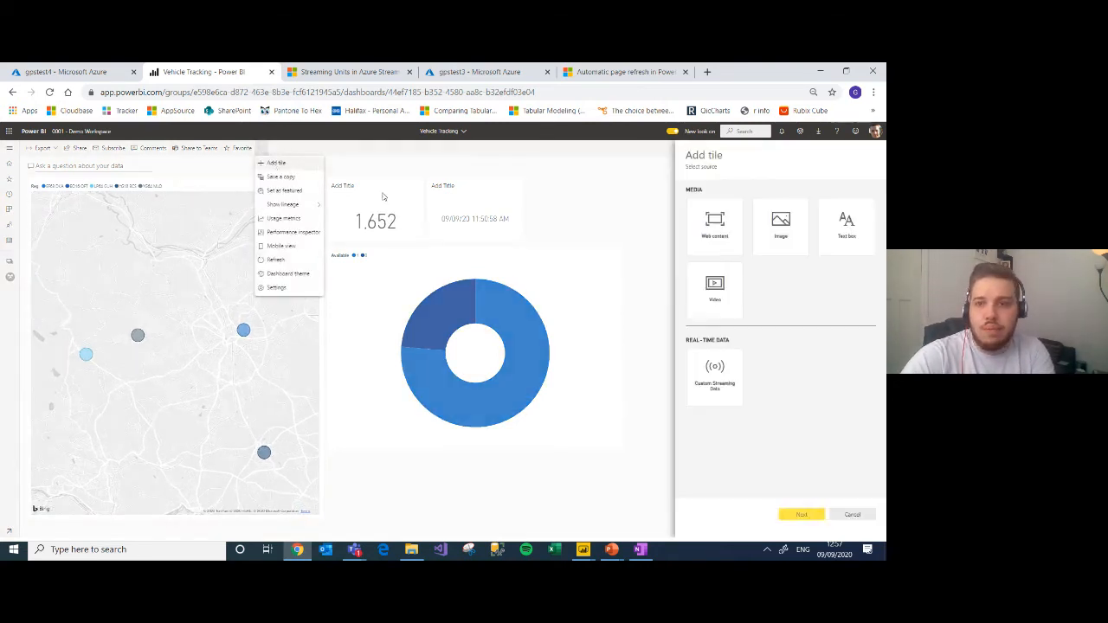
left_click(723, 386)
left_click(802, 515)
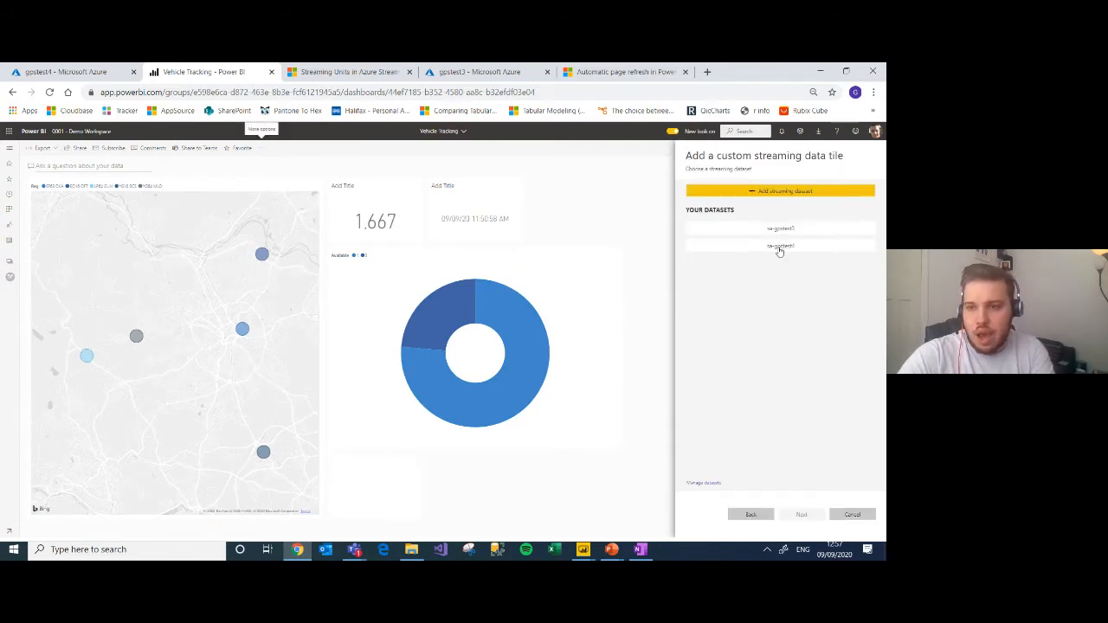
left_click(779, 247)
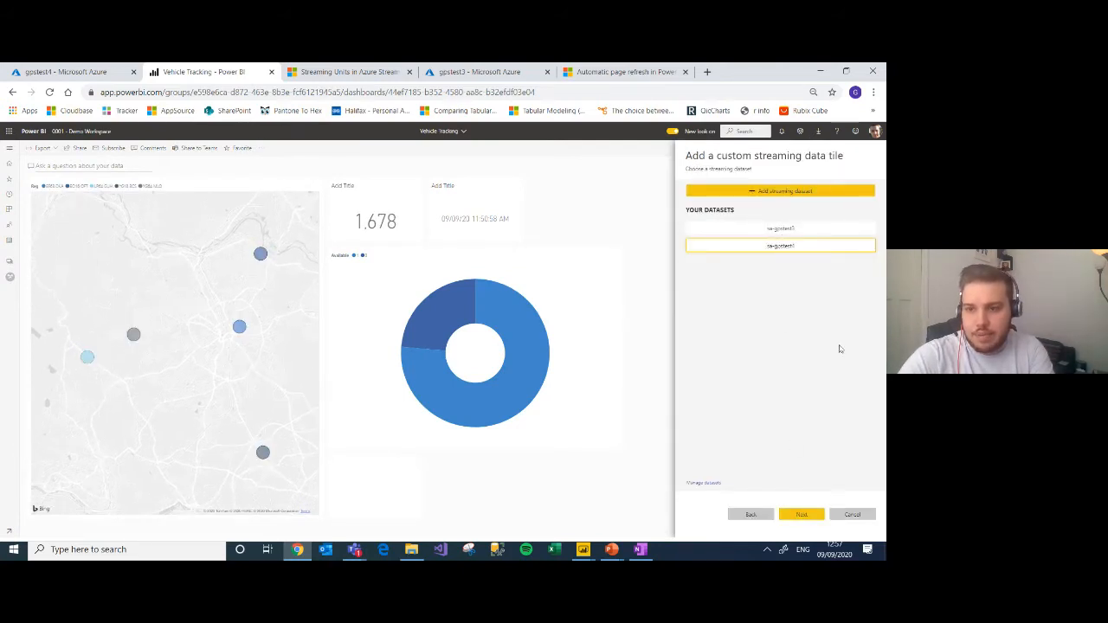
left_click(802, 514)
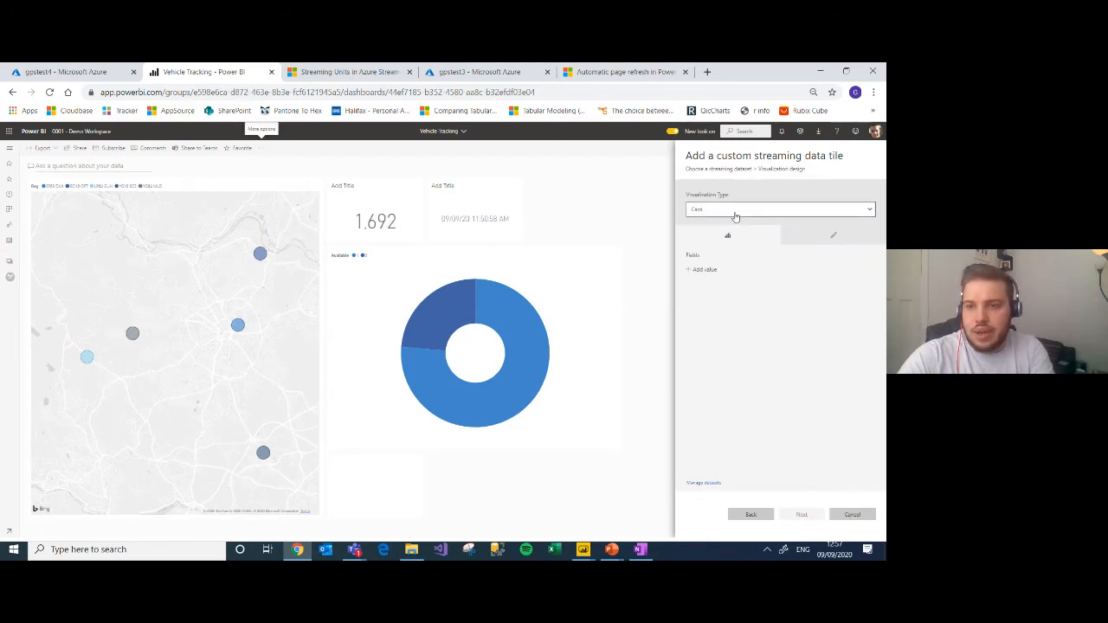
Step: Set the streaming card's field to ID and add the tile to the dashboard with the default tile details
left_click(703, 269)
left_click(750, 273)
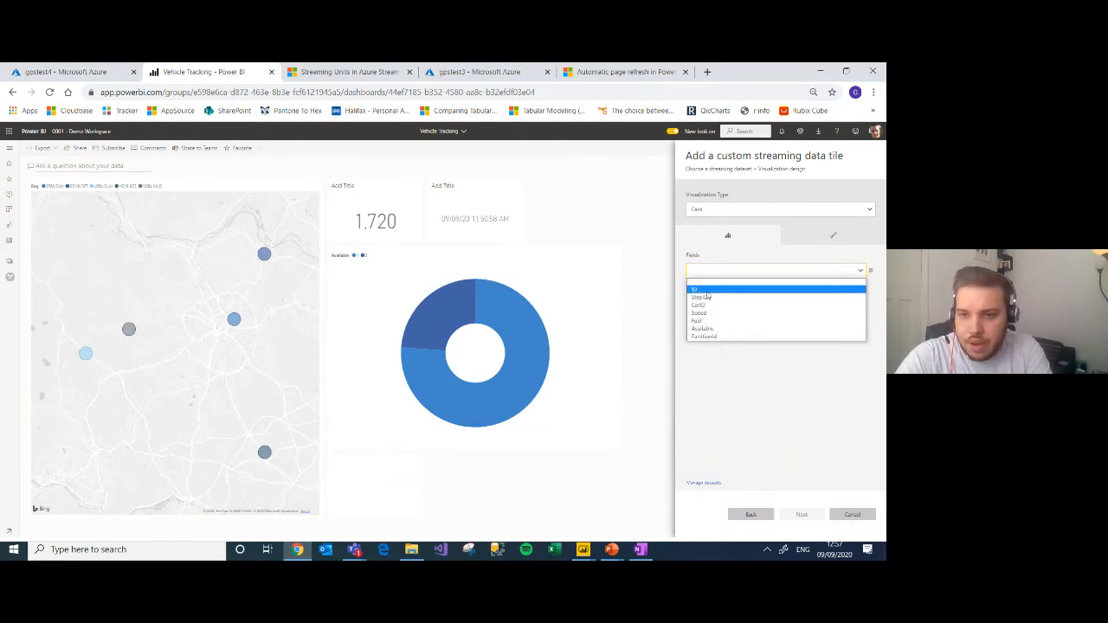
left_click(704, 290)
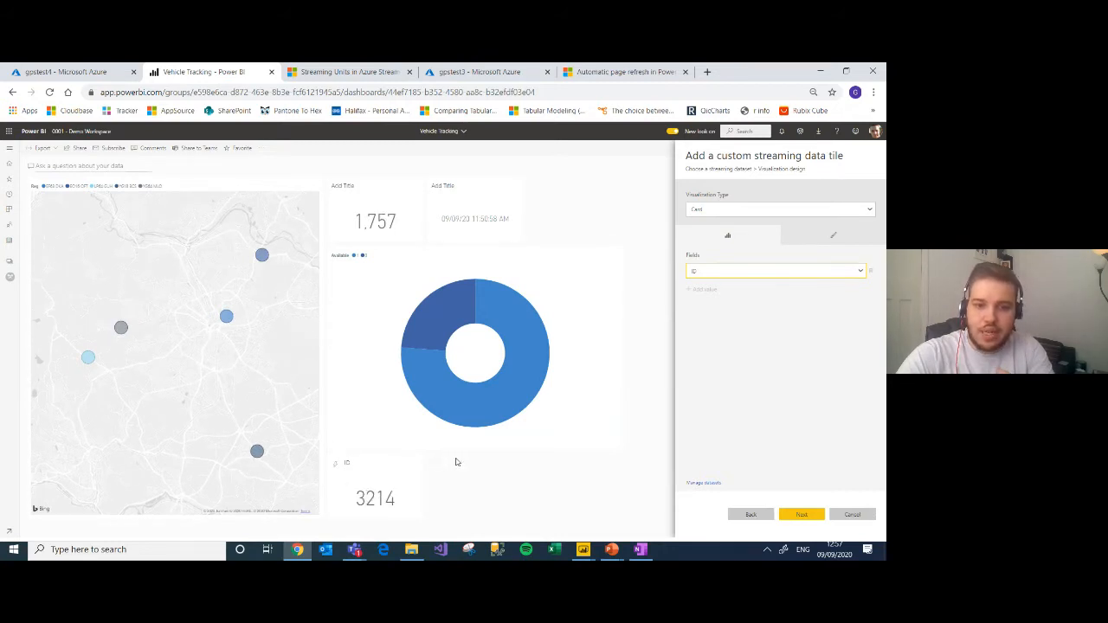
left_click(803, 515)
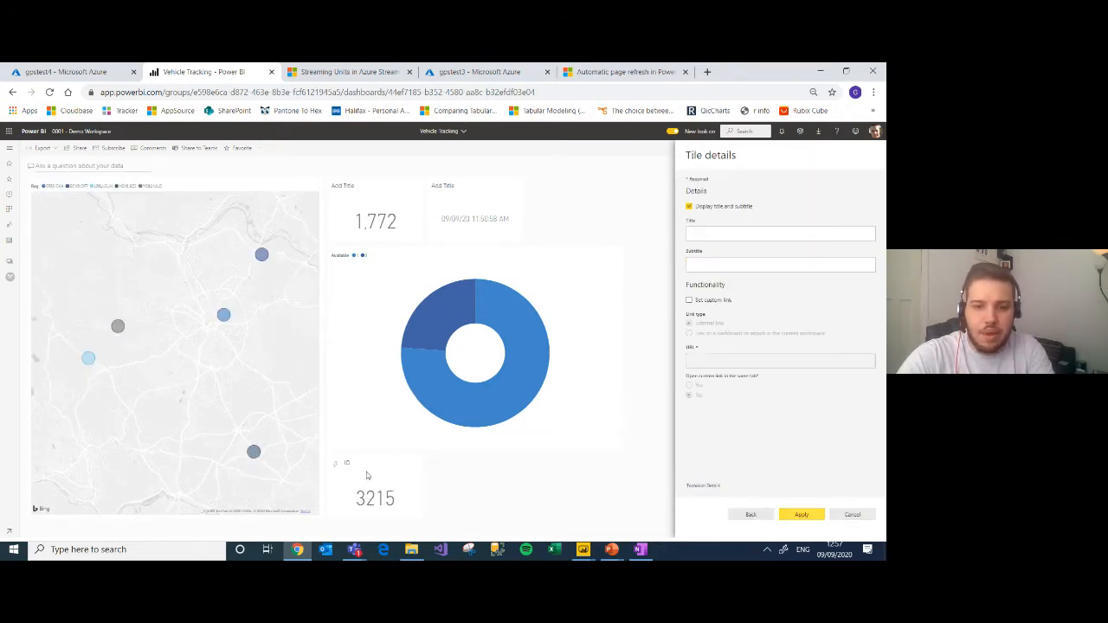
left_click(810, 516)
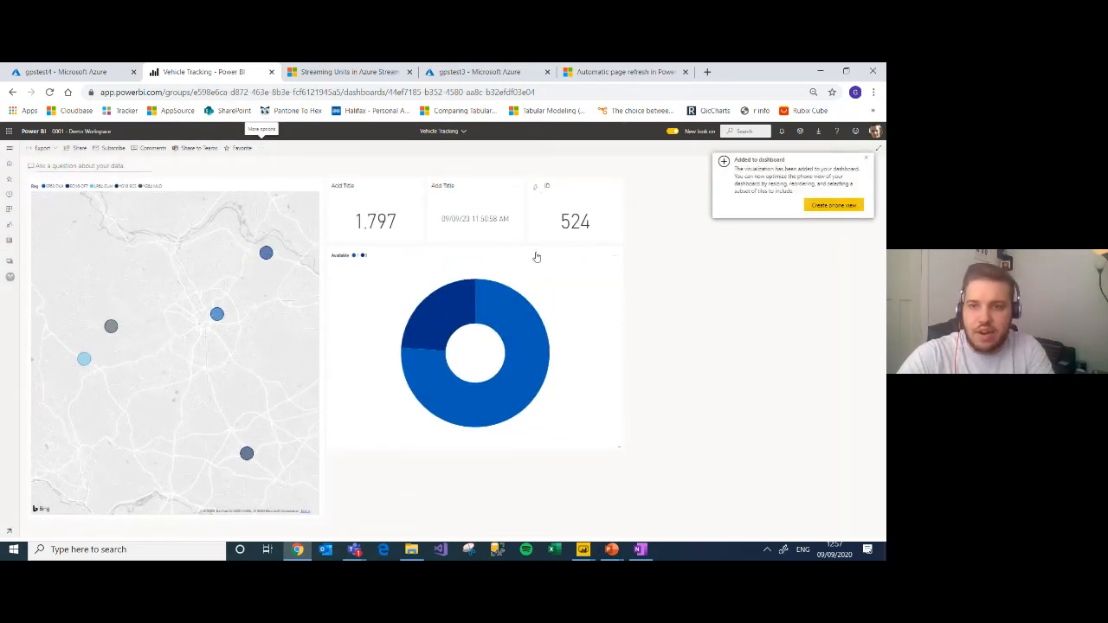
Step: Rearrange the tiles so the two ID cards and the time card share one row, with a shorter donut tile spanning the width beneath
left_click_drag(618, 446, 513, 374)
left_click_drag(482, 213, 561, 256)
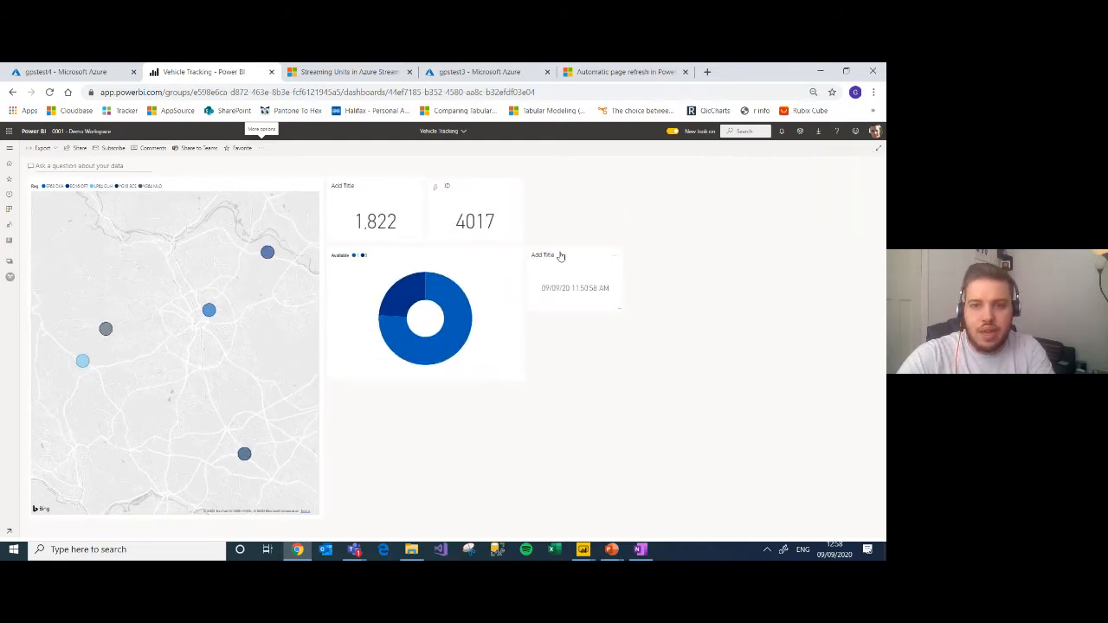
left_click_drag(515, 373, 612, 377)
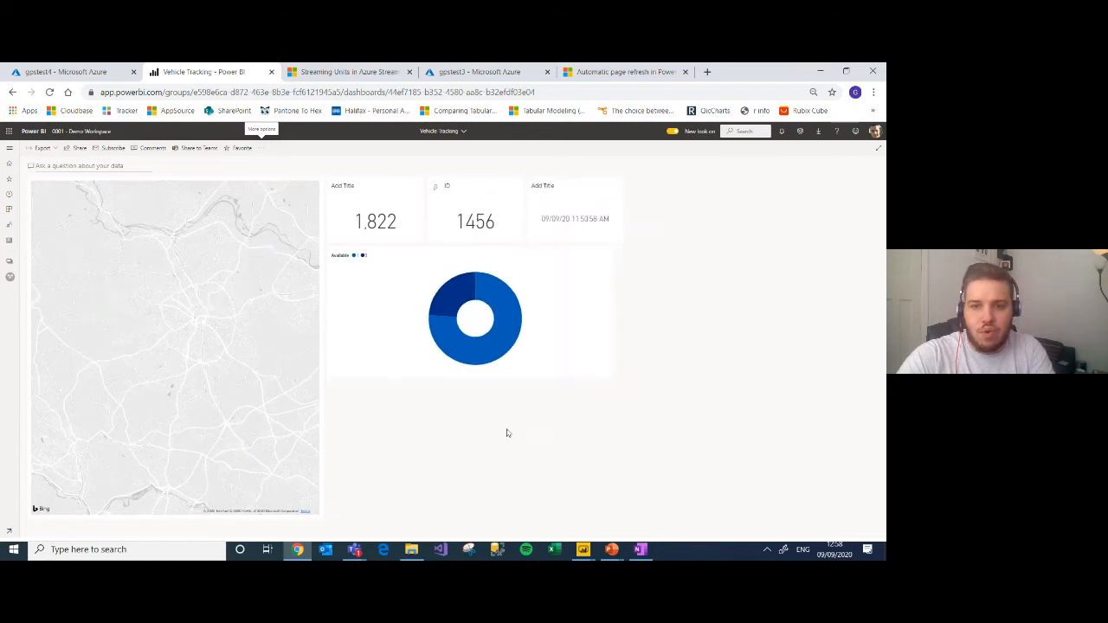
Step: Start another custom streaming data tile based on the gpstest4 streaming dataset
left_click(261, 148)
left_click(272, 164)
left_click(701, 379)
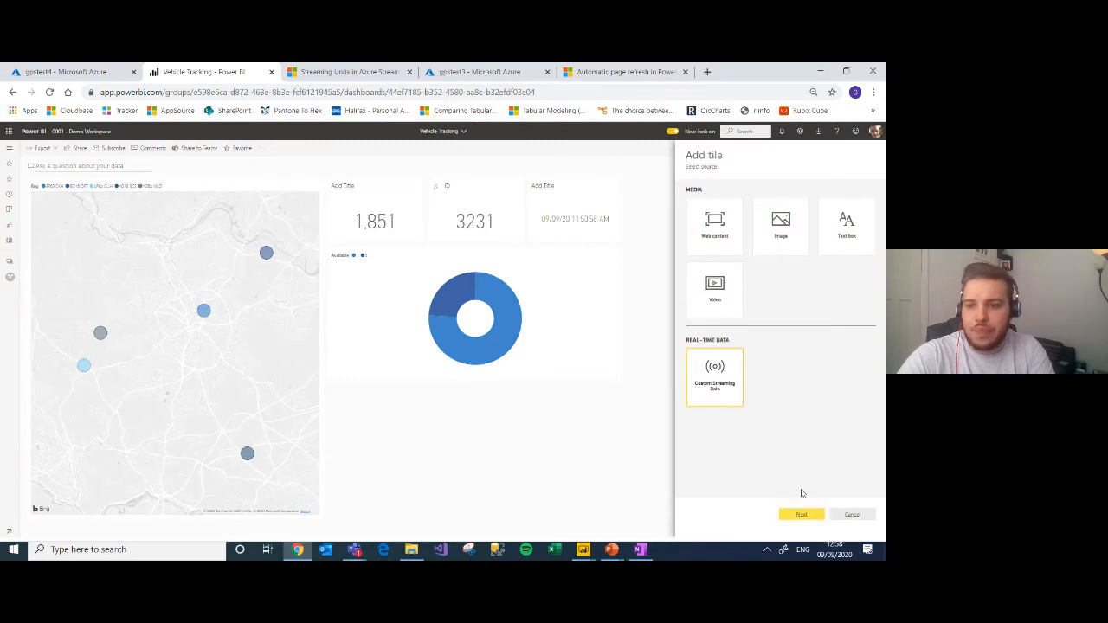
left_click(799, 514)
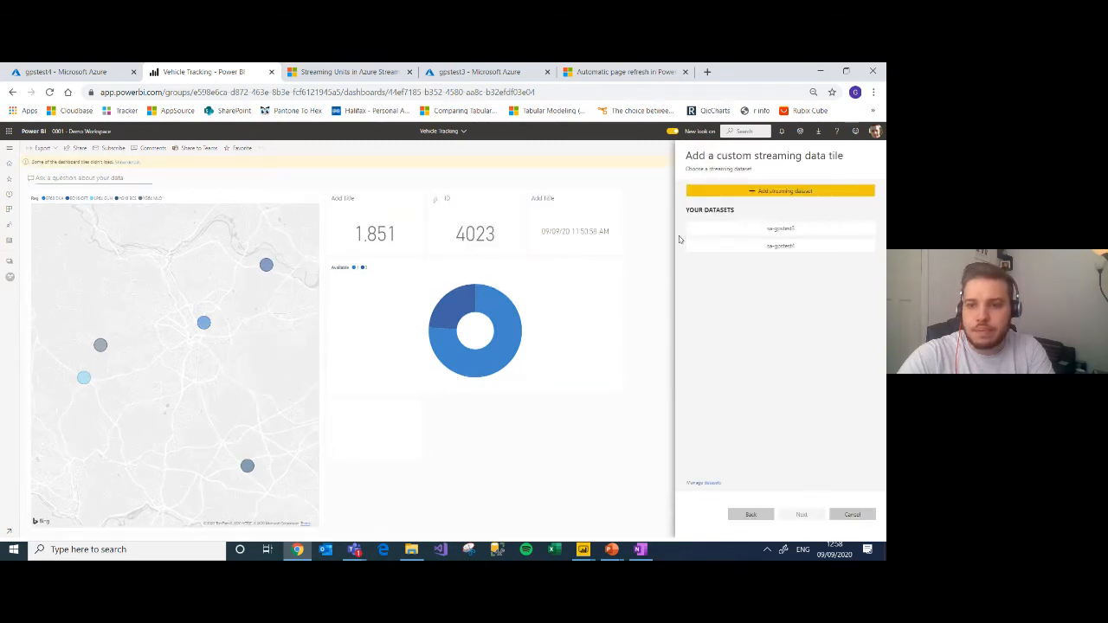
left_click(781, 247)
left_click(801, 515)
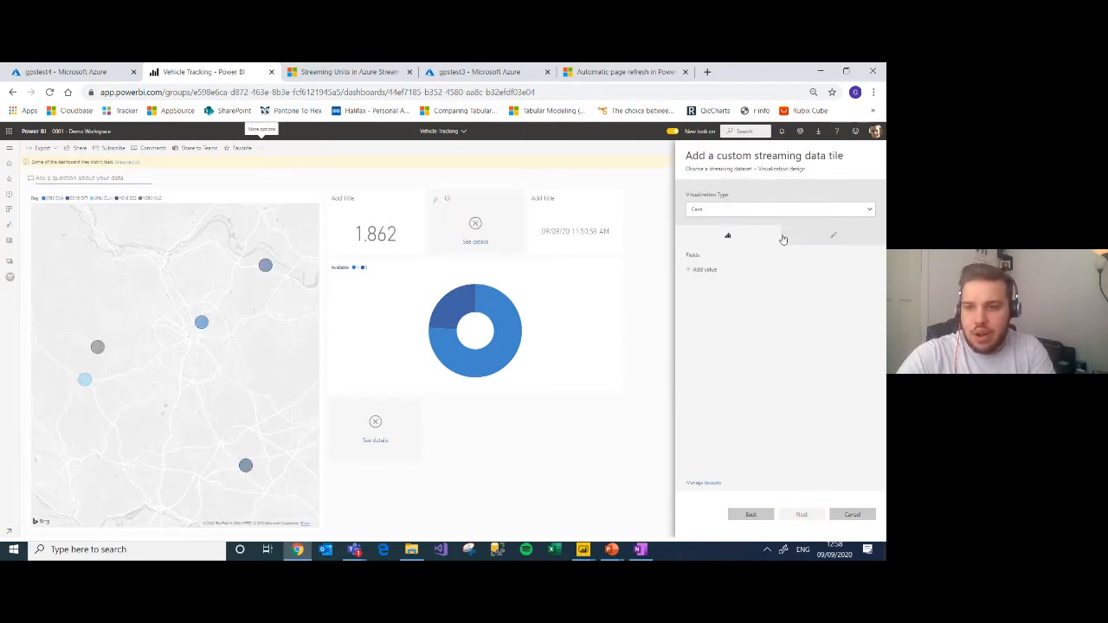
Step: Make the streaming tile a line chart with LatestTime on the axis and Speed as the value
left_click(810, 235)
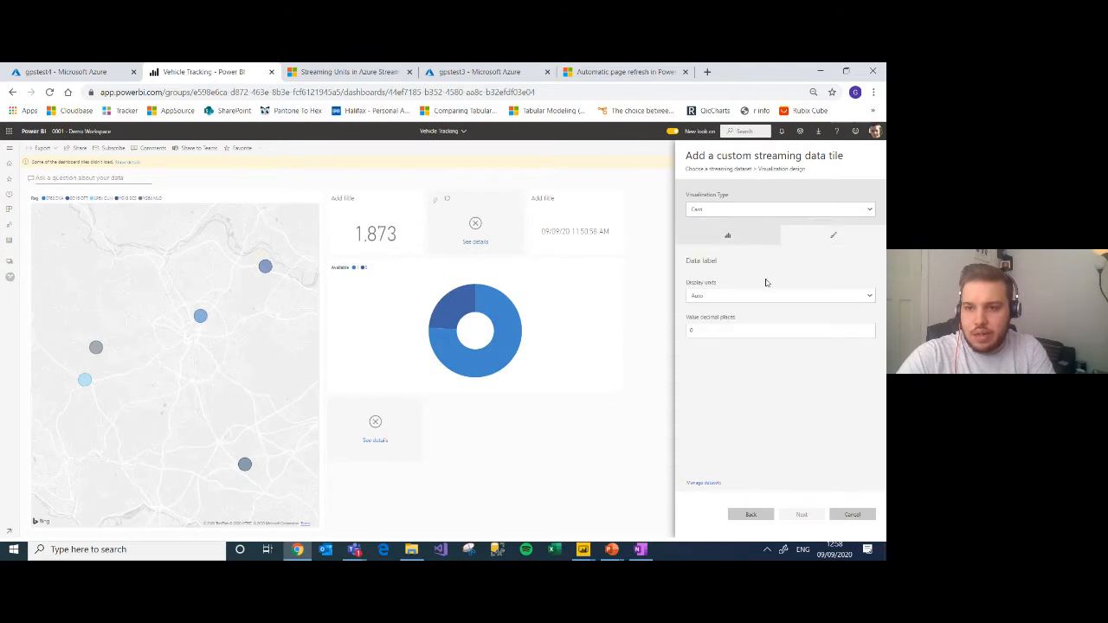
left_click(752, 209)
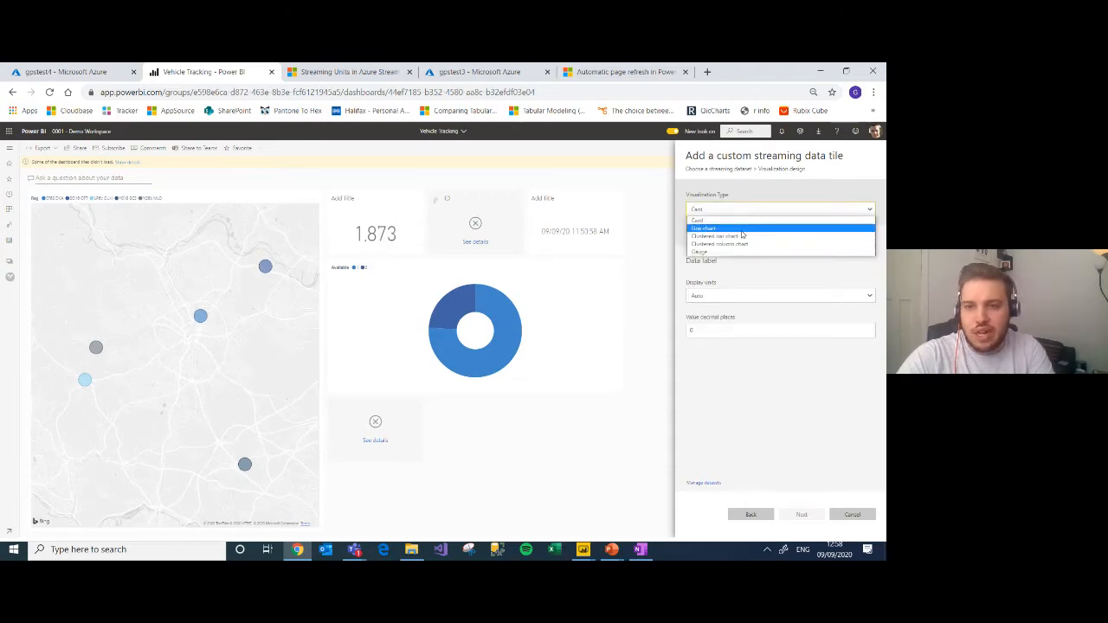
left_click(714, 228)
left_click(718, 251)
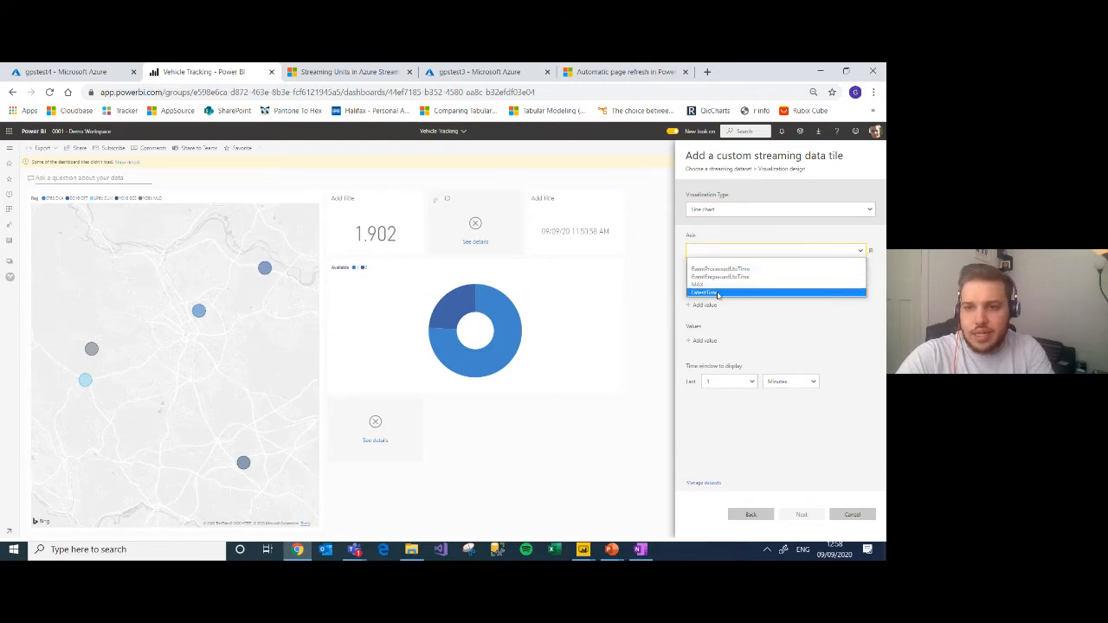
left_click(718, 293)
left_click(701, 343)
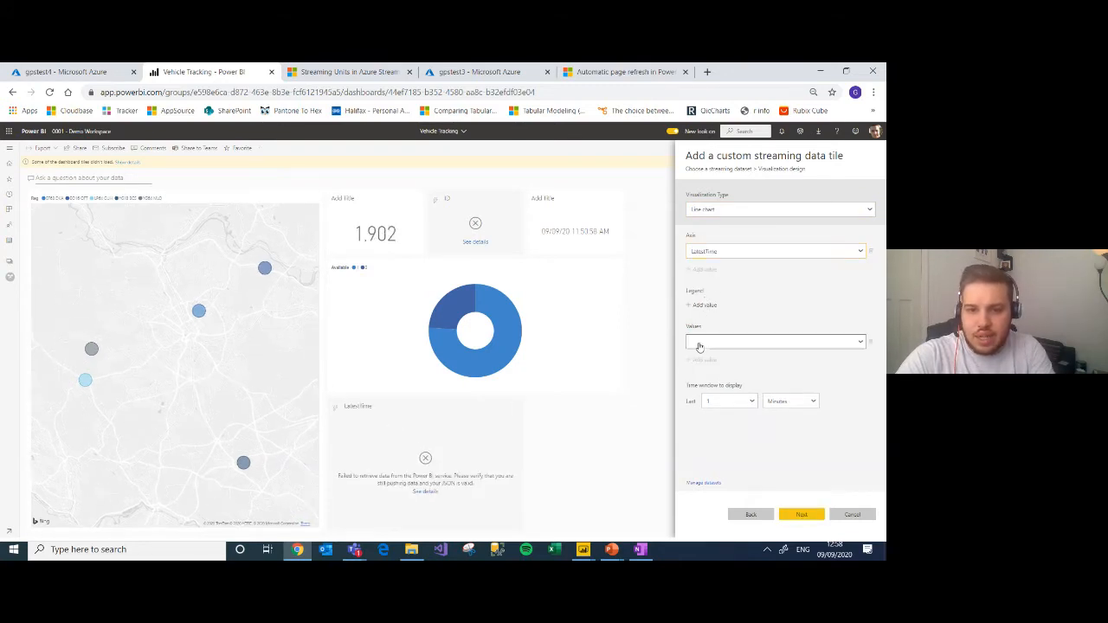
left_click(723, 343)
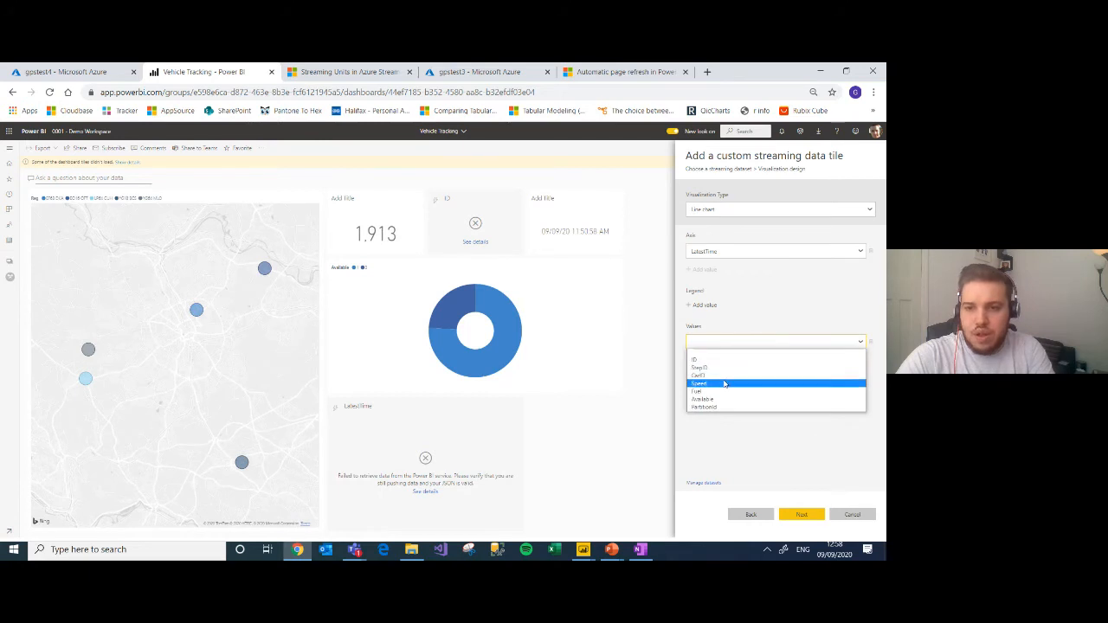
left_click(721, 385)
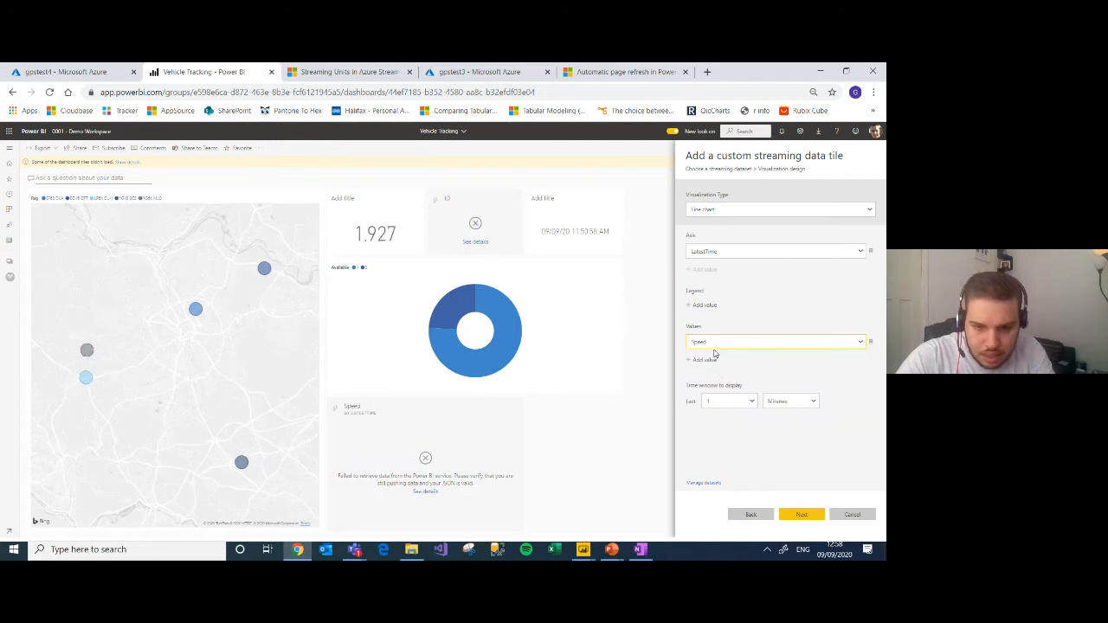
Step: Use Reg as the line chart's legend, add the tile with default details and reload the dashboard
left_click(704, 305)
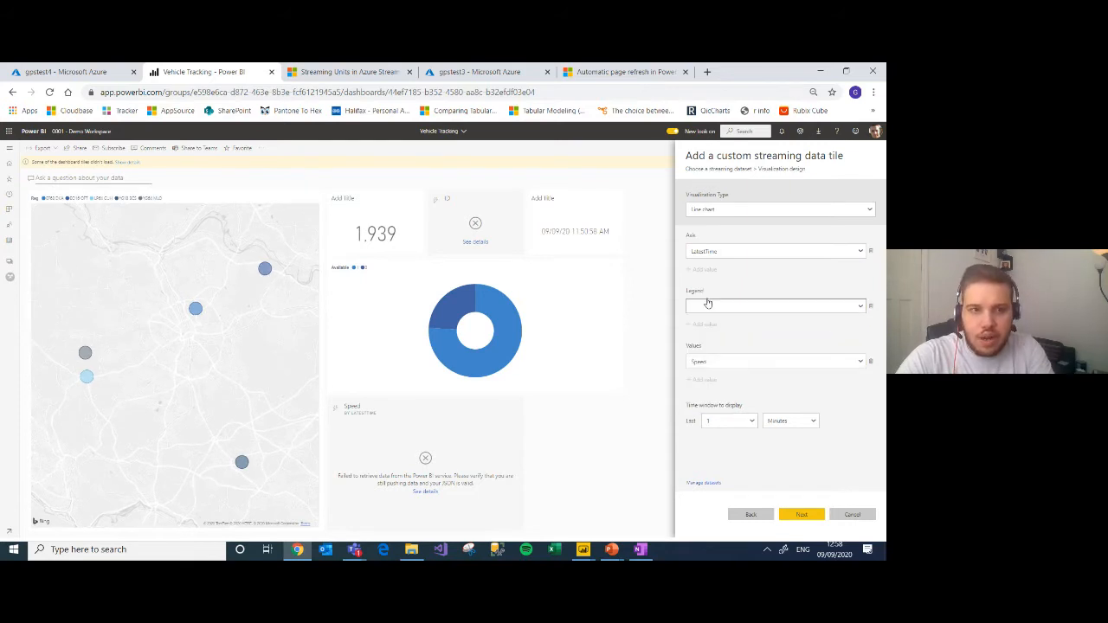
left_click(722, 305)
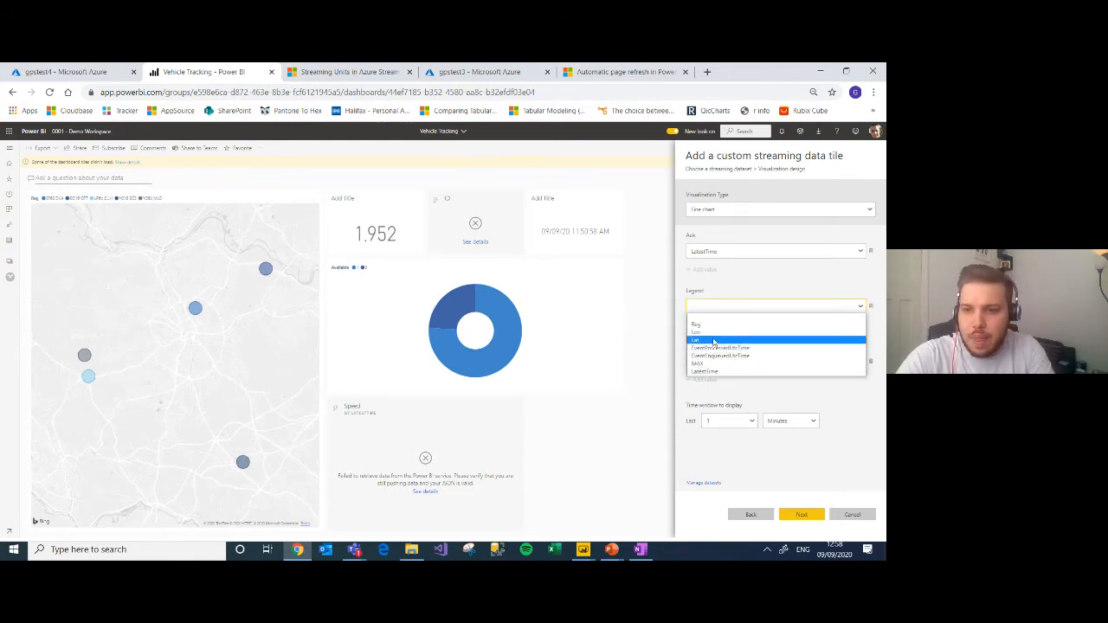
left_click(714, 325)
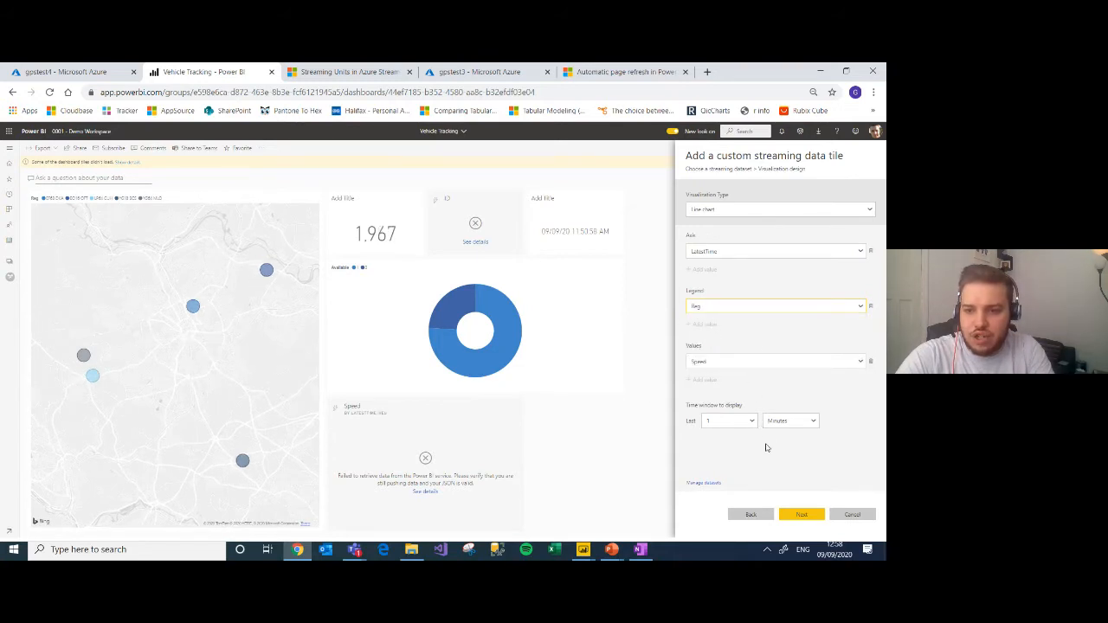
left_click(802, 514)
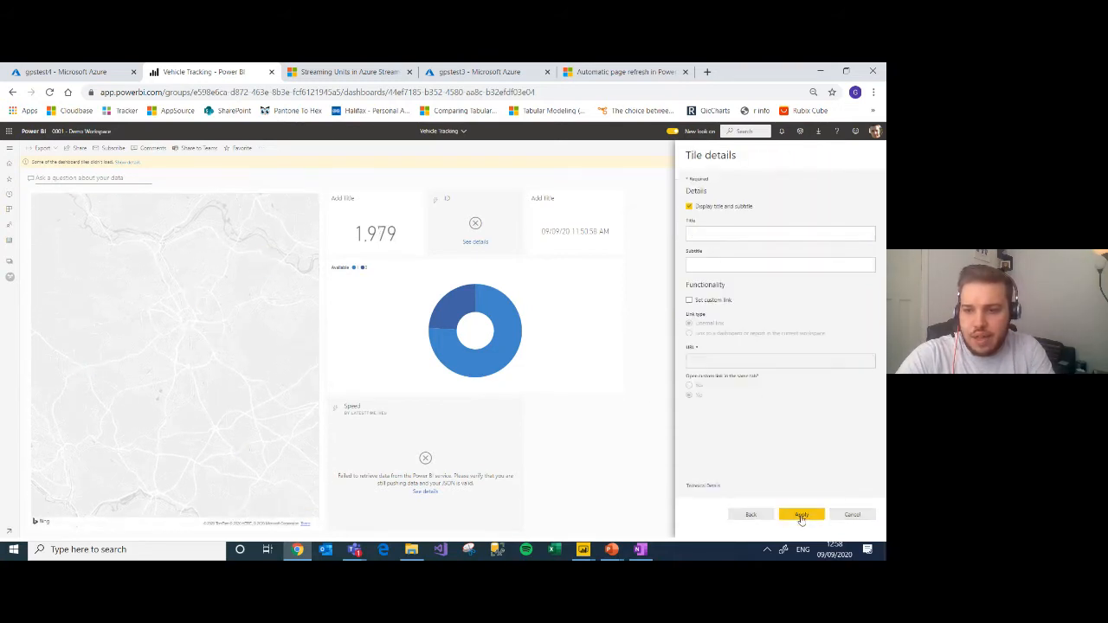
left_click(802, 516)
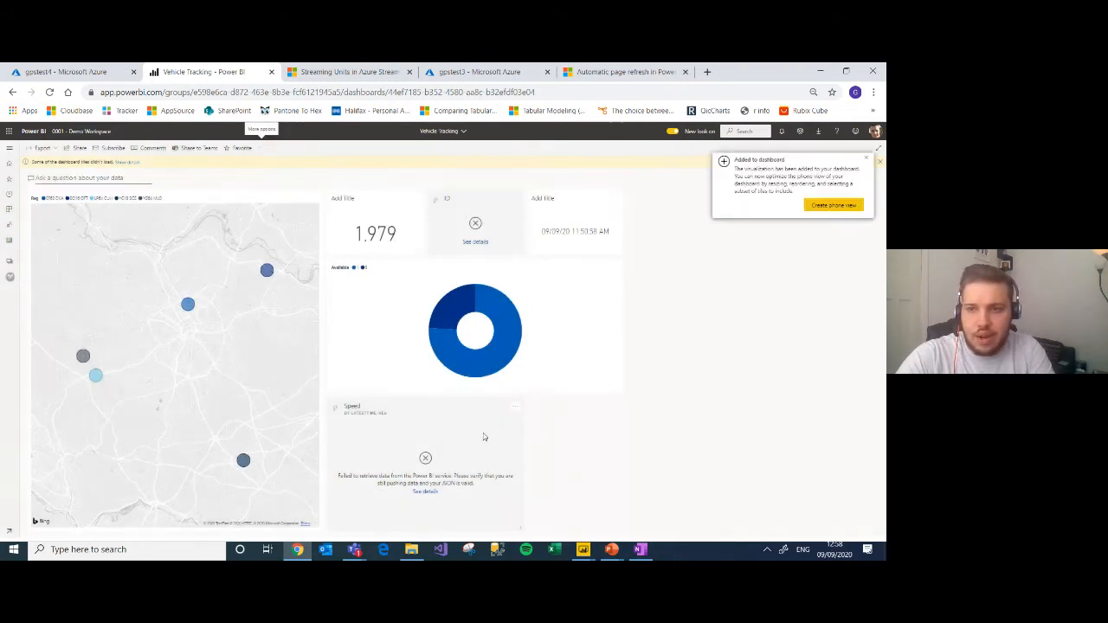
left_click(51, 93)
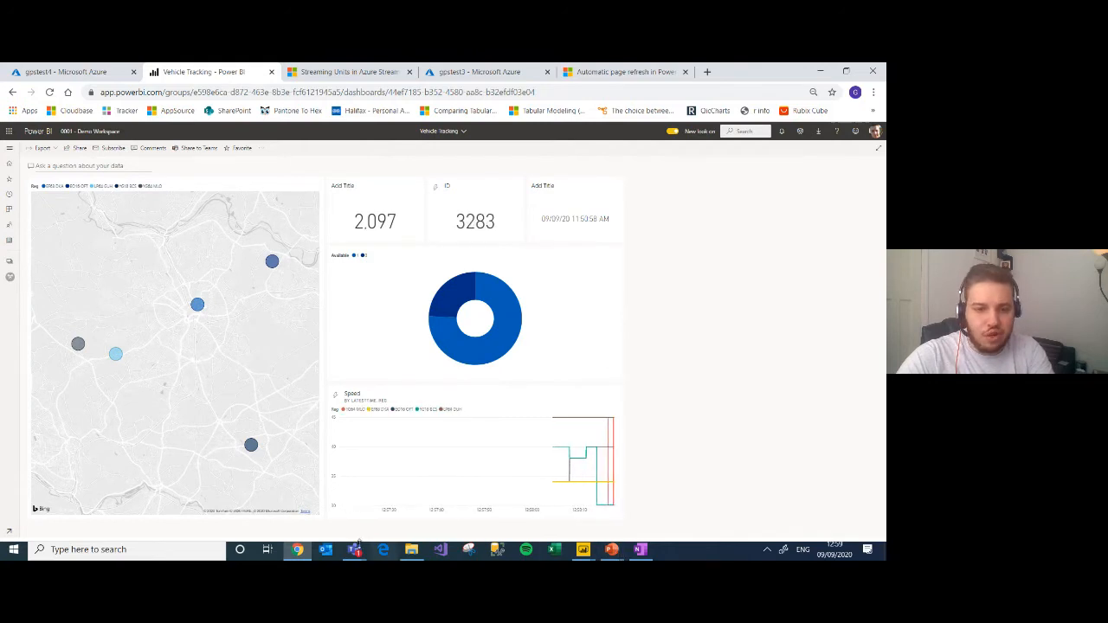
Step: Switch to the Microsoft Teams meeting and stop sharing the screen
mouse_move(354, 551)
left_click(393, 480)
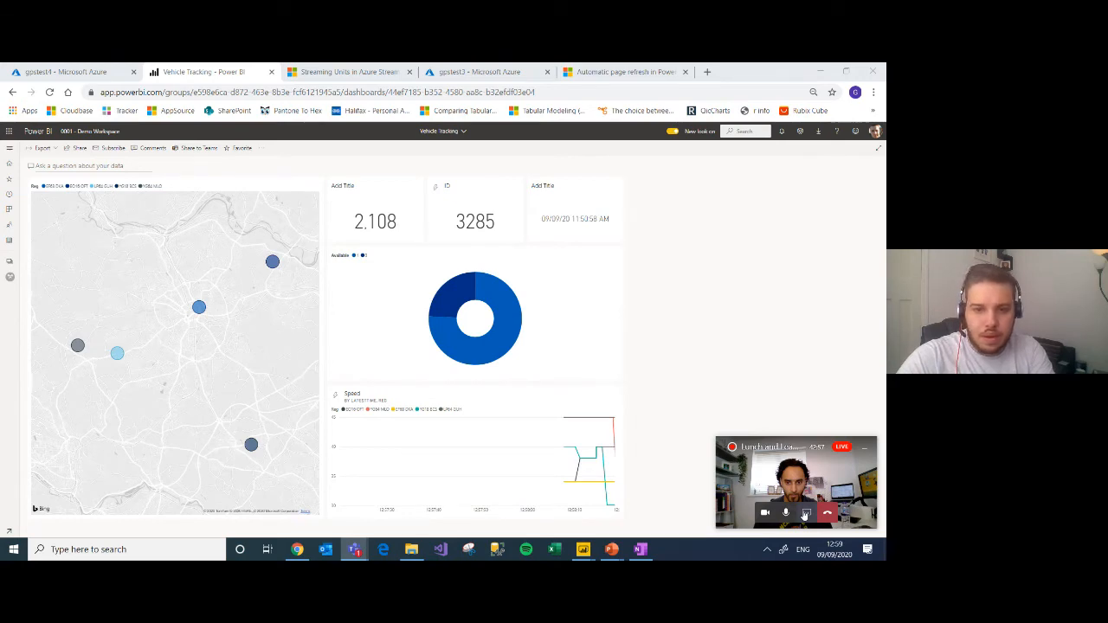
left_click(805, 514)
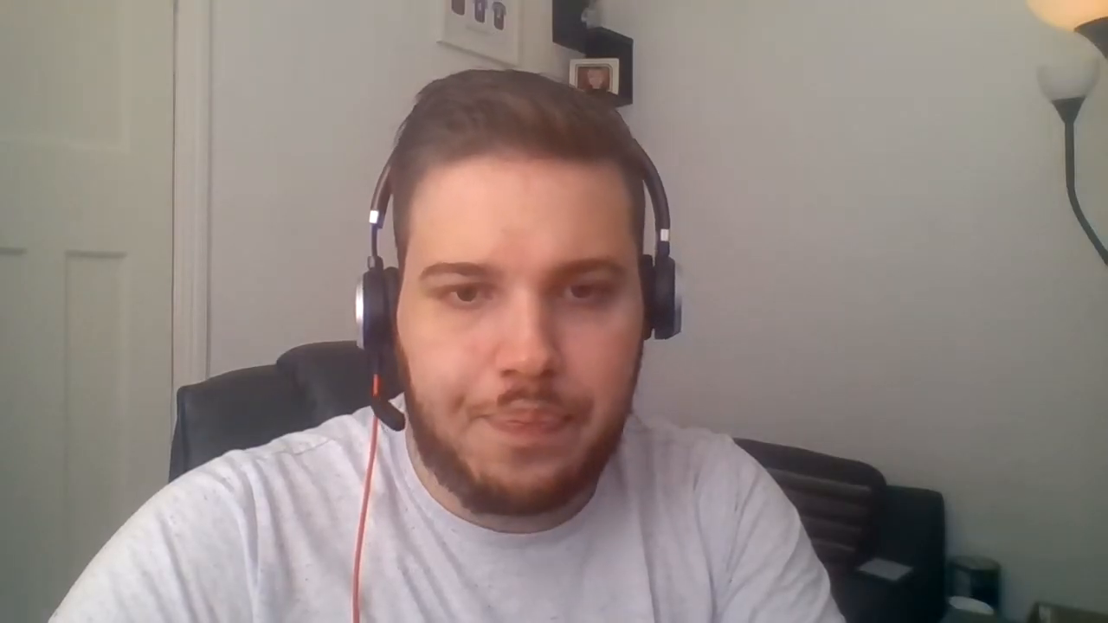
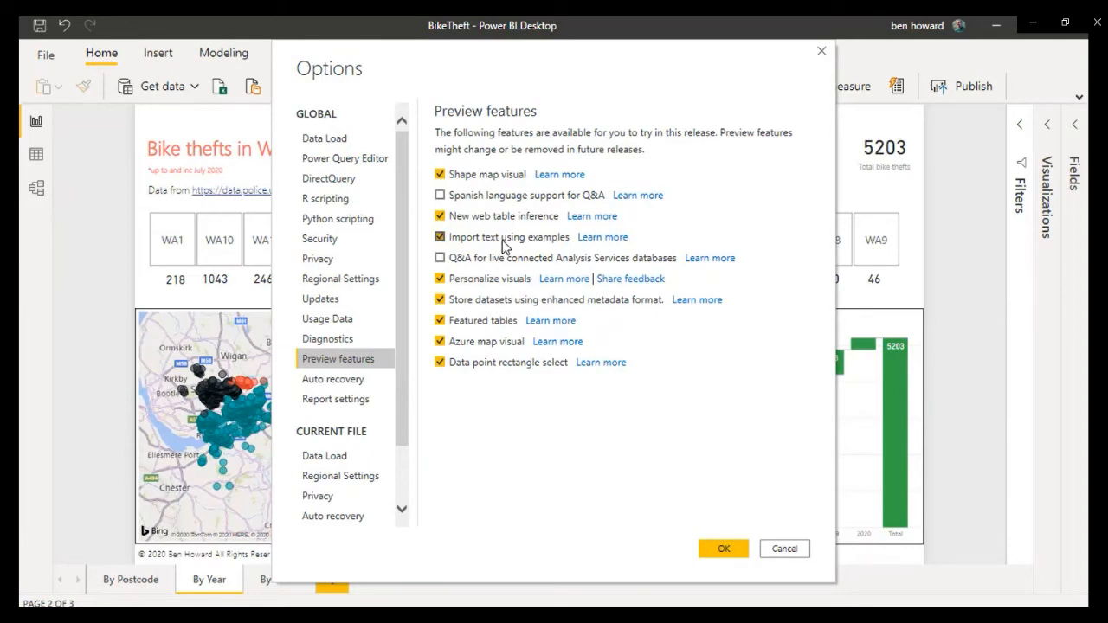
Step: Confirm the preview feature options and cross-filter the report by December from the monthly bike thefts line chart
left_click(734, 546)
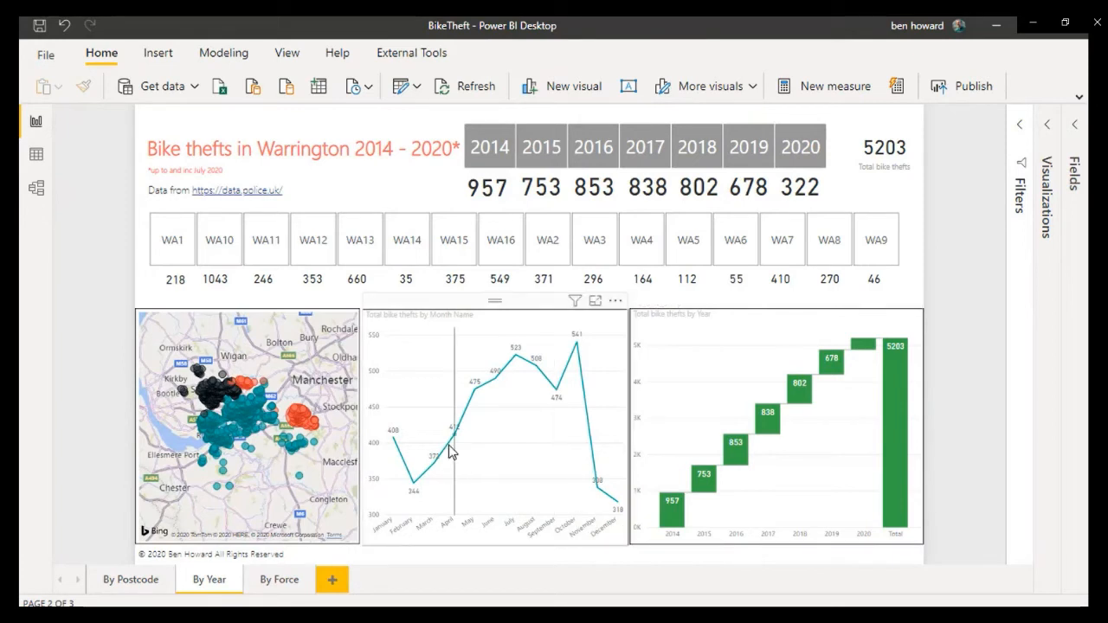
mouse_move(483, 399)
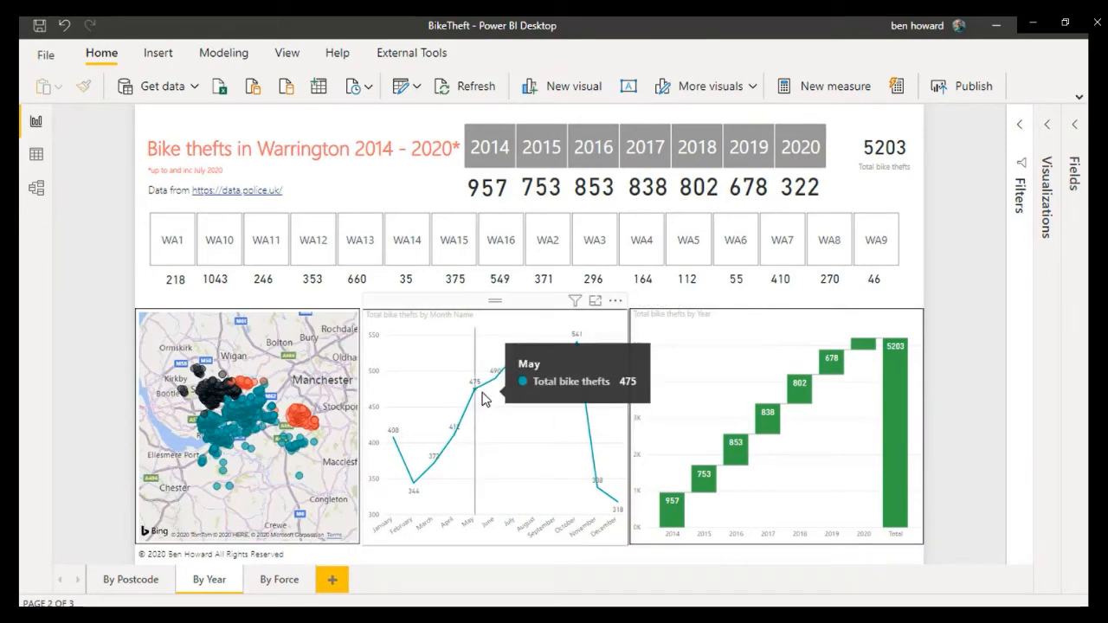
mouse_move(418, 487)
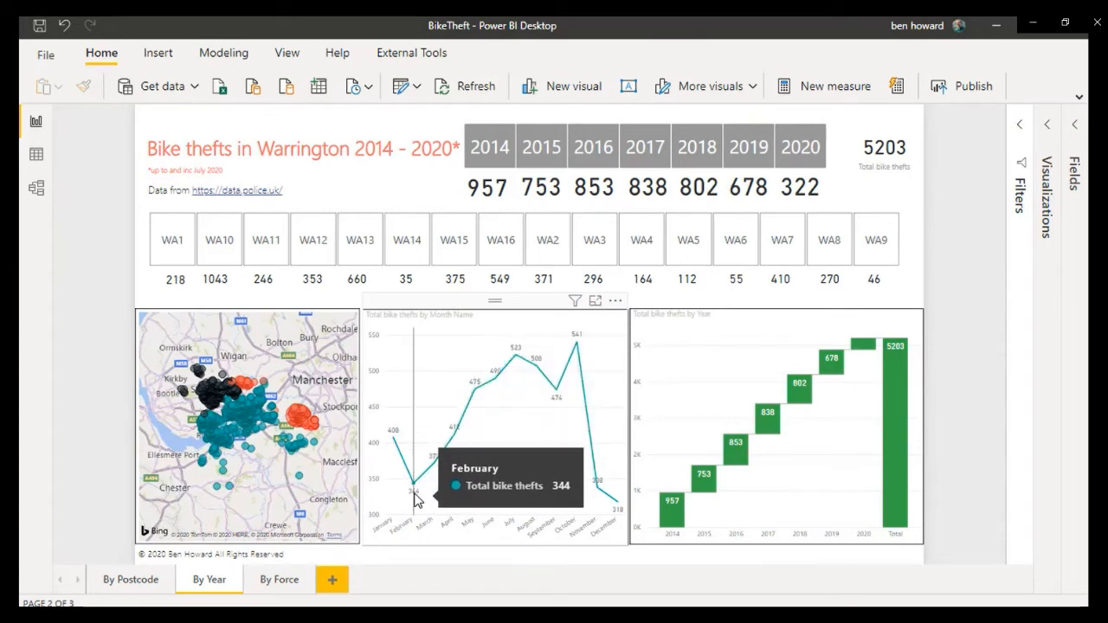
left_click(618, 511)
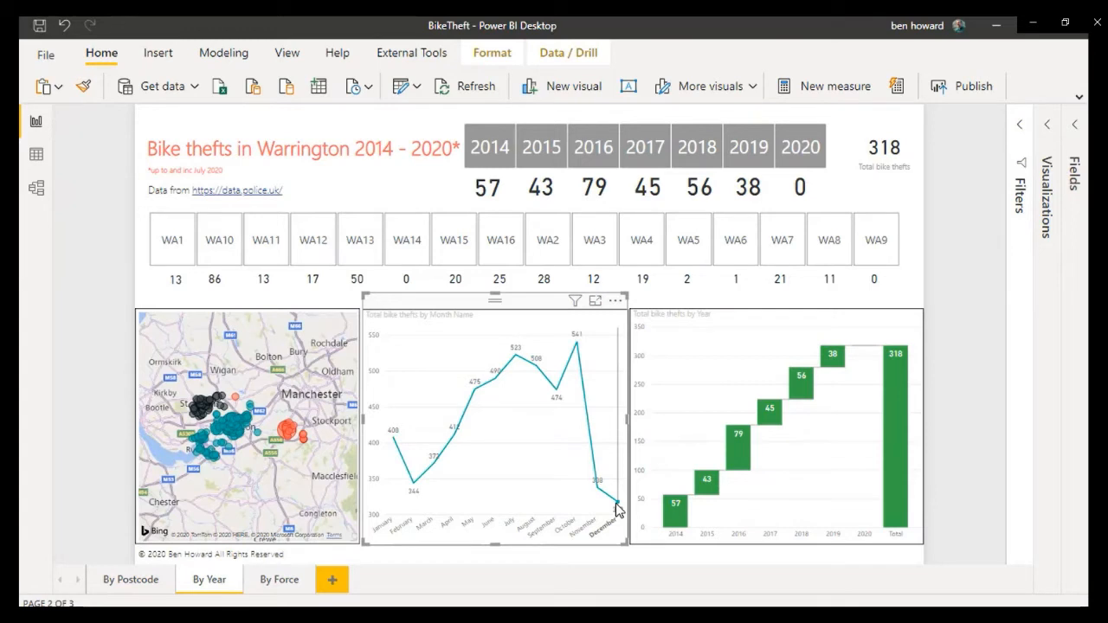
Step: Rectangle-select the May, June and July points on the monthly line chart and remove December from the selection
mouse_move(450, 340)
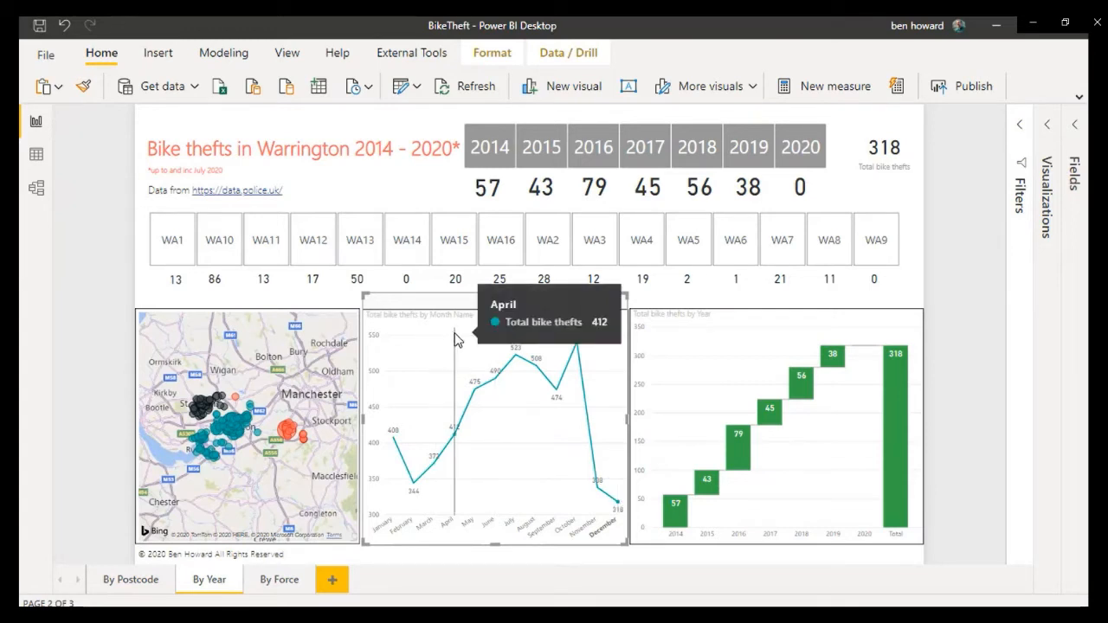
left_click_drag(448, 333, 532, 425)
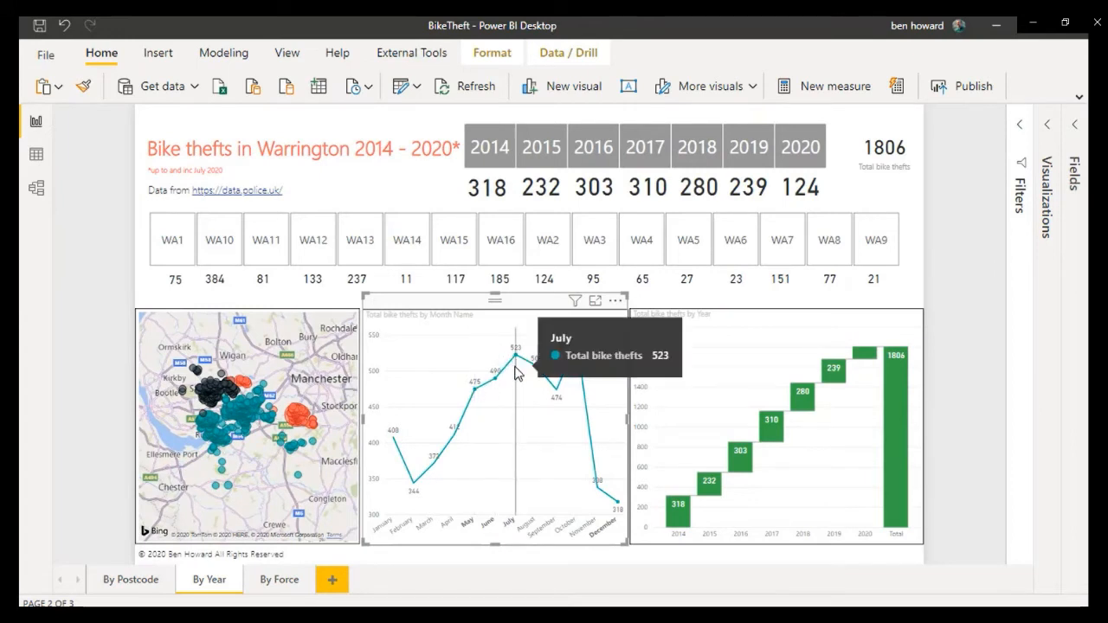
left_click(617, 505, "ctrl")
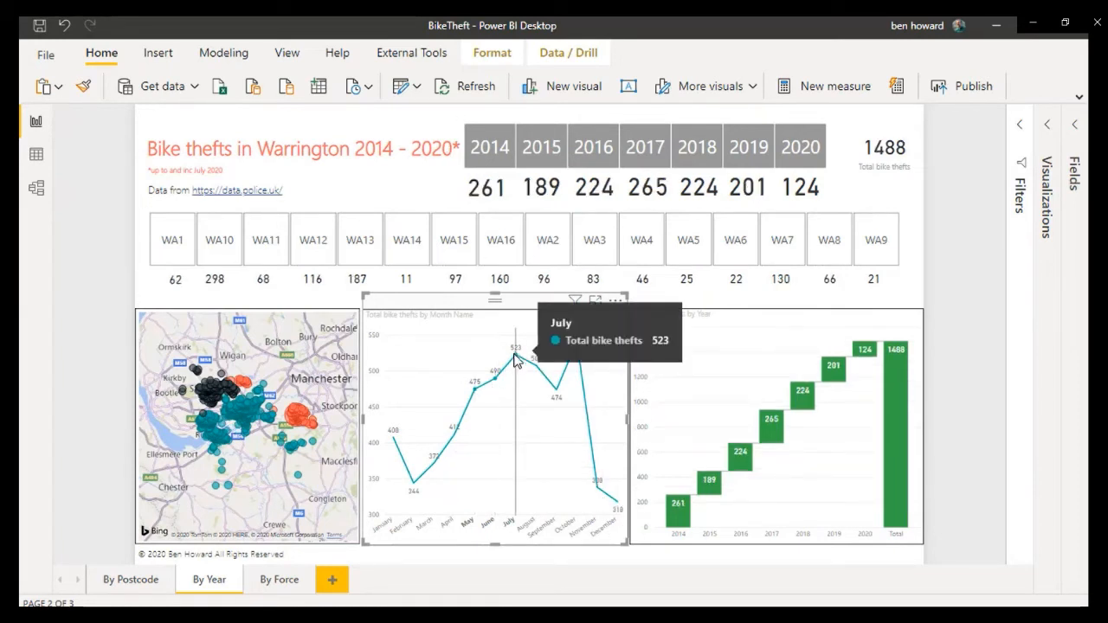
Step: Expand the visualization settings, select the bike theft map and convert it to an Azure map visual
left_click(262, 438)
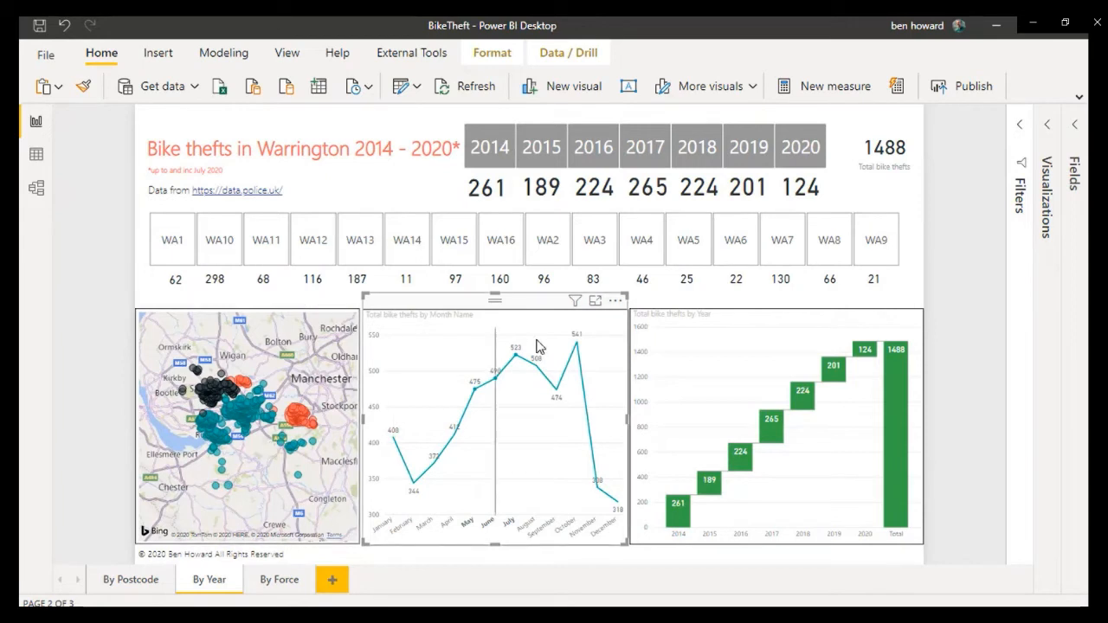
left_click(1047, 130)
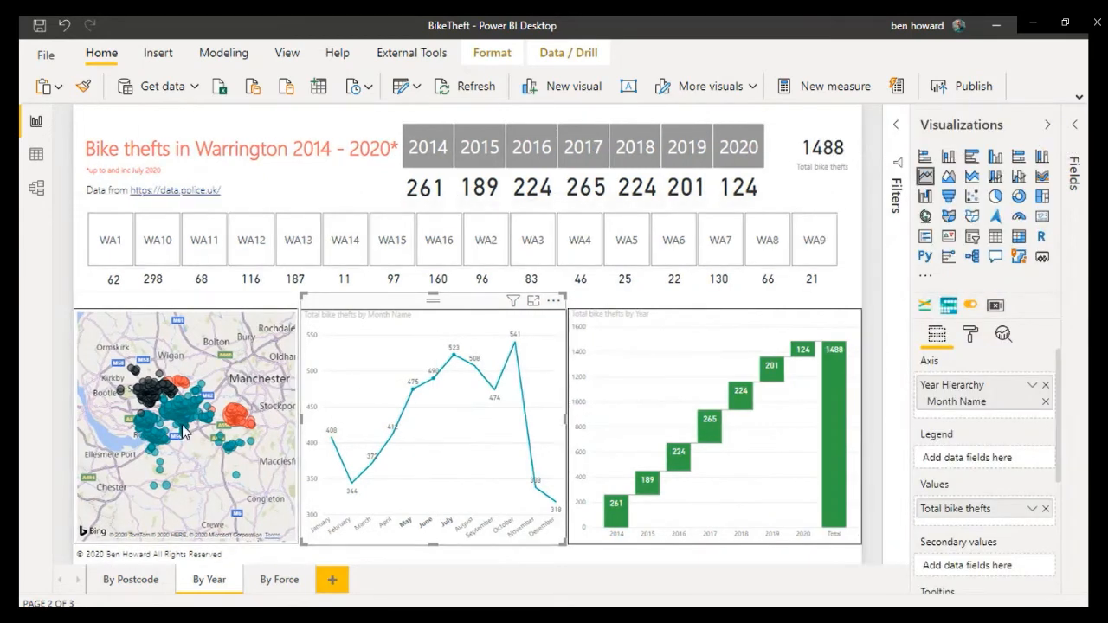
left_click(149, 492)
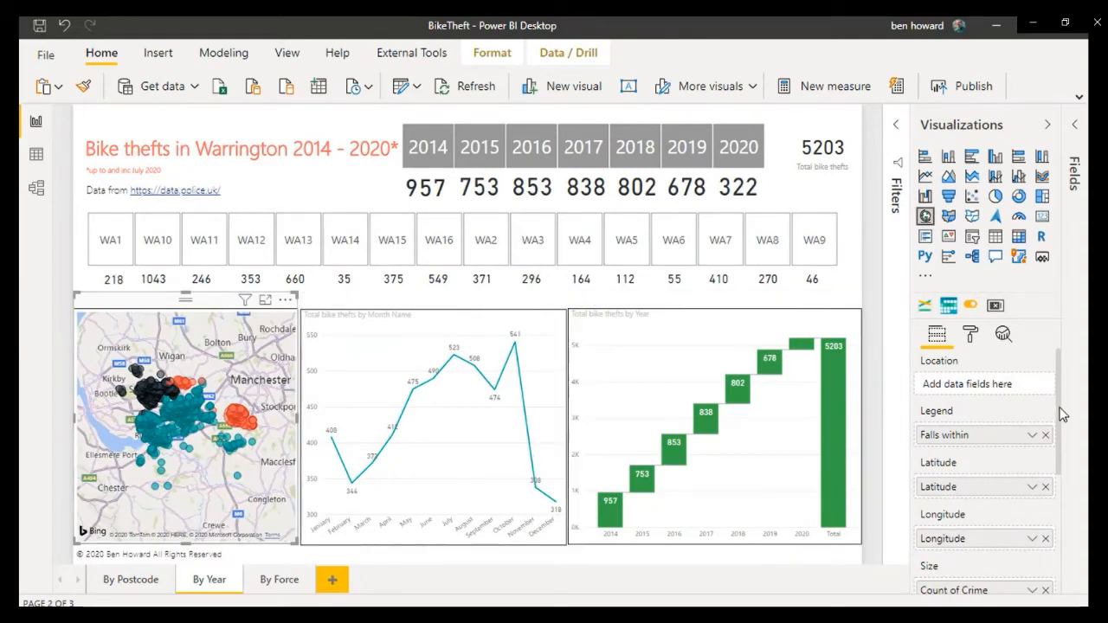
scroll(1067, 437, "down", 1)
scroll(1067, 437, "down", 2)
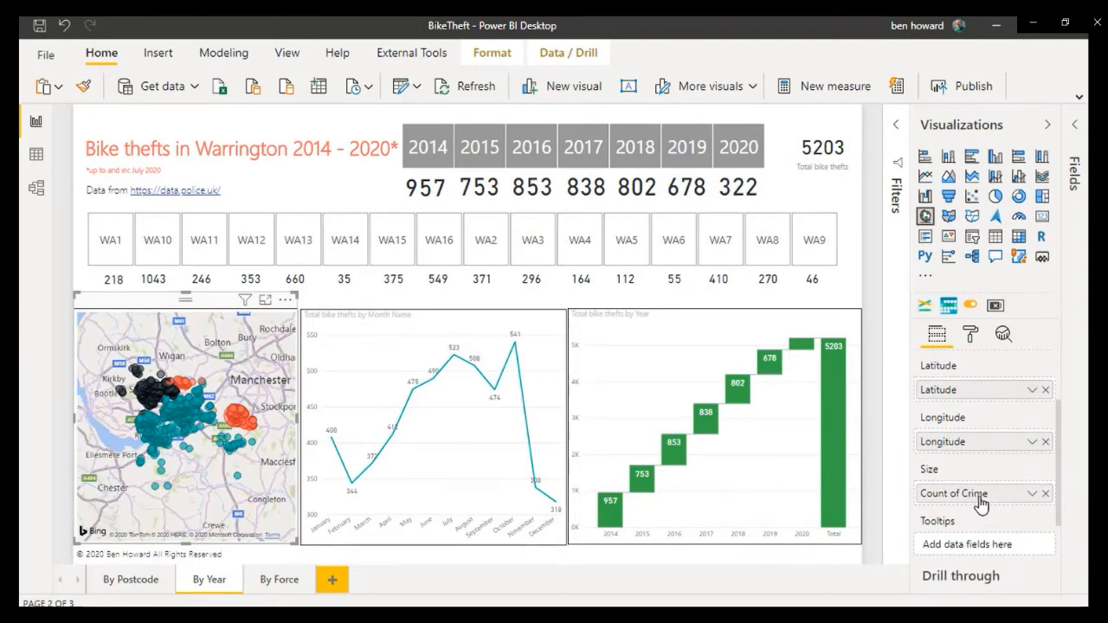
scroll(981, 504, "up", 2)
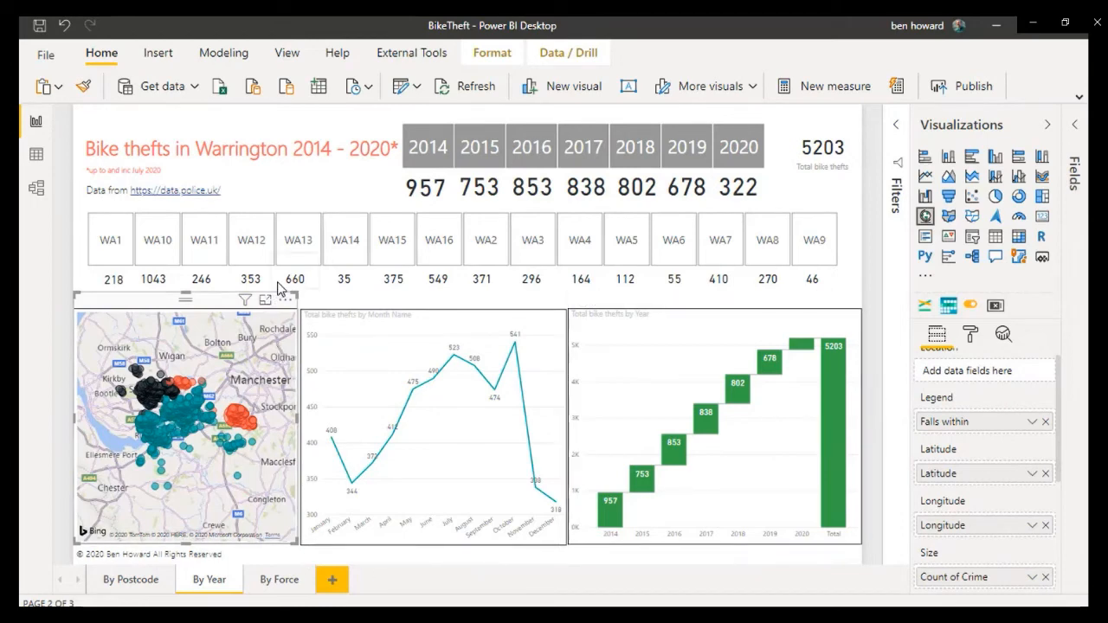
left_click(995, 221)
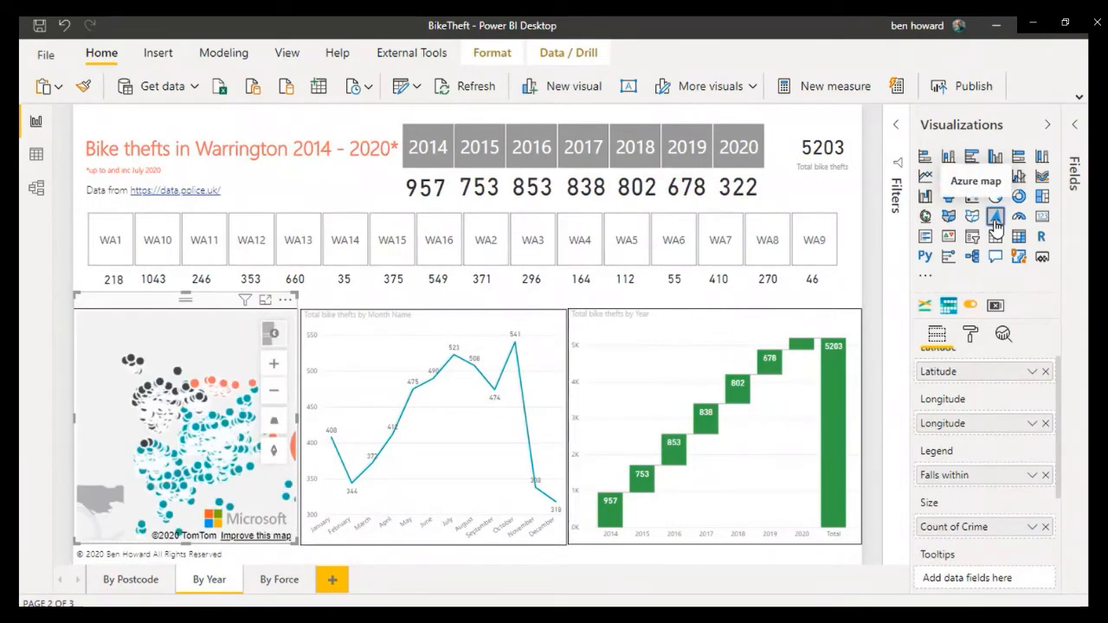
Step: Open the Azure map in focus mode and switch its style to satellite imagery
left_click(266, 301)
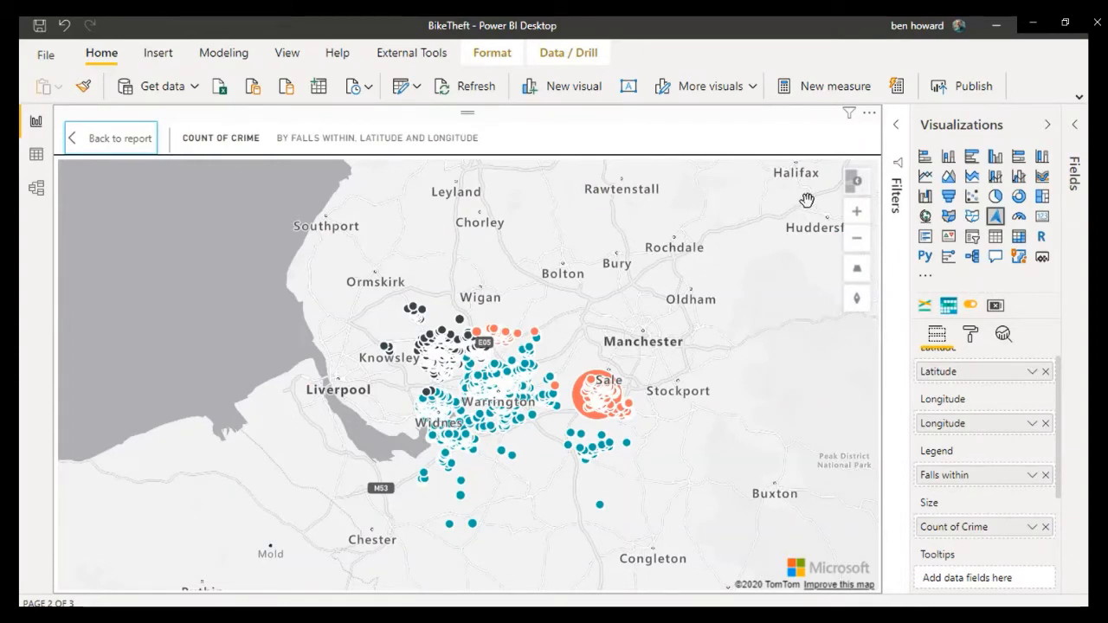
mouse_move(854, 187)
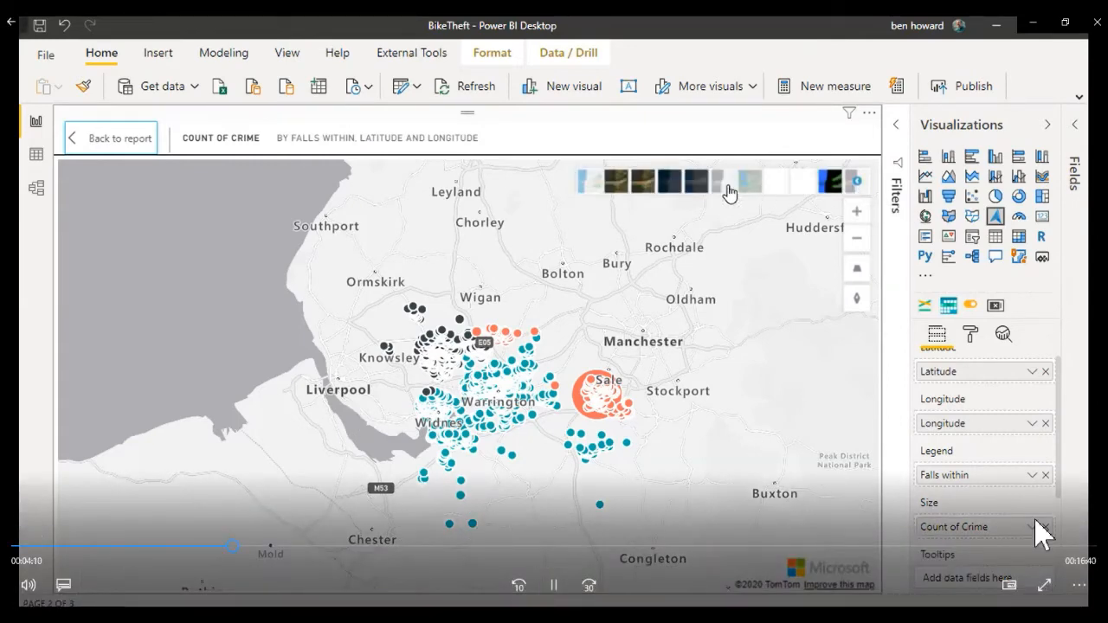
left_click(617, 183)
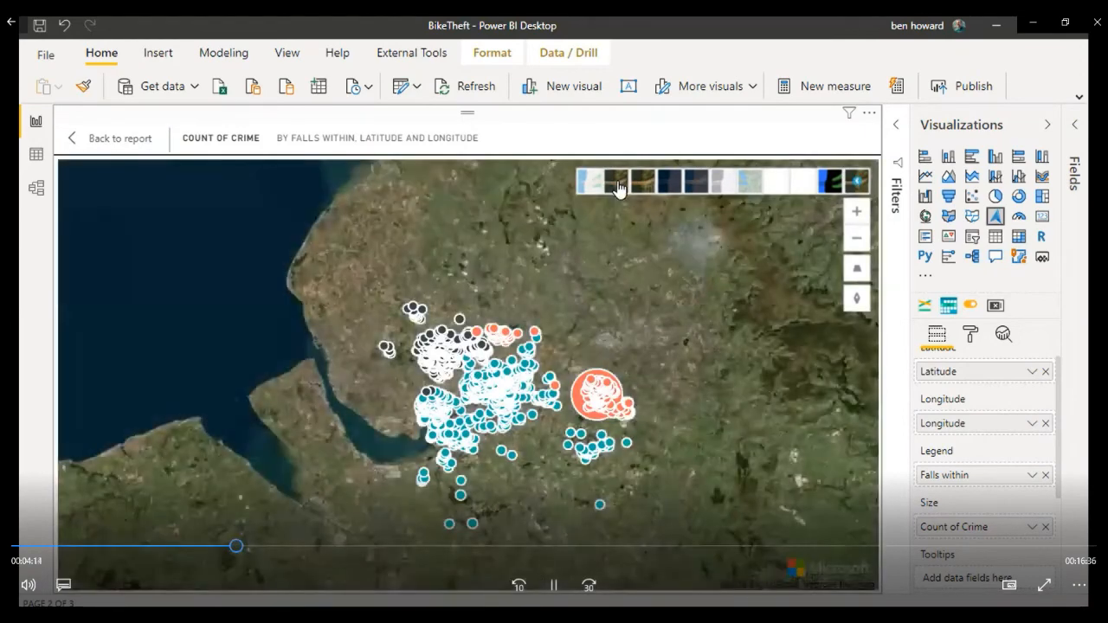
Step: Zoom in on the bike theft clusters around Warrington and examine the details of individual data points
left_click(860, 219)
left_click(860, 219)
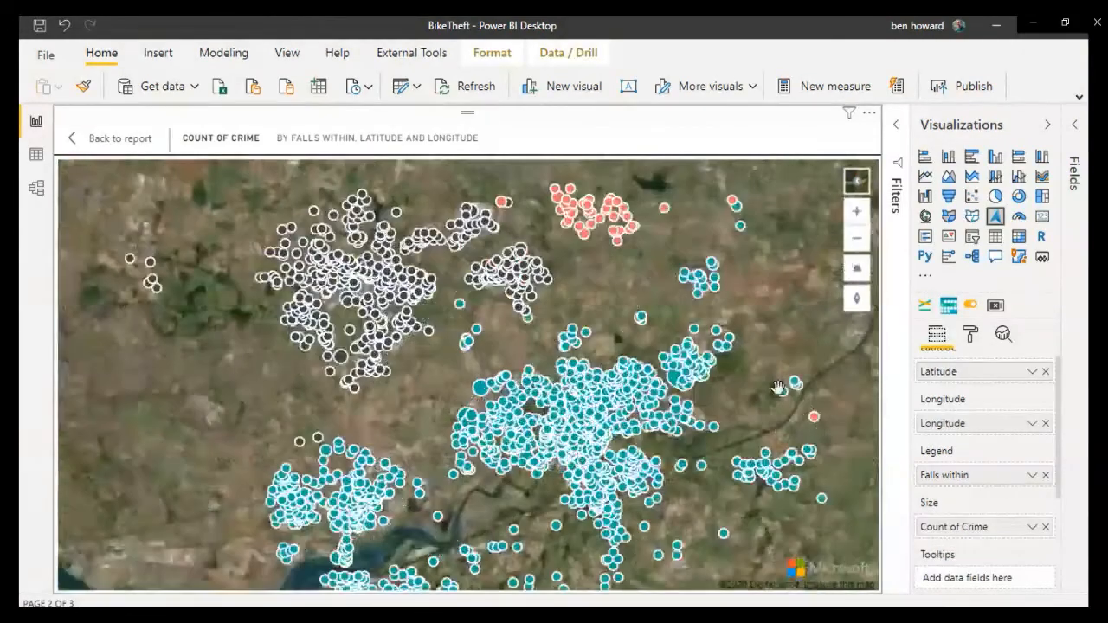
left_click_drag(775, 389, 564, 418)
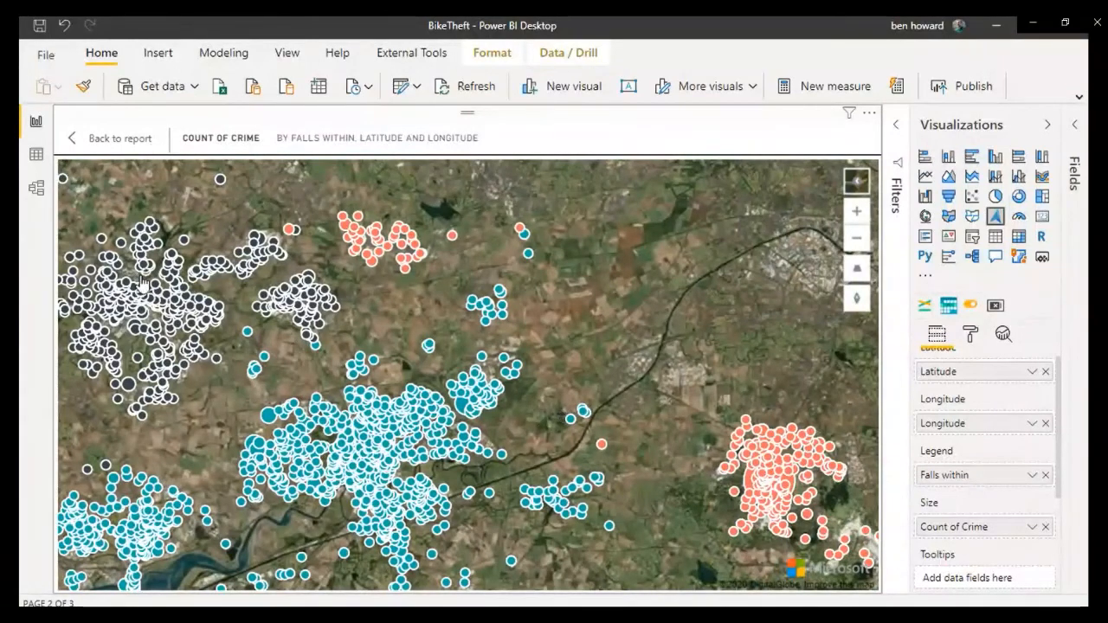
mouse_move(159, 296)
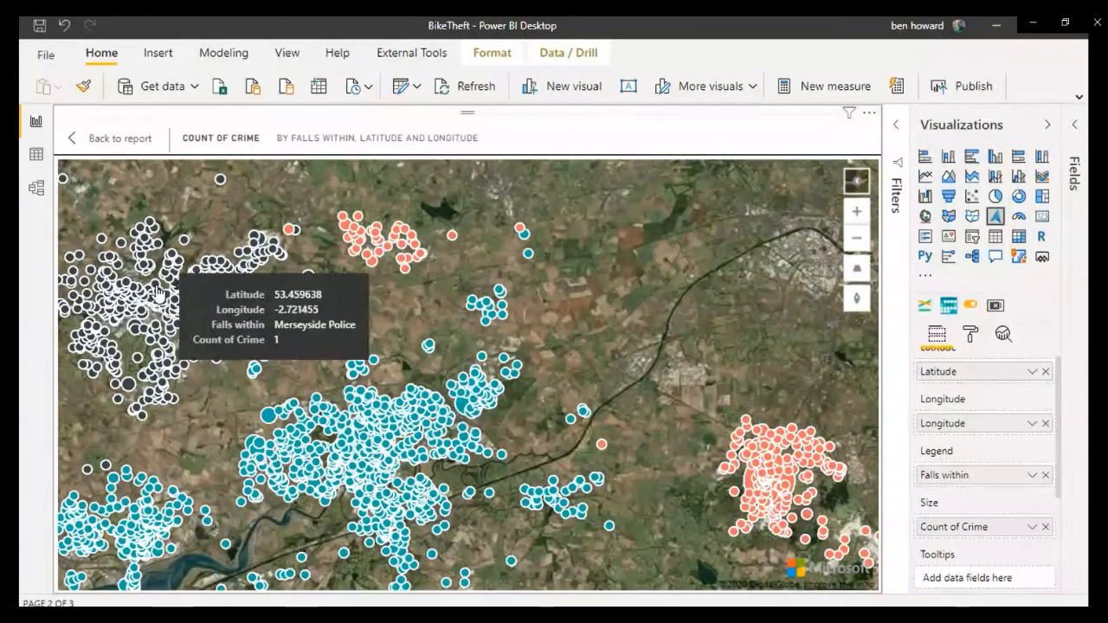
mouse_move(378, 237)
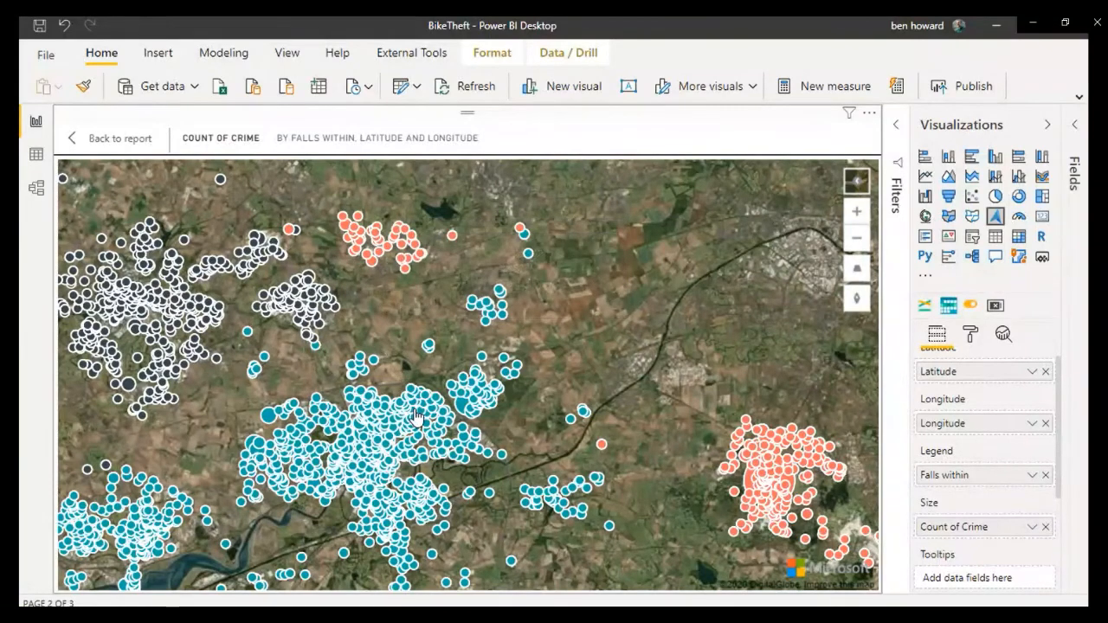
mouse_move(414, 416)
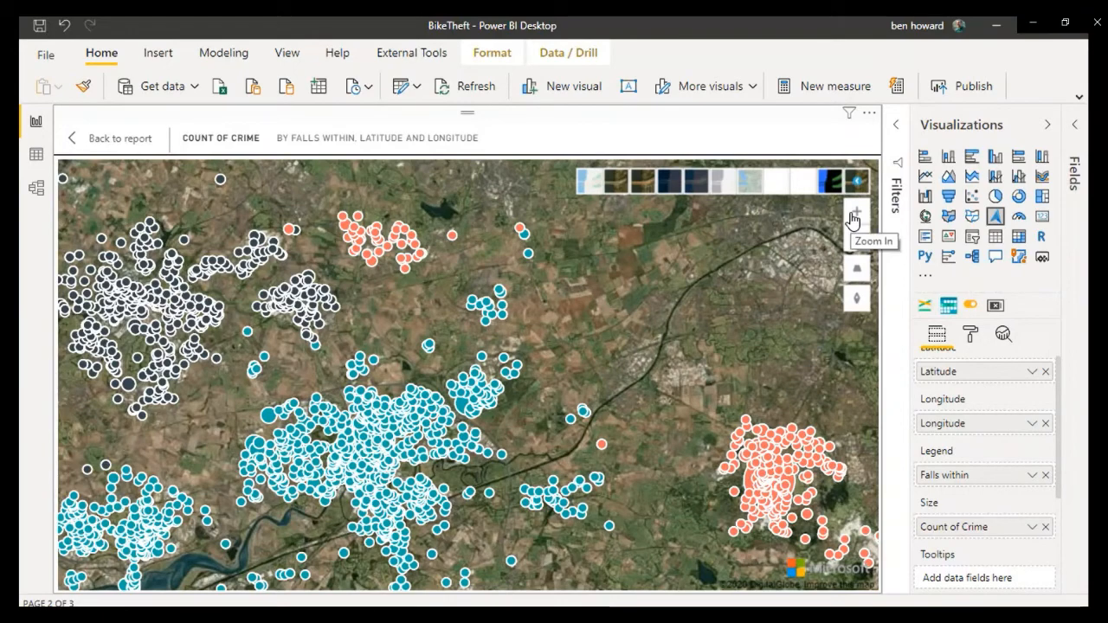
Step: Increase the map's pitch in four increments for a tilted perspective view
mouse_move(857, 271)
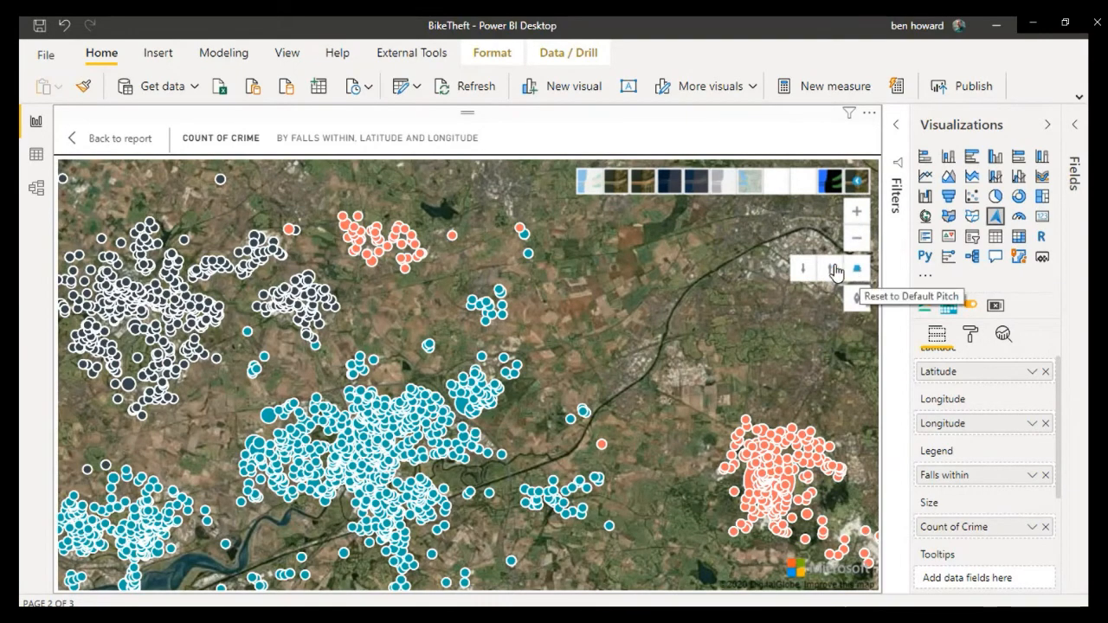
left_click(831, 271)
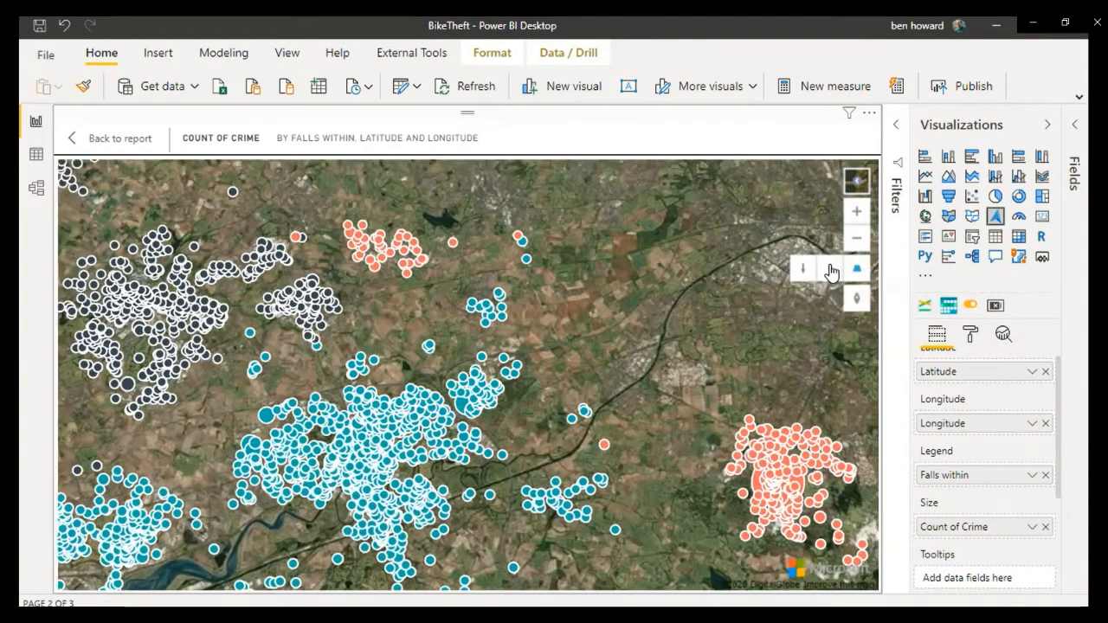
left_click(831, 271)
left_click(831, 271)
left_click(831, 273)
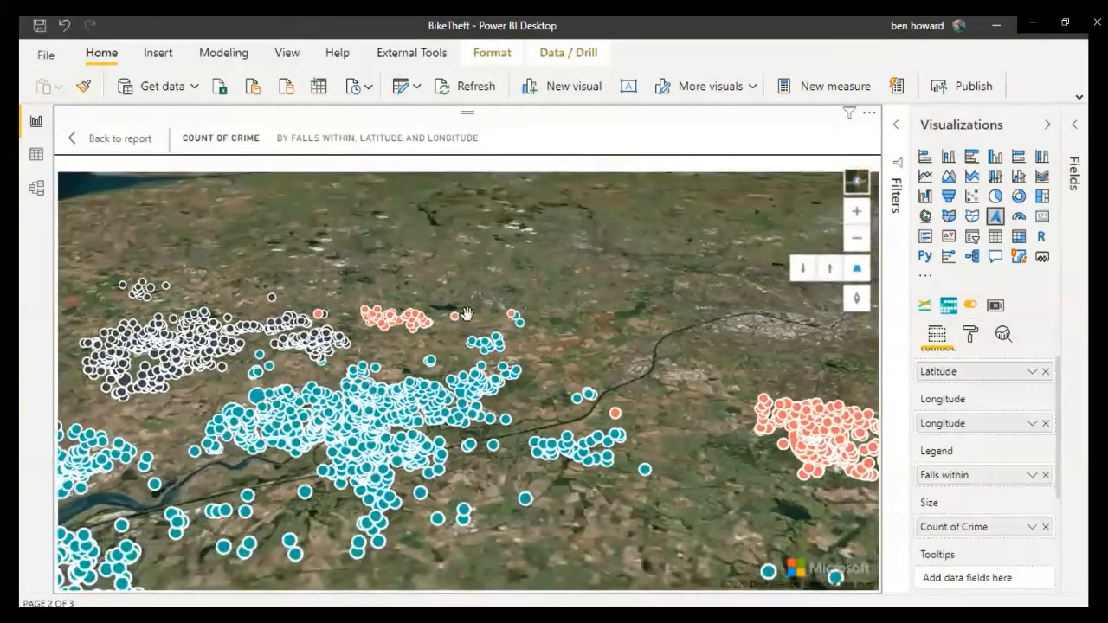
Step: Pan the tilted map west along the Mersey estuary and coast and bring the theft clusters back into view
left_click_drag(472, 314, 684, 339)
left_click_drag(437, 342, 630, 329)
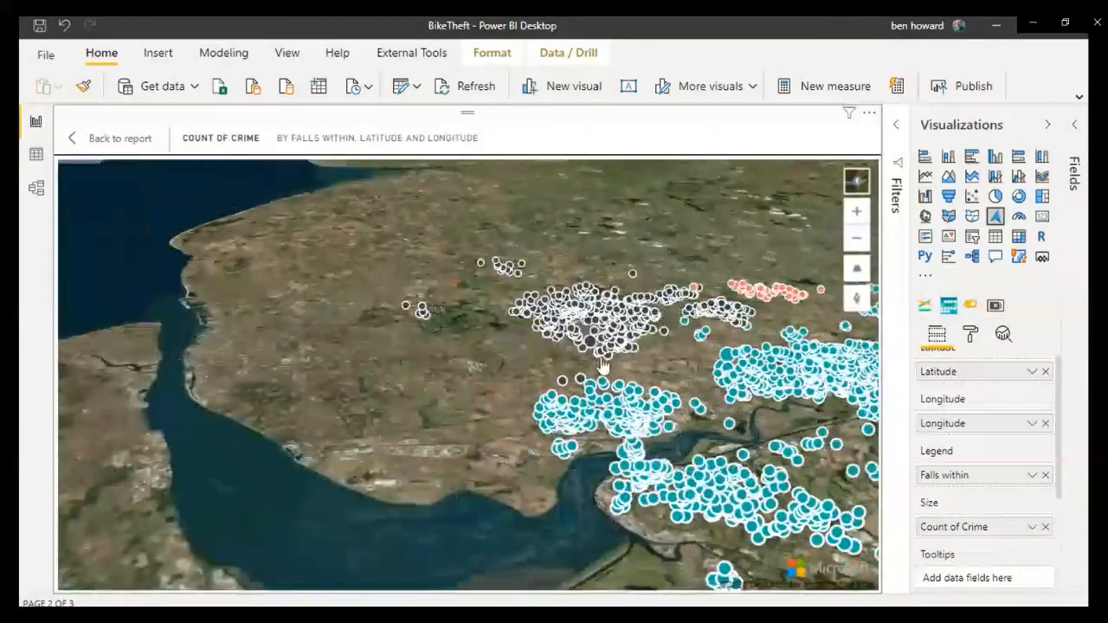
left_click_drag(599, 366, 490, 323)
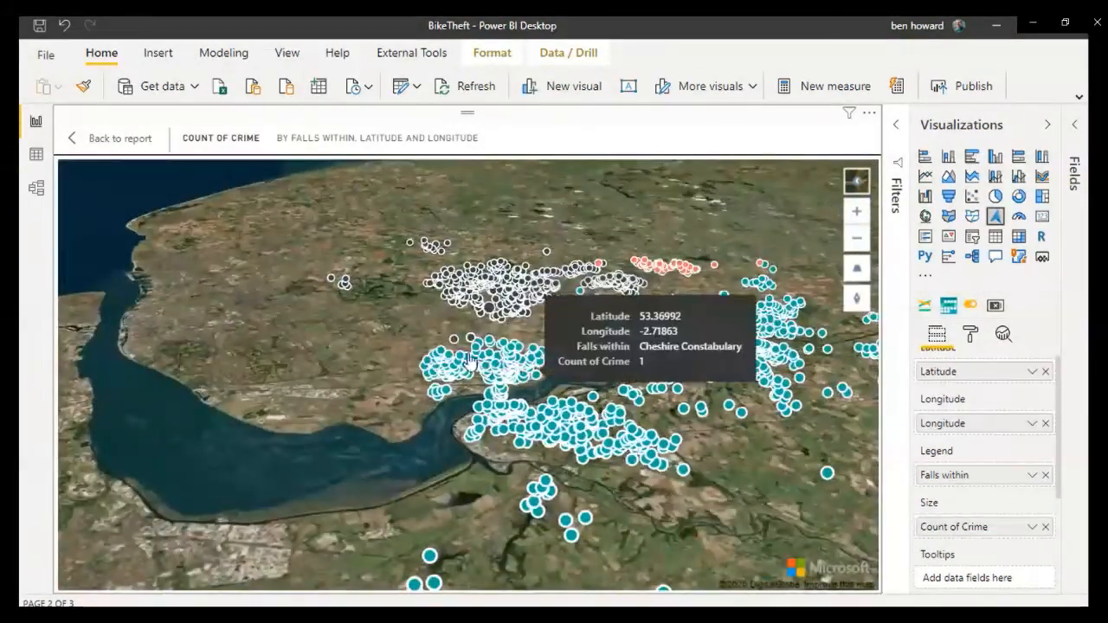
left_click_drag(303, 497, 485, 384)
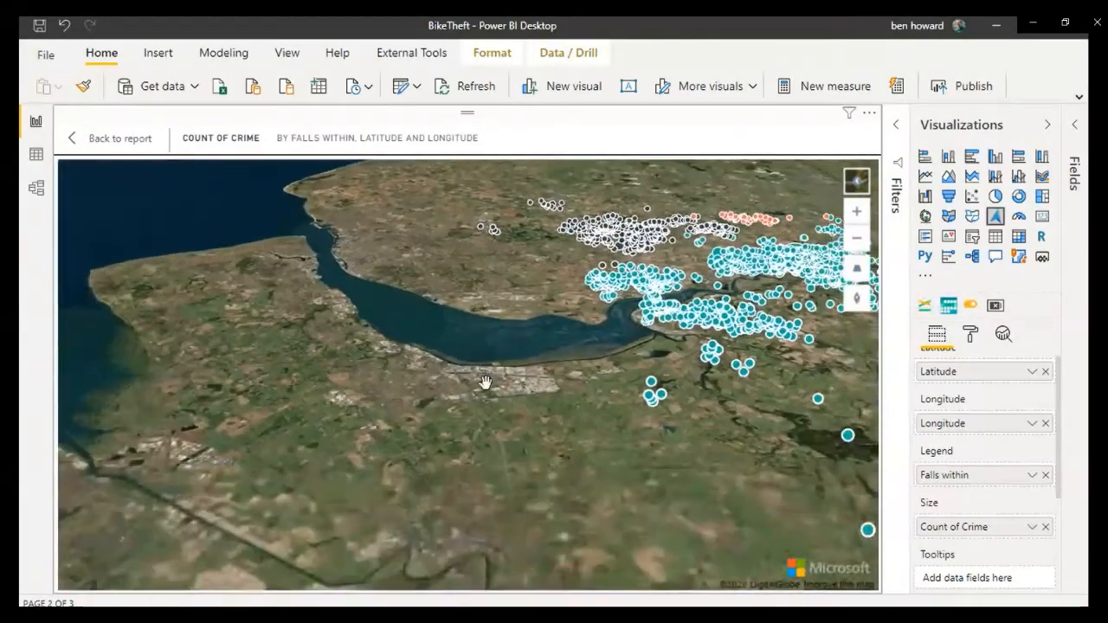
left_click_drag(419, 396, 421, 318)
left_click_drag(309, 313, 355, 444)
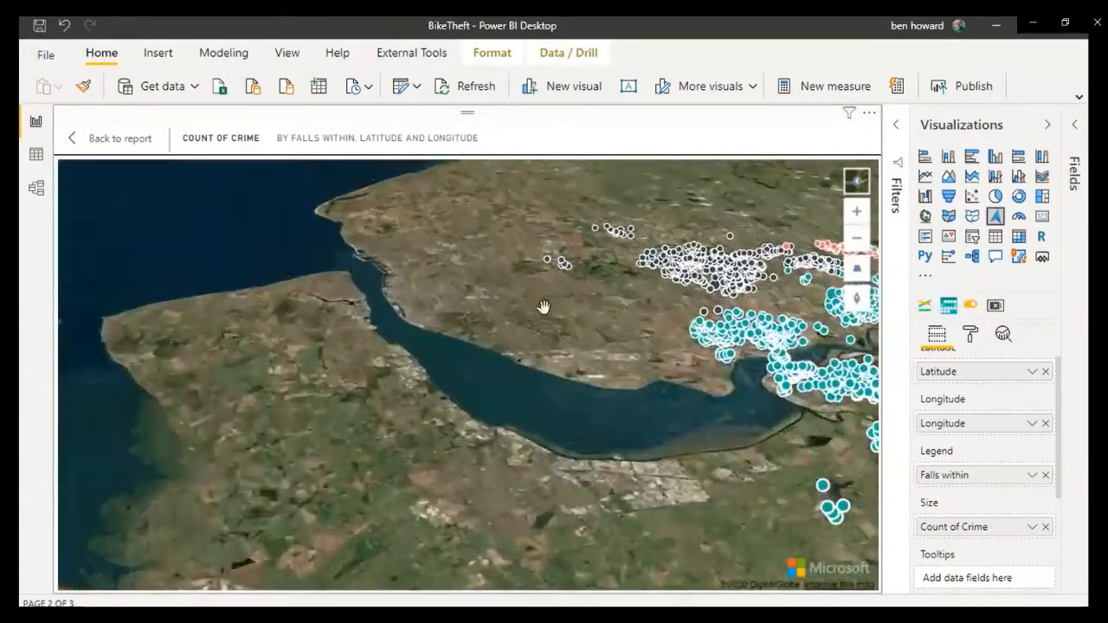
left_click_drag(545, 309, 321, 361)
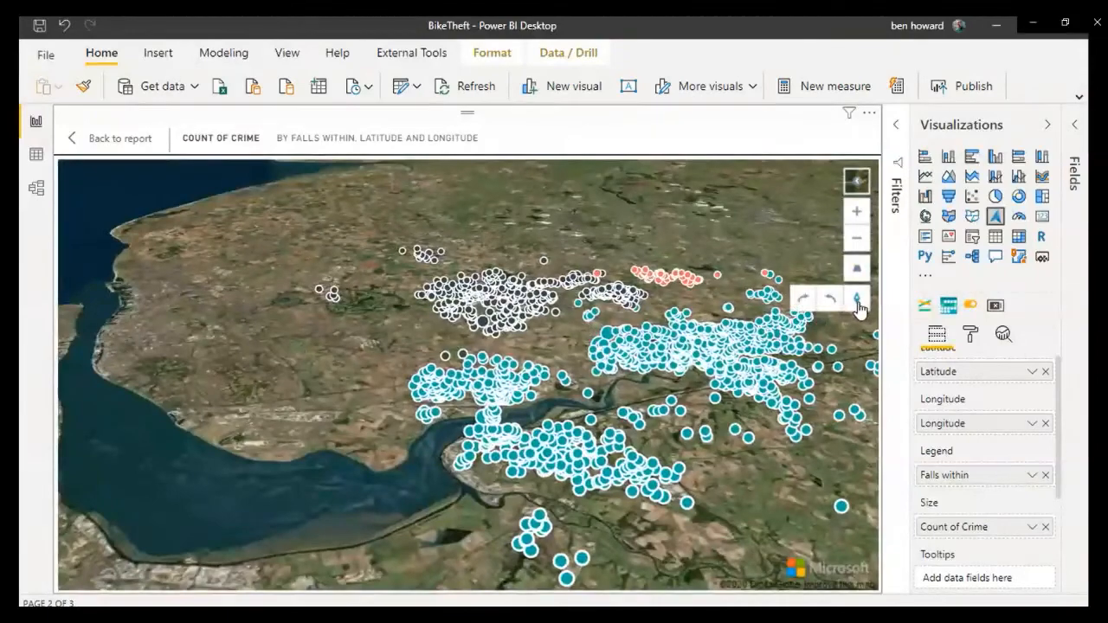
Step: Rotate the tilted map three increments one way and three back, and reset its pitch to the default
left_click(829, 298)
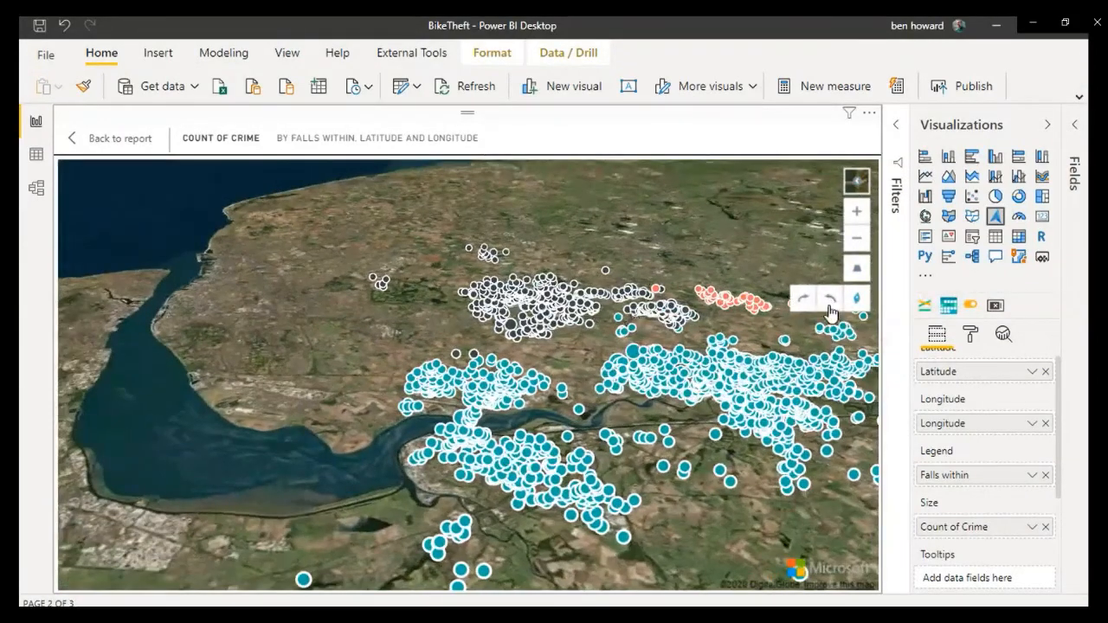
left_click(830, 298)
left_click_drag(473, 289, 483, 262)
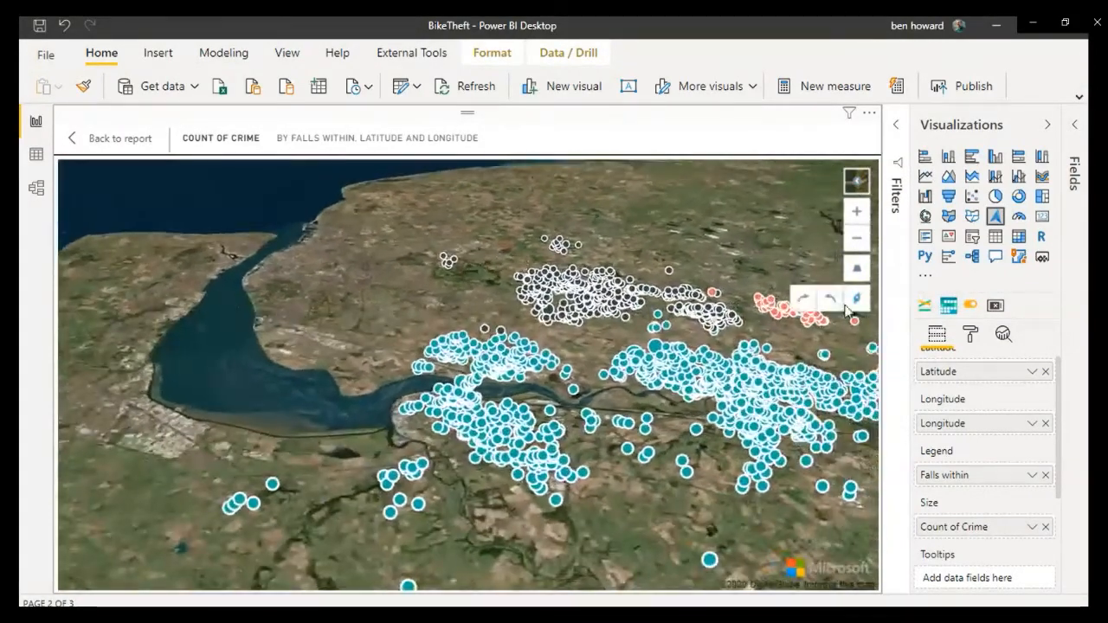
left_click(829, 298)
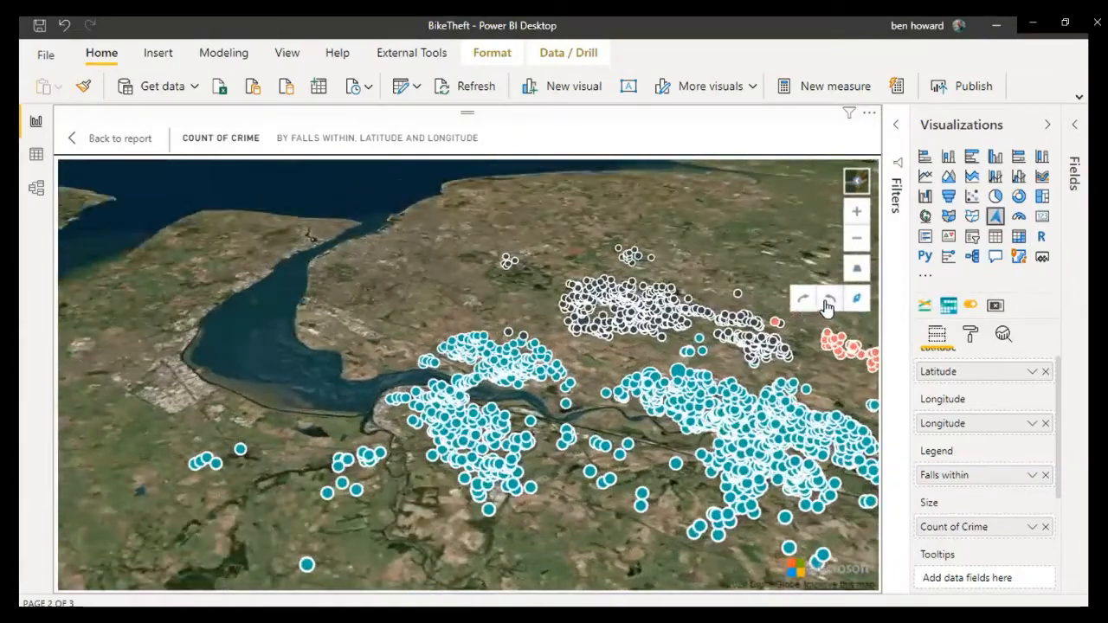
left_click(812, 303)
left_click(804, 299)
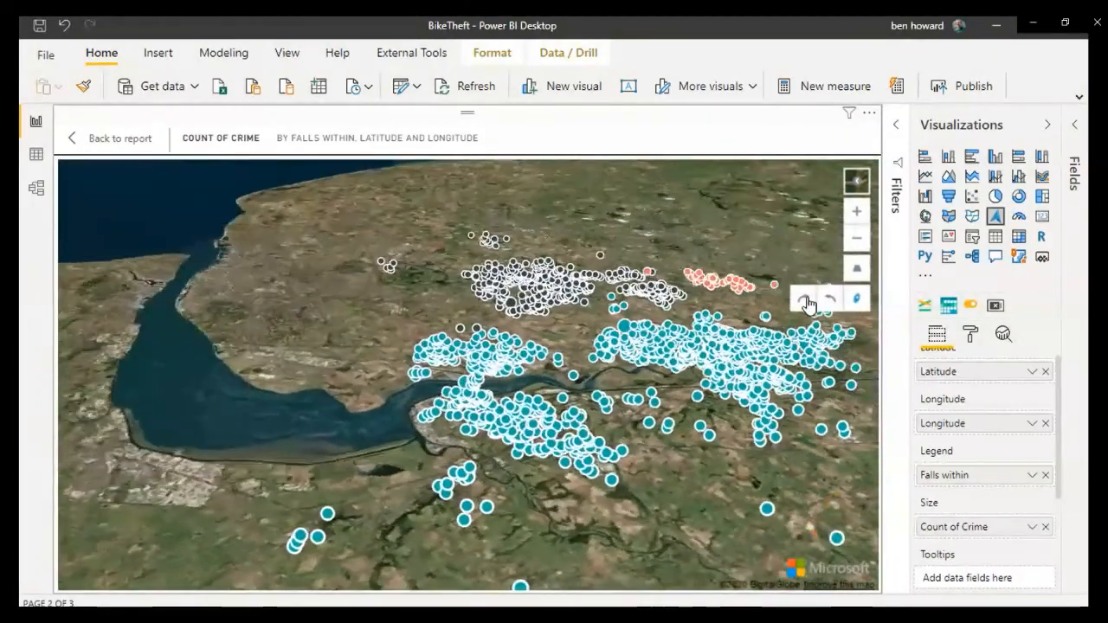
left_click(804, 299)
mouse_move(855, 275)
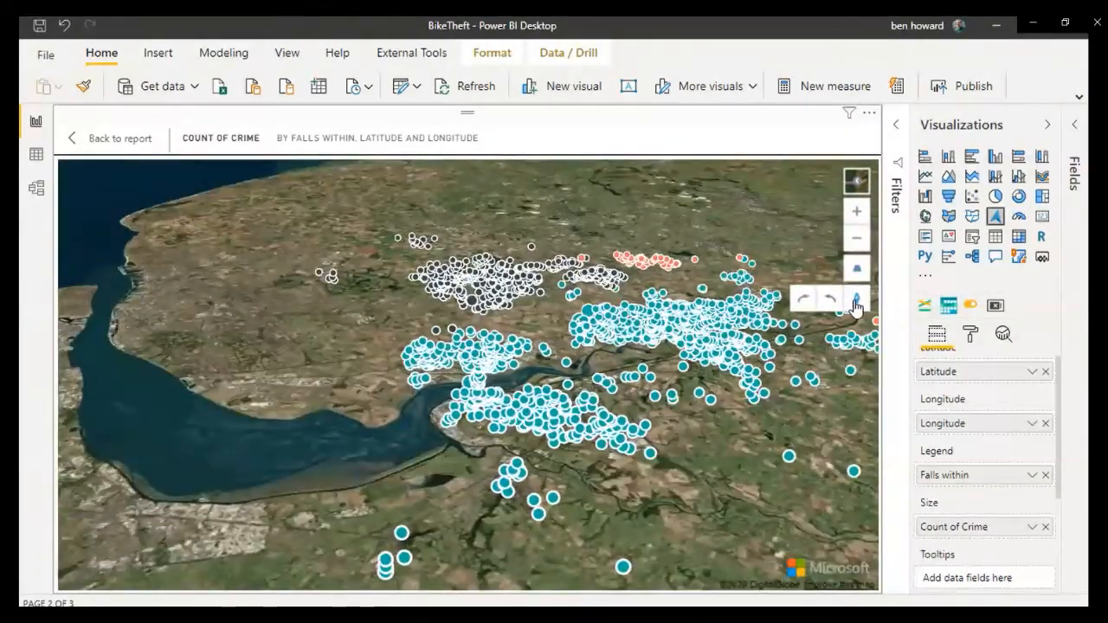
left_click(856, 275)
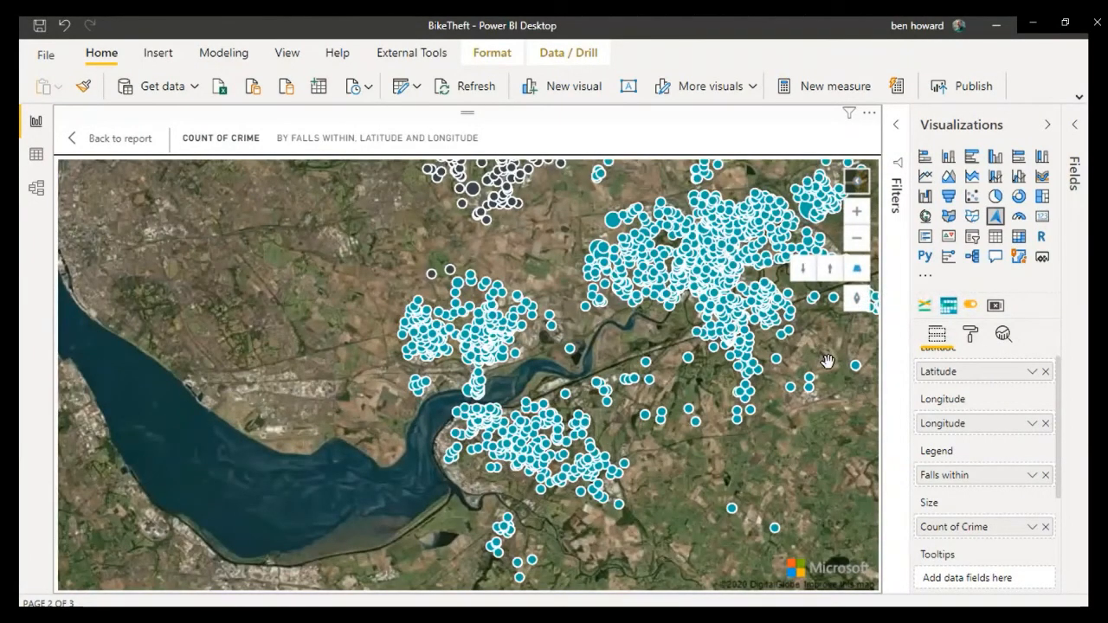
Step: Review the map visual's fields and its map settings from auto zoom to map style, and expand the Bubbles settings
scroll(1059, 396, "up", 1)
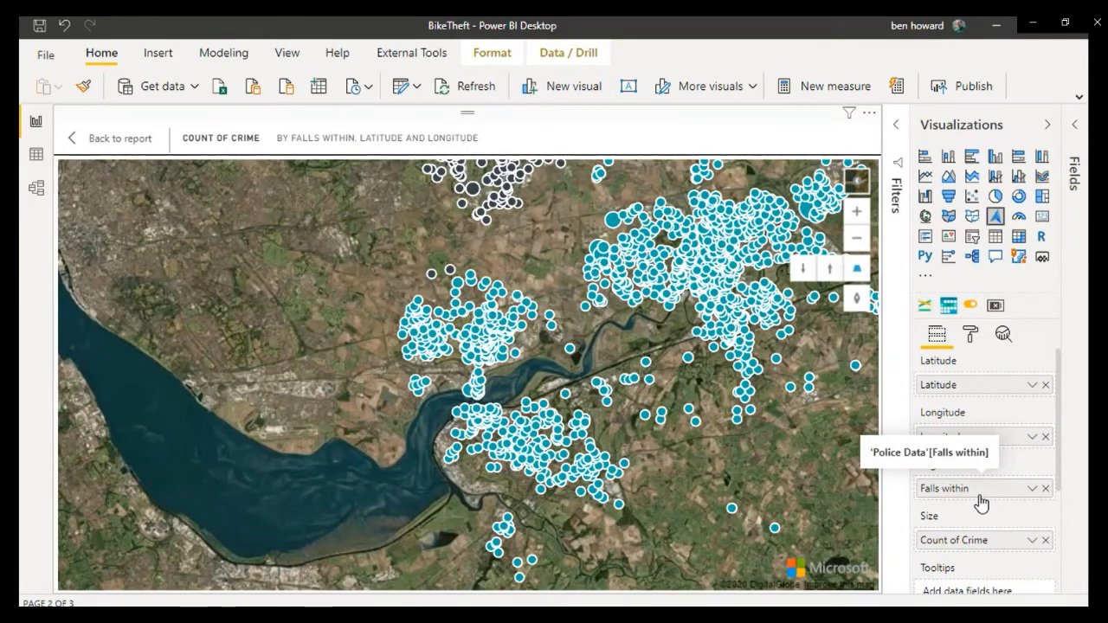
scroll(539, 474, "up", 2)
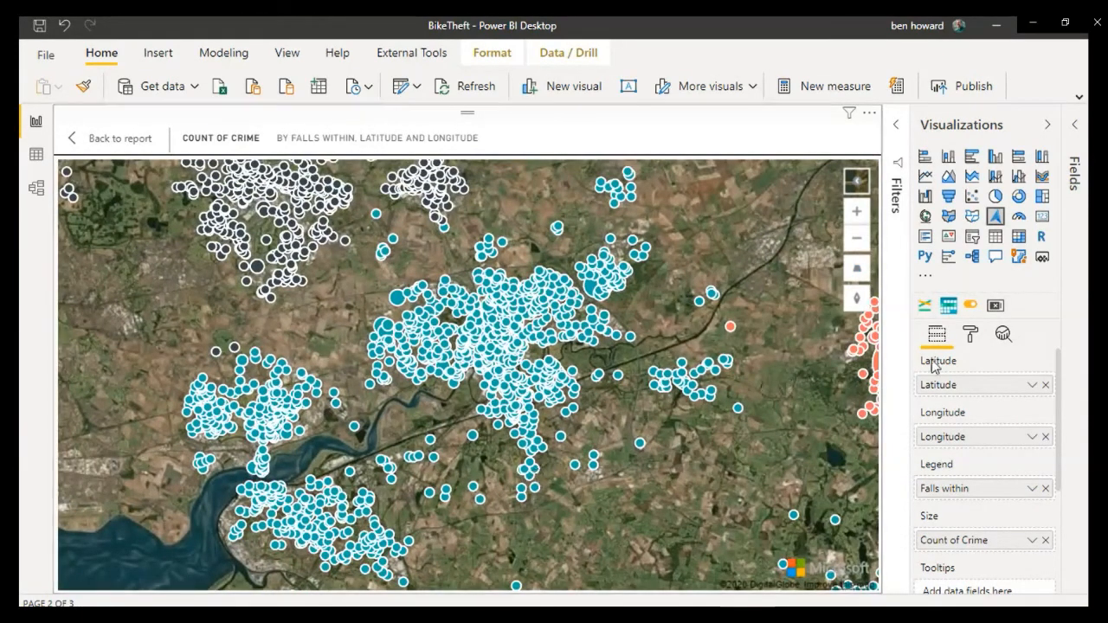
left_click(971, 337)
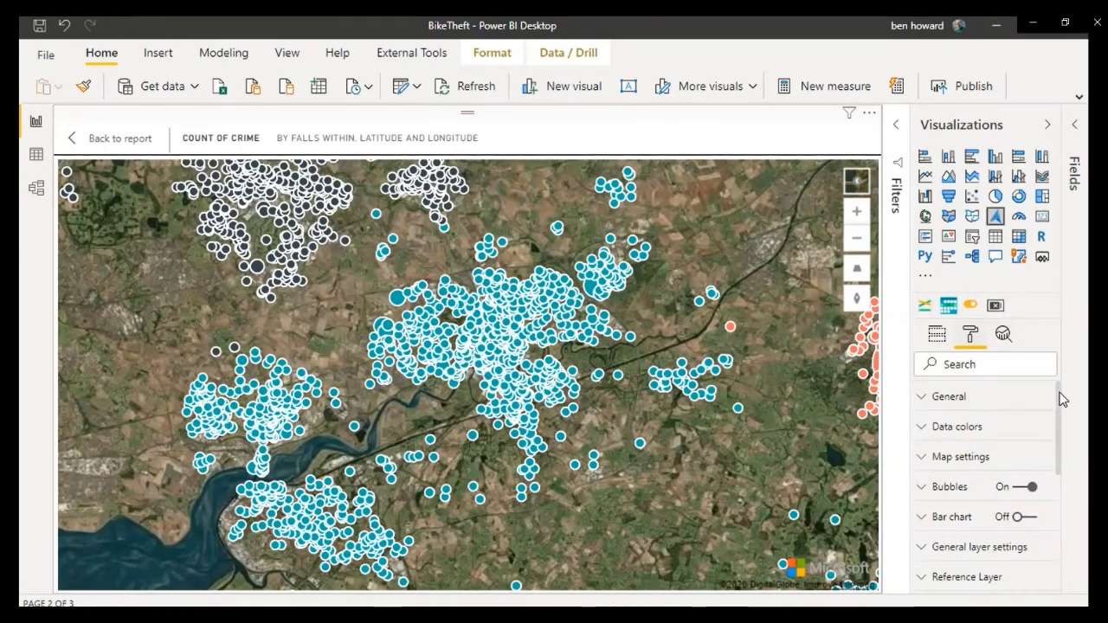
left_click_drag(1062, 404, 1062, 419)
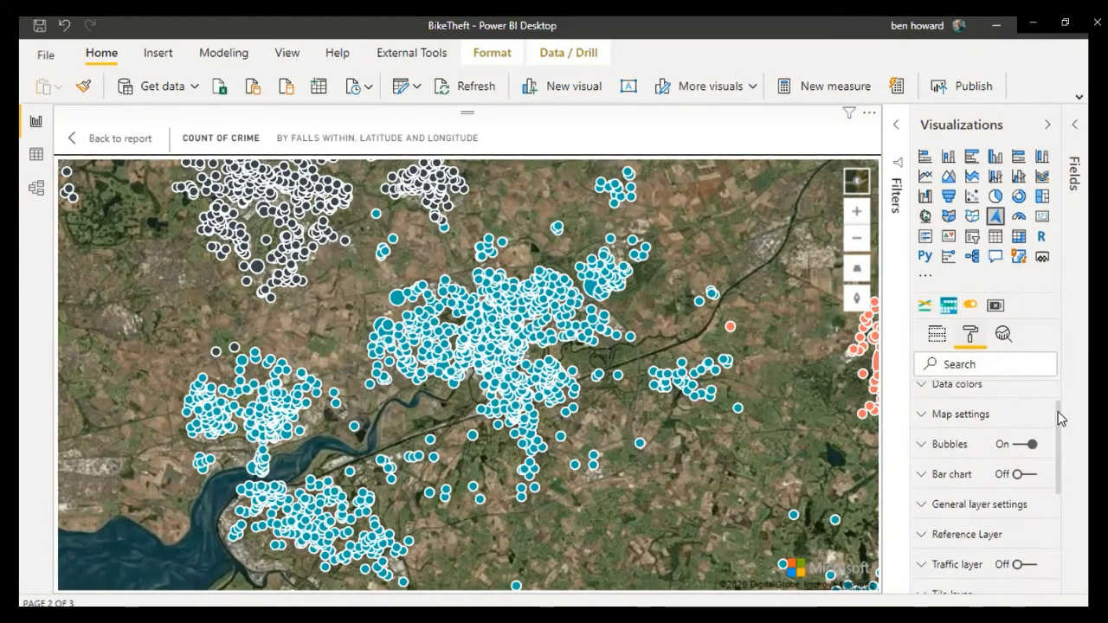
left_click_drag(1058, 412, 1059, 413)
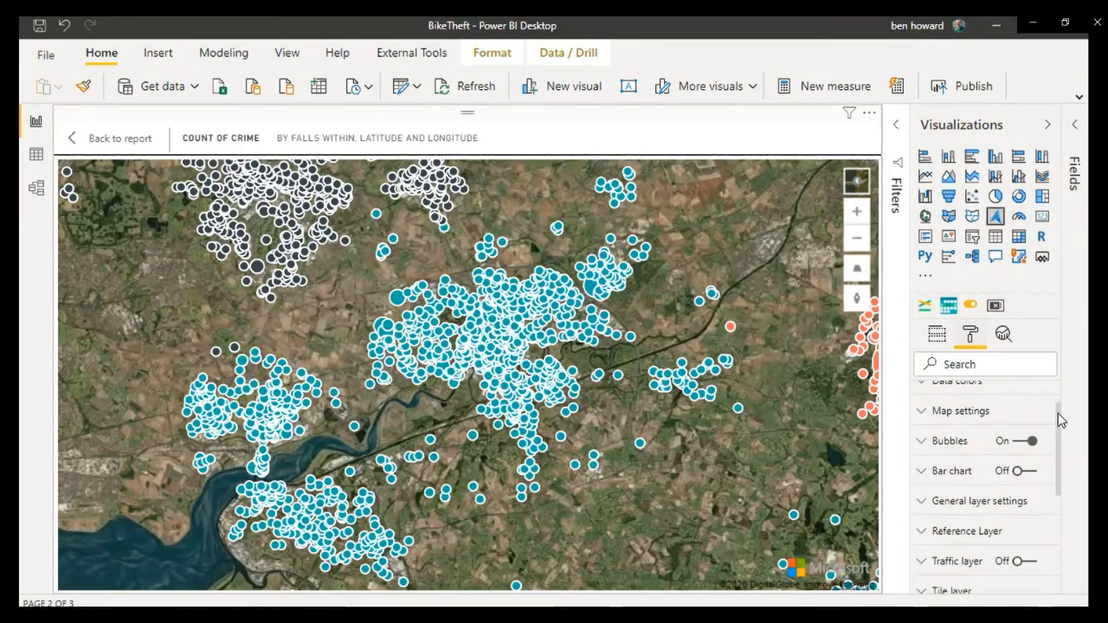
left_click(928, 415)
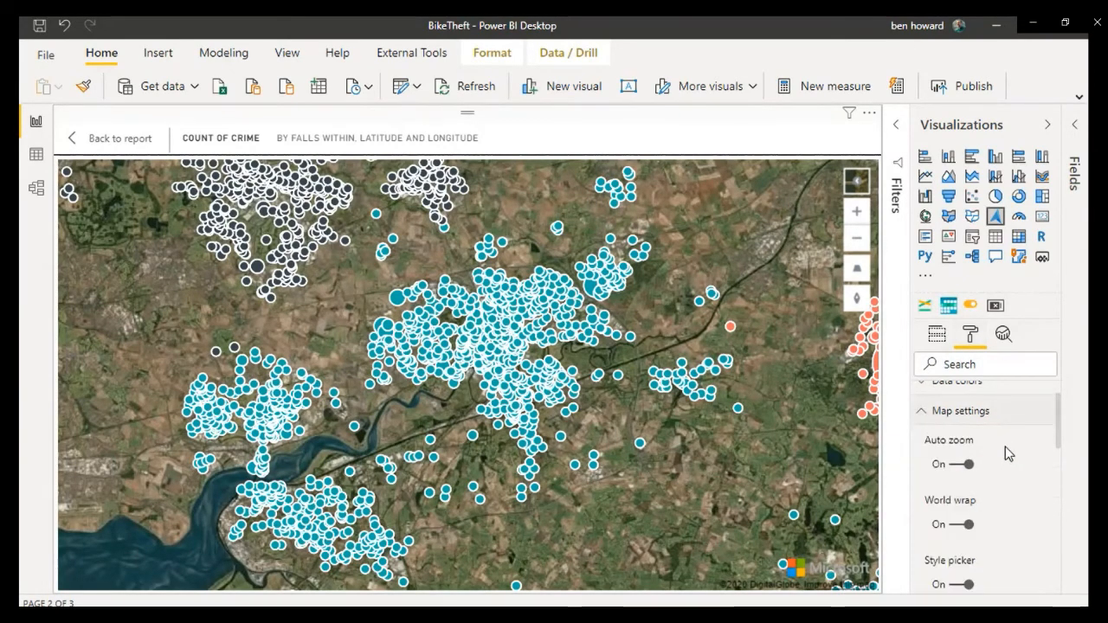
scroll(979, 445, "down", 2)
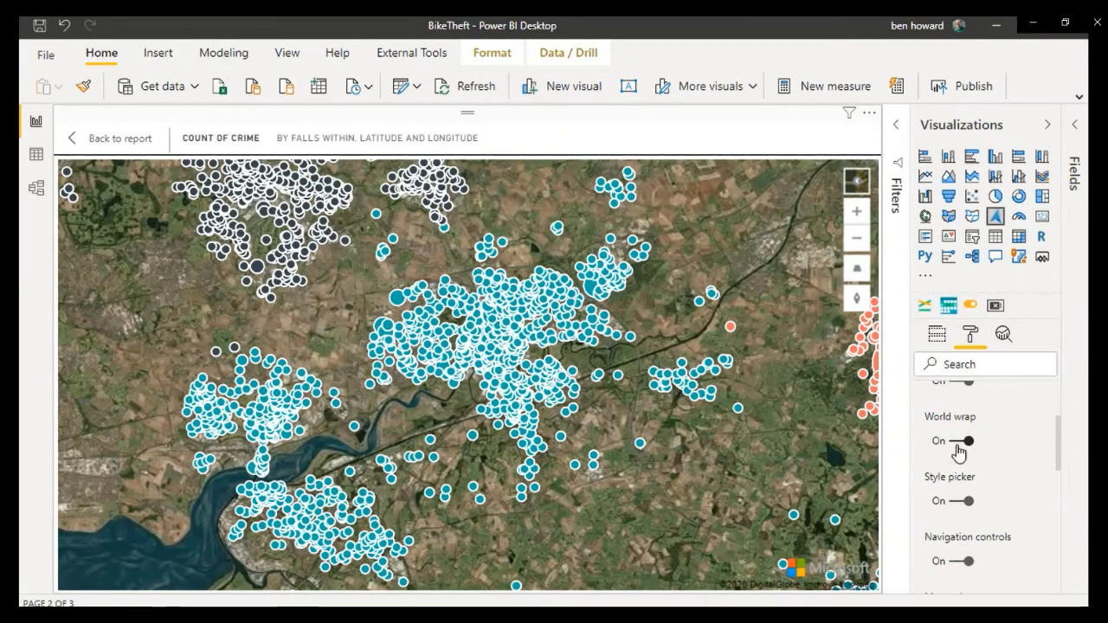
scroll(958, 453, "up", 1)
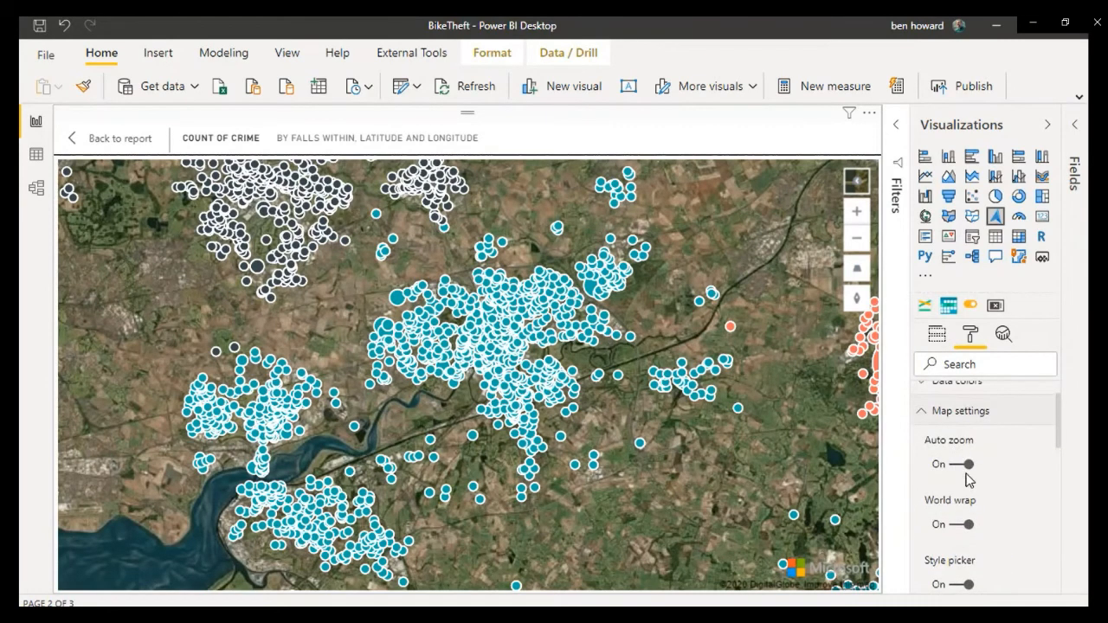
scroll(966, 476, "down", 1)
scroll(968, 481, "down", 3)
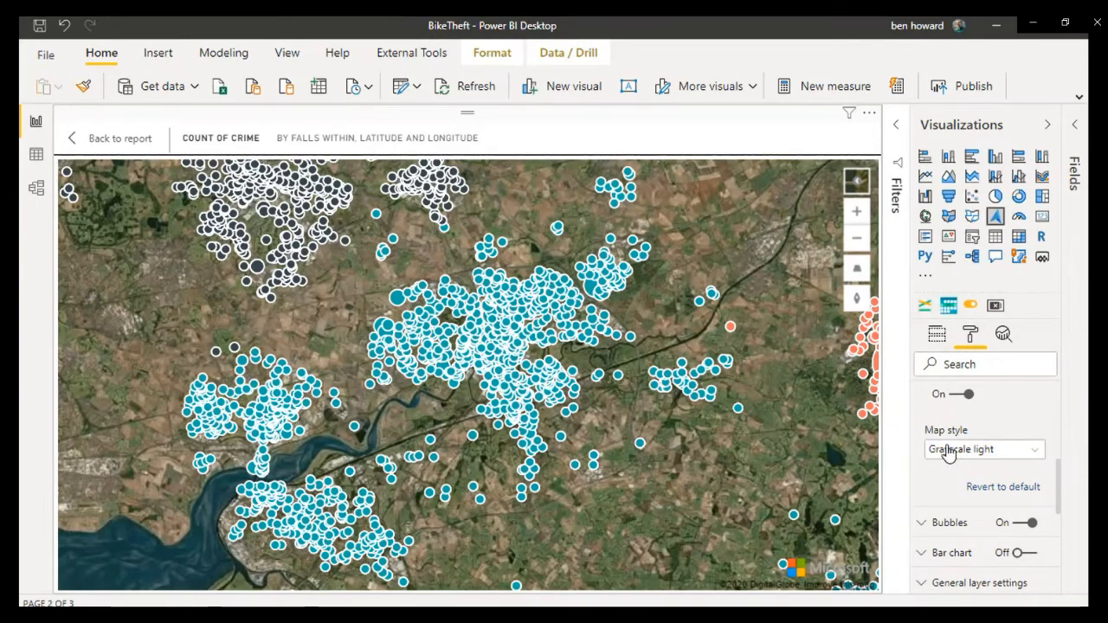
scroll(963, 488, "down", 1)
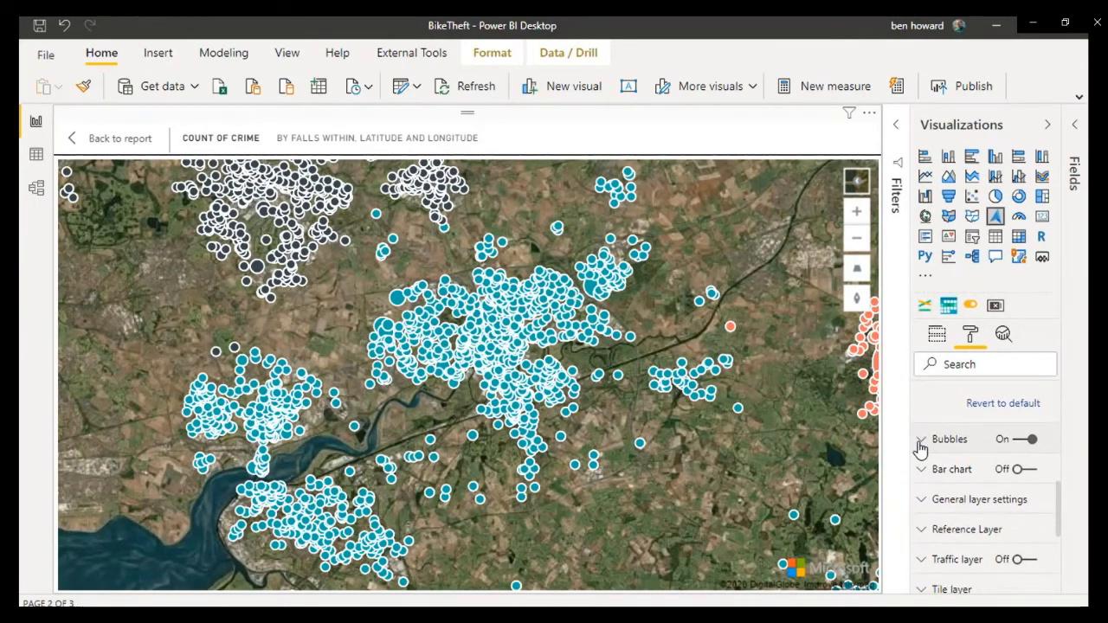
left_click(920, 445)
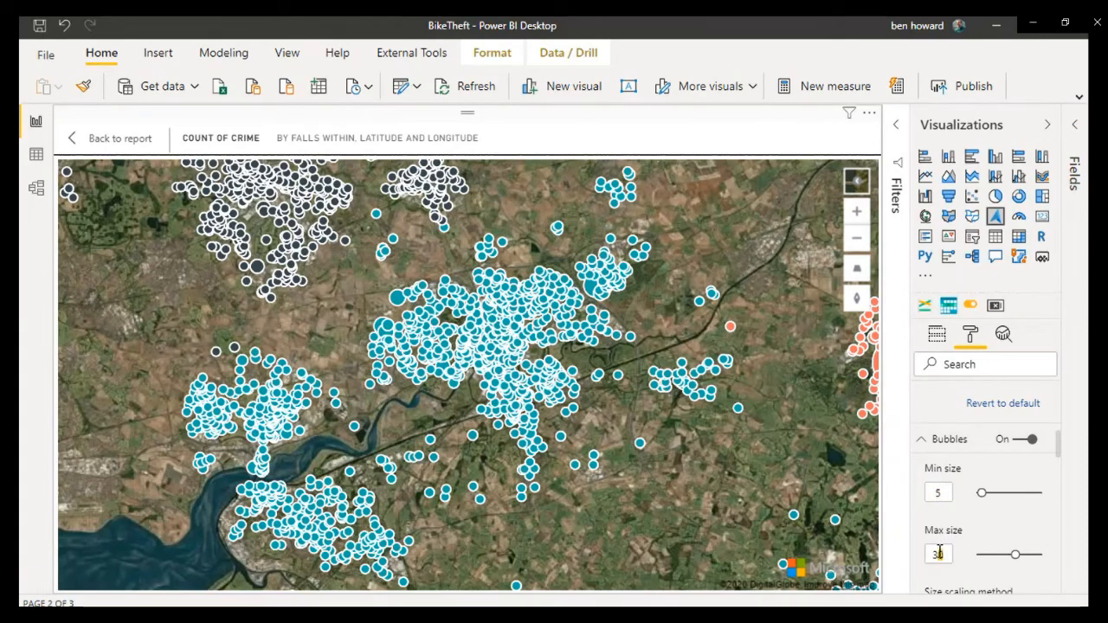
Step: Set the bubbles' minimum size to 5 and maximum size to 21, and check a bubble's details on the map
left_click(951, 496)
type("2")
left_click(926, 552)
left_click_drag(950, 491, 929, 493)
type("5")
left_click_drag(1014, 555, 1002, 555)
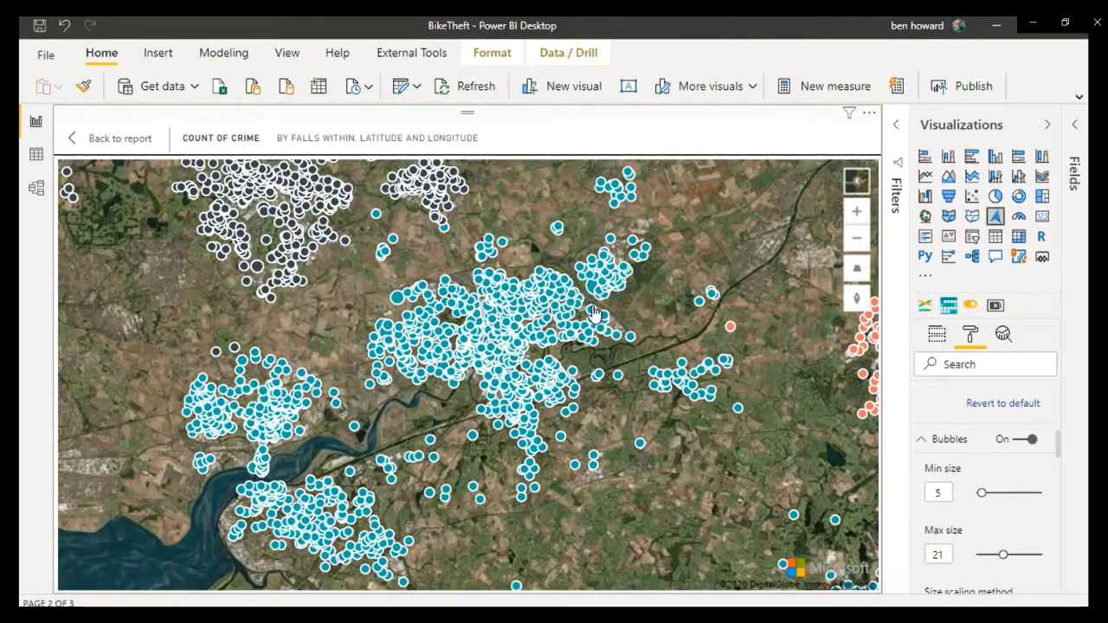
mouse_move(592, 292)
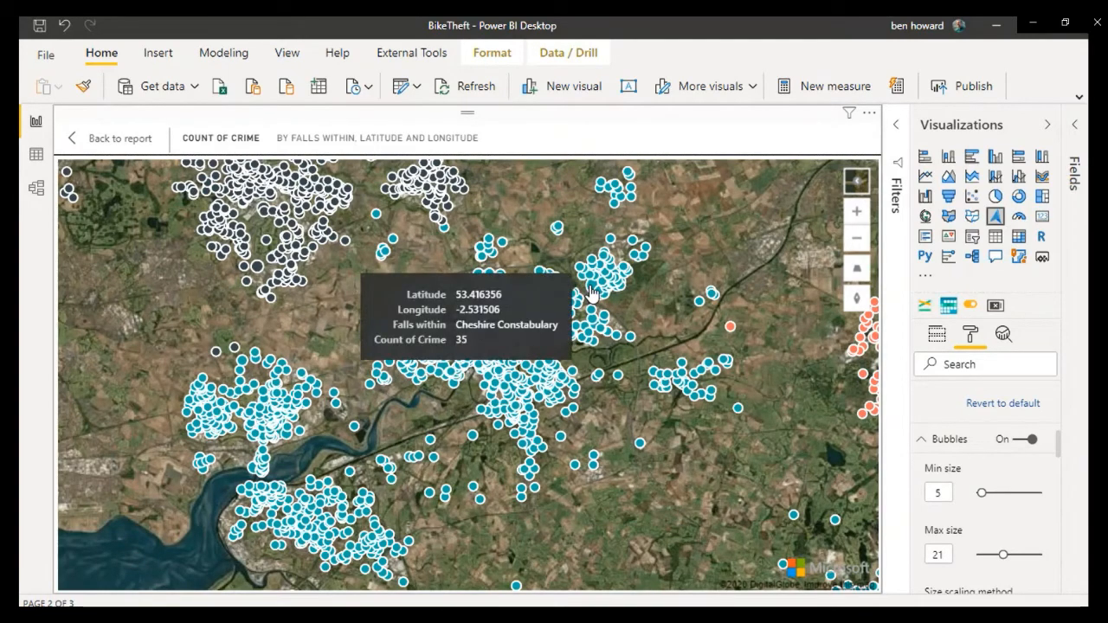
scroll(815, 451, "down", 1)
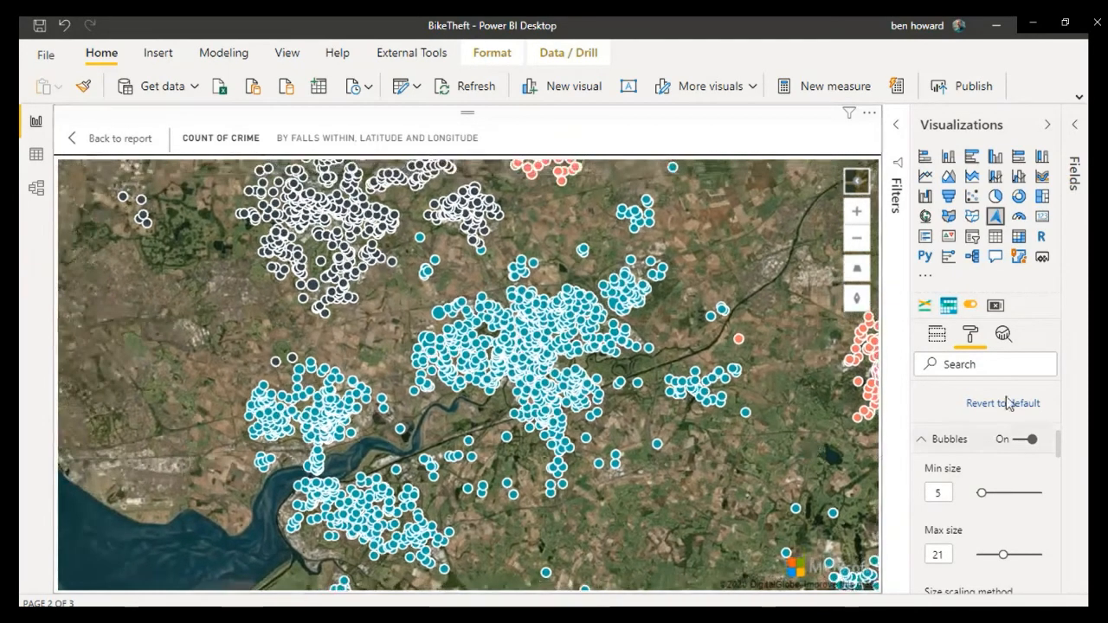
Step: View the available size scaling methods while keeping Linear, and set the bubbles' fill transparency to 76%
scroll(1018, 520, "down", 4)
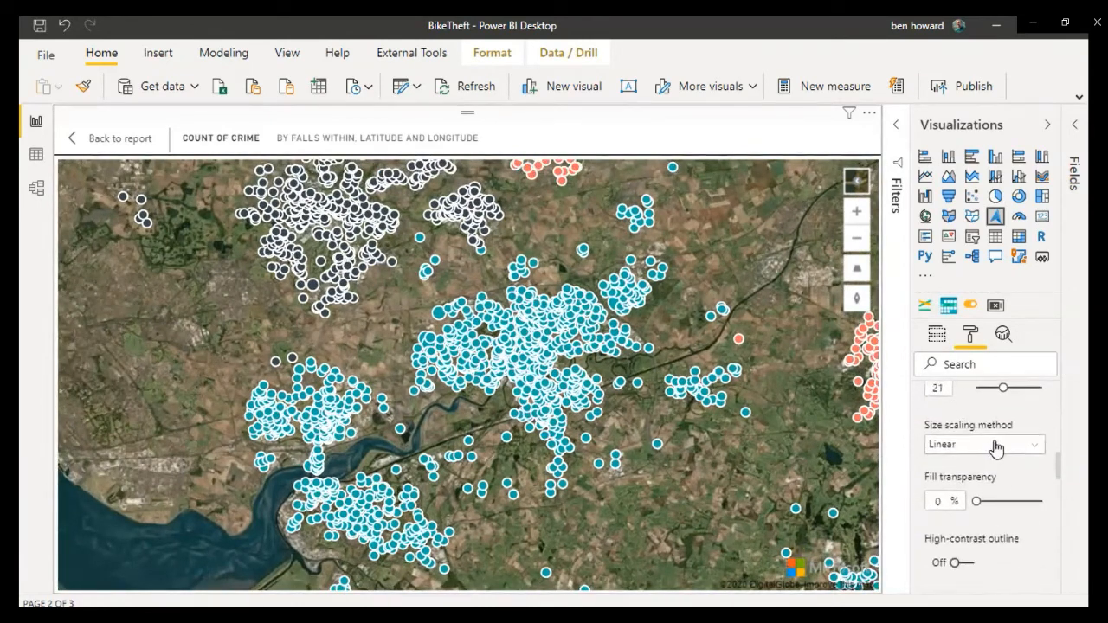
left_click(995, 445)
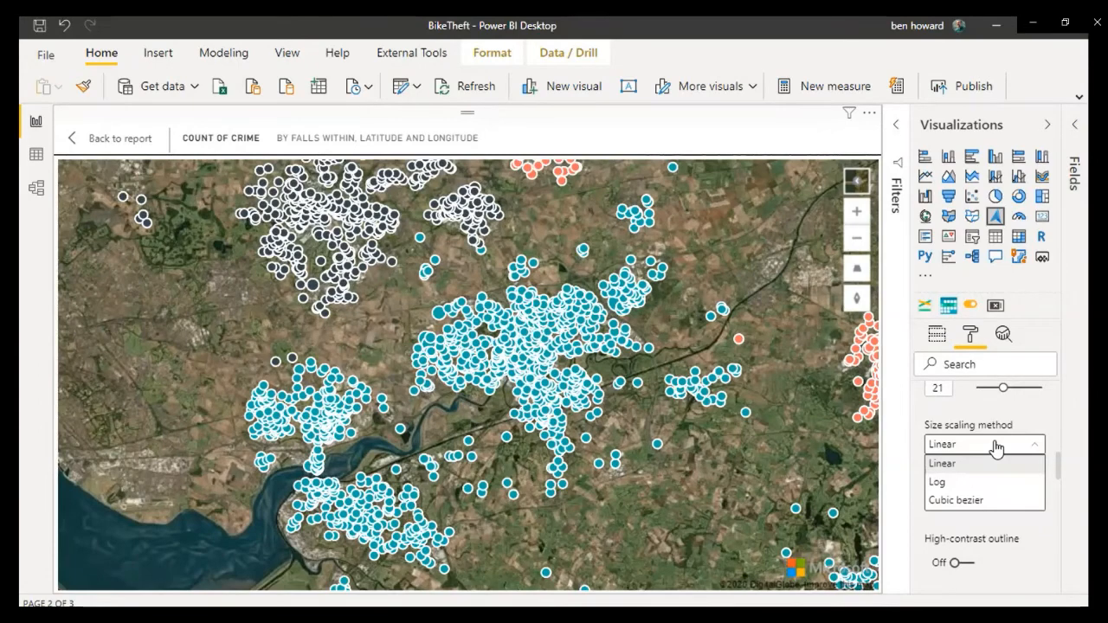
left_click(996, 445)
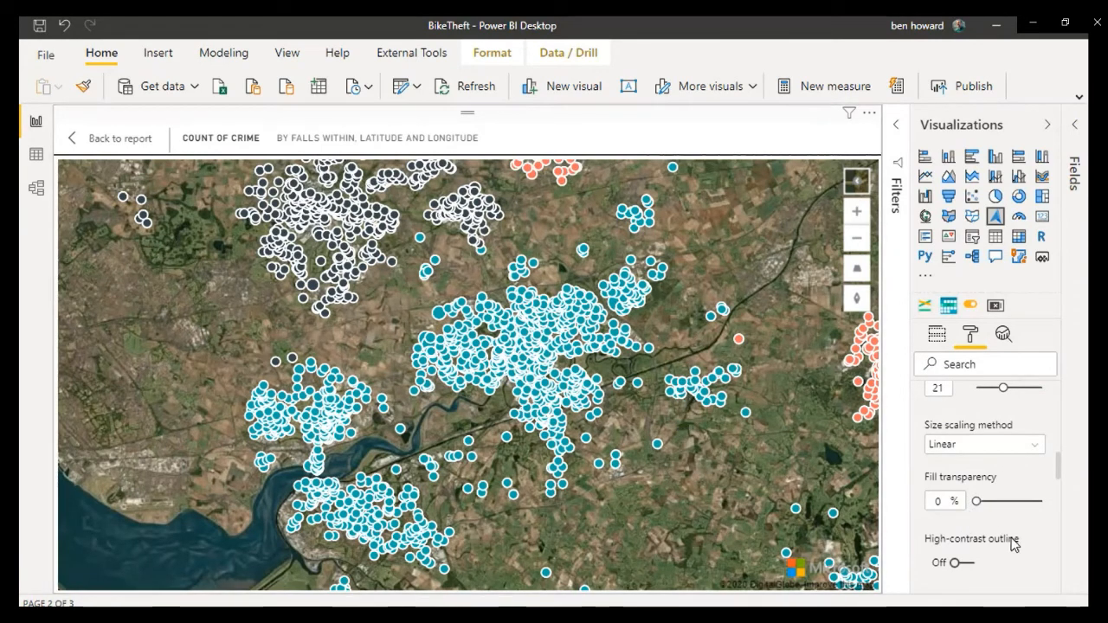
left_click_drag(978, 504, 1026, 509)
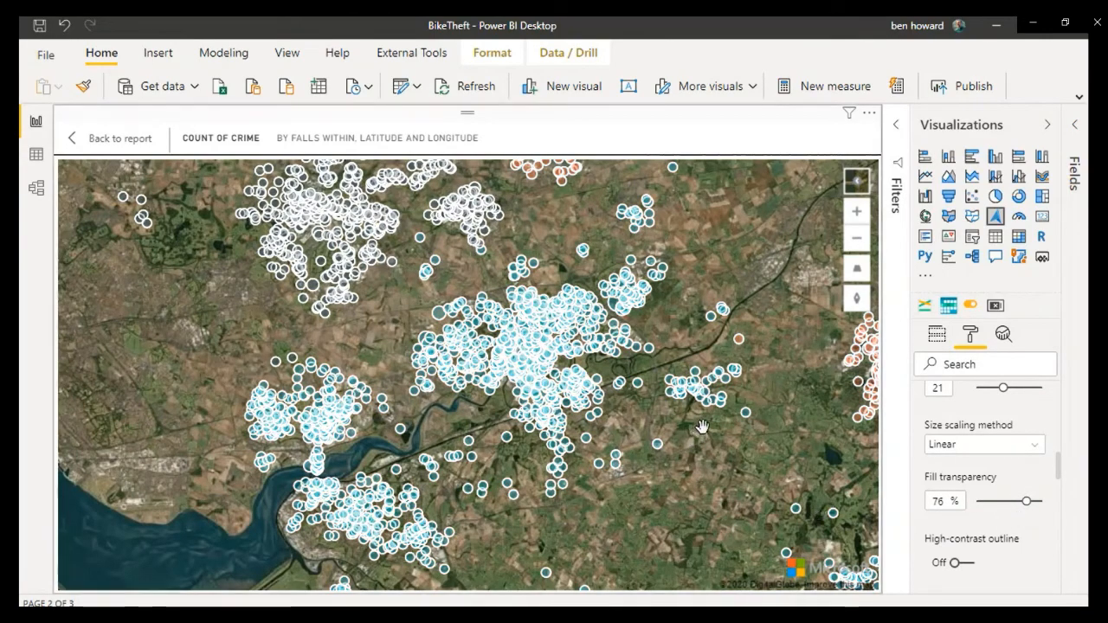
Step: Set the bubbles' minimum size to 21 and maximum size to 43, and check the details of a single bubble beside the motorway
scroll(702, 427, "up", 2)
scroll(703, 427, "up", 3)
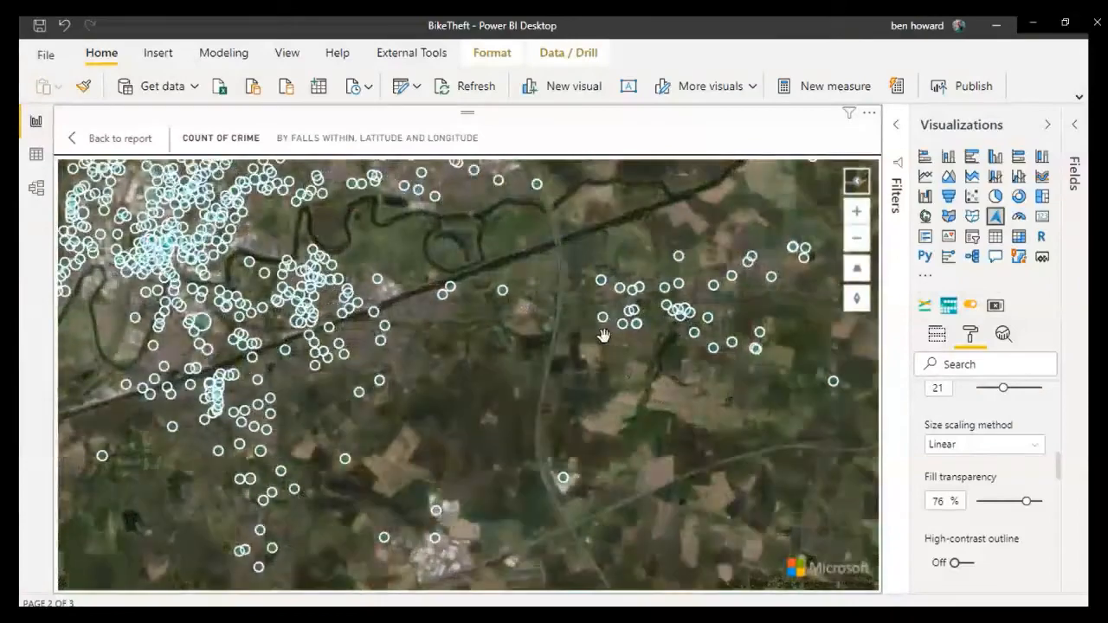
left_click_drag(585, 311, 591, 402)
scroll(591, 402, "up", 2)
left_click_drag(534, 254, 559, 408)
scroll(559, 408, "up", 2)
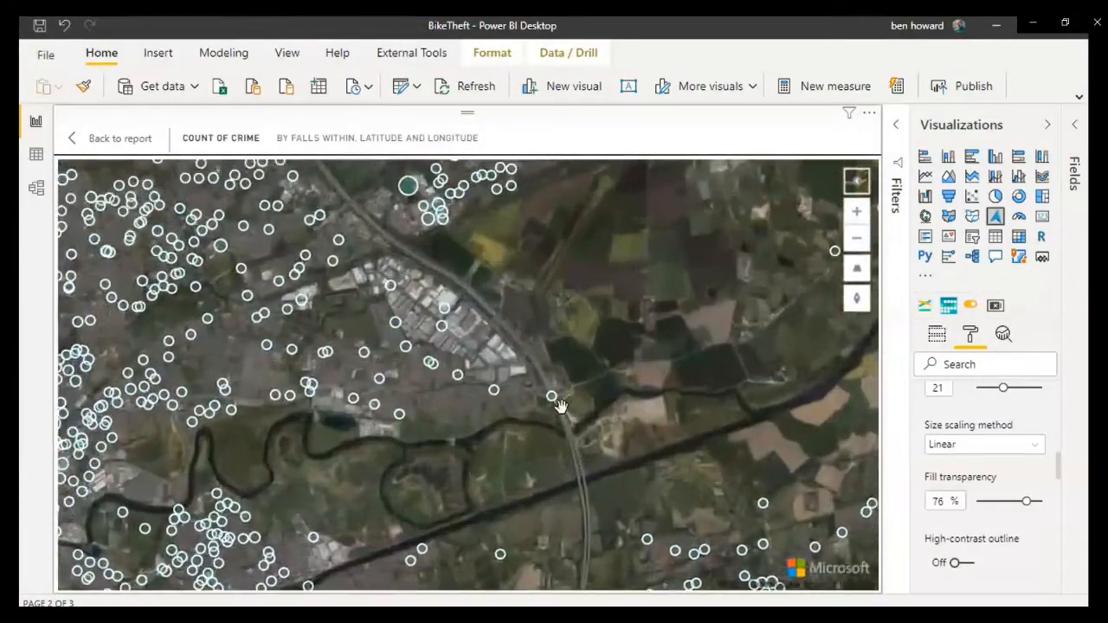
scroll(985, 407, "up", 2)
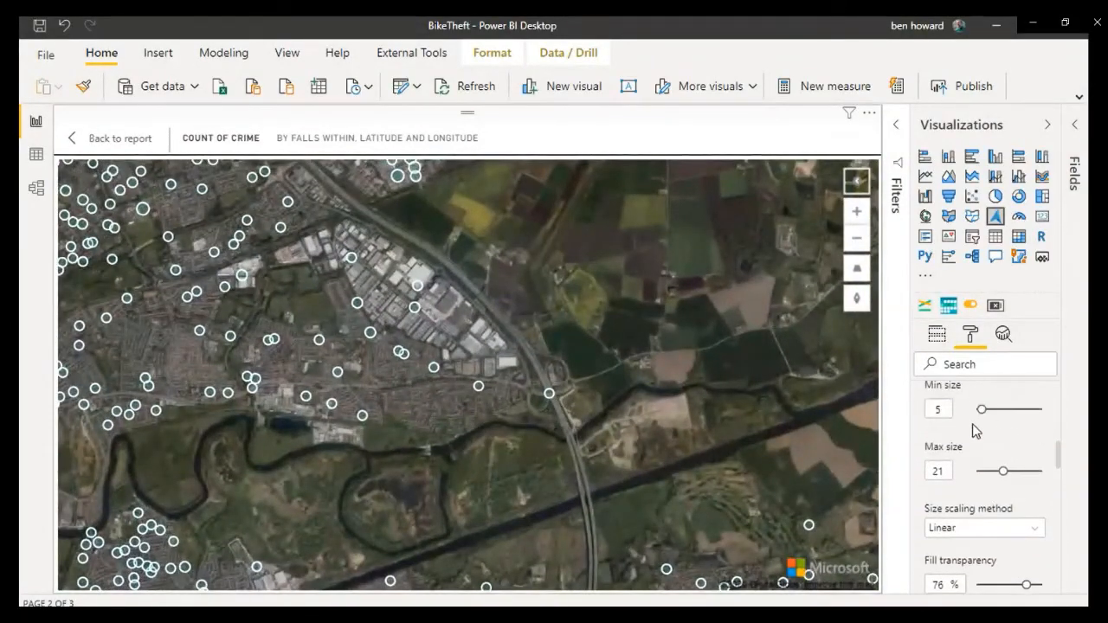
left_click_drag(981, 409, 1003, 409)
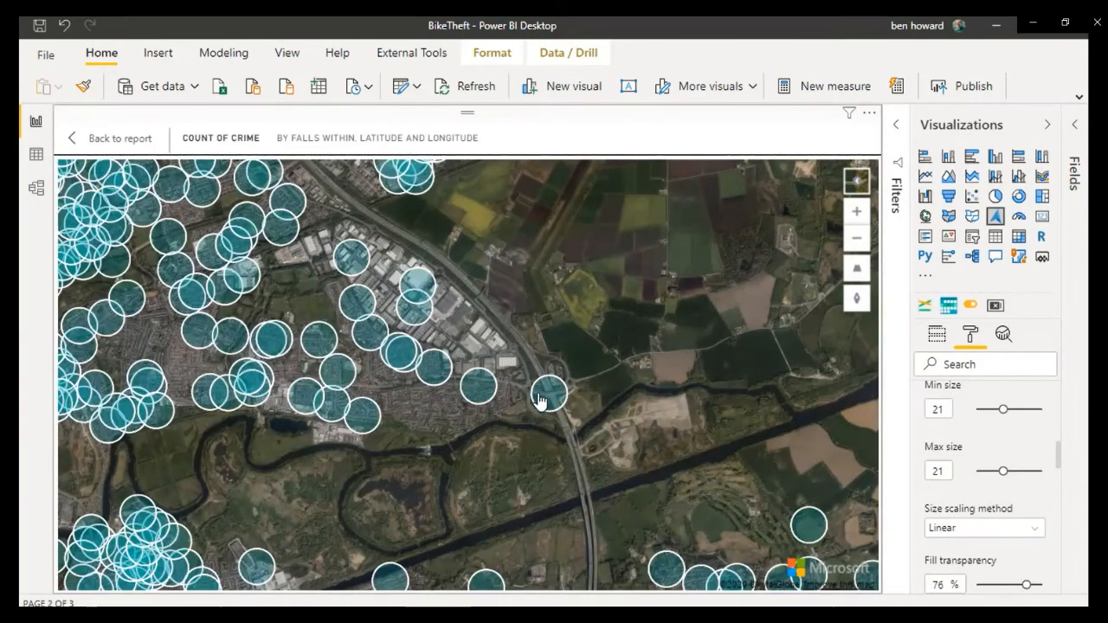
left_click_drag(1000, 472, 1032, 471)
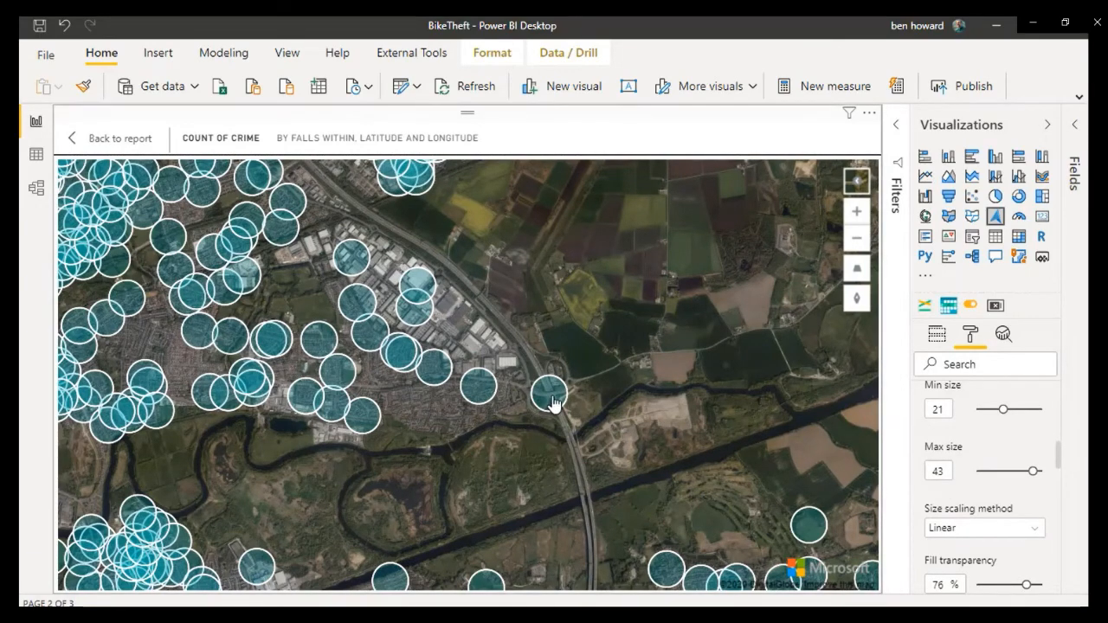
mouse_move(549, 394)
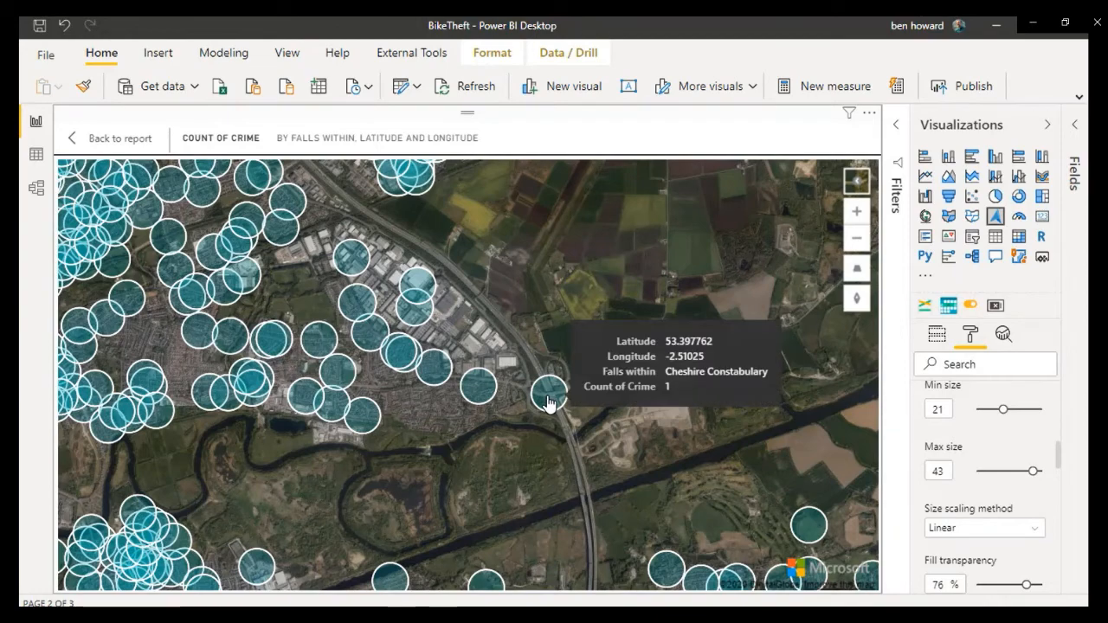
Step: Choose white as the bubbles' outline color and set the outline transparency to 58%
scroll(1003, 472, "down", 5)
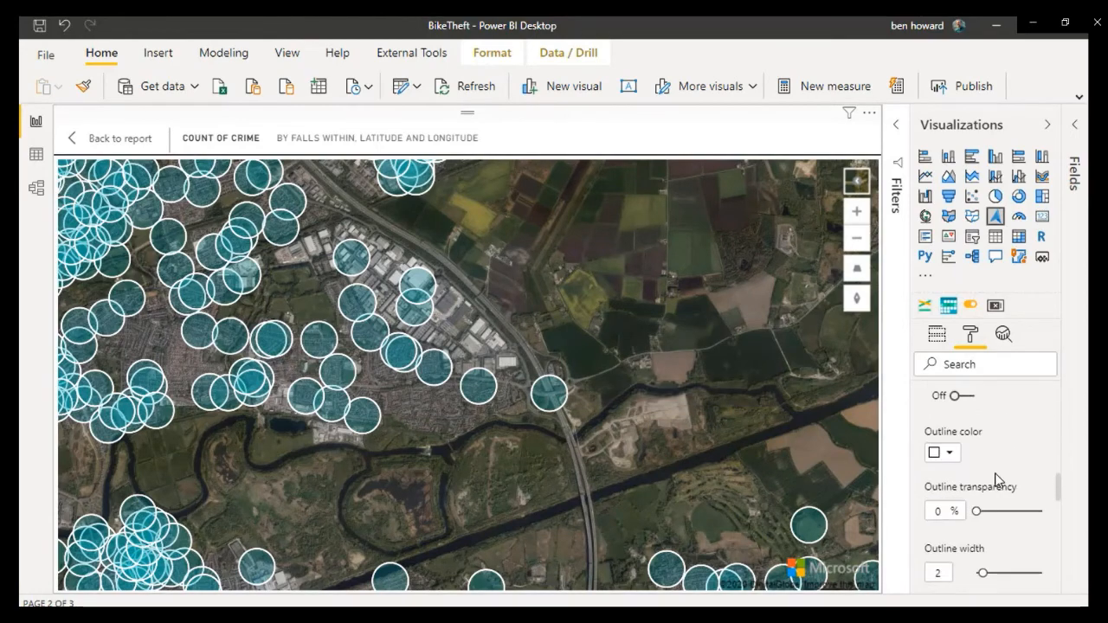
left_click(949, 453)
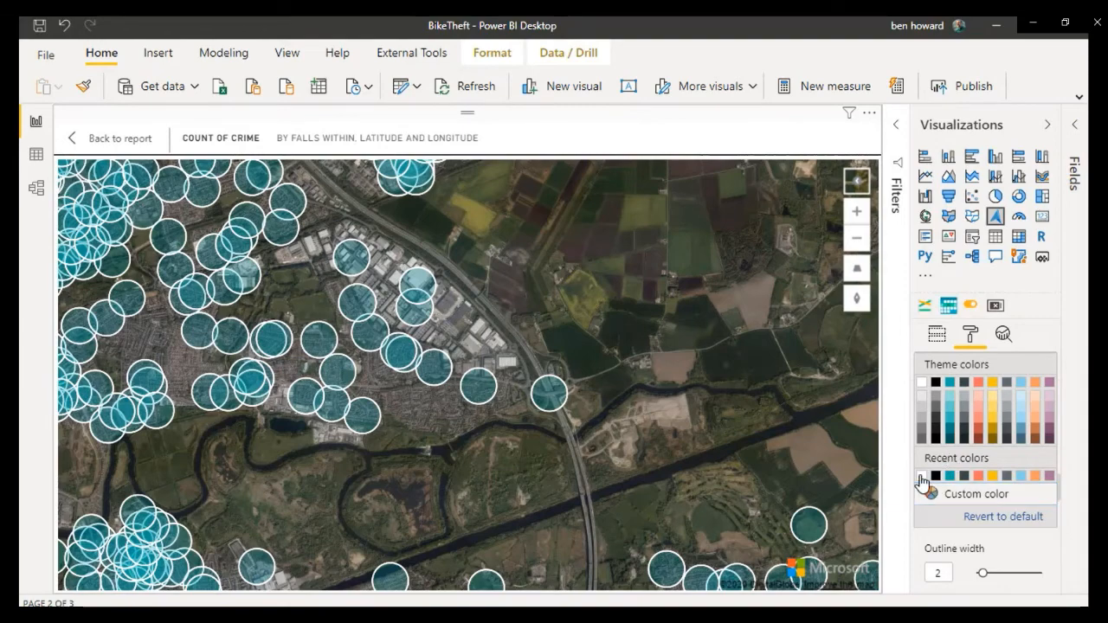
left_click(923, 476)
left_click_drag(978, 512, 1013, 512)
Step: Set the bubbles' blur to 66% and examine the blurred clusters across the wider region
scroll(1001, 522, "down", 1)
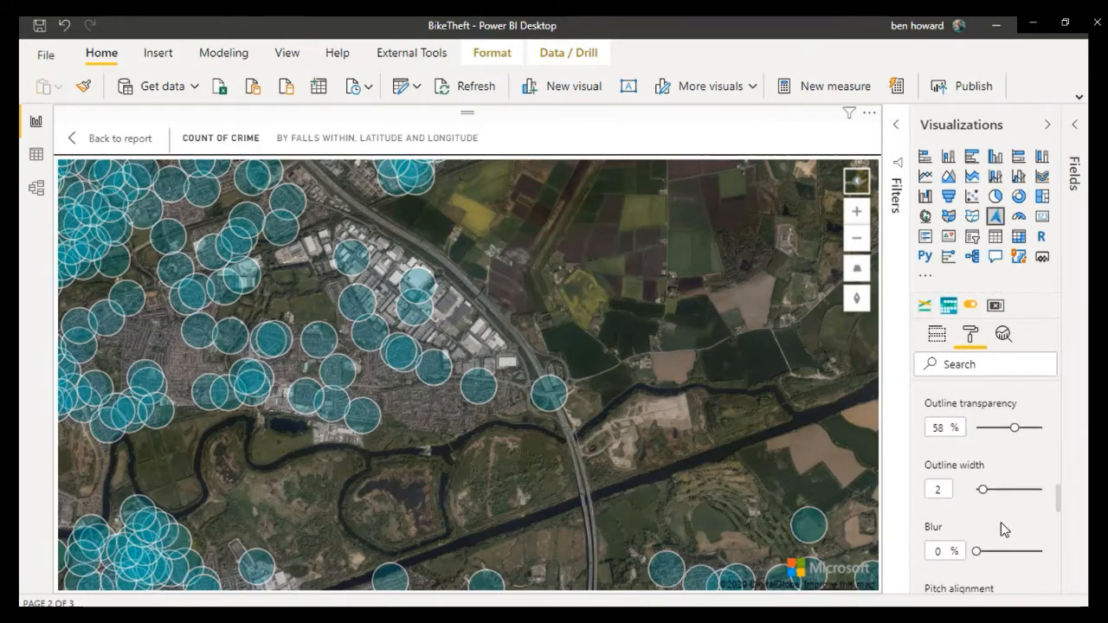
scroll(981, 491, "down", 1)
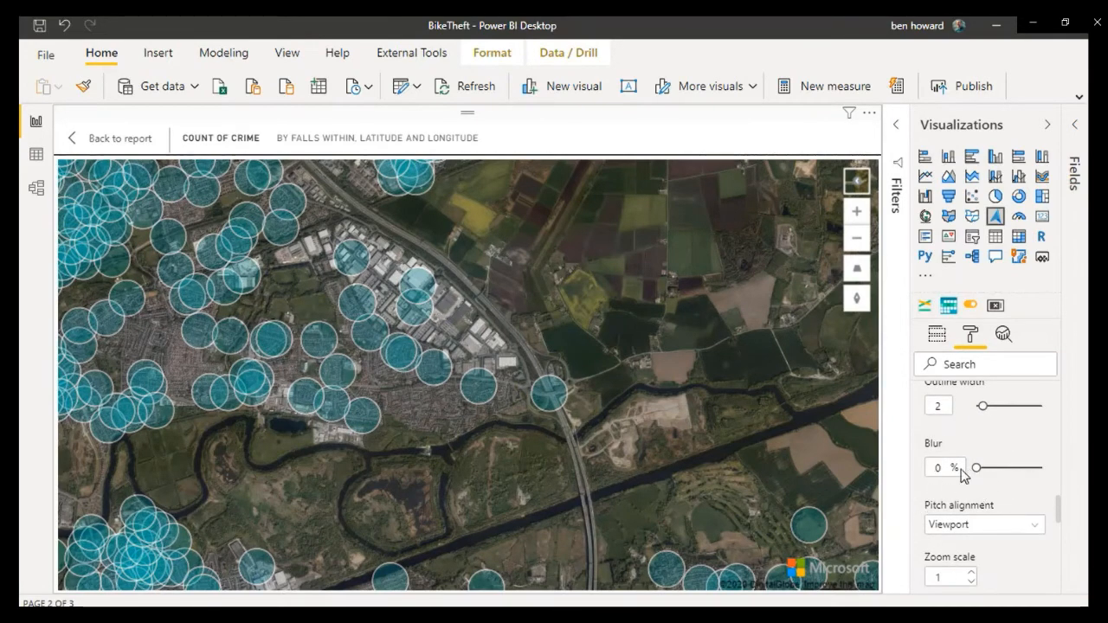
mouse_move(223, 294)
left_click_drag(975, 470, 1020, 480)
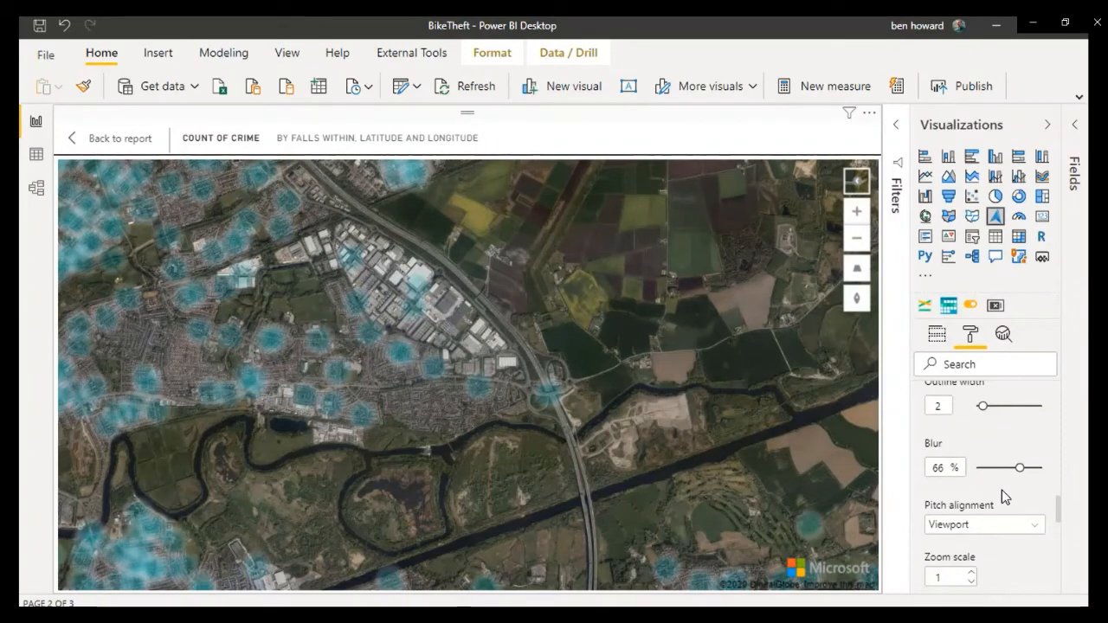
left_click(855, 246)
left_click(855, 246)
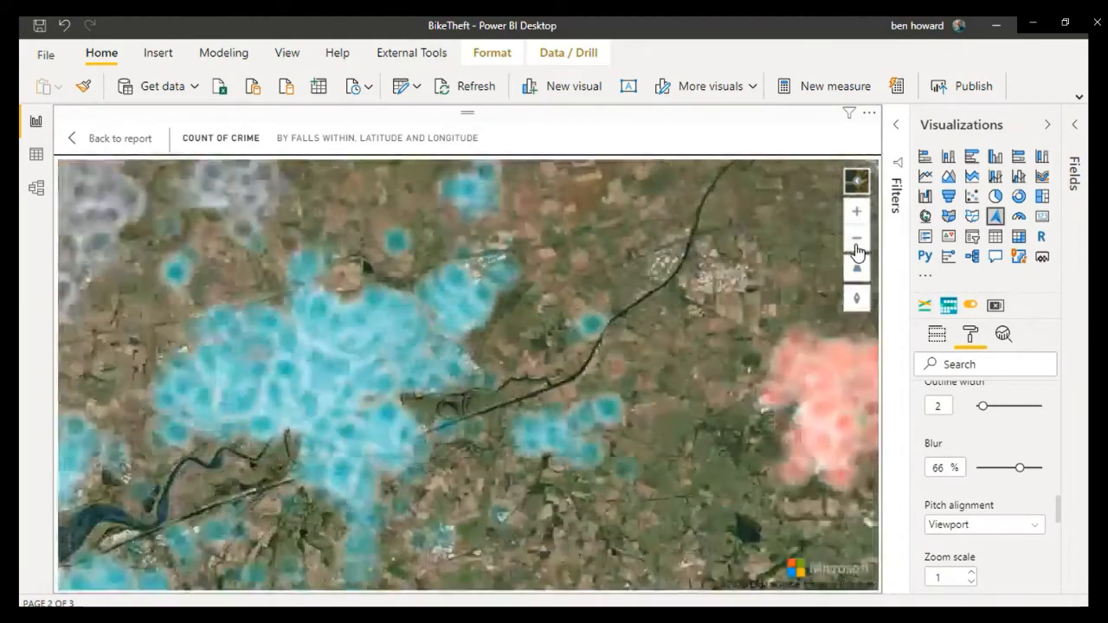
left_click(856, 248)
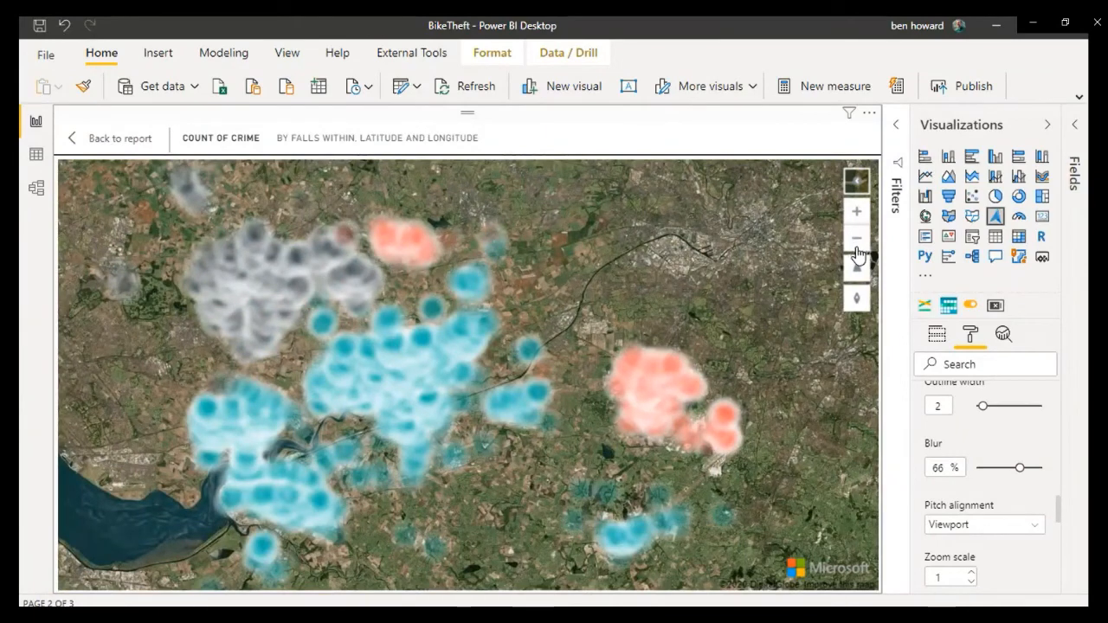
Step: Review the remaining bubble zoom and layer position options and read the description of the Reference Layer setting
scroll(1032, 428, "down", 3)
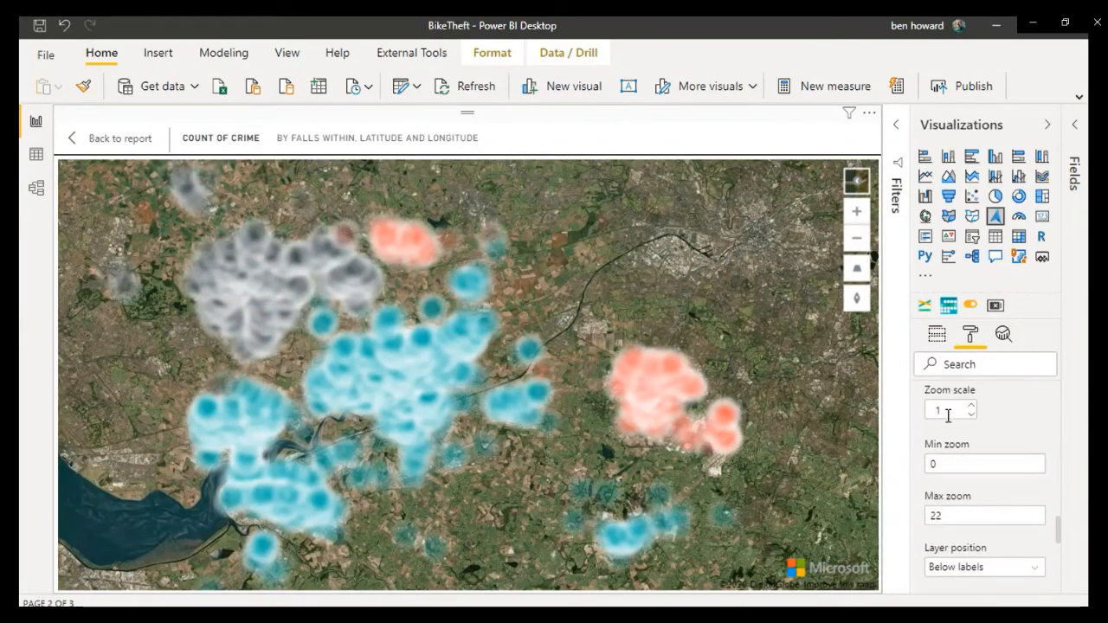
scroll(976, 451, "down", 4)
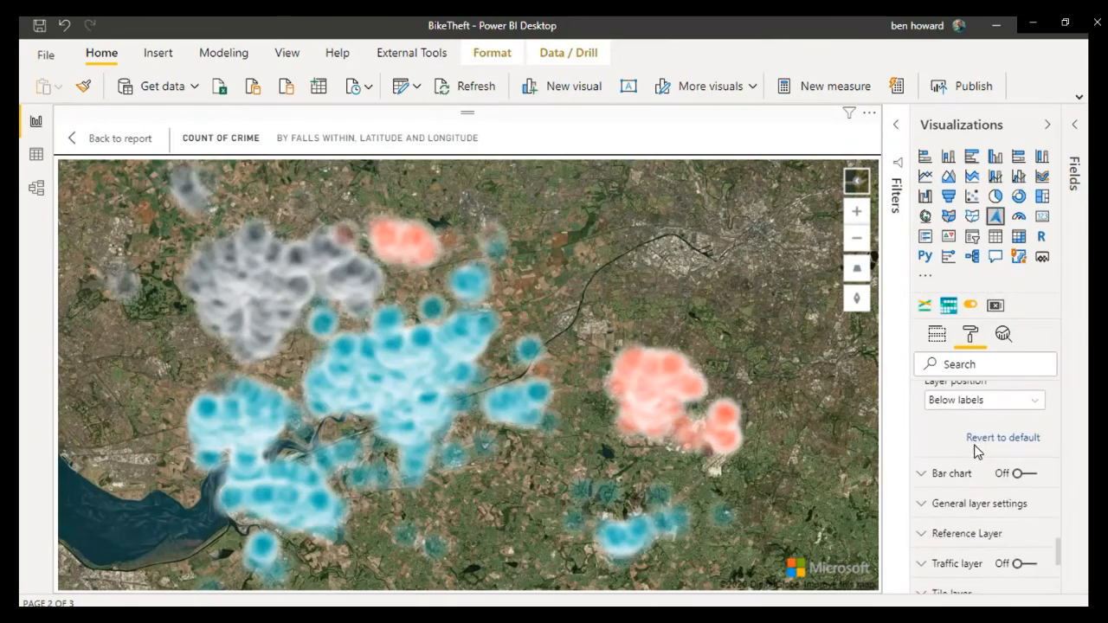
scroll(976, 451, "down", 2)
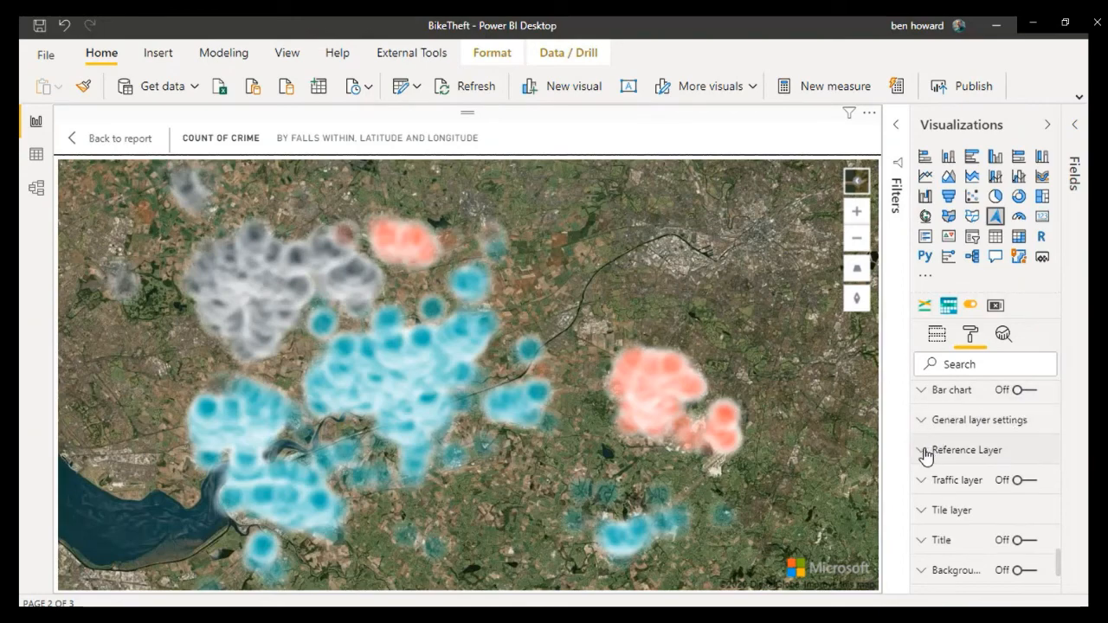
mouse_move(925, 455)
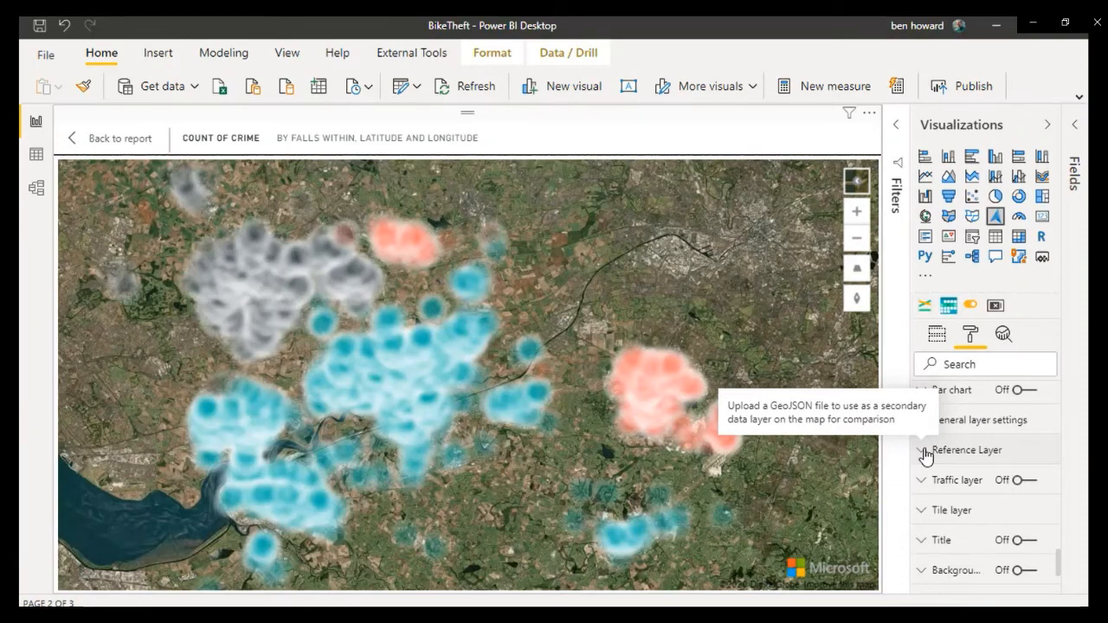
Step: Turn on the map's traffic layer, switch its incidents off and on again to compare, and inspect the incidents around the bubbles
left_click(1026, 481)
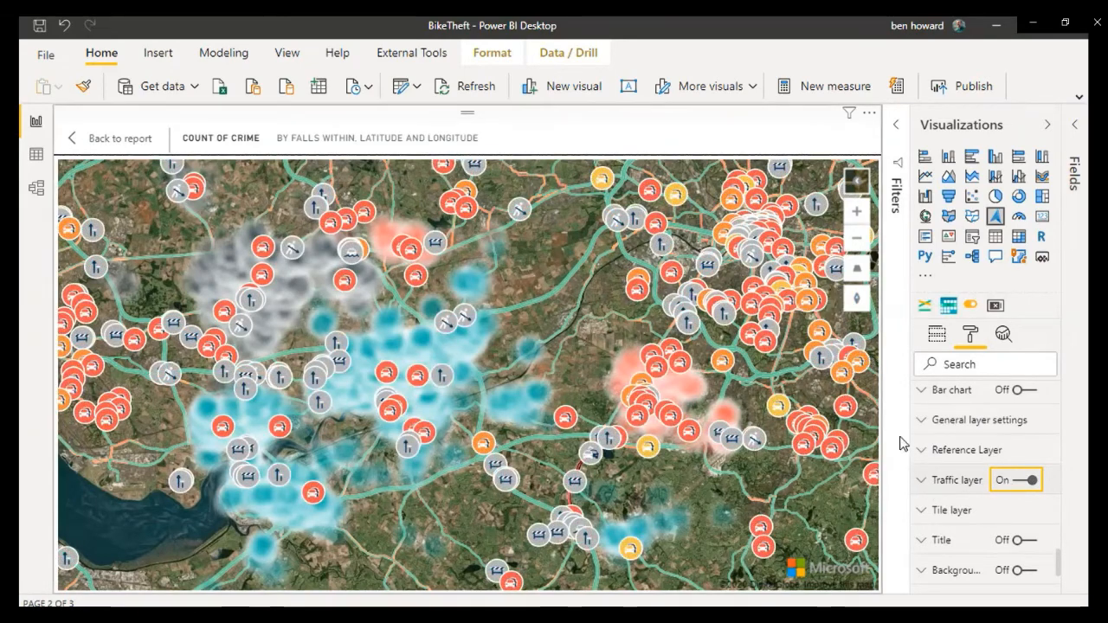
left_click(924, 483)
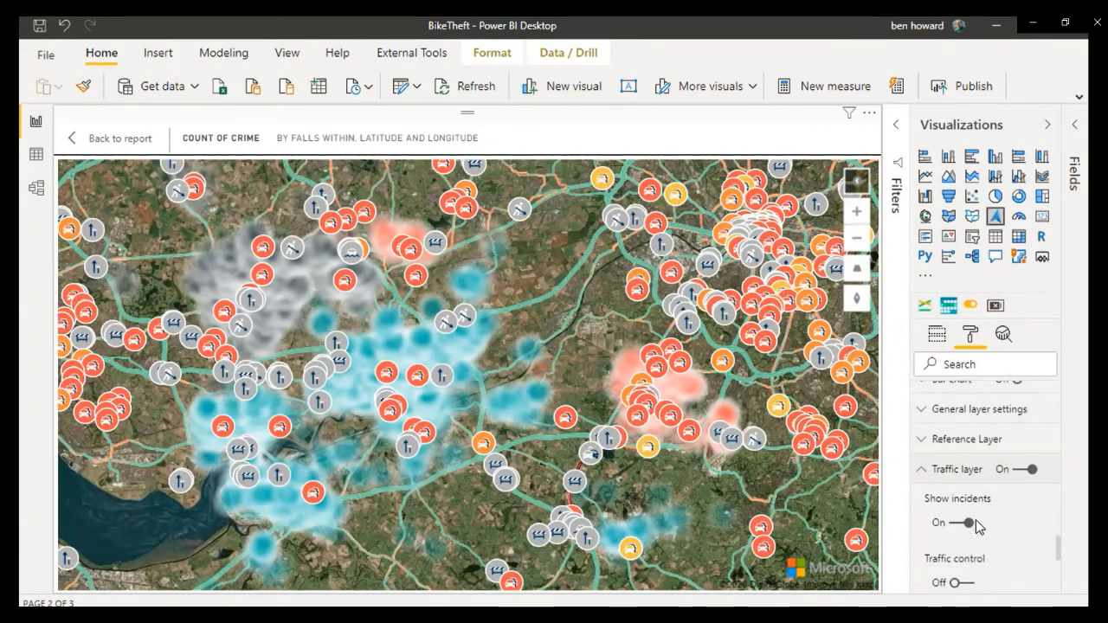
scroll(976, 520, "down", 1)
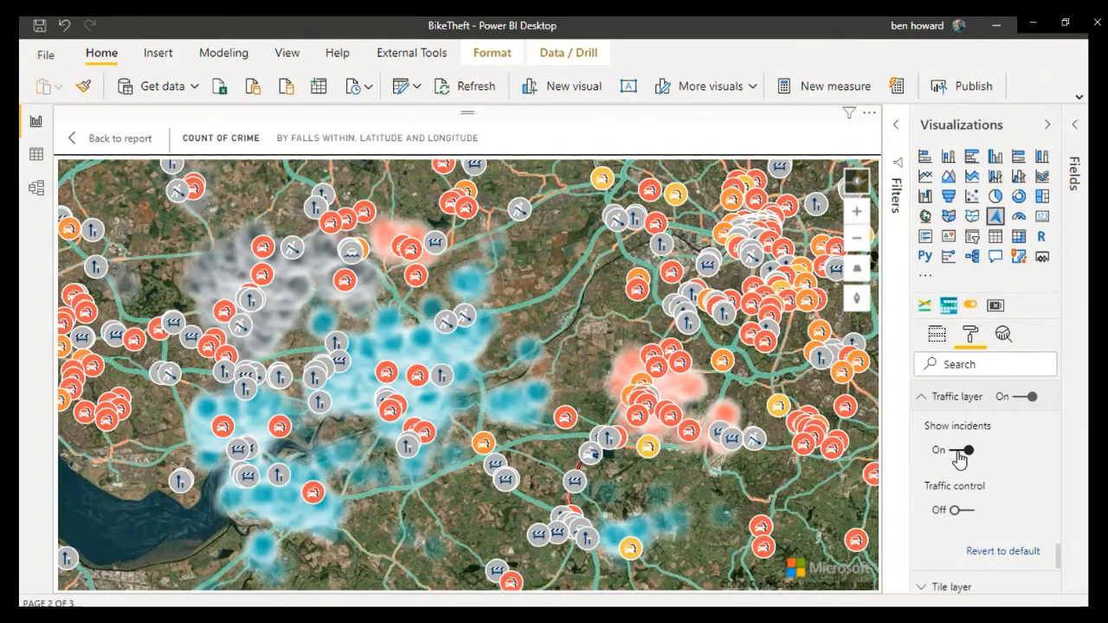
left_click(961, 451)
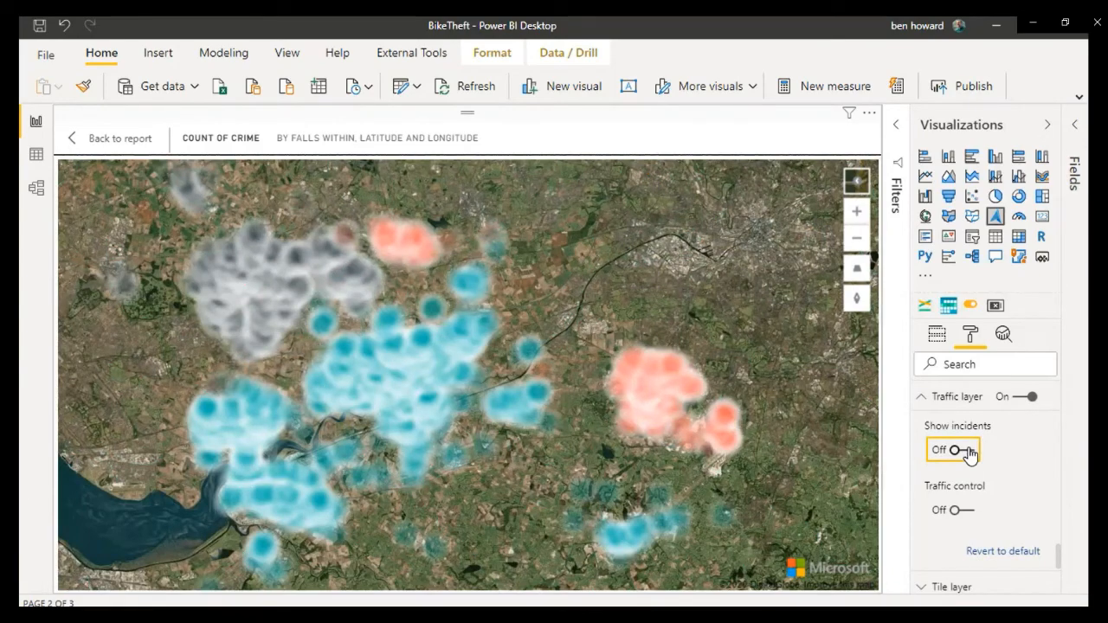
left_click(967, 452)
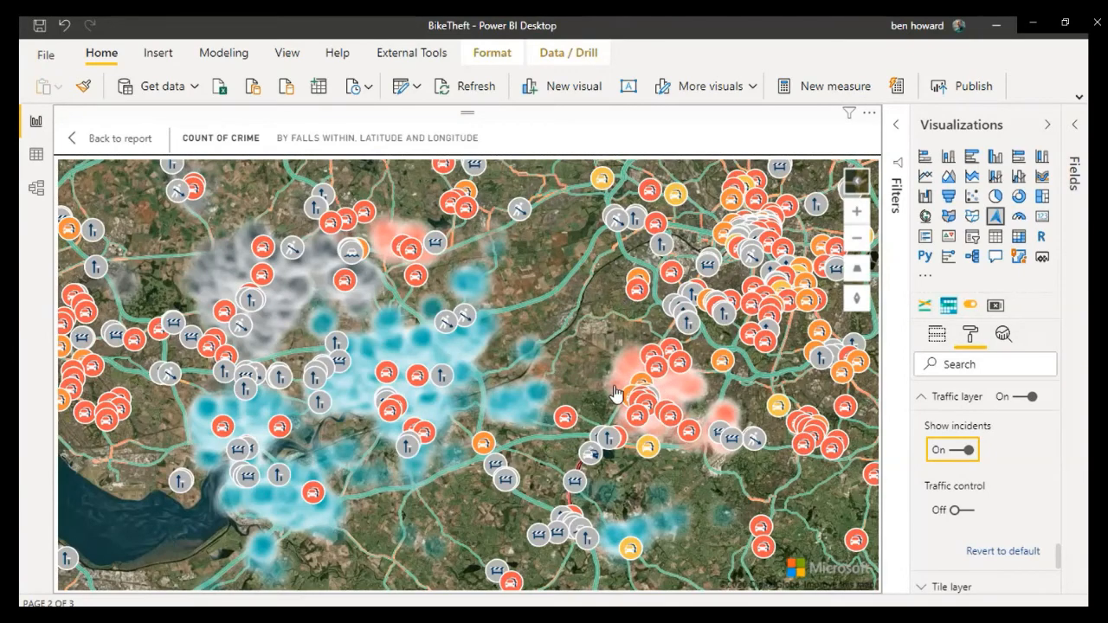
mouse_move(694, 469)
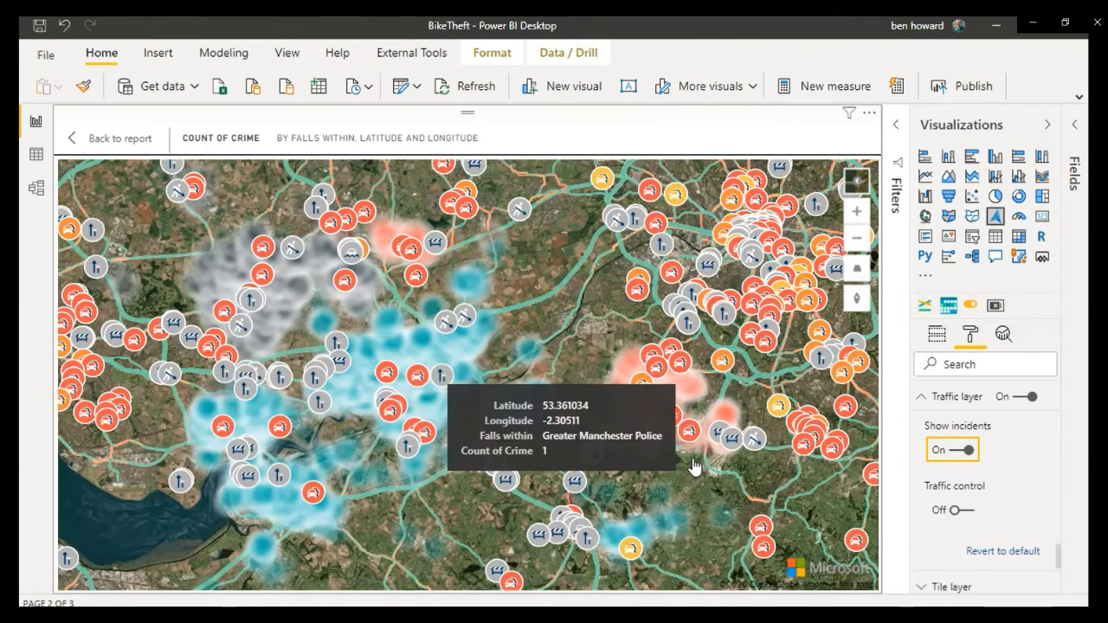
left_click(921, 396)
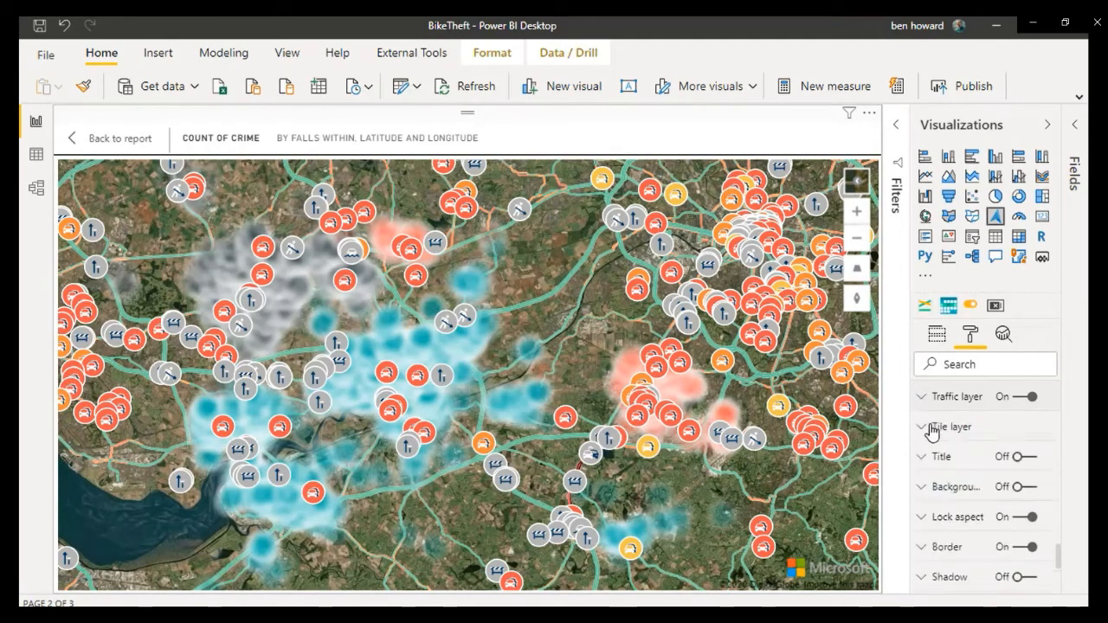
scroll(957, 485, "down", 2)
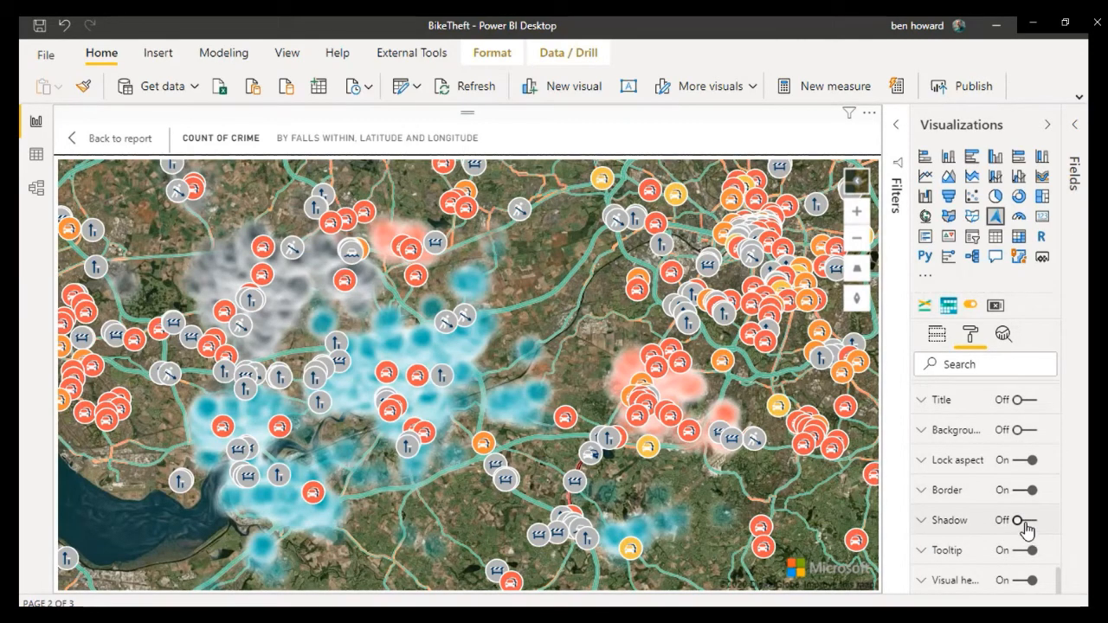
Step: Return to the full report, go to the By Postcode page and convert its Bing map to the Azure map visual
left_click(85, 142)
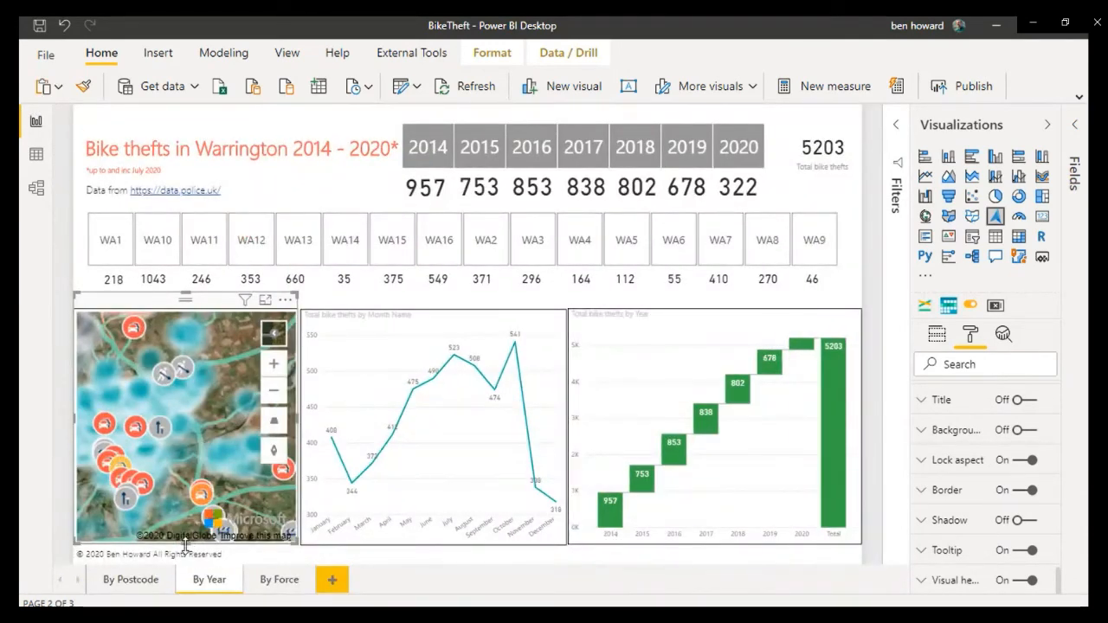
left_click(137, 586)
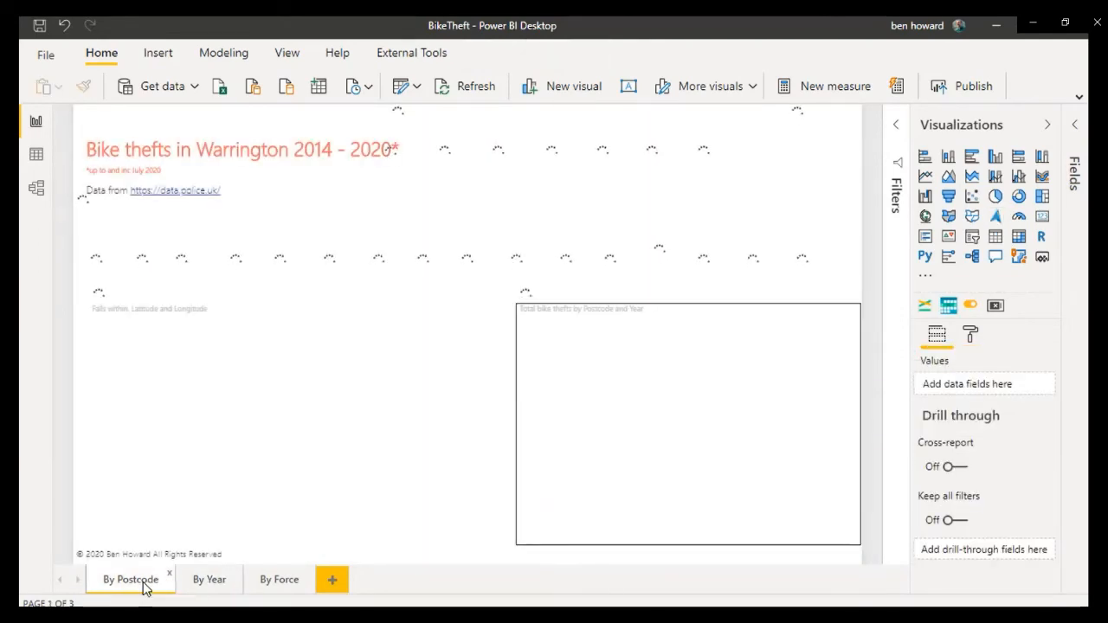
left_click(451, 421)
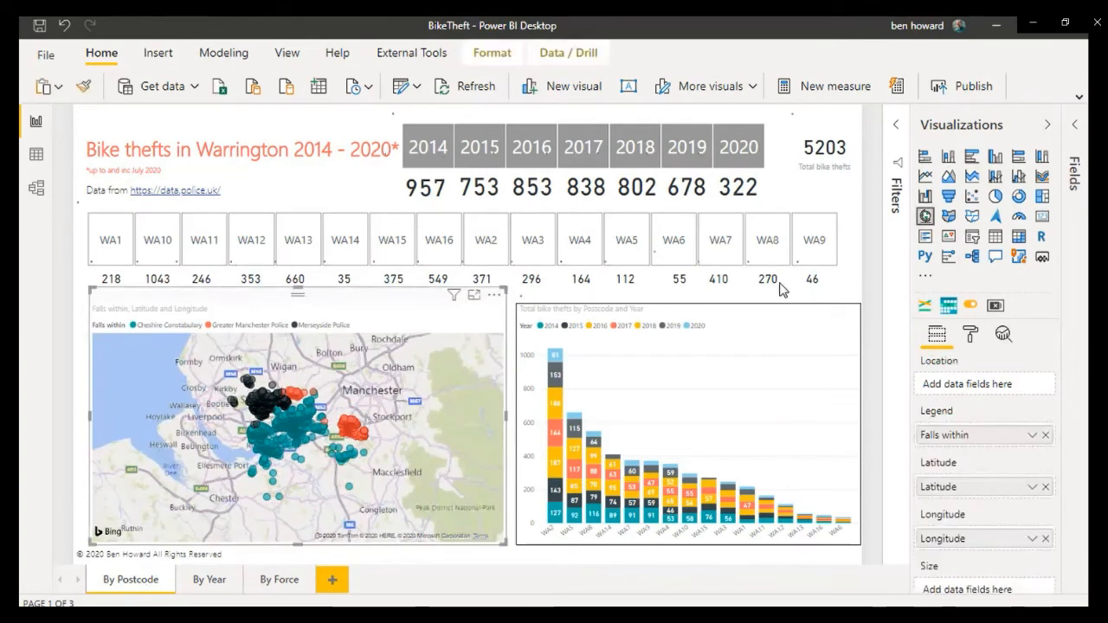
left_click(997, 217)
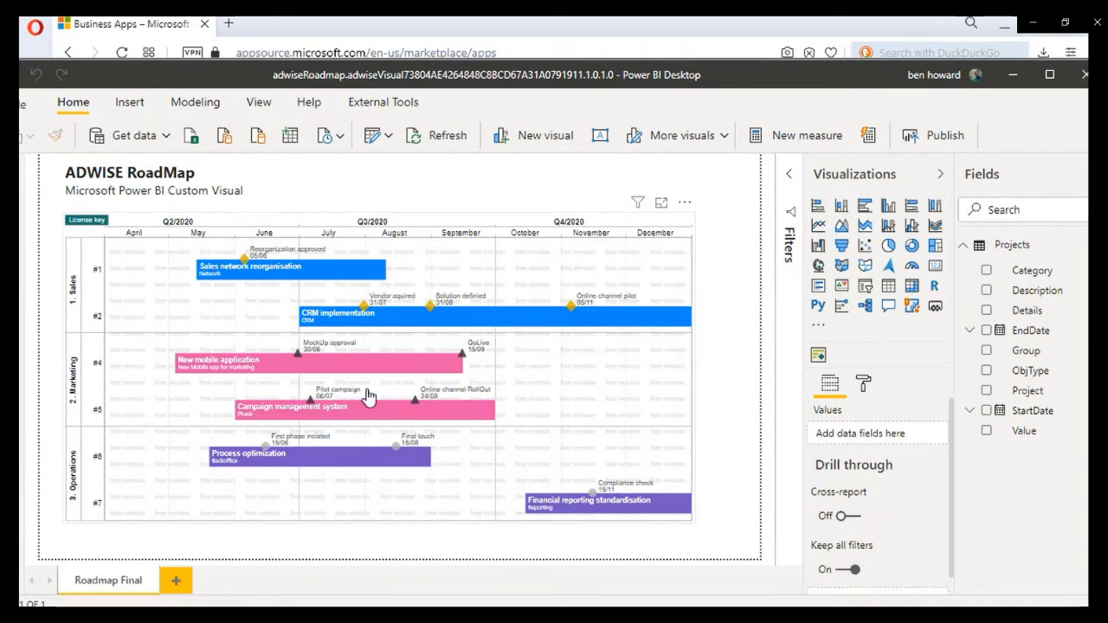
Step: Check the options for adding custom visuals, switch to the AppSource page in the Opera browser and highlight appsource.microsoft.com in its address
left_click(817, 328)
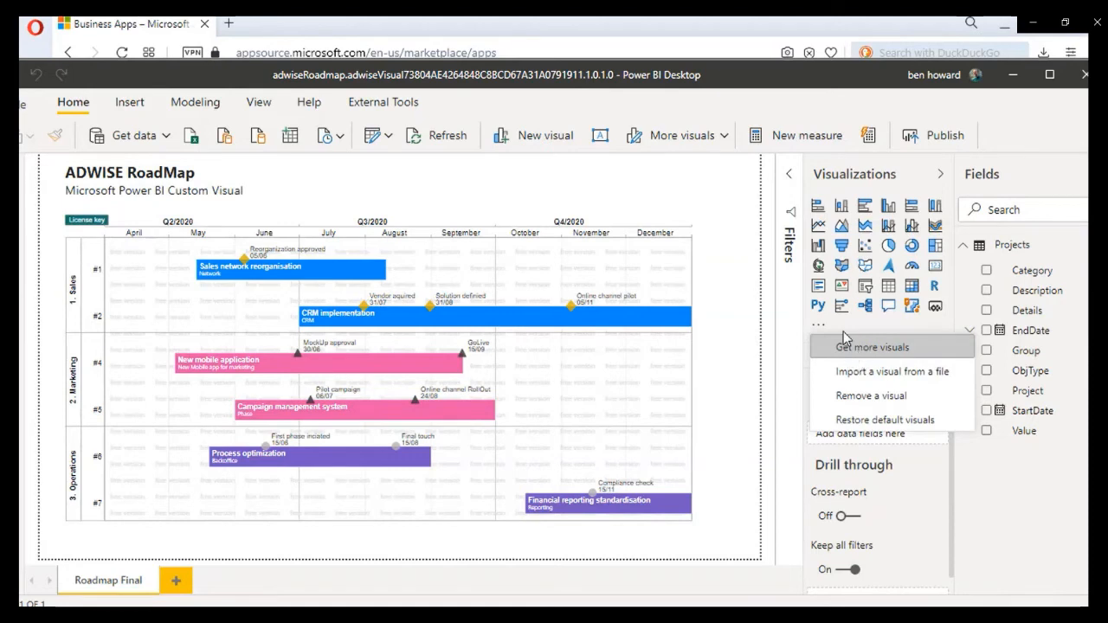
left_click(682, 27)
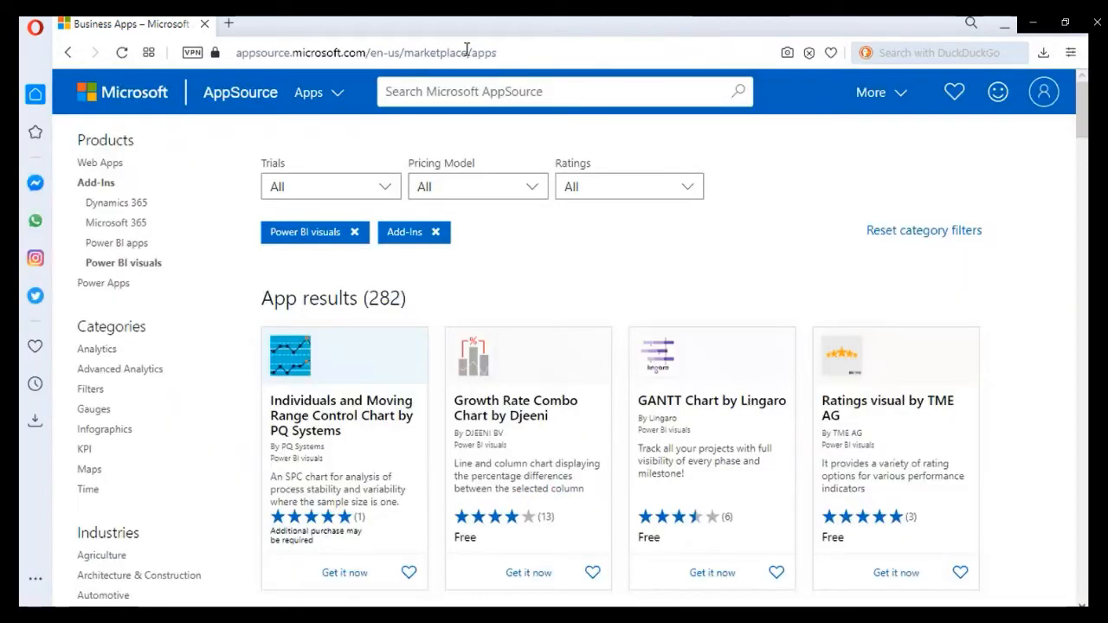
left_click_drag(237, 53, 366, 52)
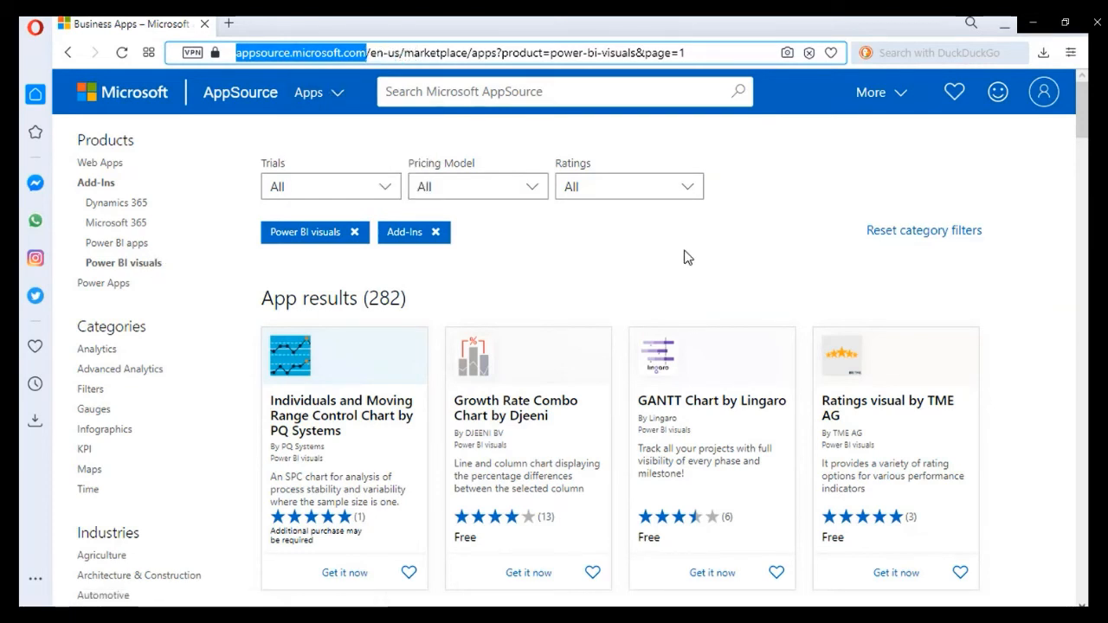
Step: Browse the Power BI visuals listed on AppSource, covering the first page and page 4 down to the ADWISE RoadMap entry
scroll(667, 259, "down", 10)
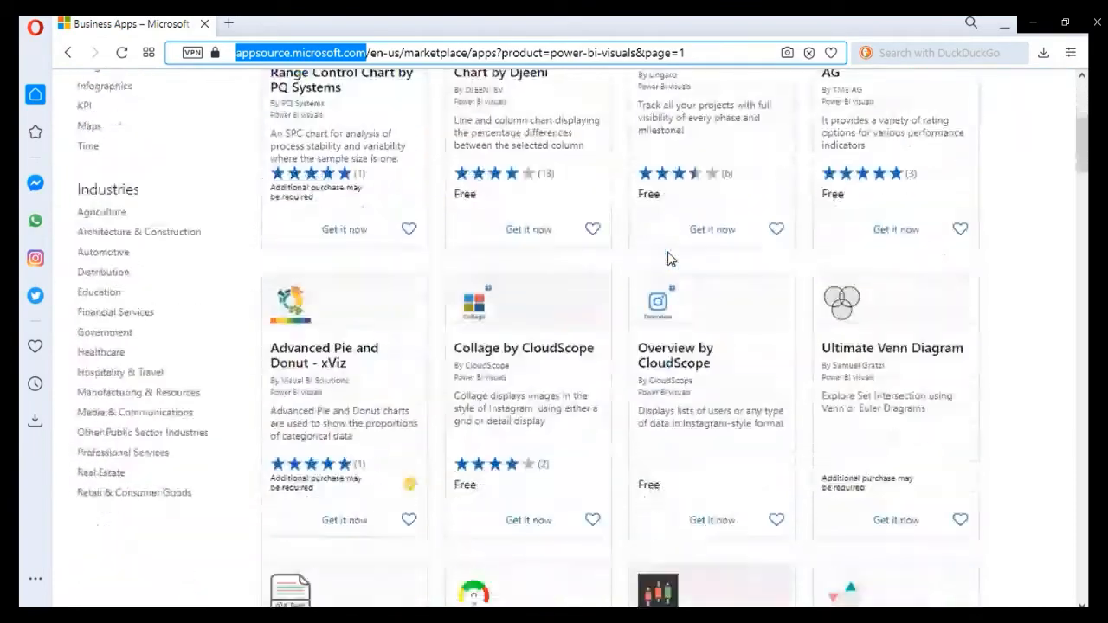
scroll(668, 259, "down", 15)
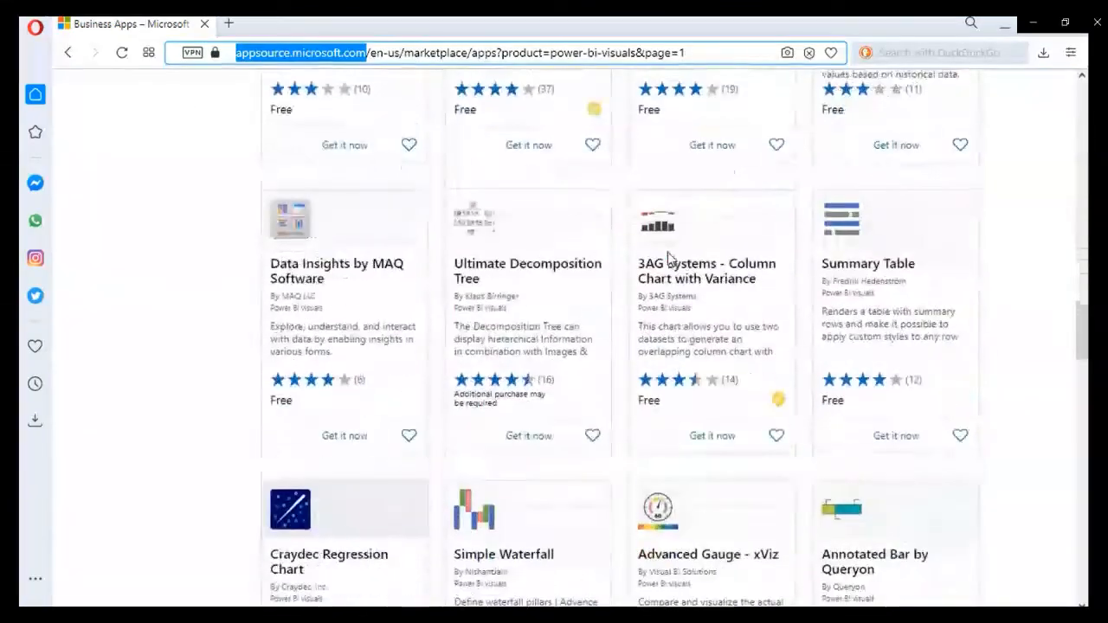
scroll(671, 264, "down", 12)
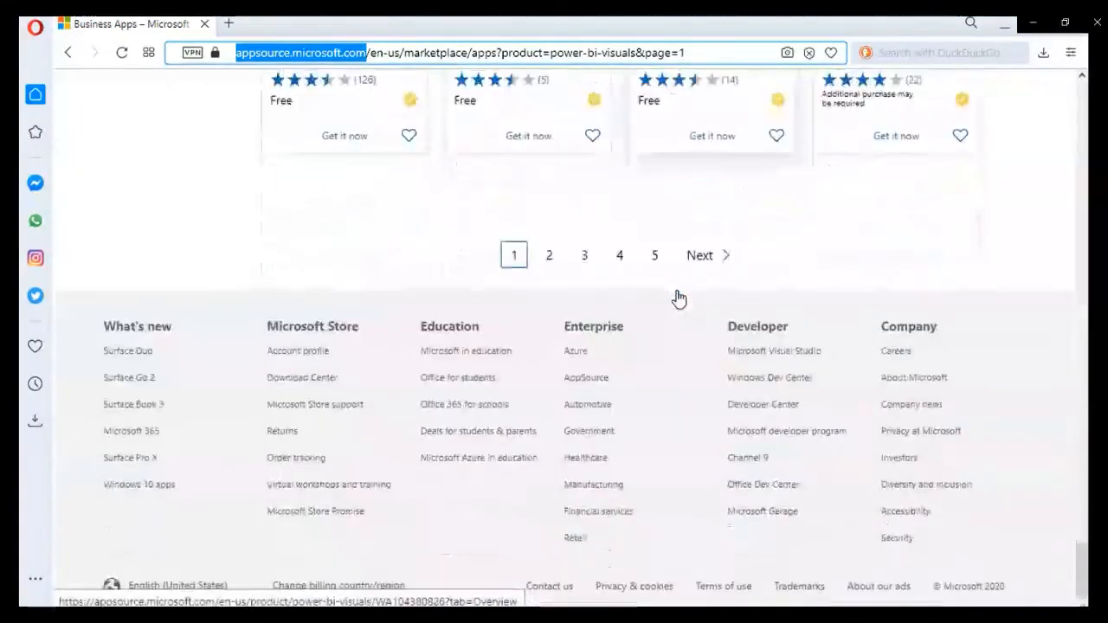
scroll(660, 378, "up", 3)
left_click(622, 513)
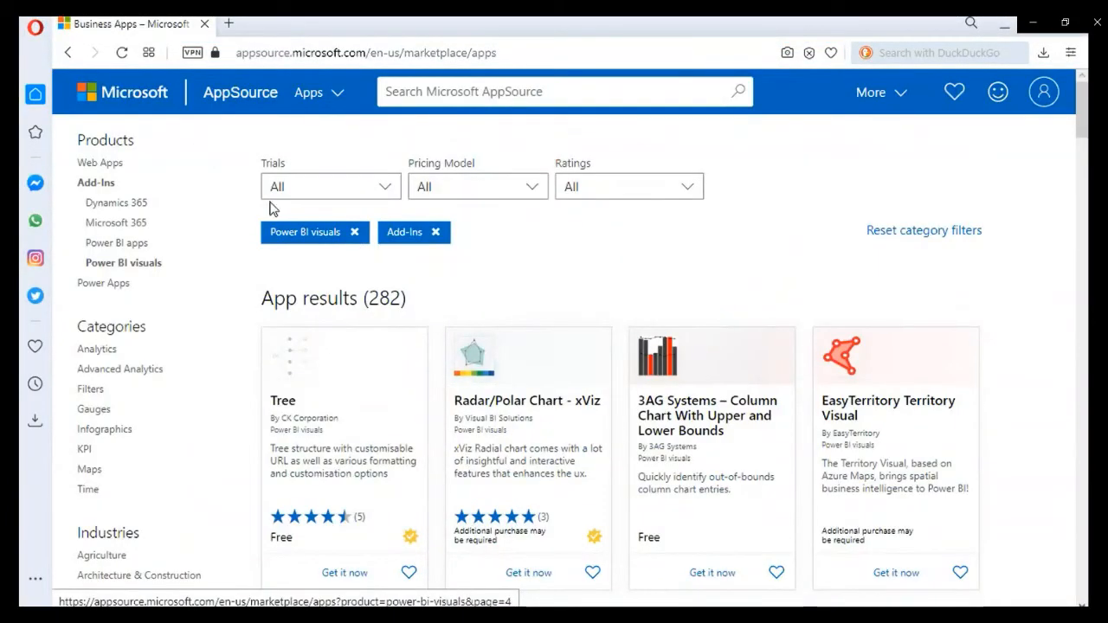
scroll(535, 329, "down", 9)
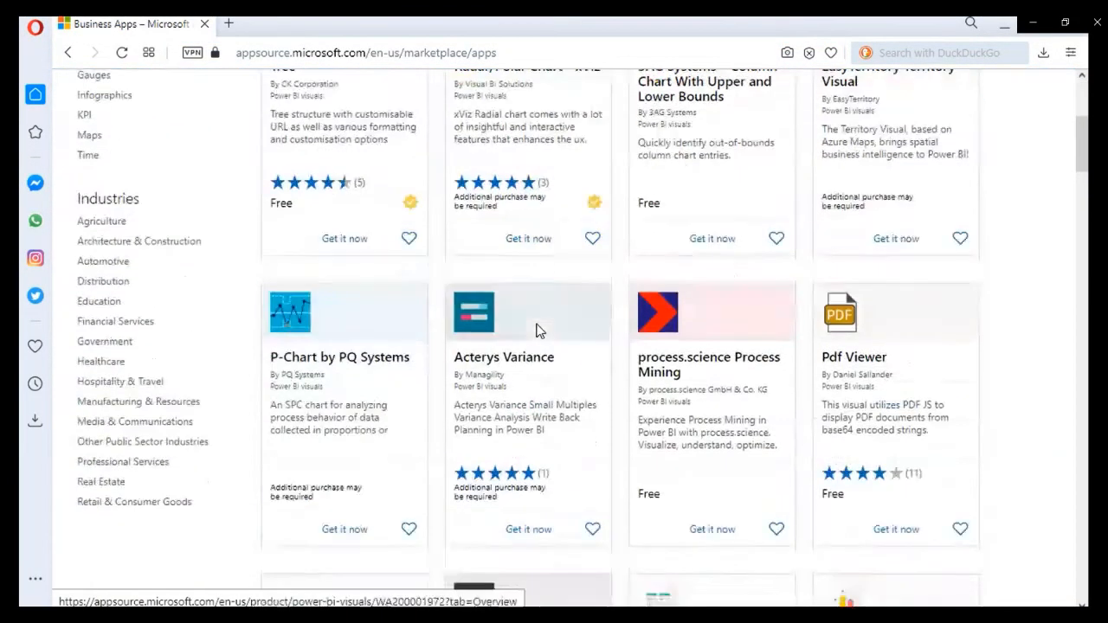
scroll(535, 329, "down", 10)
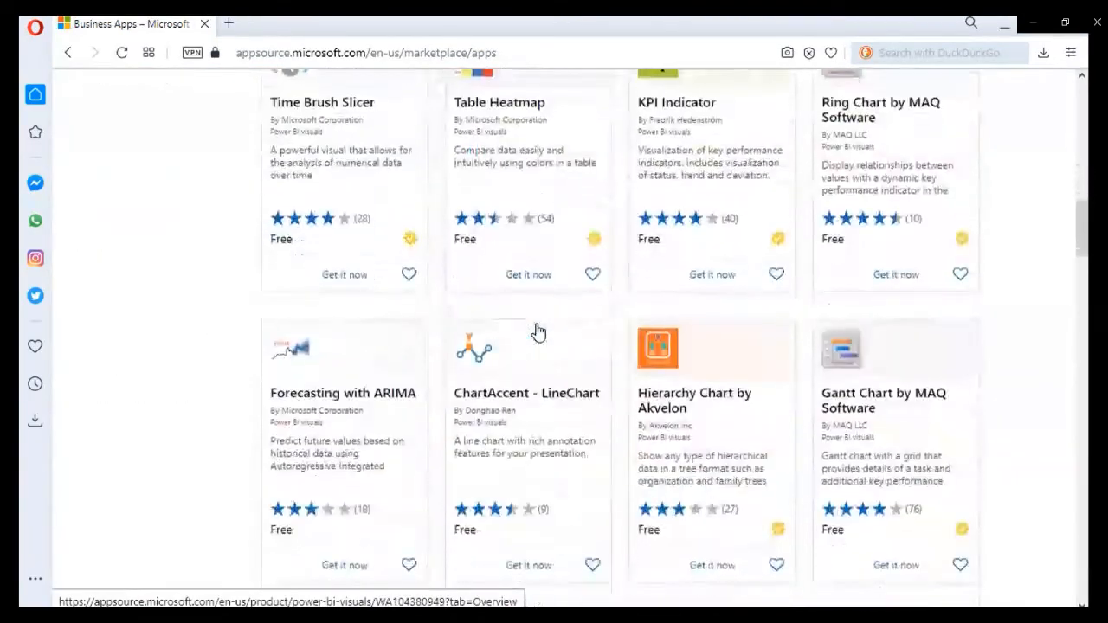
scroll(535, 329, "down", 7)
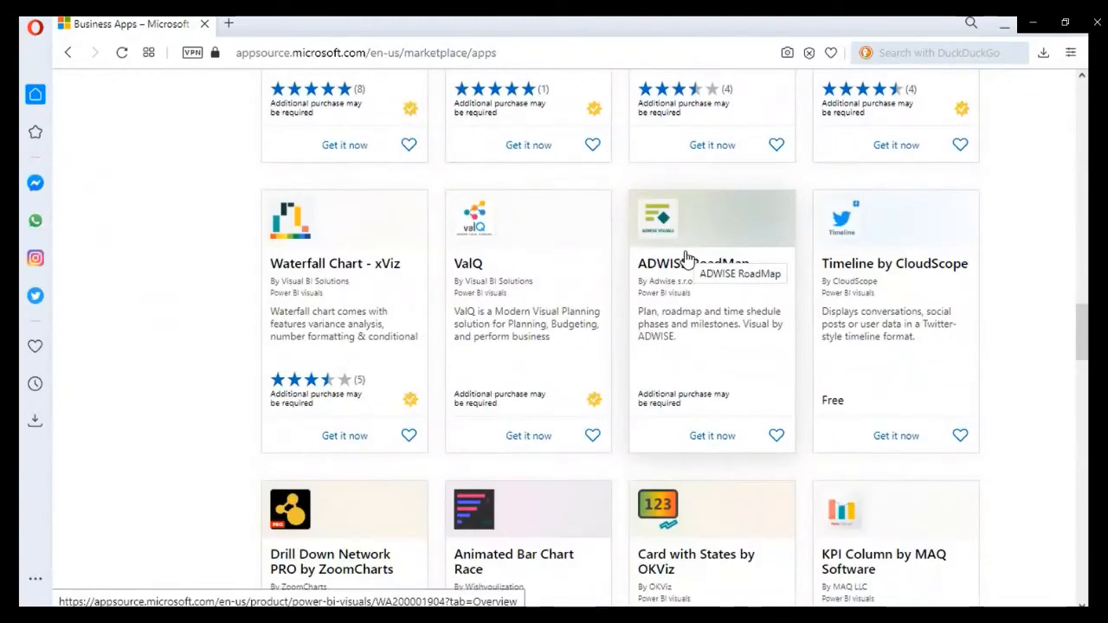
Step: Find "roadm" within the page, step through the matches and open the ADWISE RoadMap product page
key("ctrl+f")
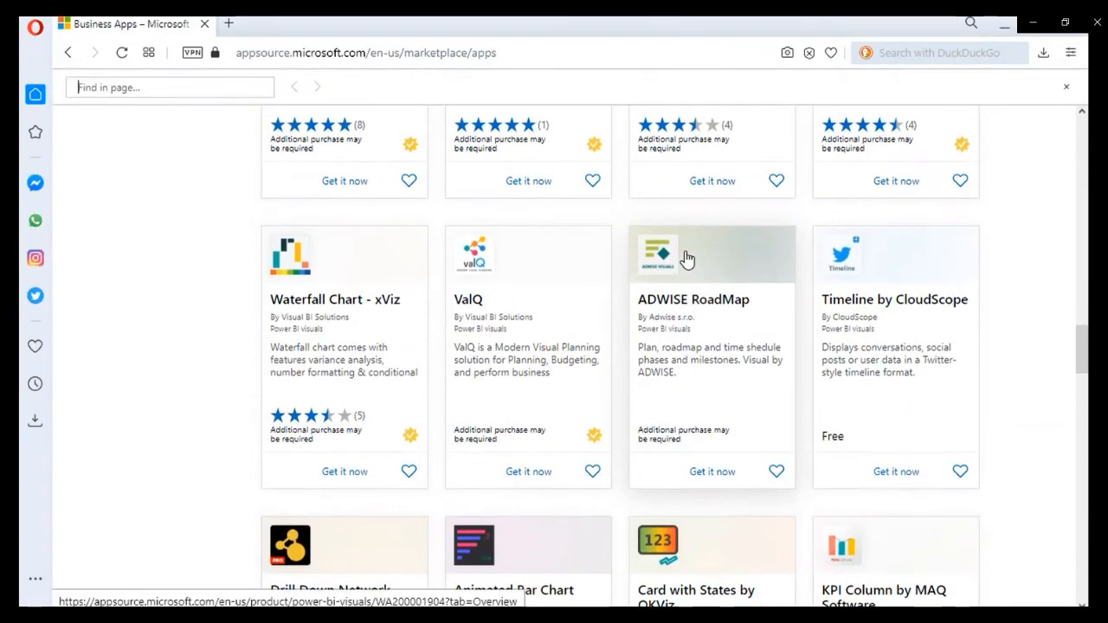
type("r")
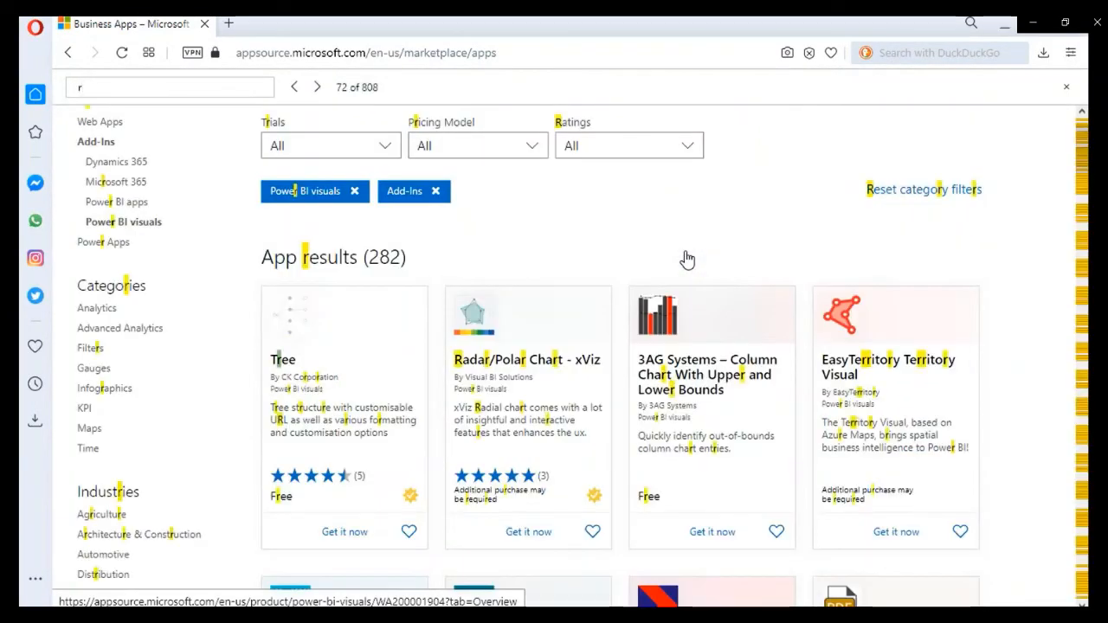
type("oadm")
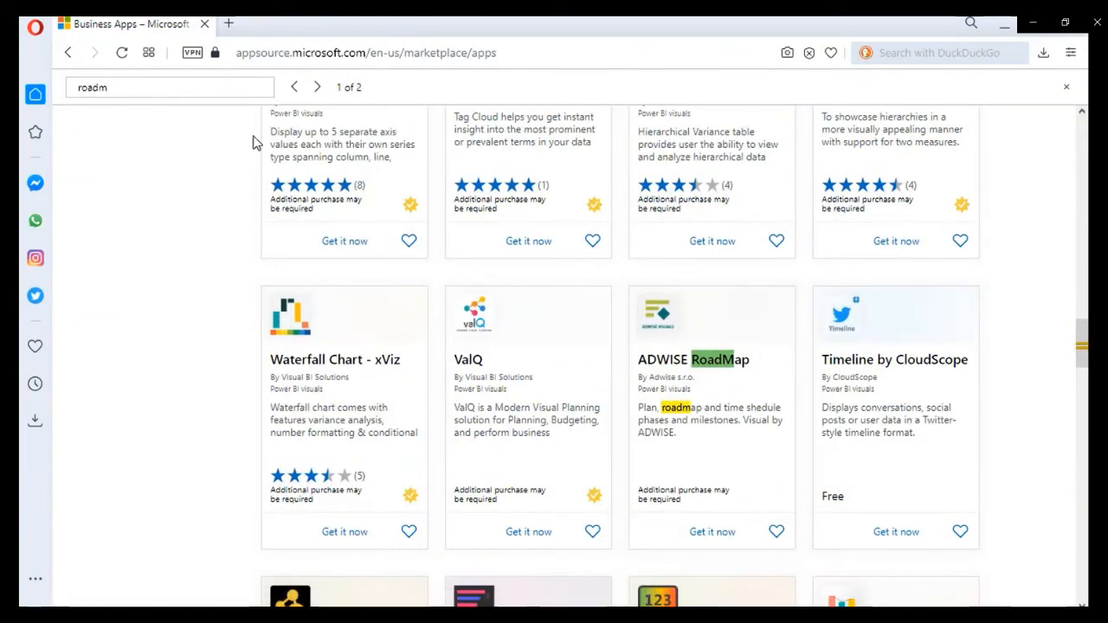
left_click(318, 87)
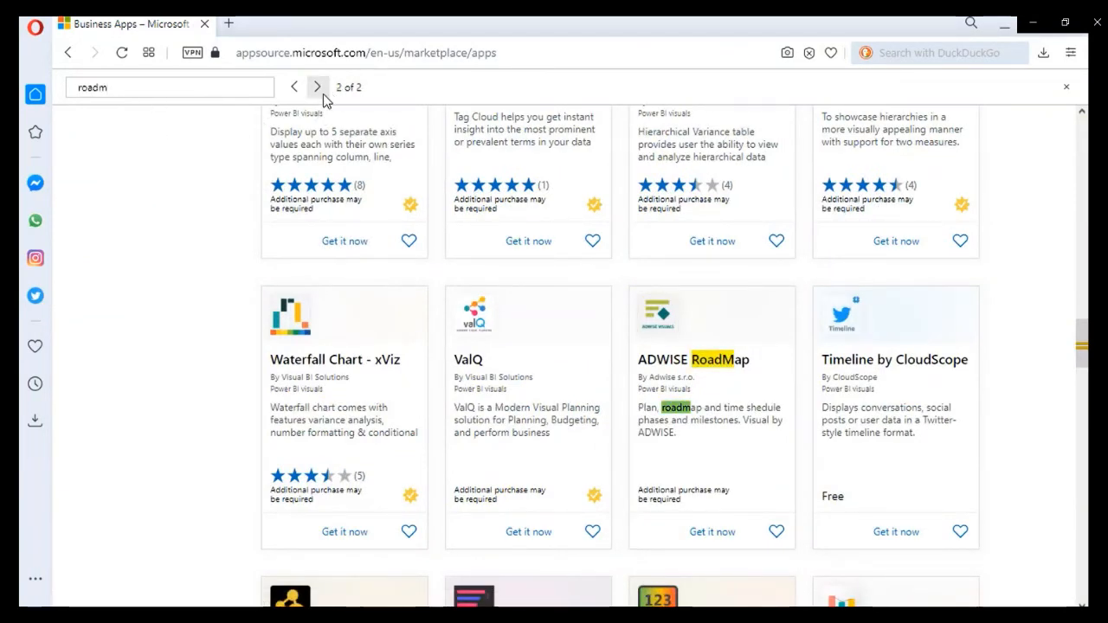
left_click(319, 90)
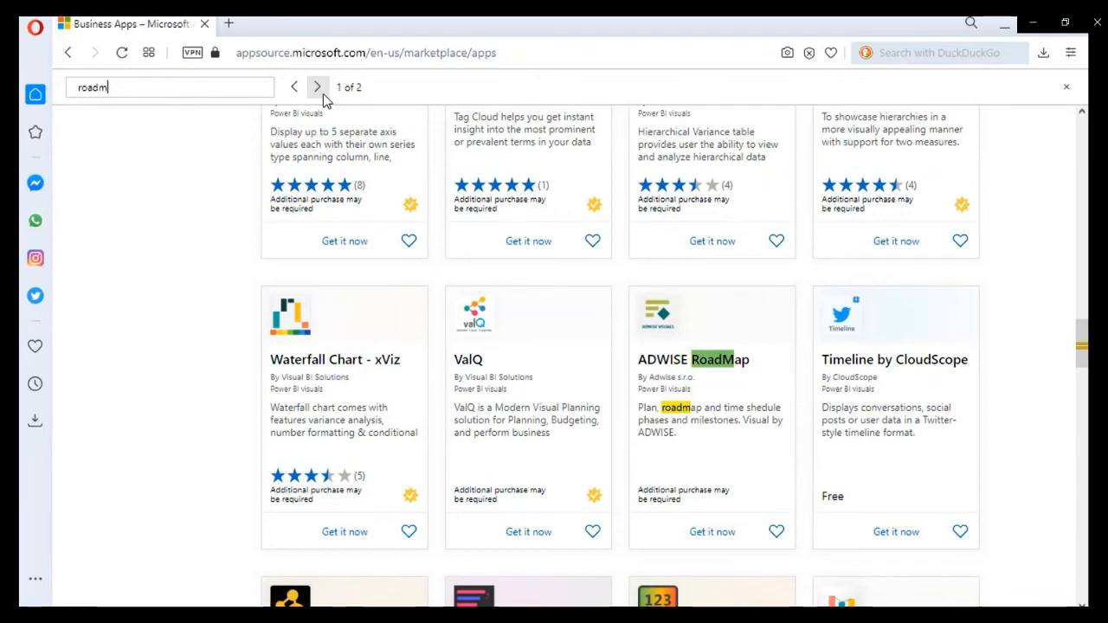
left_click(722, 368)
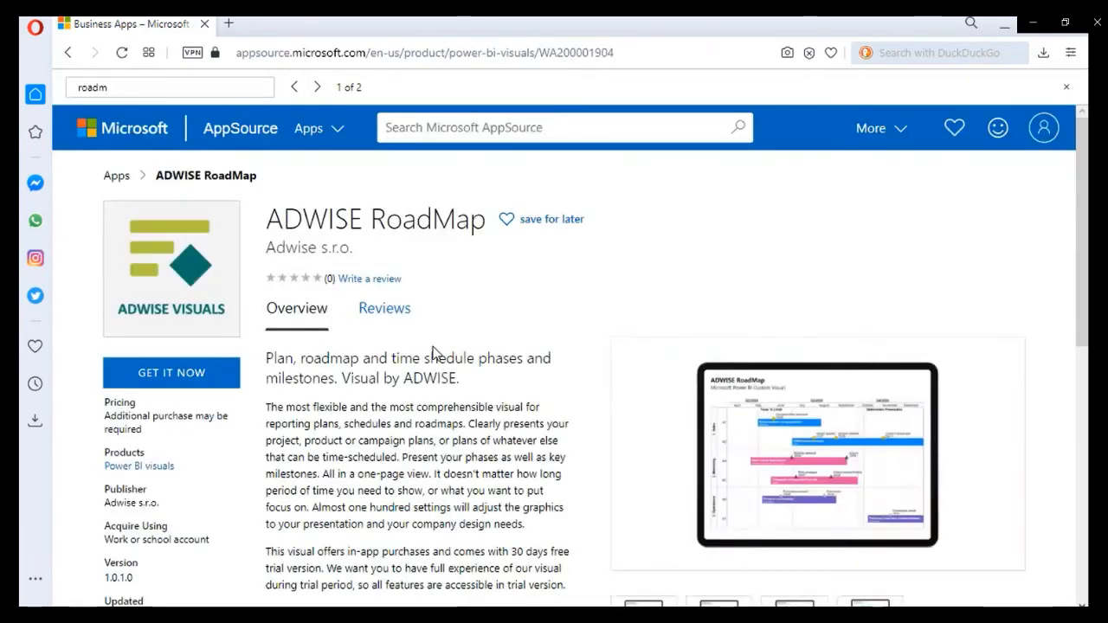
Step: Read the ADWISE RoadMap overview, including its pricing and trial details, and dismiss the AppSource feedback survey
scroll(433, 352, "down", 4)
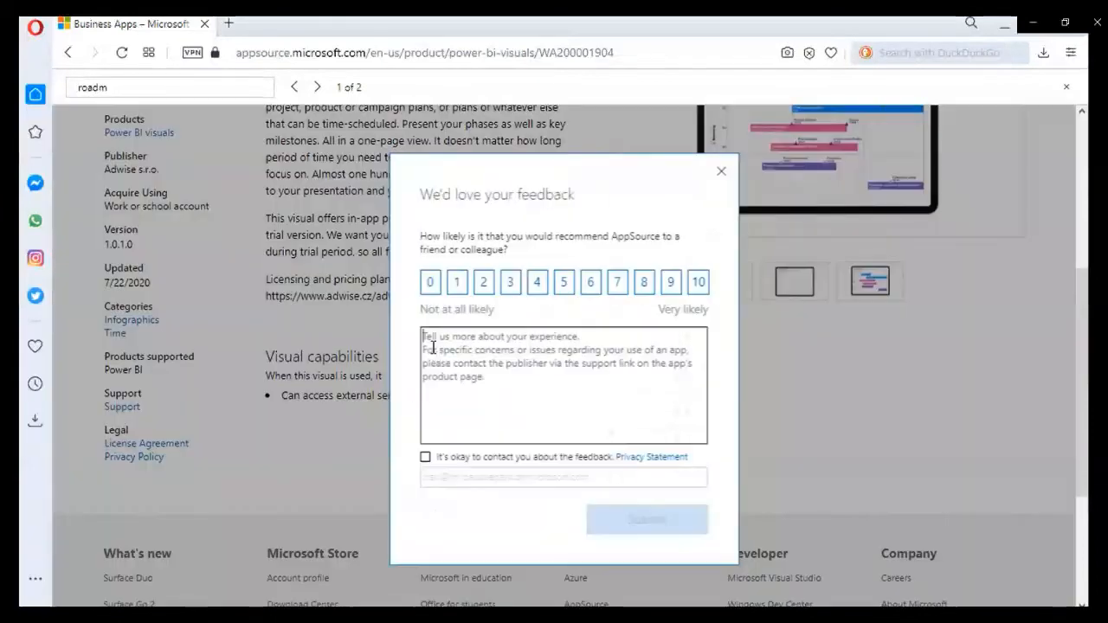
scroll(432, 347, "up", 1)
left_click(721, 171)
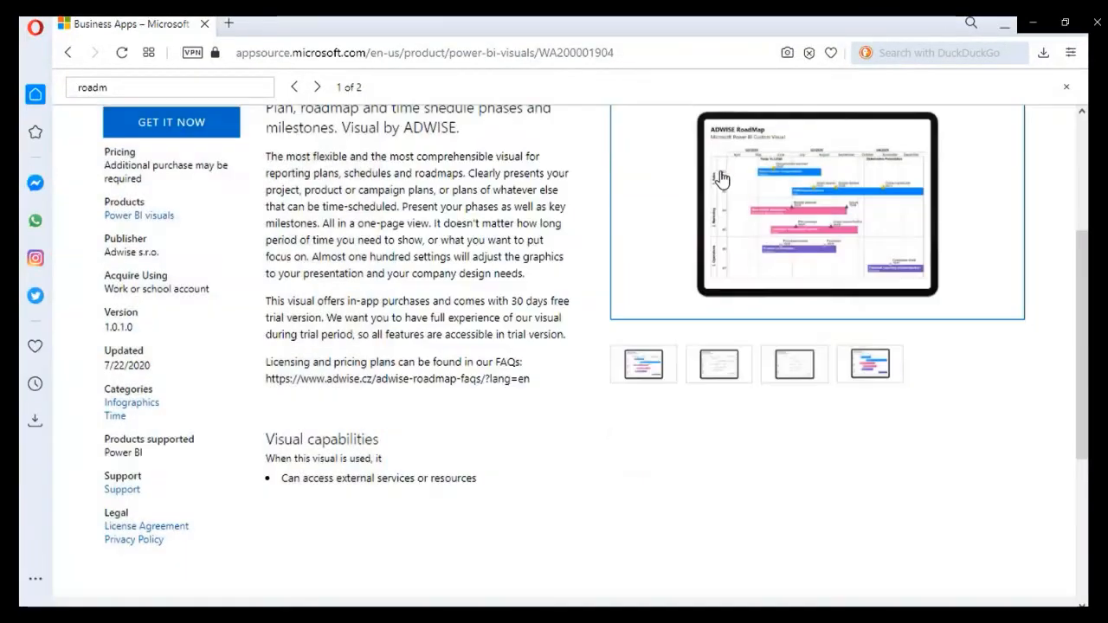
scroll(400, 432, "up", 2)
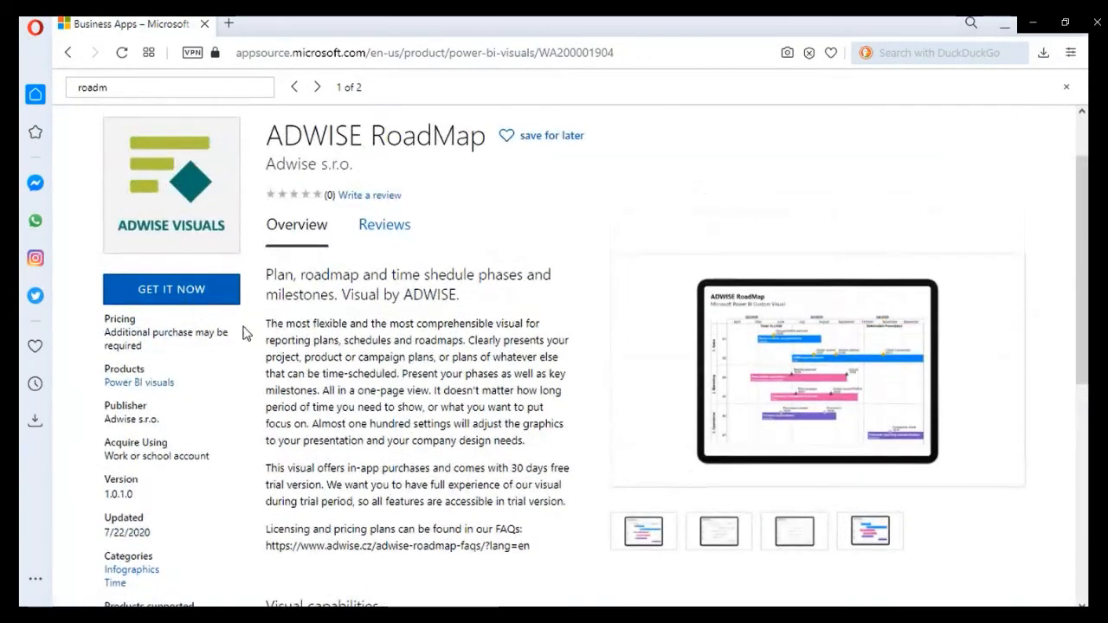
scroll(262, 344, "down", 2)
scroll(303, 494, "up", 1)
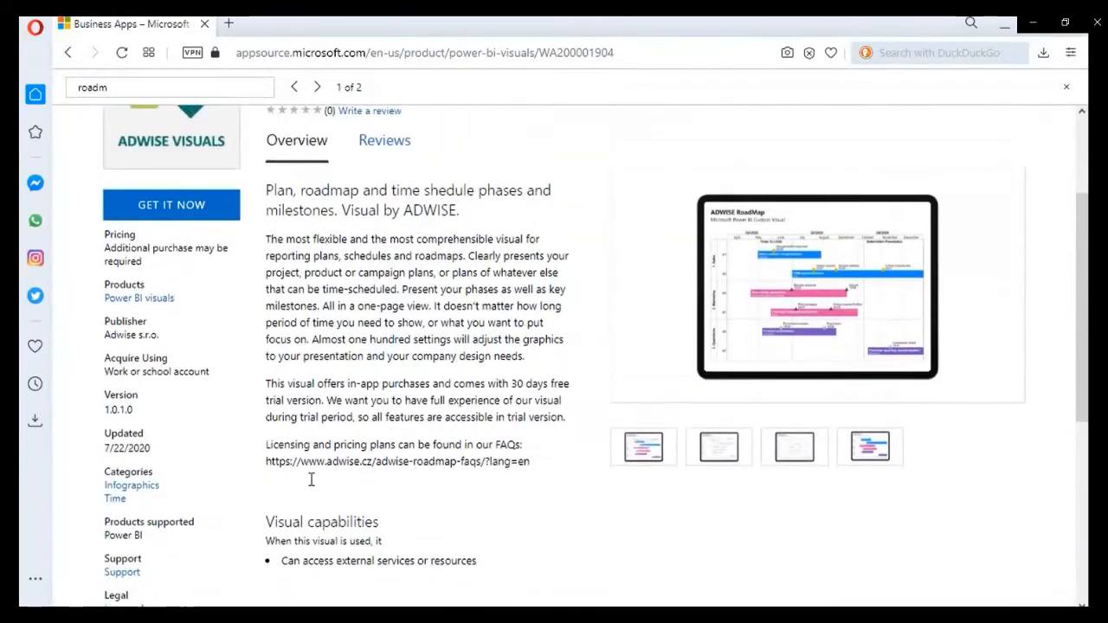
Step: Get the ADWISE RoadMap visual, accept the provider's terms and locate the sample report link on the install page
left_click(154, 206)
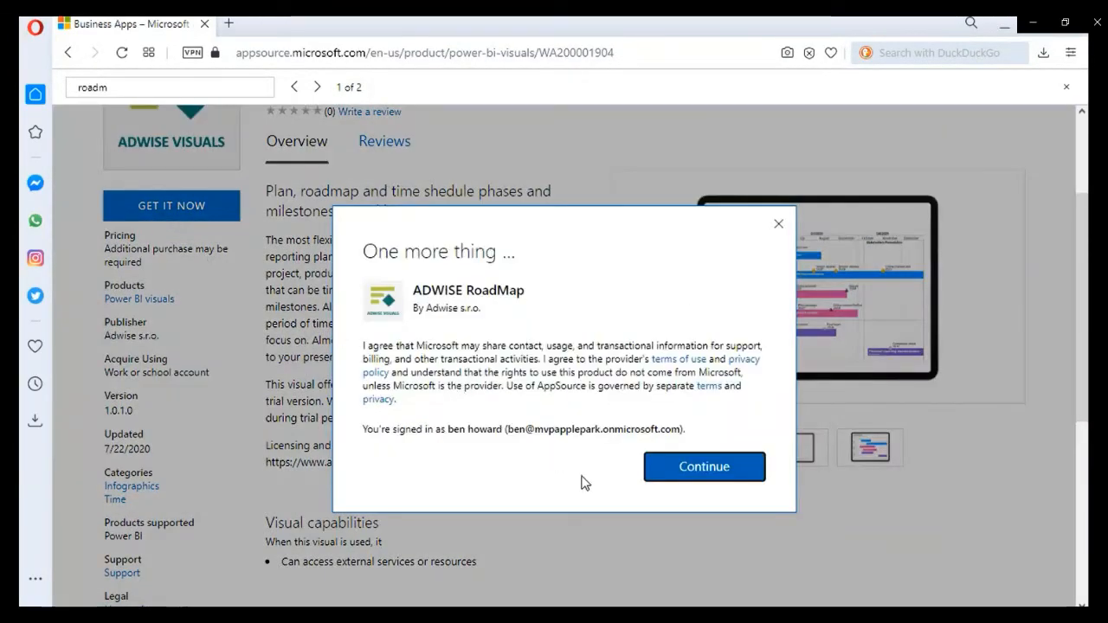
left_click(690, 468)
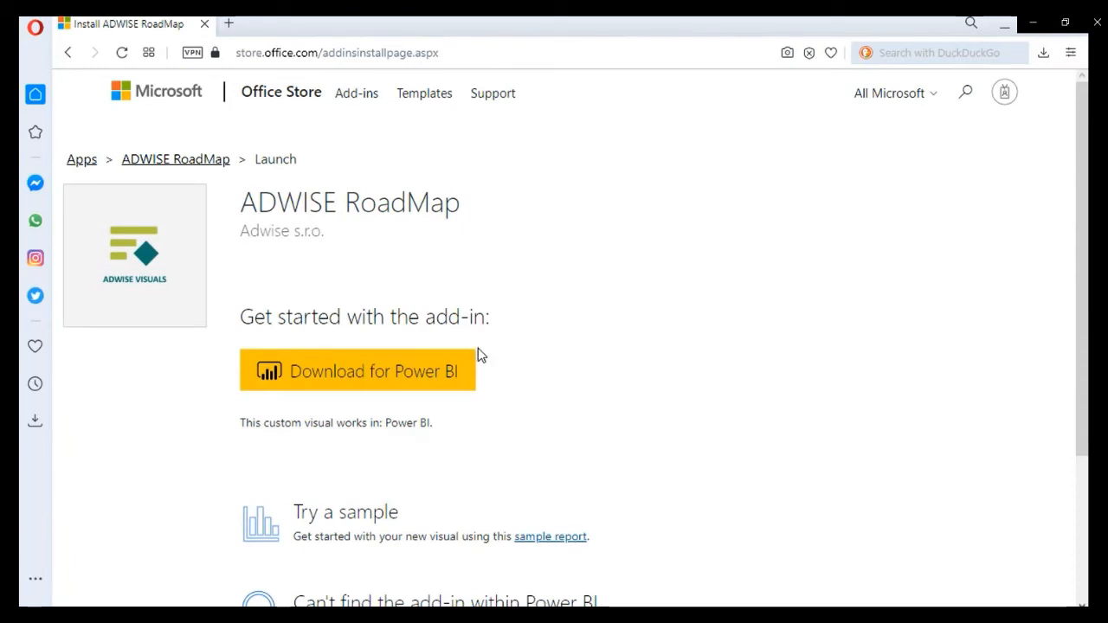
scroll(481, 355, "down", 2)
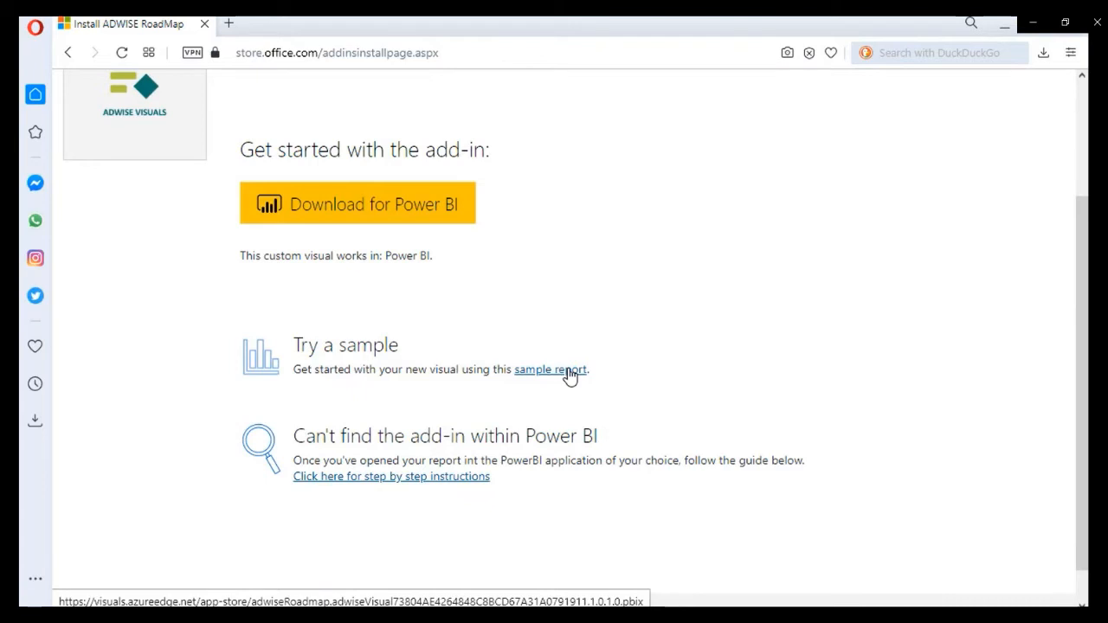
Step: Download the ADWISE RoadMap visual for Power BI and read the custom visual import instructions on the install page
scroll(570, 375, "up", 1)
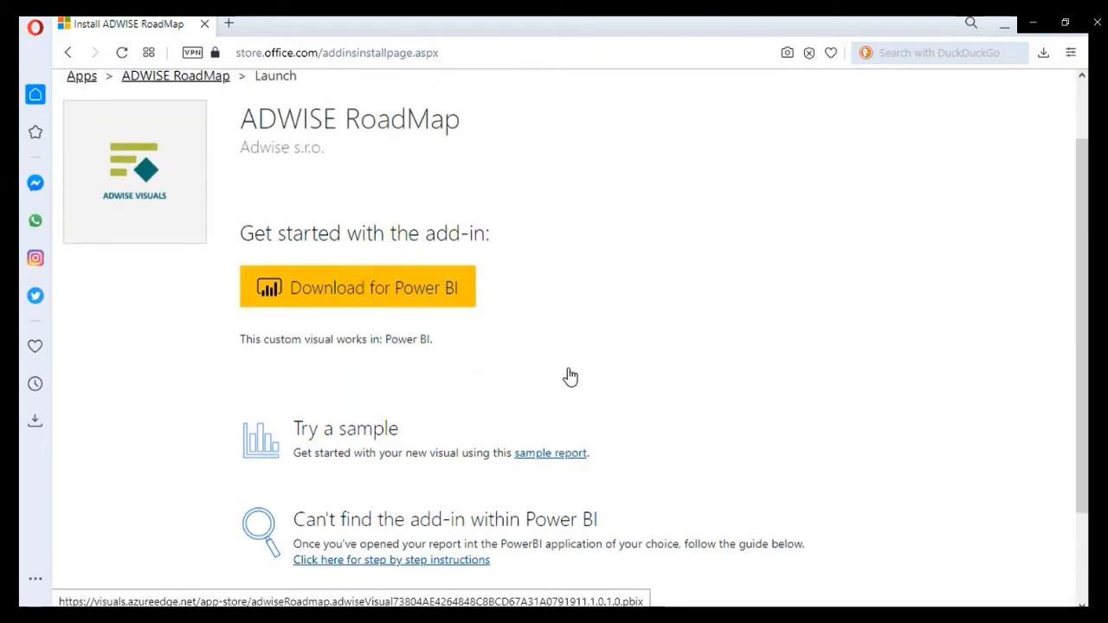
left_click(377, 290)
scroll(377, 293, "down", 6)
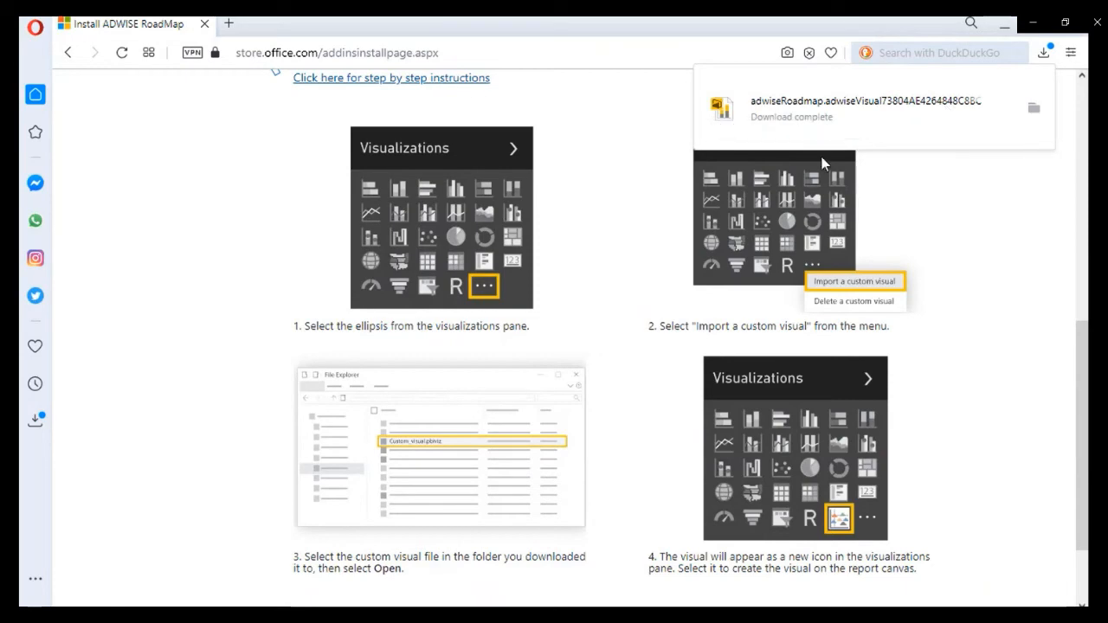
Step: In Power BI Desktop's Comparision of Gantt Charts report, start importing a visual from file, widen the Name column to read the adwiseRoadmap file name, and cancel
key("alt+Tab")
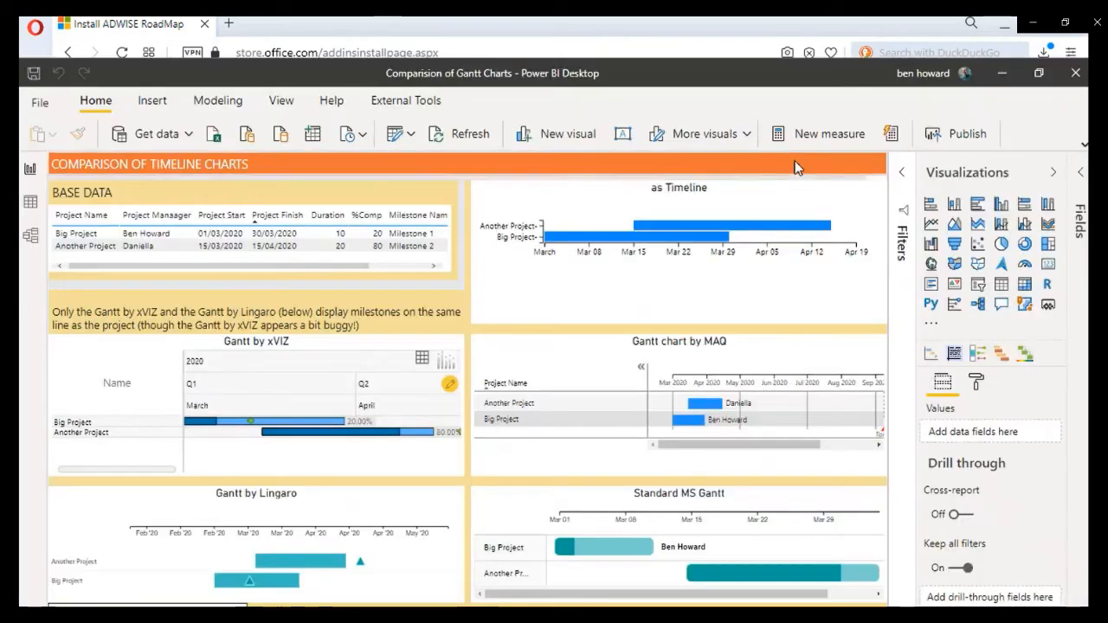
left_click(928, 323)
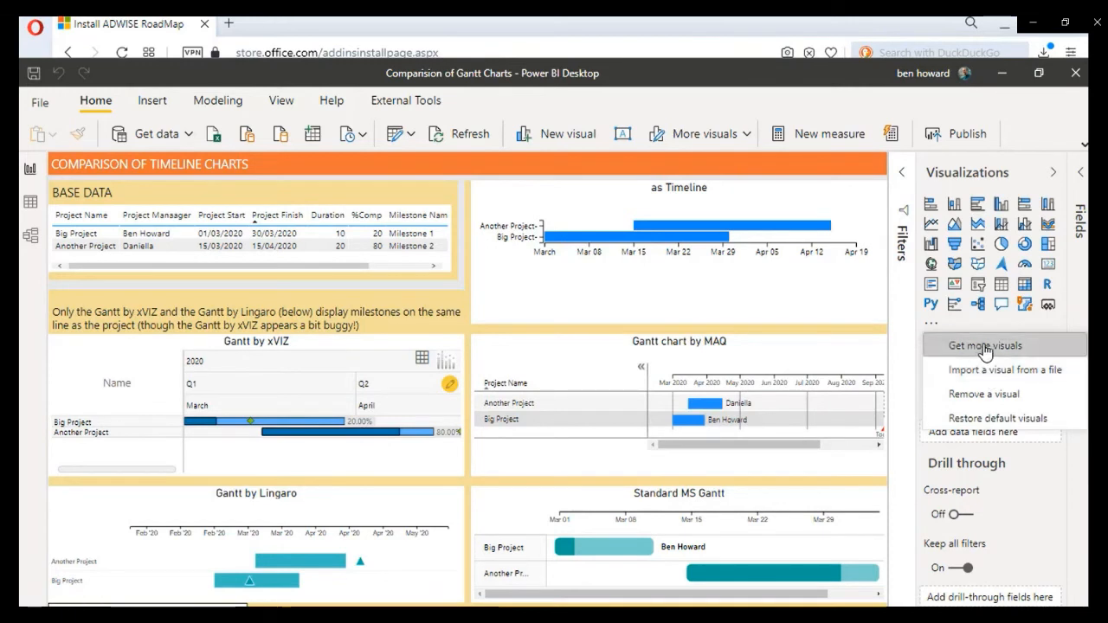
left_click(993, 373)
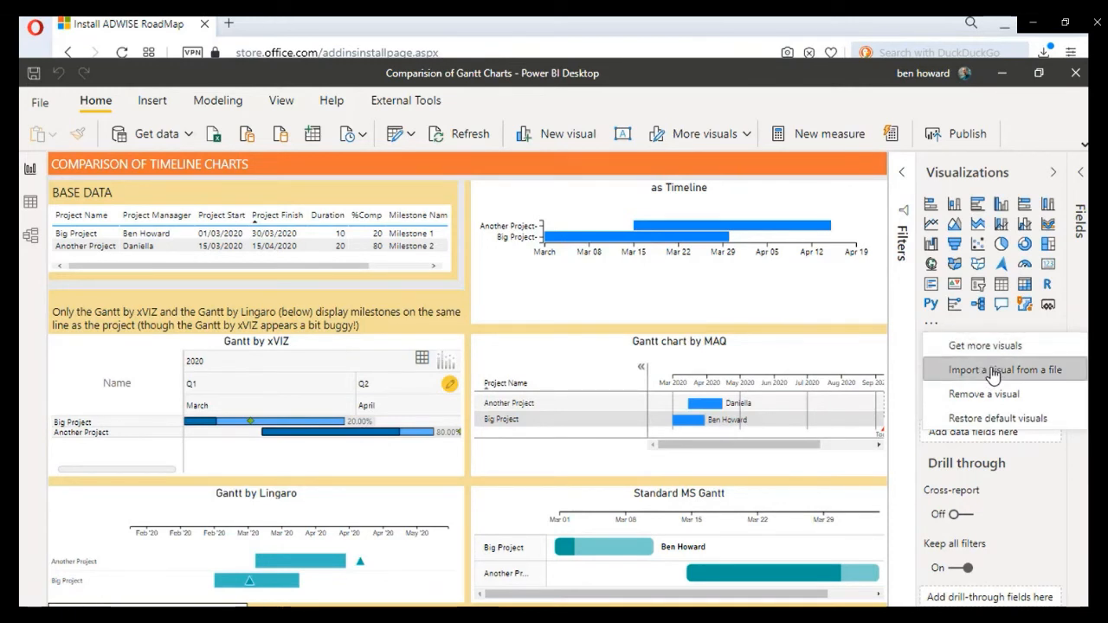
left_click(650, 379)
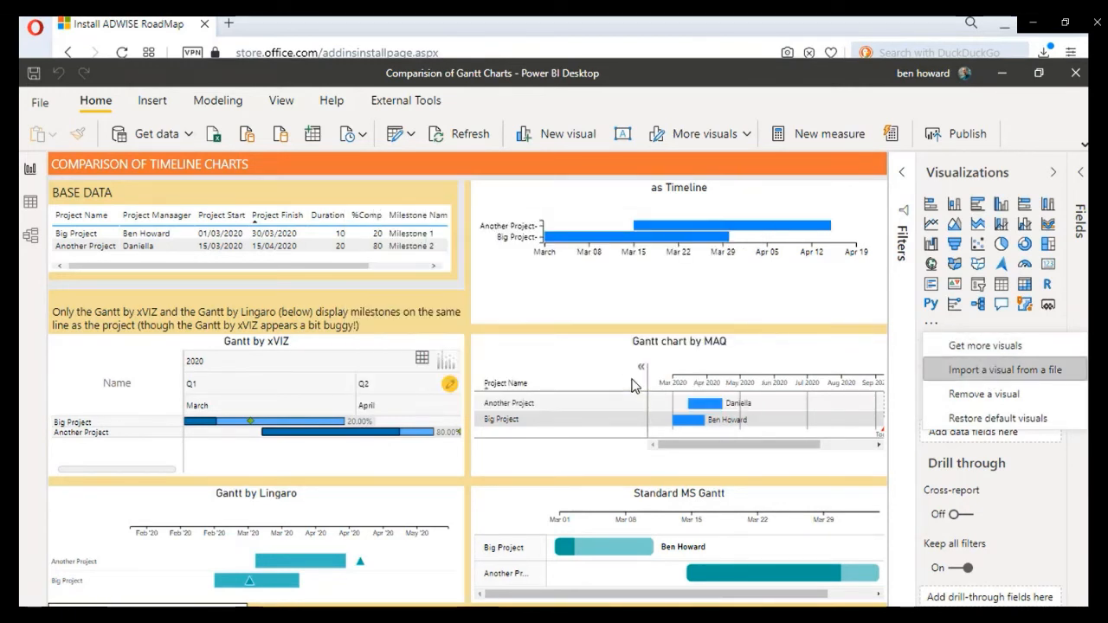
left_click(358, 164)
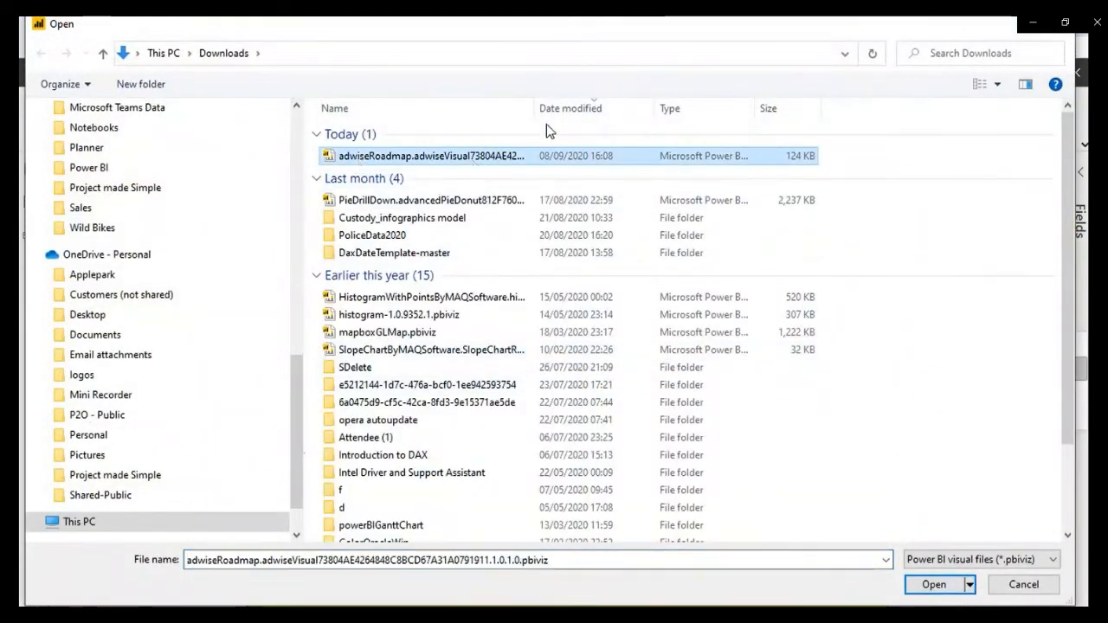
left_click_drag(537, 107, 805, 109)
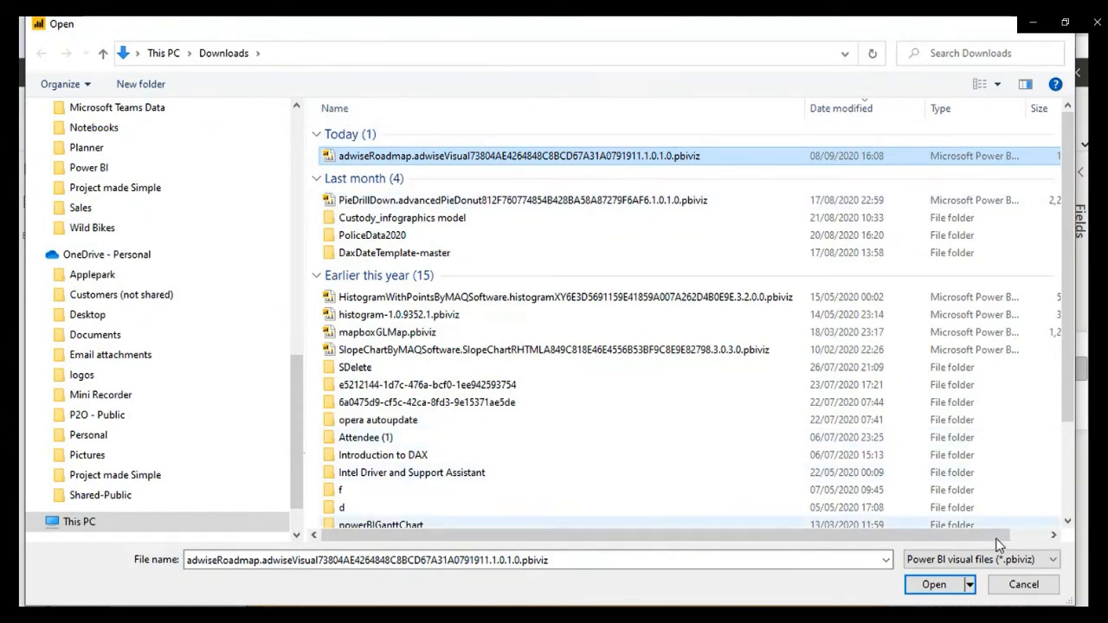
left_click(1025, 595)
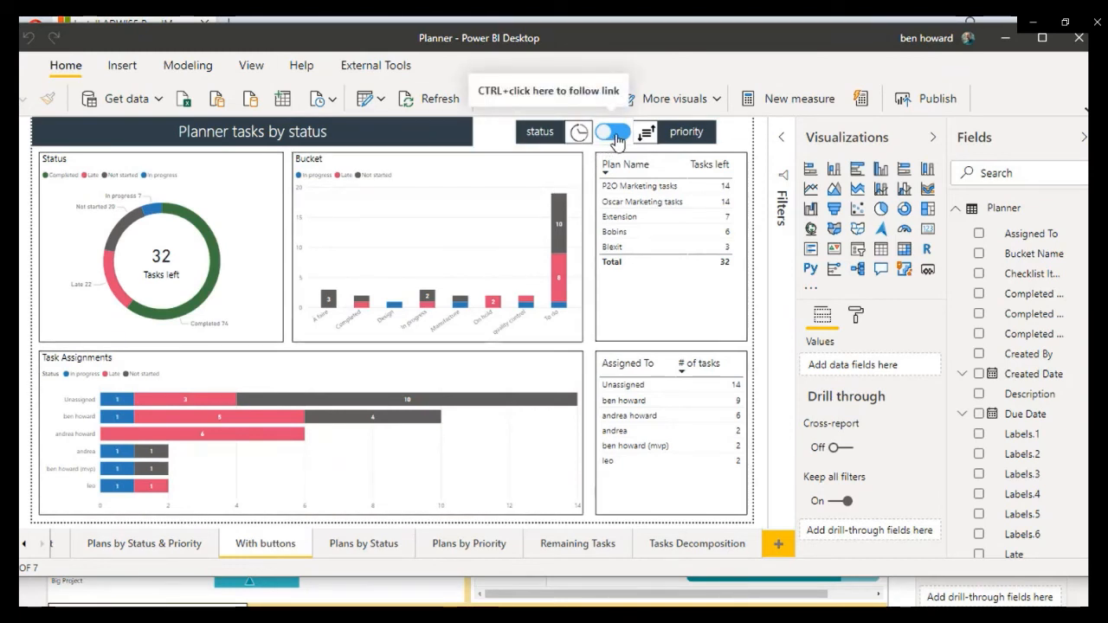
Step: Toggle the Planner report's With buttons page between priority and status, and repeat with the Selection pane open to compare which visuals are hidden
left_click(618, 140, "ctrl")
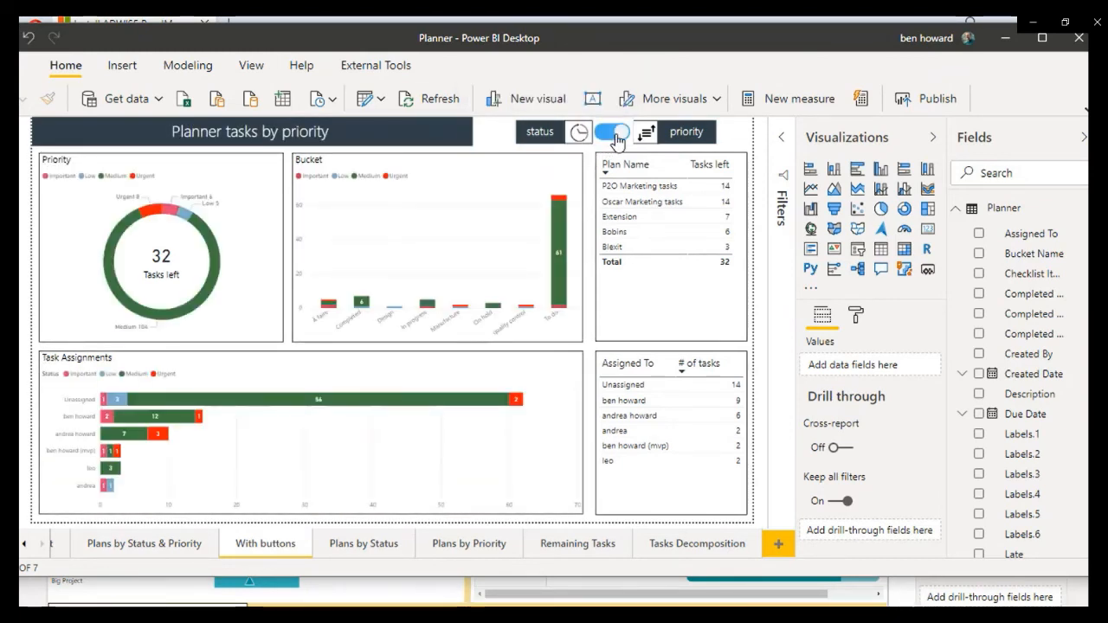
left_click(618, 139, "ctrl")
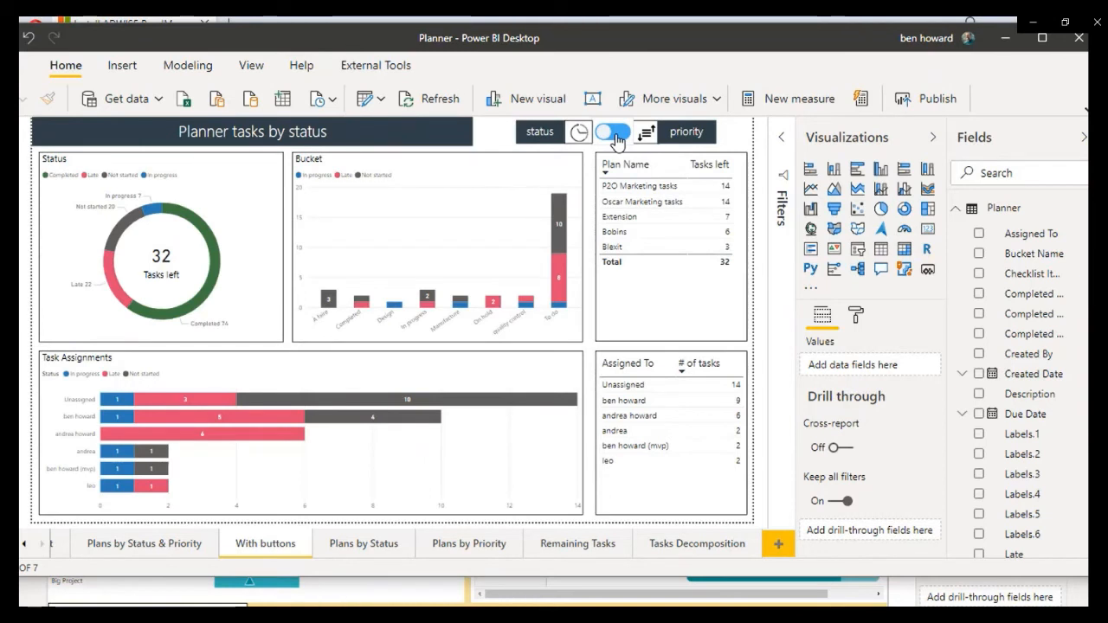
left_click(251, 65)
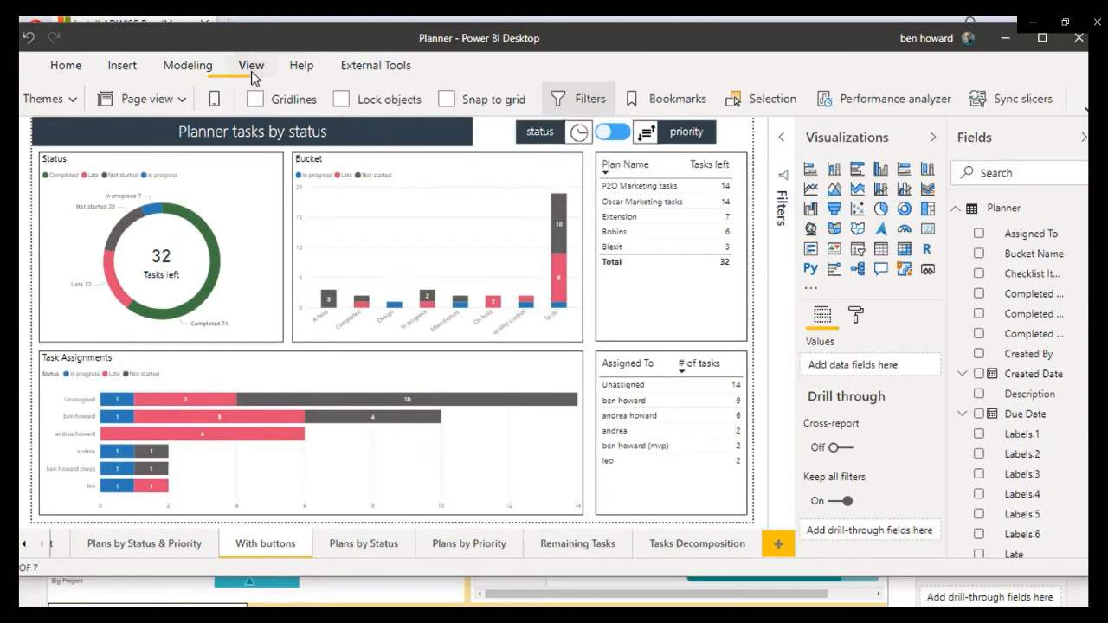
left_click(766, 108)
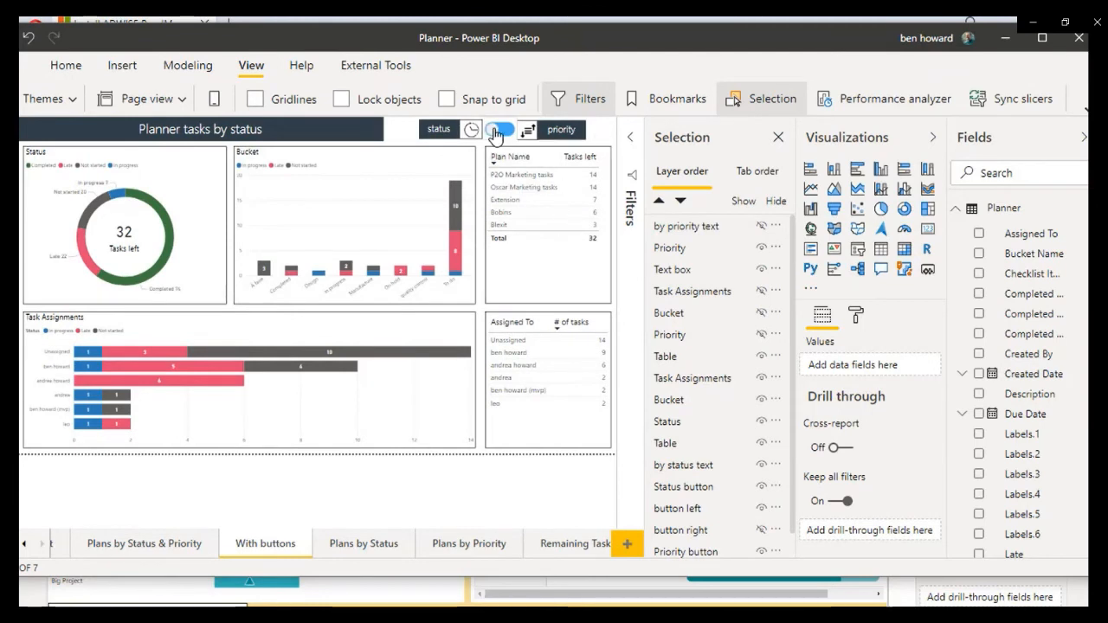
left_click(496, 131)
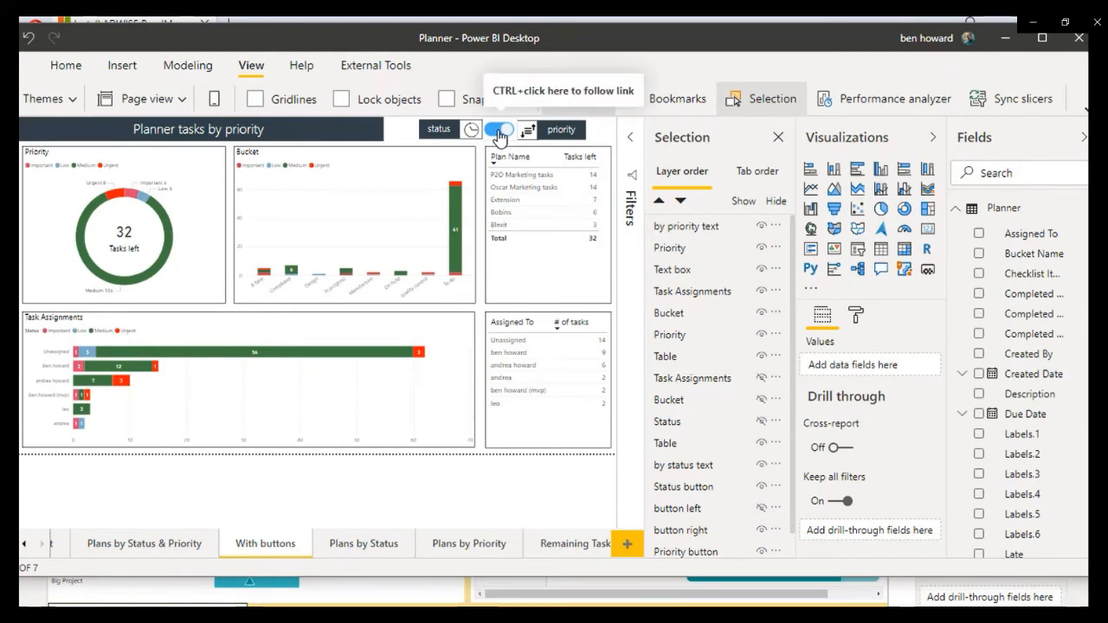
left_click(498, 132, "ctrl")
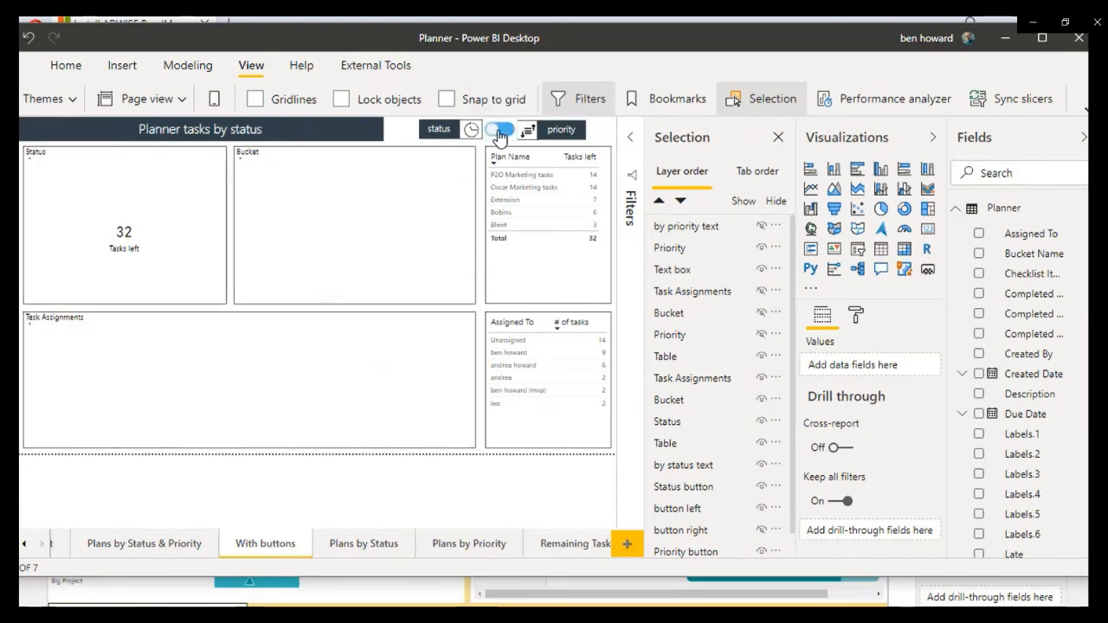
Step: Make the hidden "button right" image visible on the With buttons page and select it on the canvas
left_click(763, 537)
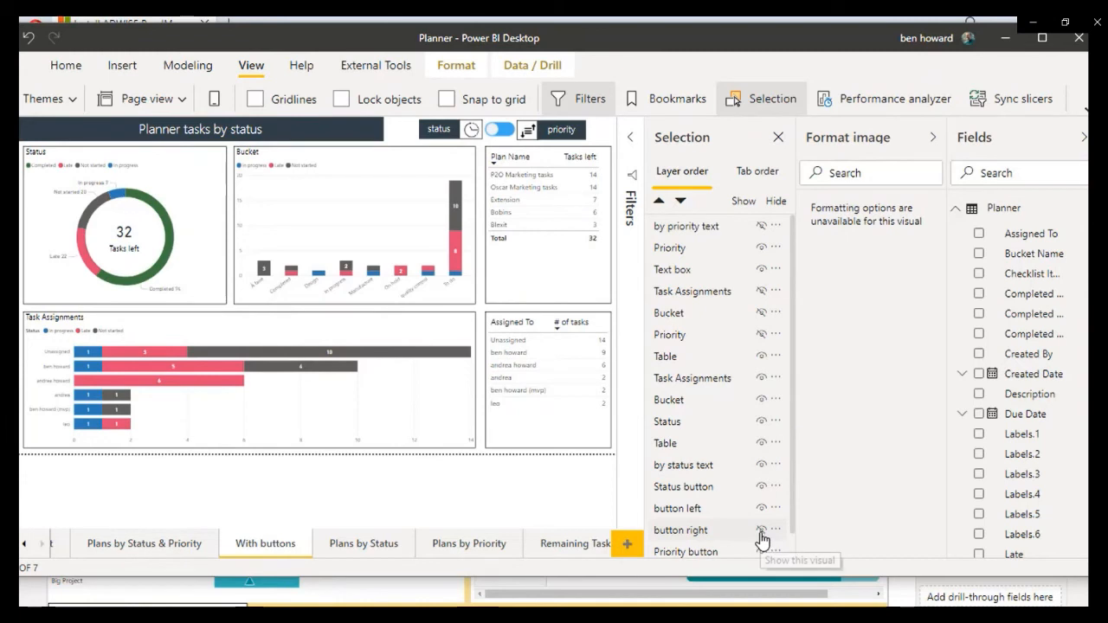
left_click(762, 539)
left_click(499, 134)
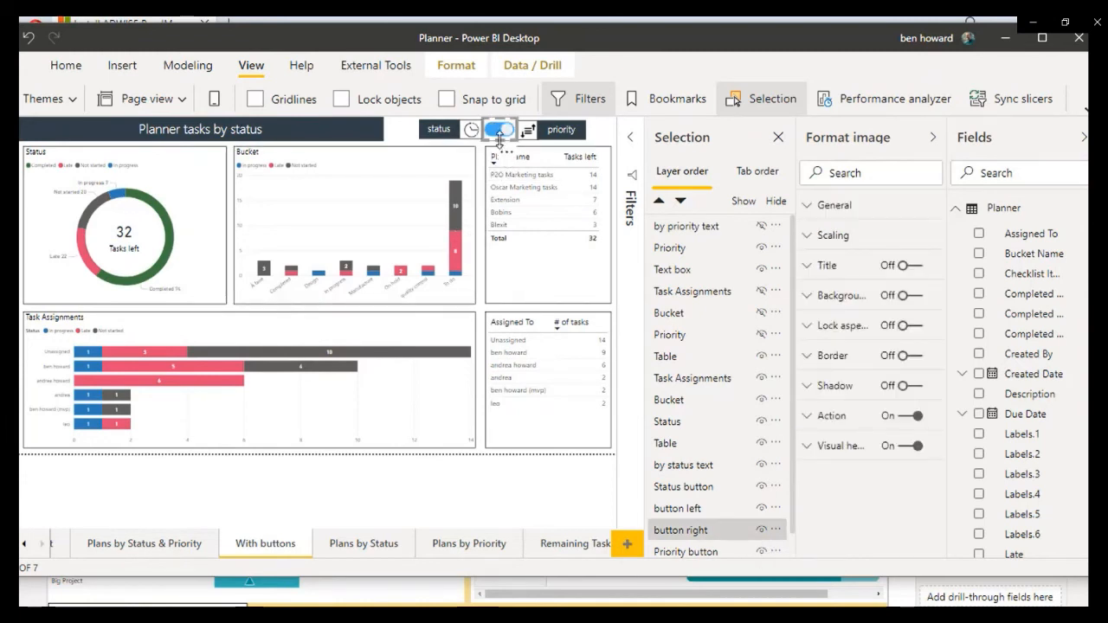
mouse_move(499, 138)
left_mouse_down()
mouse_move(496, 154)
mouse_move(500, 132)
left_mouse_up()
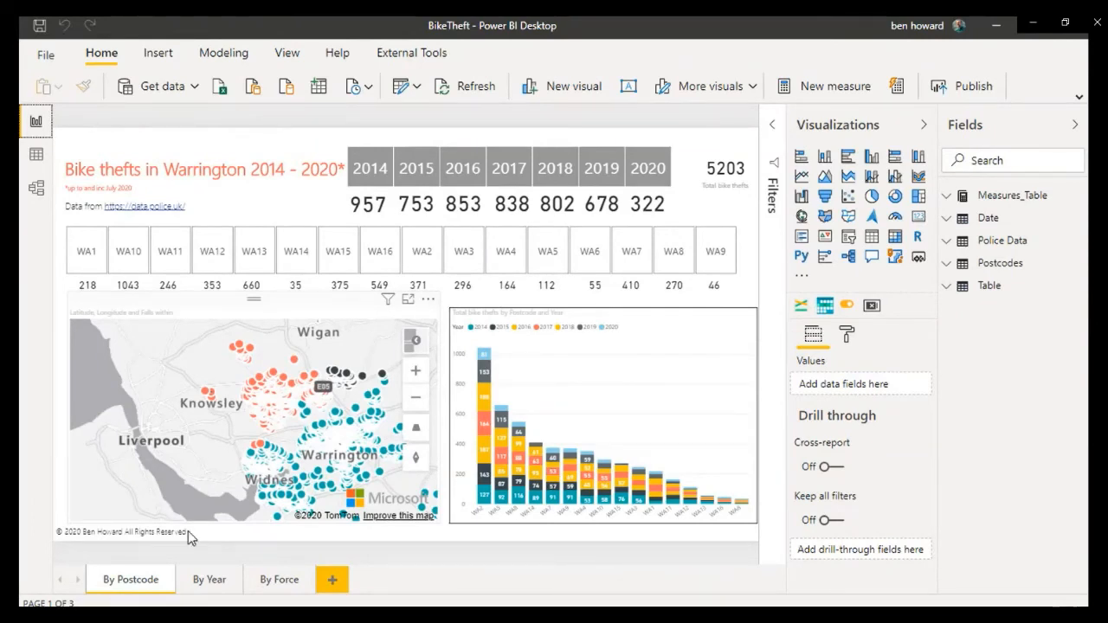
Step: View the BikeTheft report's By Year and By Force pages, examining the thefts by year and police force chart in focus mode
left_click(210, 580)
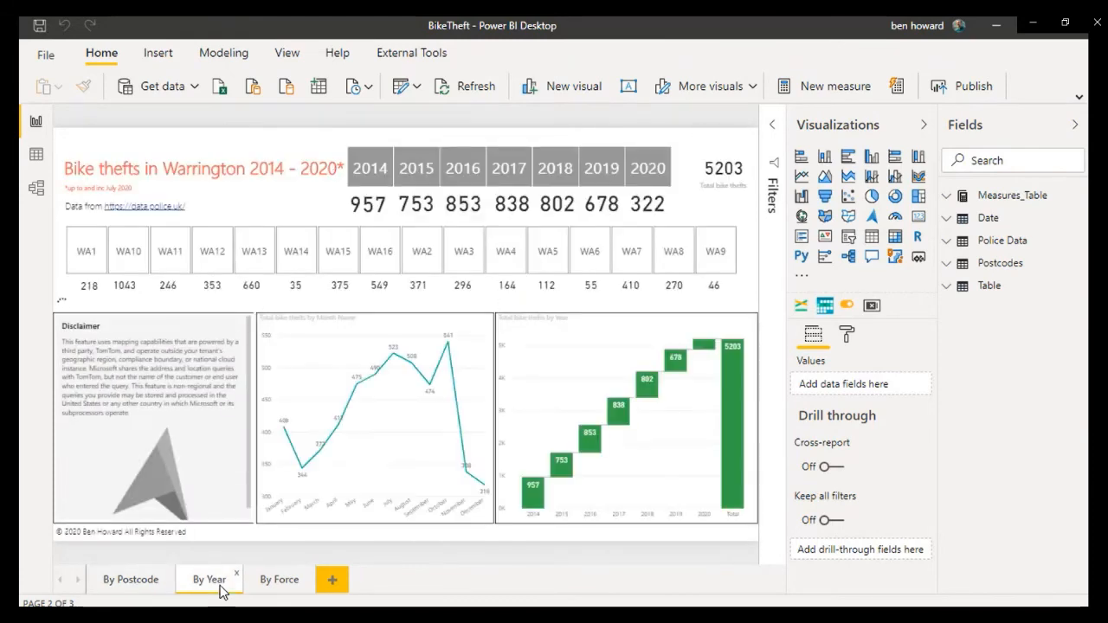
left_click(282, 580)
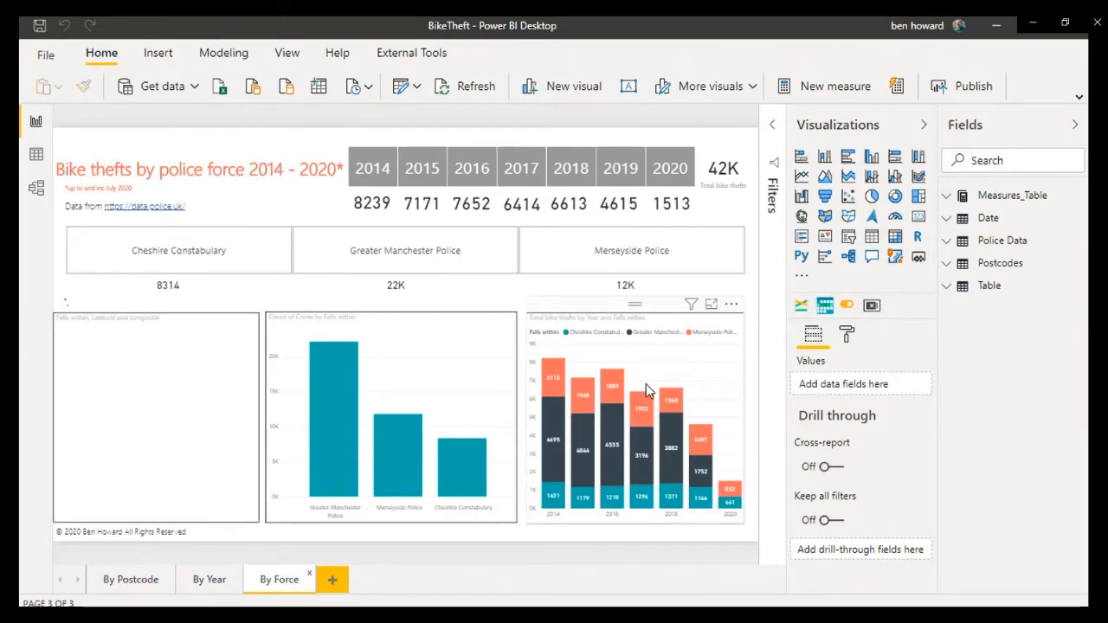
left_click(712, 305)
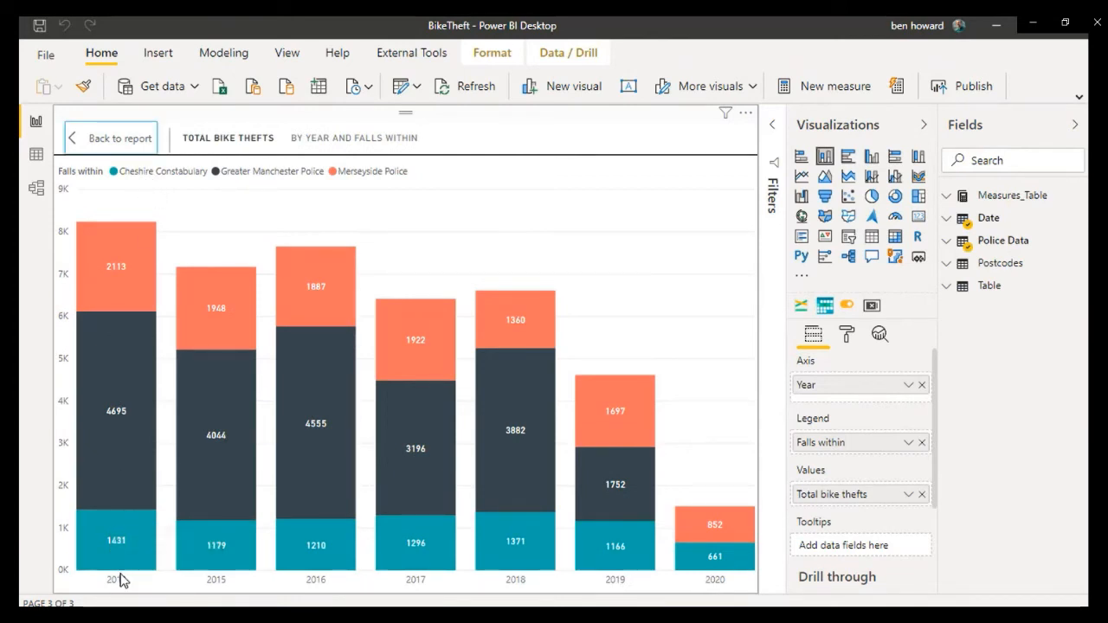
mouse_move(740, 555)
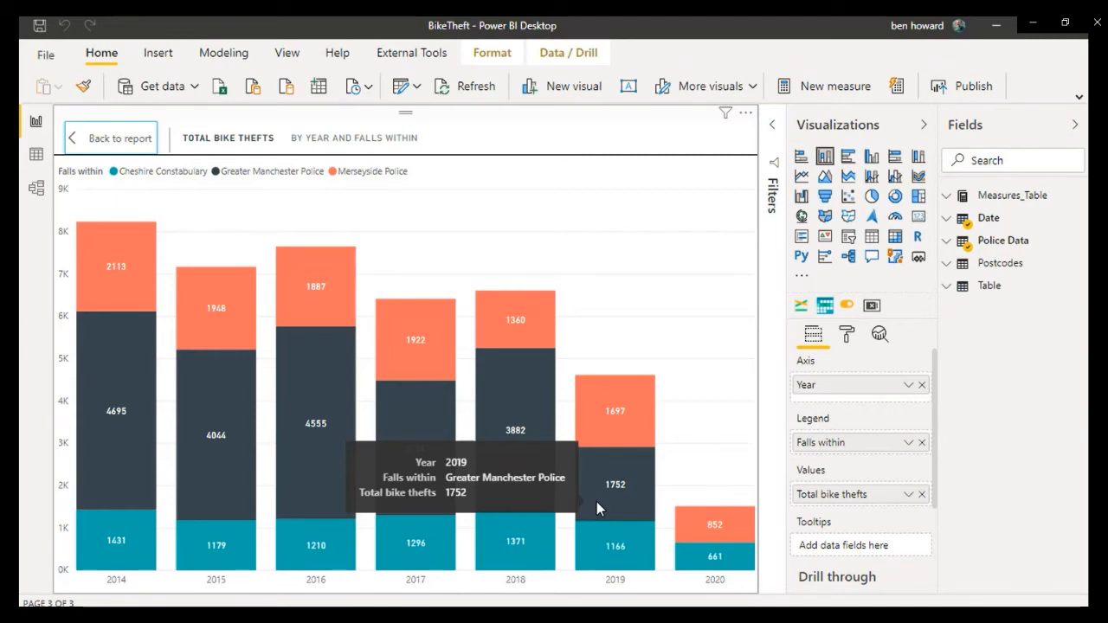
left_click(108, 139)
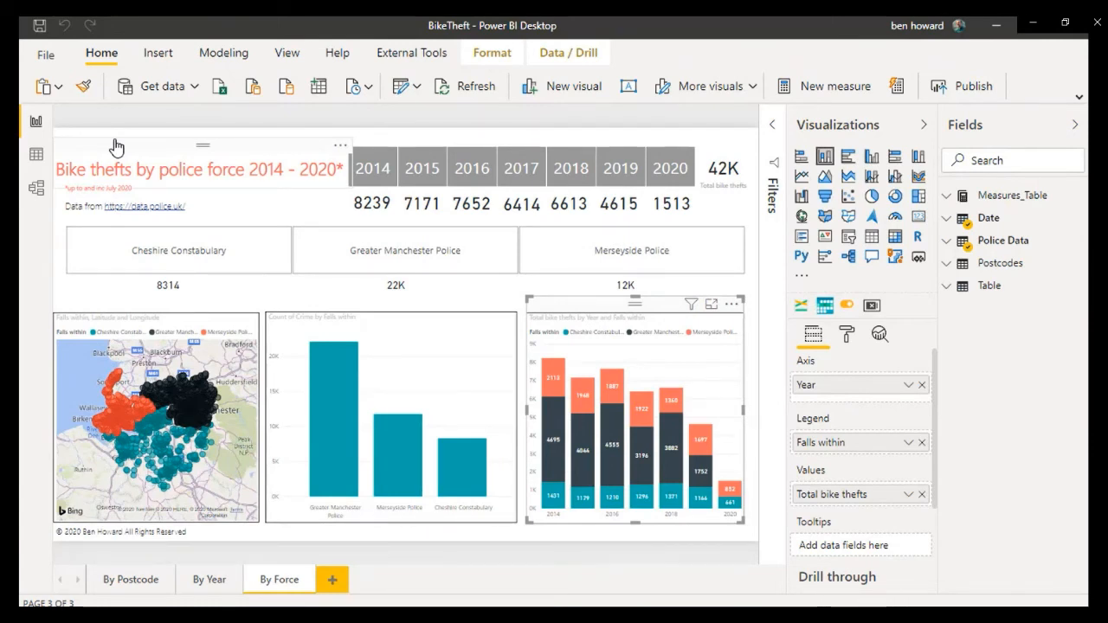
Step: Search the AppSource visuals for "toggle", look over the Toggle switch by TME AG entry, and close the gallery
left_click(803, 278)
left_click(832, 300)
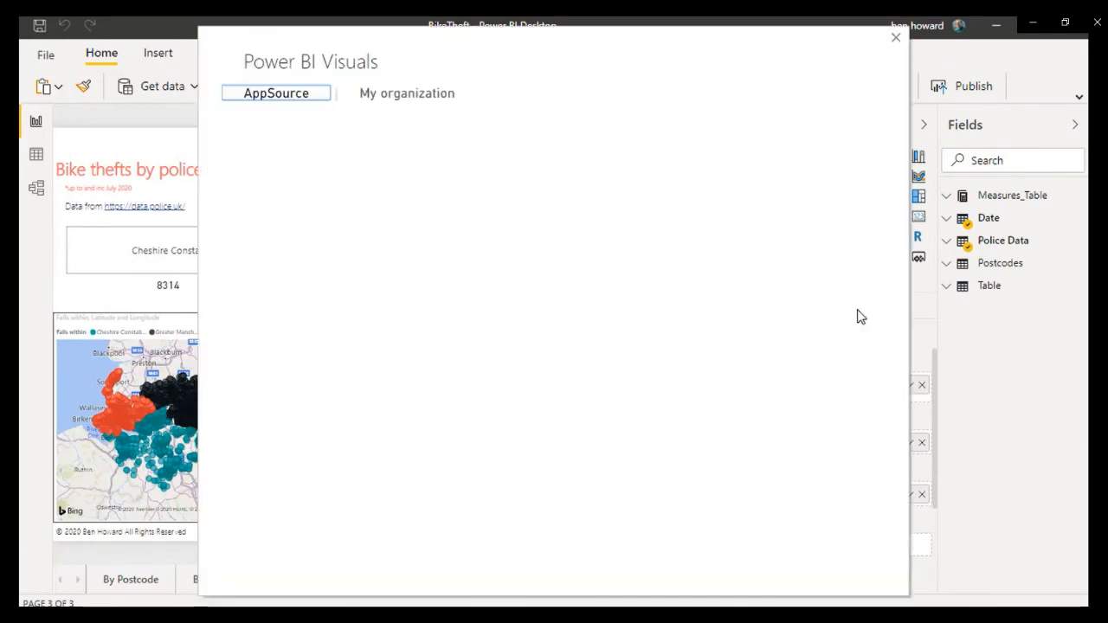
left_click(261, 174)
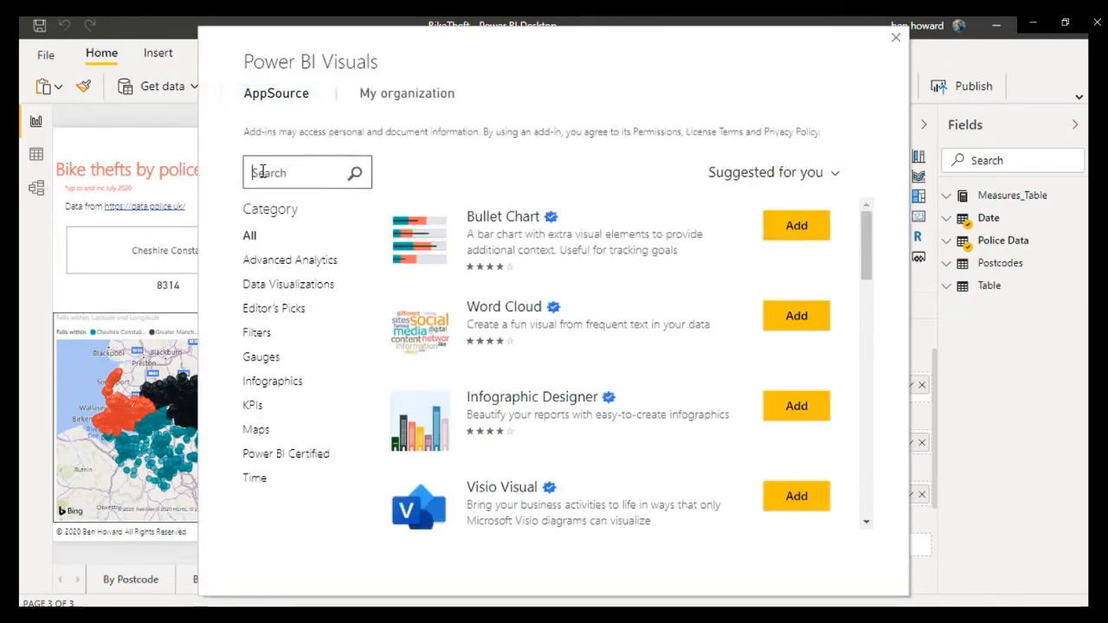
type("toggle")
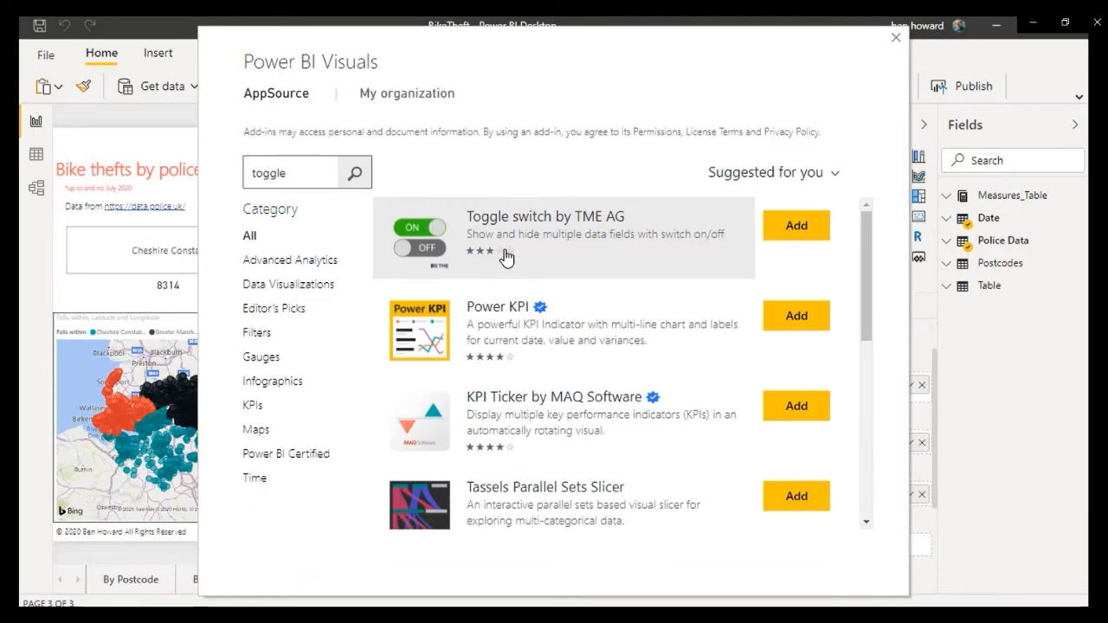
left_click(898, 40)
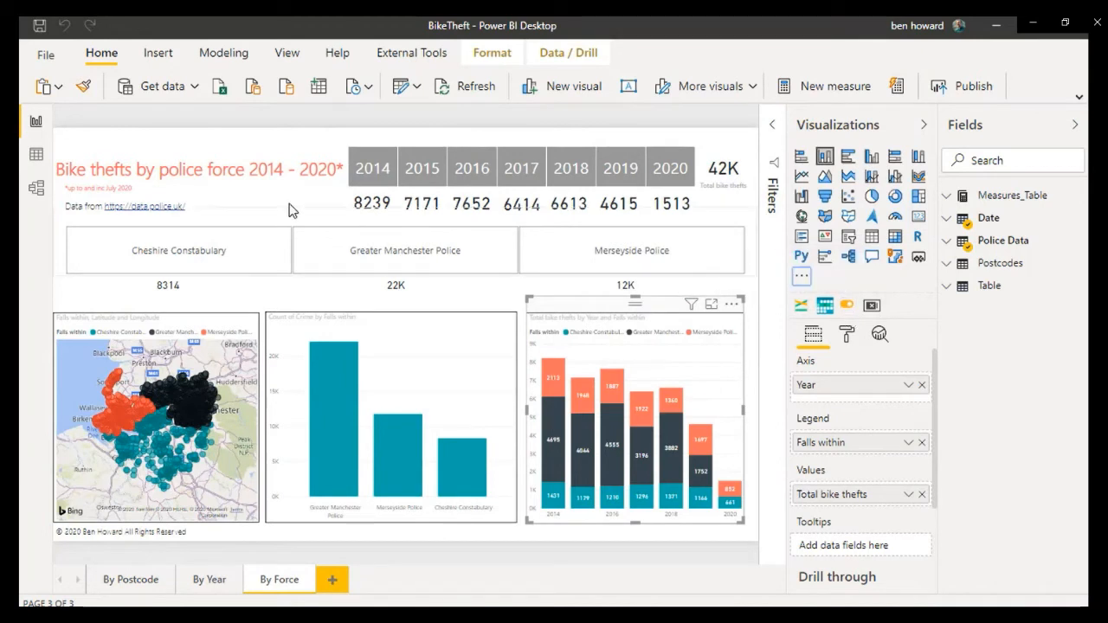
Step: Add a toggle switch visual to the By Force page and shrink it to fit beneath the title, beside the 2014 theft count
left_click(346, 212)
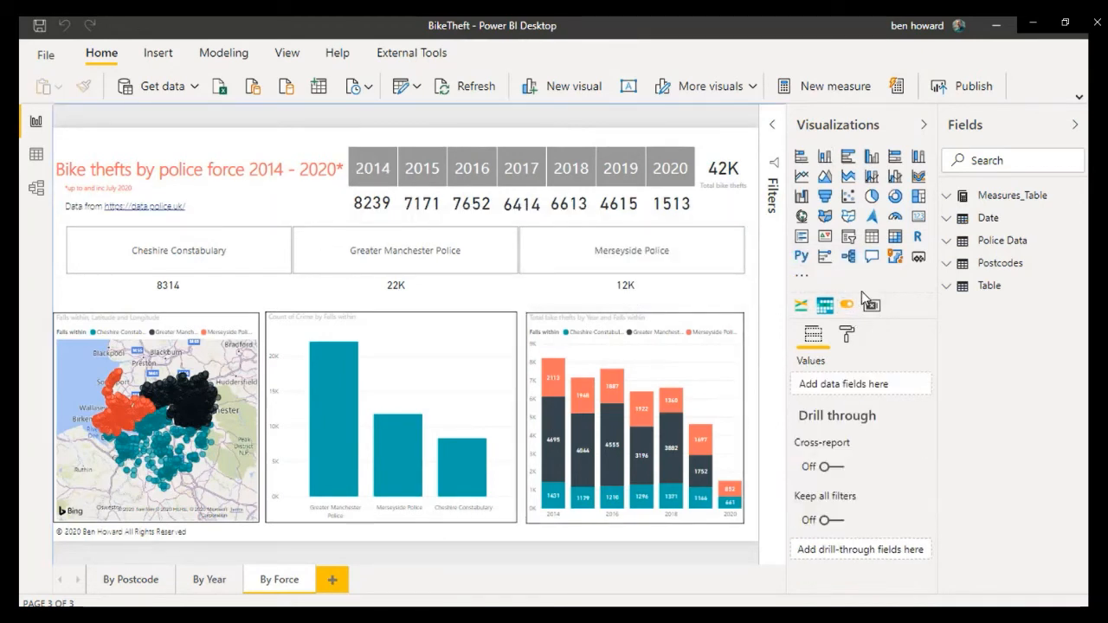
left_click(847, 305)
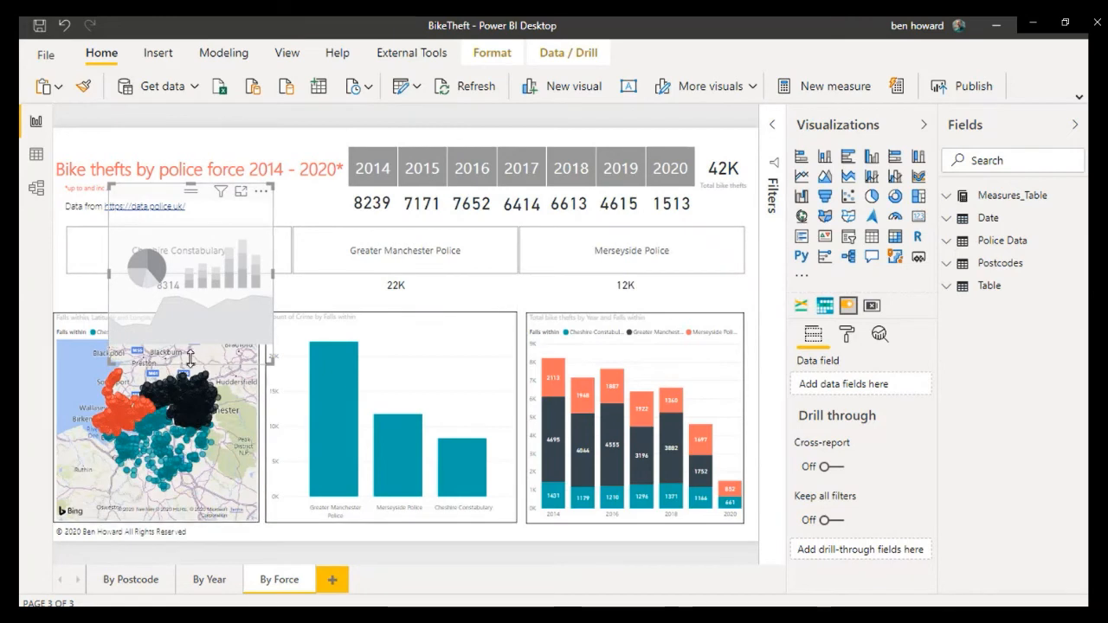
left_click_drag(191, 358, 265, 192)
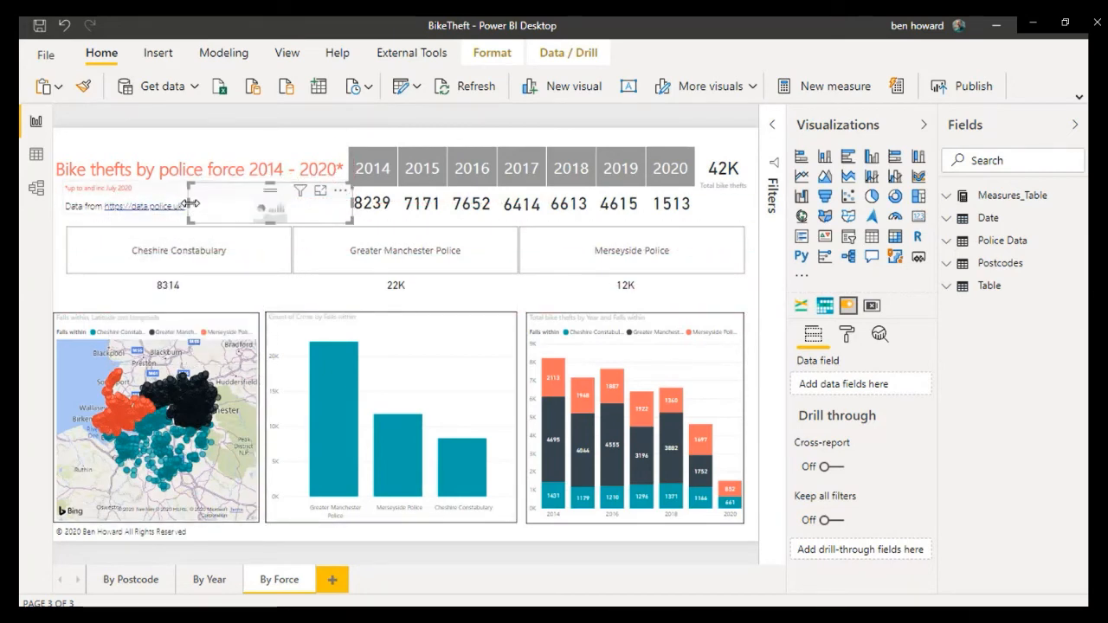
left_click_drag(187, 205, 252, 209)
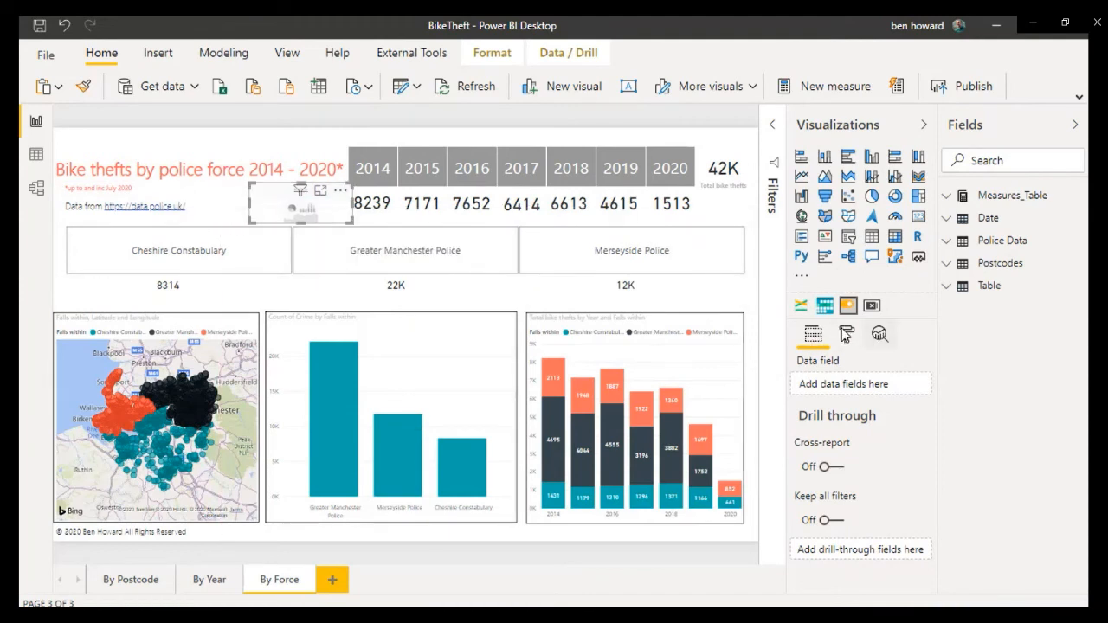
left_click(848, 334)
left_click(813, 335)
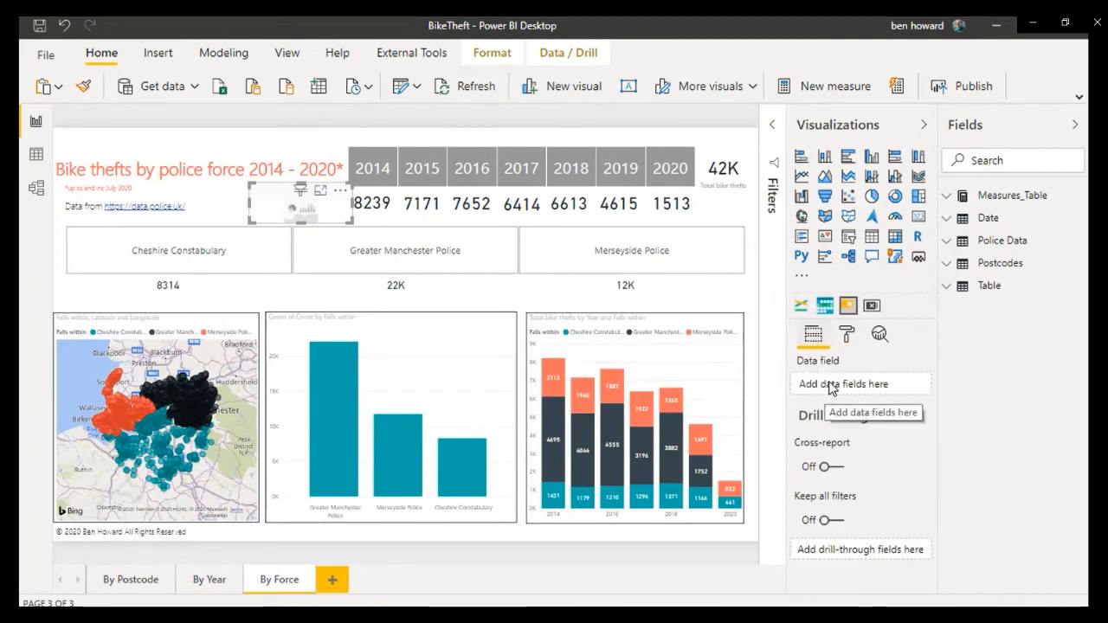
Step: Open the Police Data table in Data view and expand its field list to examine the Falls within column
left_click(38, 161)
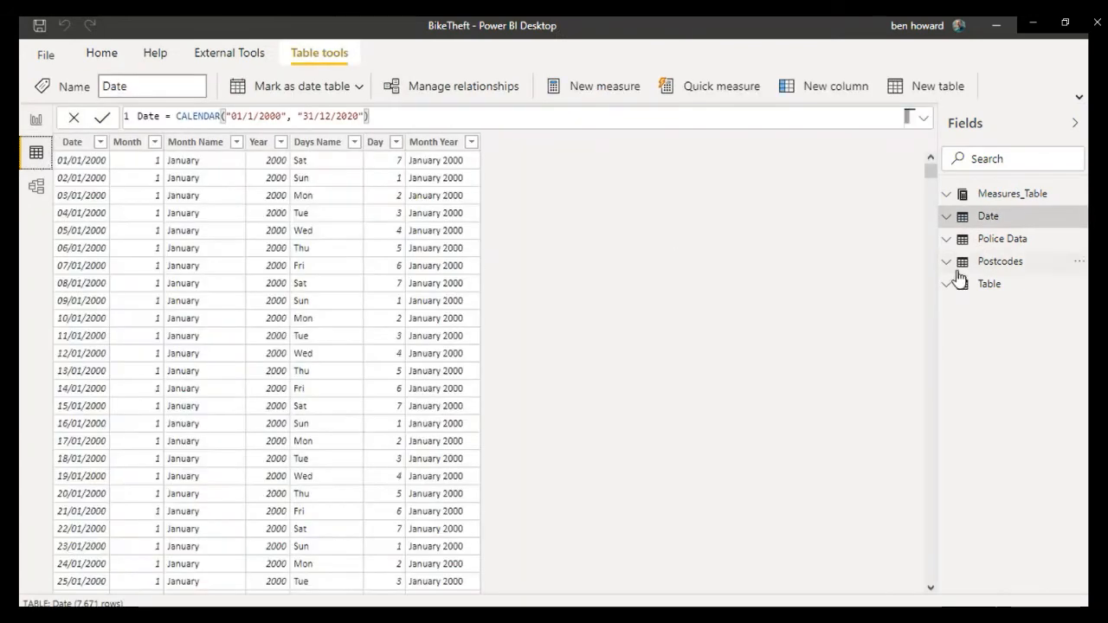
left_click(984, 219)
left_click(980, 241)
left_click(947, 216)
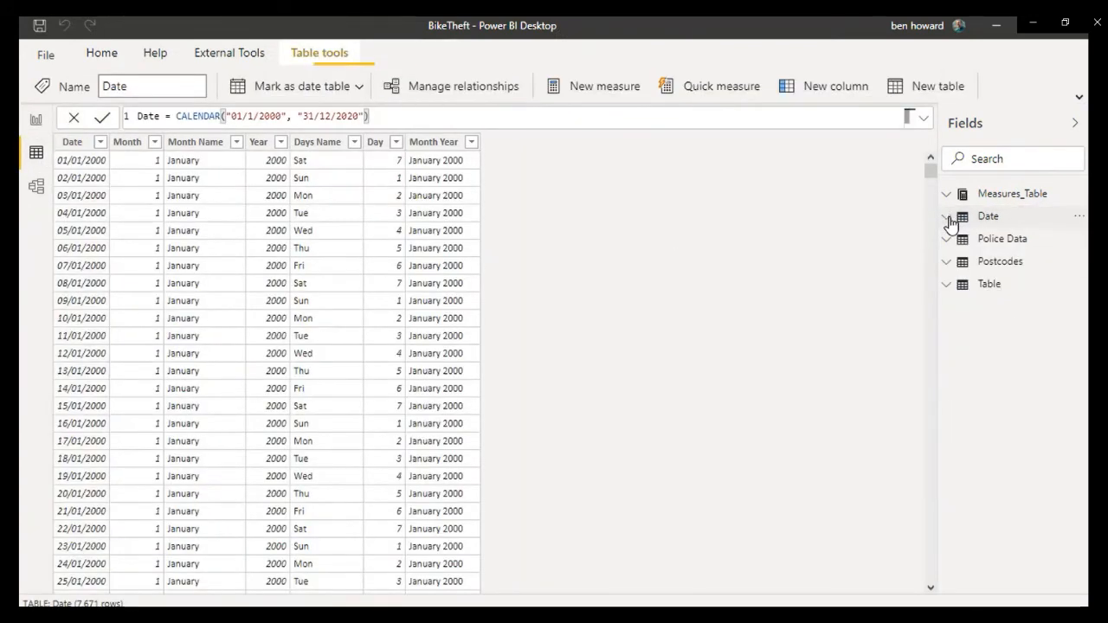
left_click(966, 242)
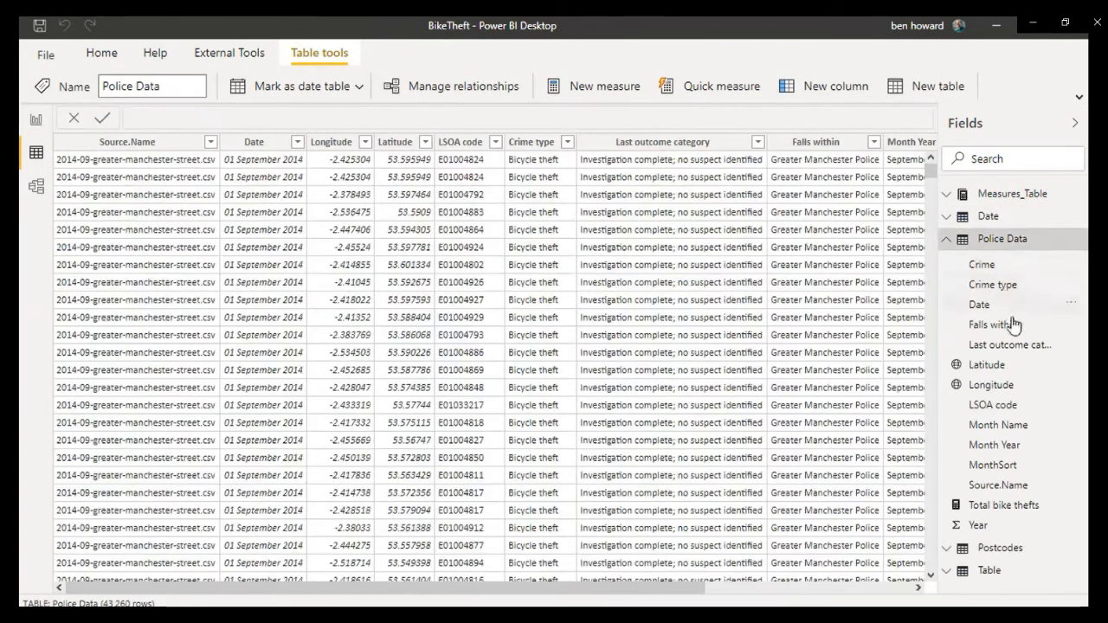
Step: Examine the list of distinct police forces in the Falls within column's filter, then dismiss it
left_click(874, 142)
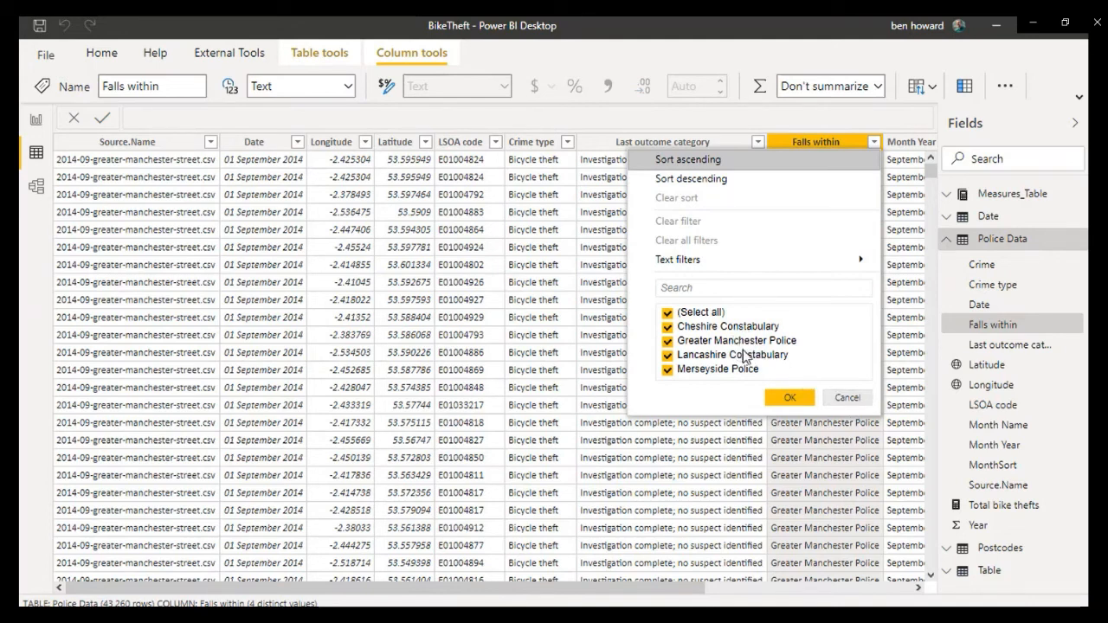
left_click(847, 398)
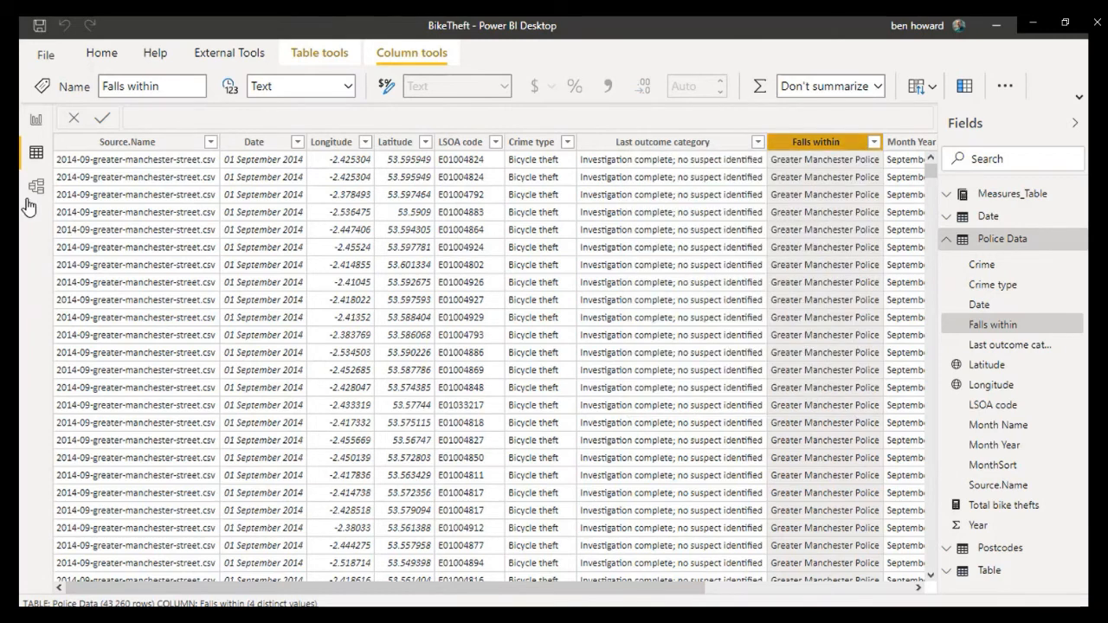
Step: Return to the By Force report page and assign the Police Data table's Falls within field to the toggle switch
left_click(37, 121)
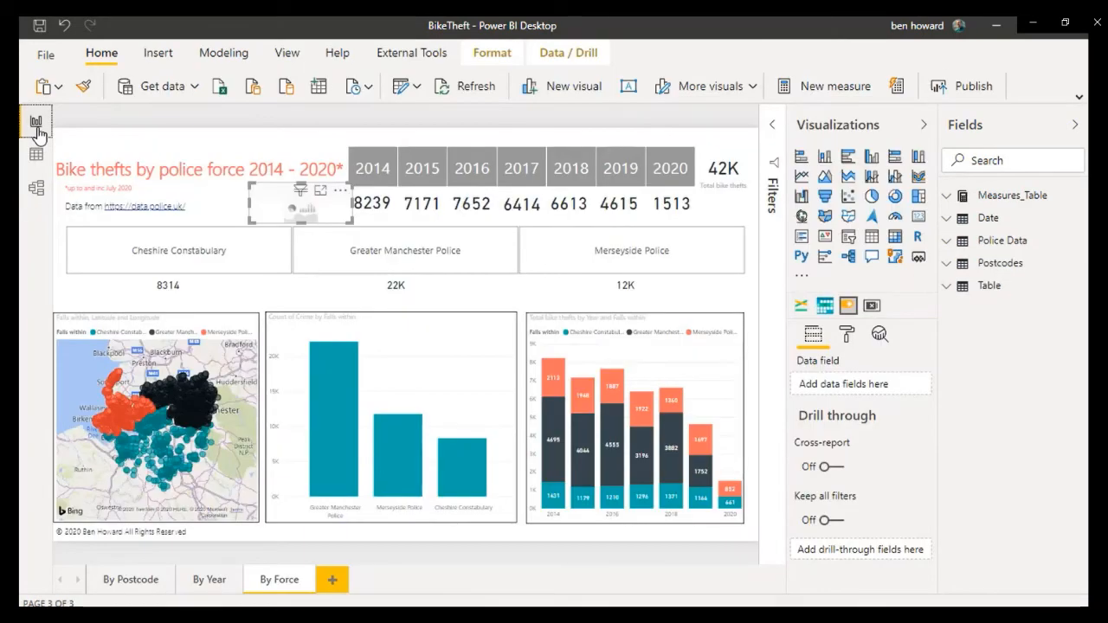
left_click(952, 250)
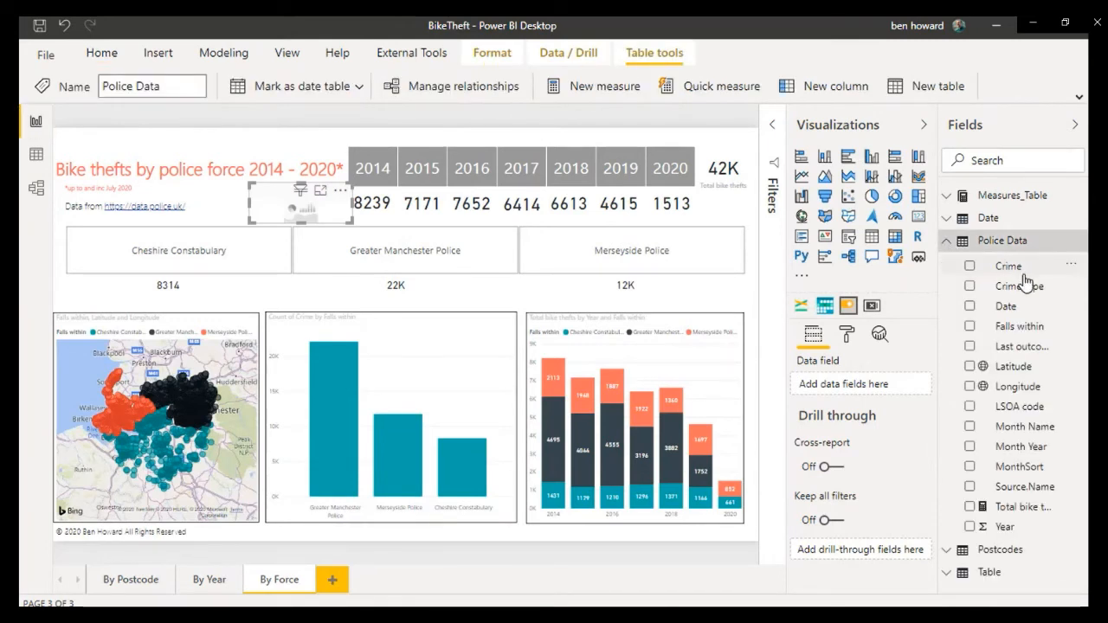
left_click_drag(1030, 329, 876, 389)
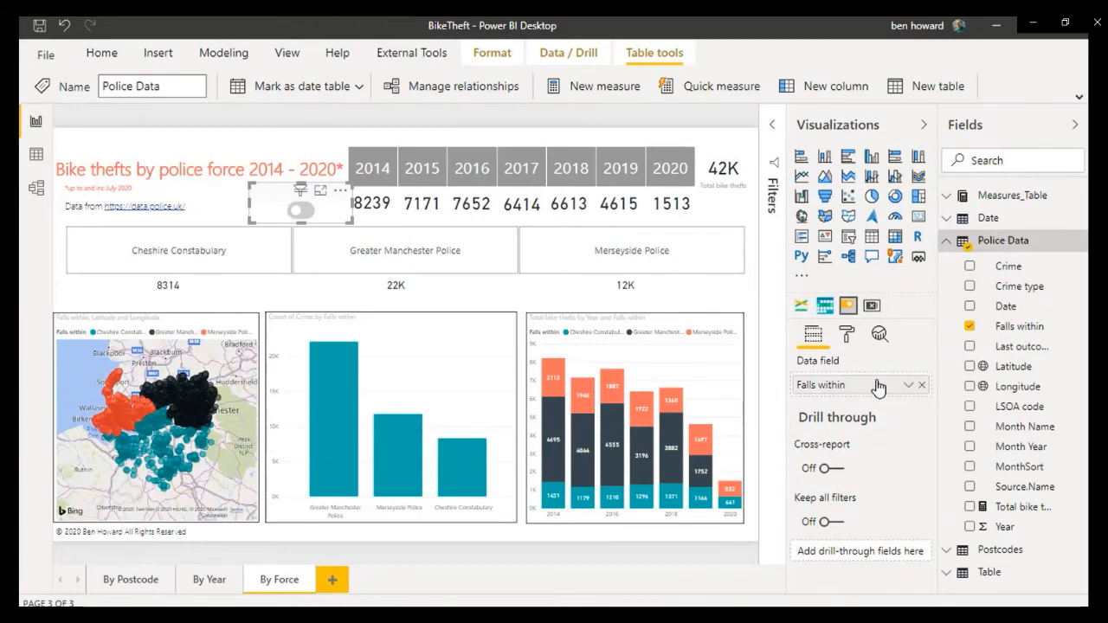
Step: Set the toggle's ON field values to "Cheshire Constabulary, Merseyside Police, Greater Manchester Police", copied from Switch.txt in Notepad
left_click(849, 336)
scroll(797, 406, "down", 1)
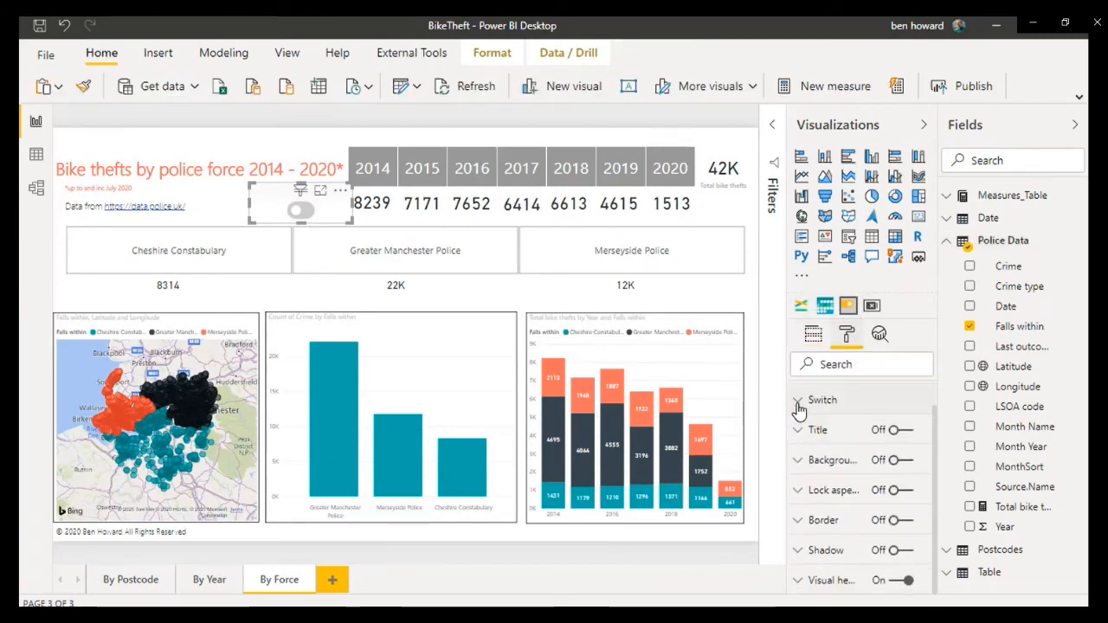
left_click(797, 404)
left_click(857, 447)
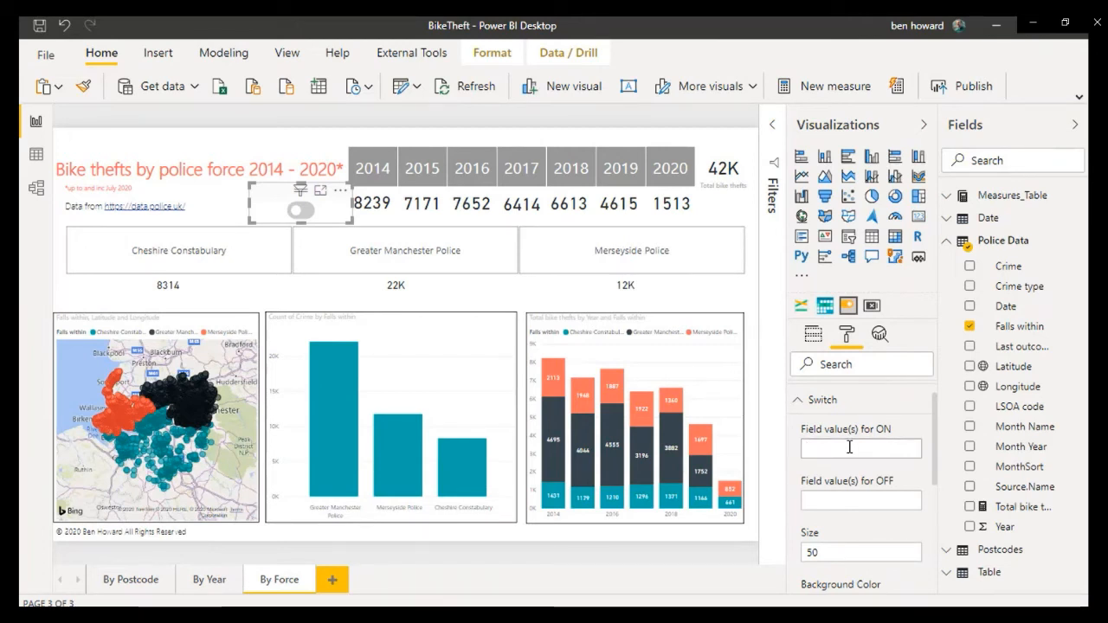
key("alt+Tab")
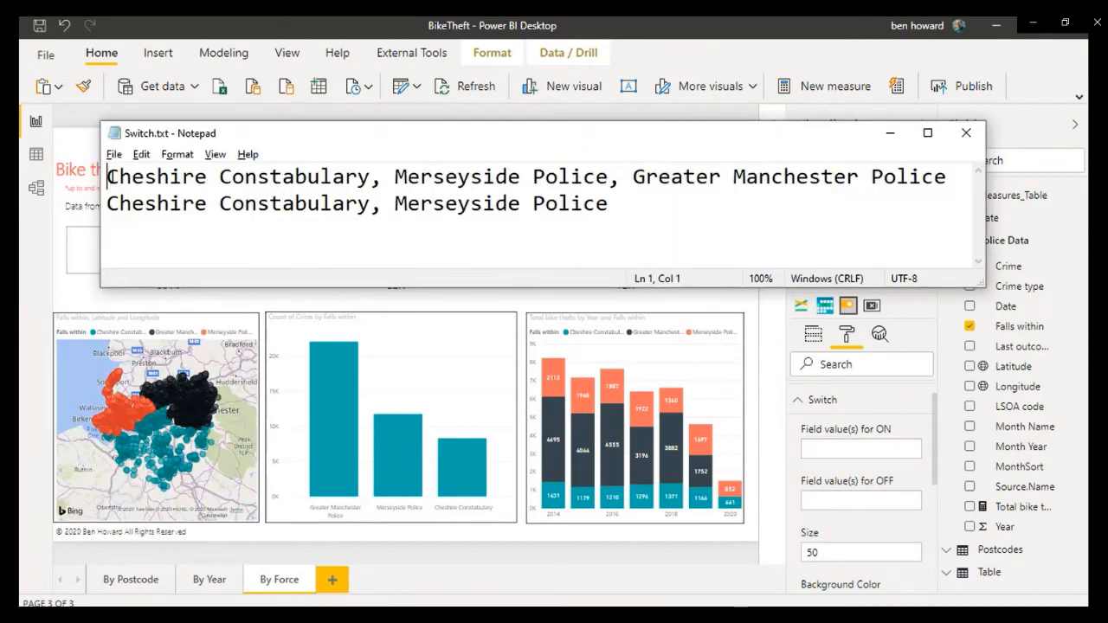
left_click_drag(106, 177, 958, 168)
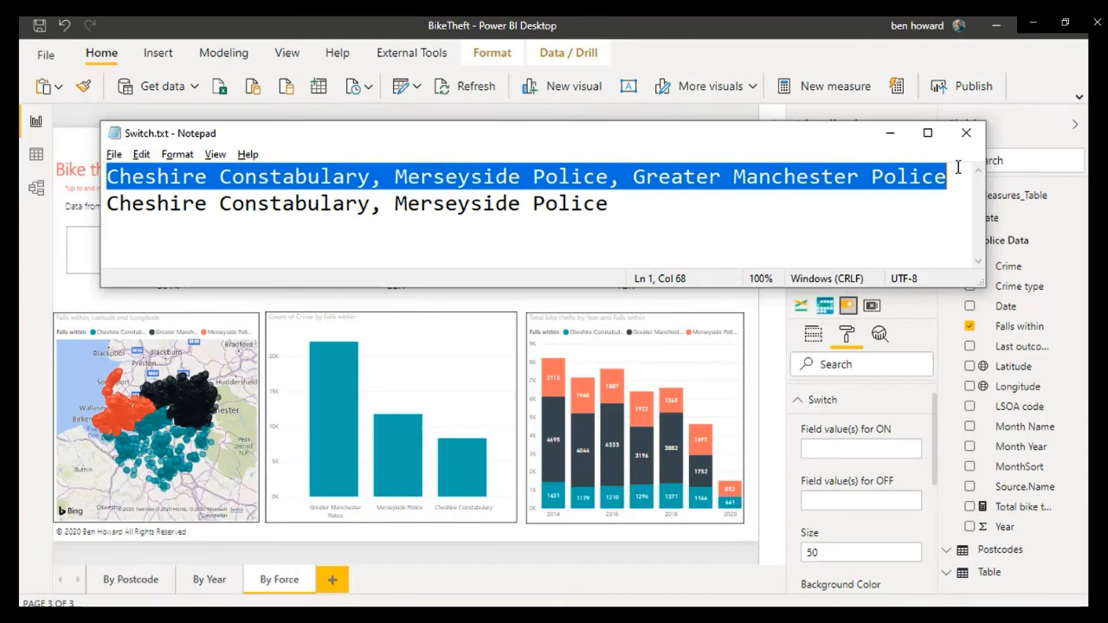
type("Greater Manchester Police")
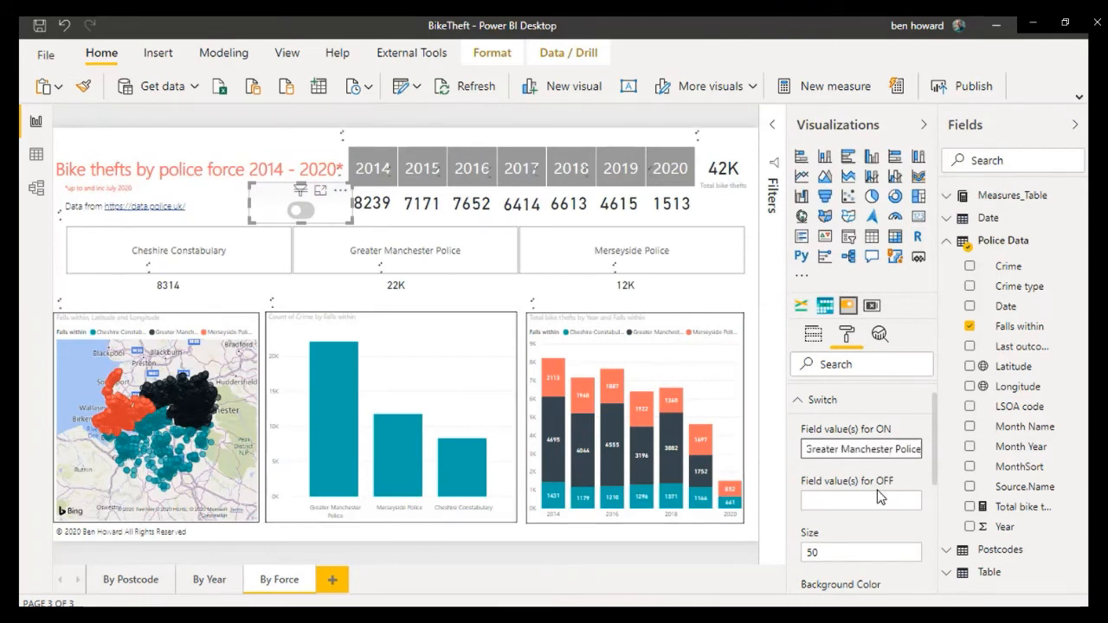
key("Home")
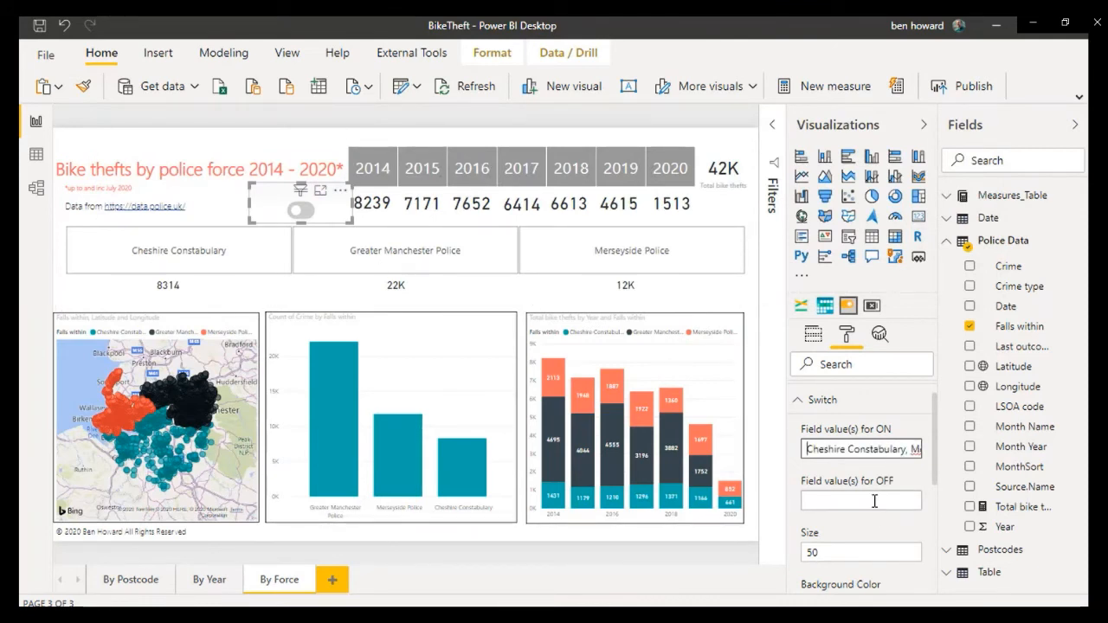
Step: Set the toggle's OFF field values to "Cheshire Constabulary, Merseyside Police", copied from the second line of Switch.txt in Notepad
left_click(874, 501)
key("alt+Tab")
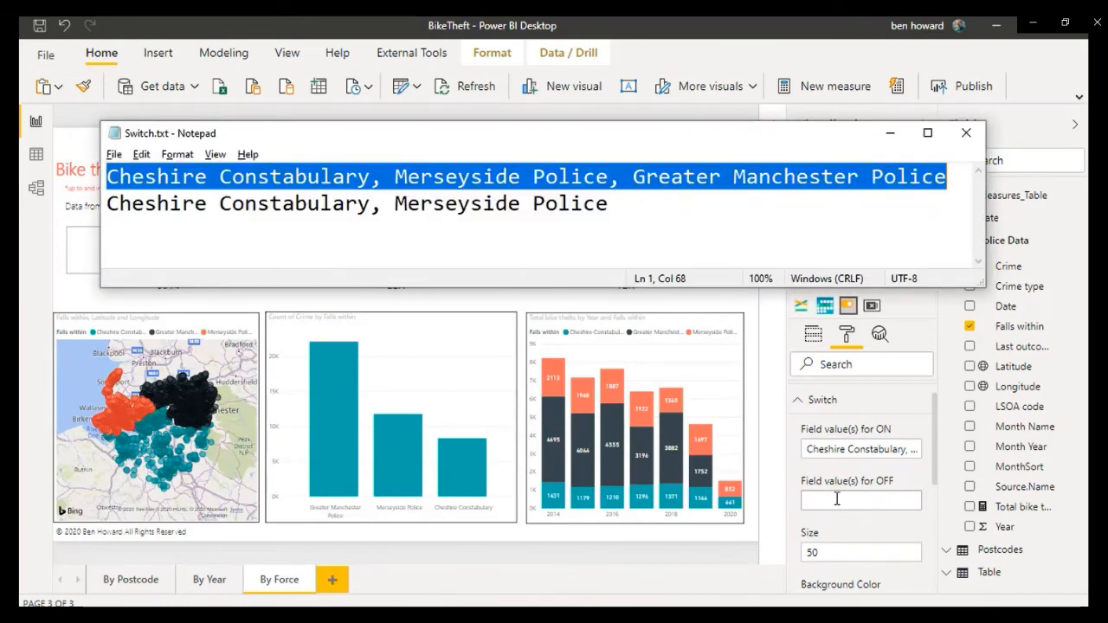
left_click(611, 203)
left_click_drag(612, 203, 112, 234)
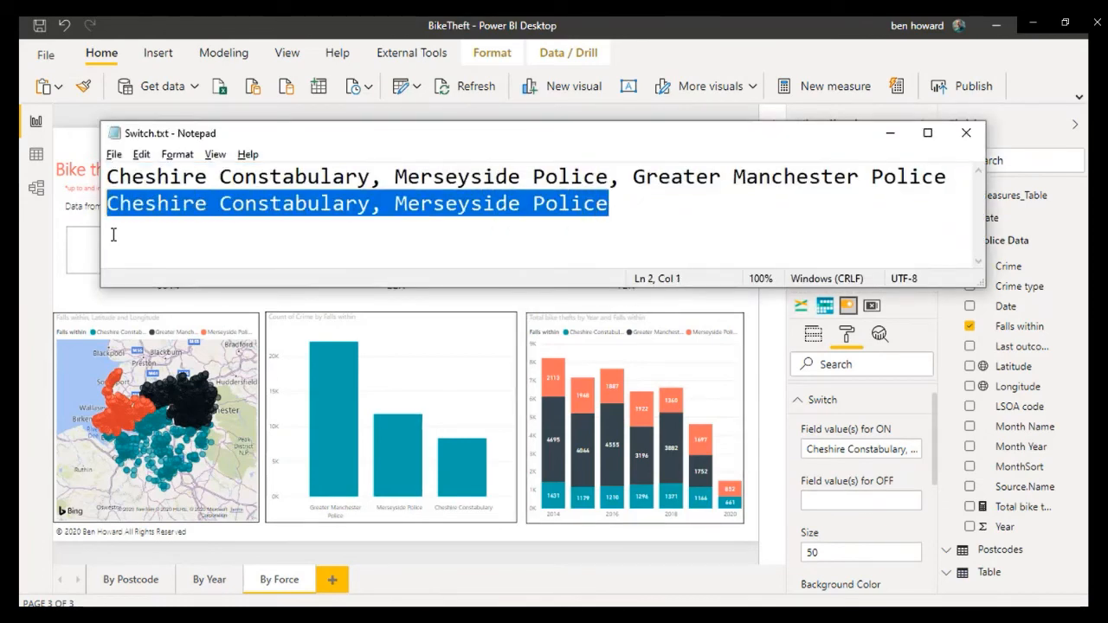
key("ctrl+c")
key("alt+Tab")
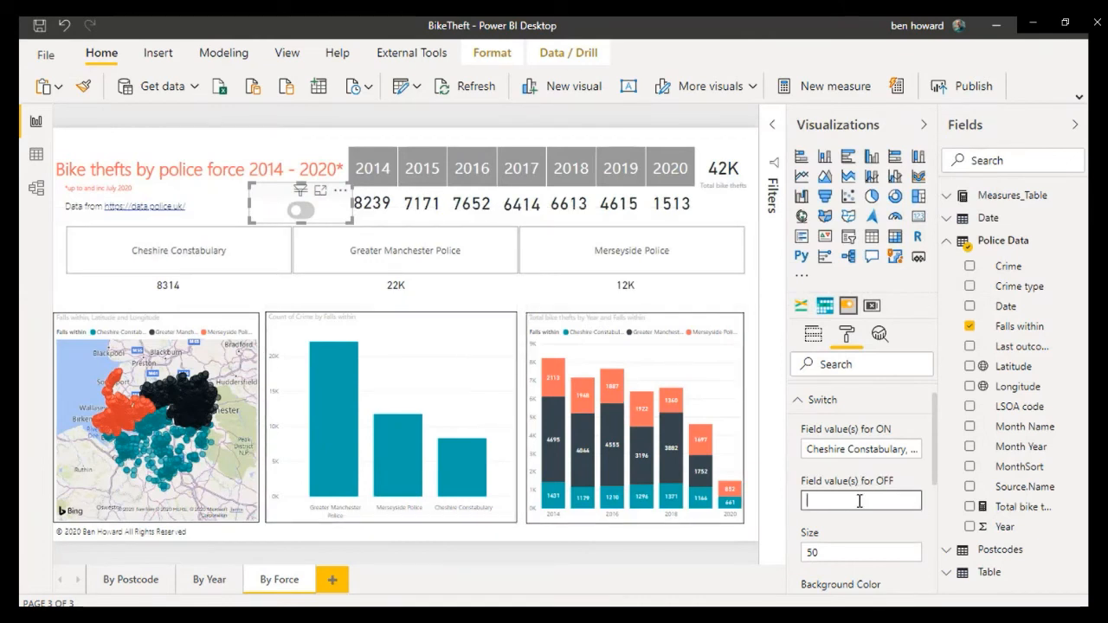
key("ctrl+v")
key("Tab")
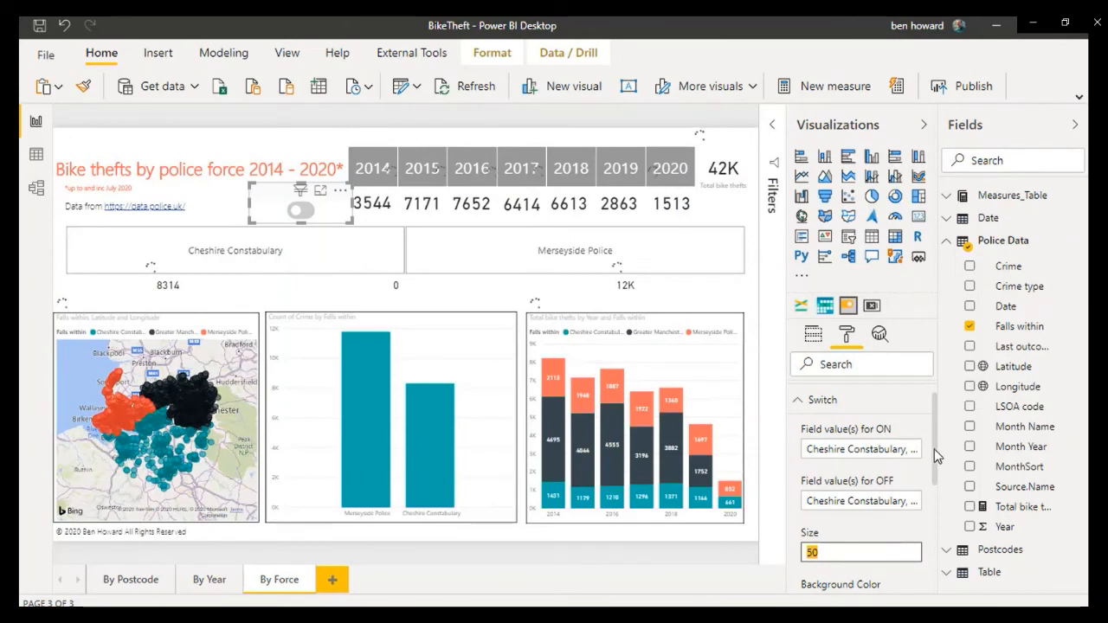
Step: Test the toggle switch by turning it on and off, examining how the By Force page's visuals respond
left_click_drag(937, 477, 939, 594)
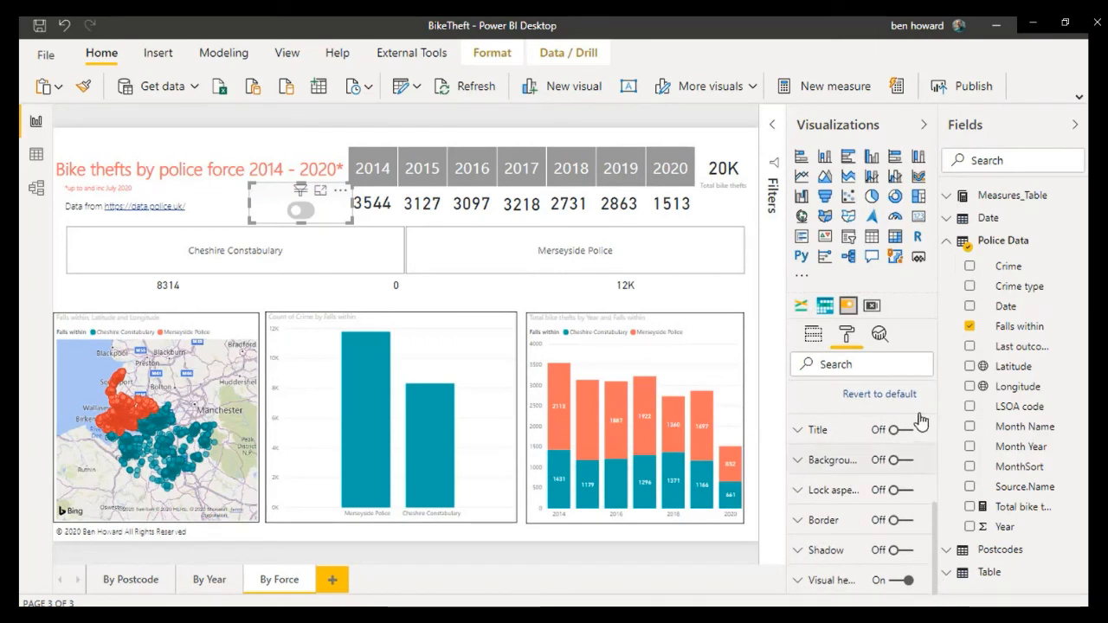
left_click(301, 211)
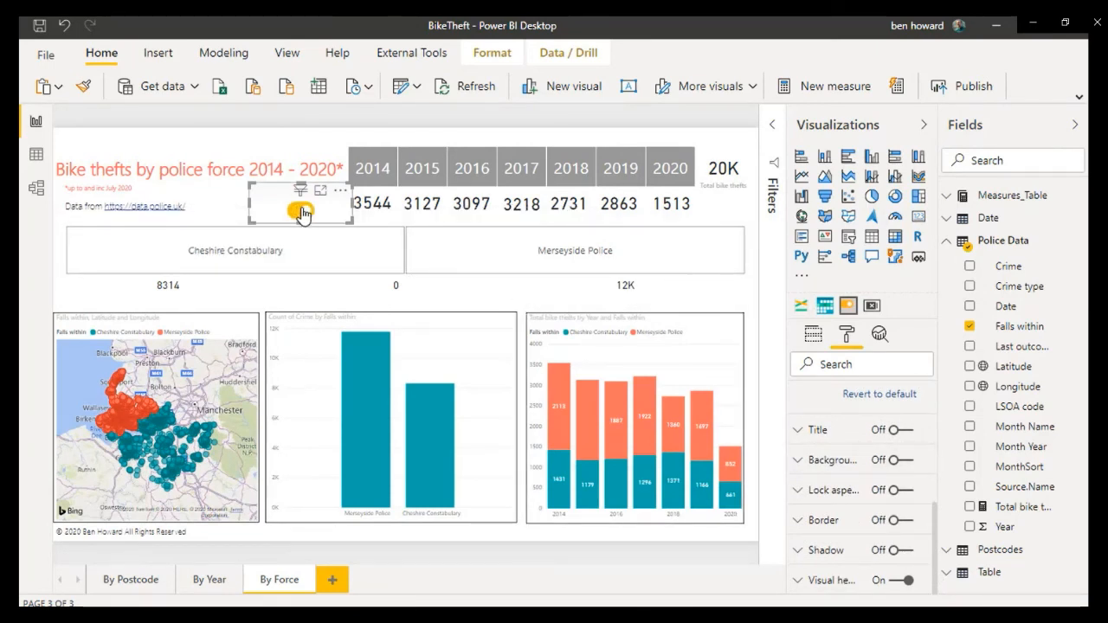
left_click(265, 259)
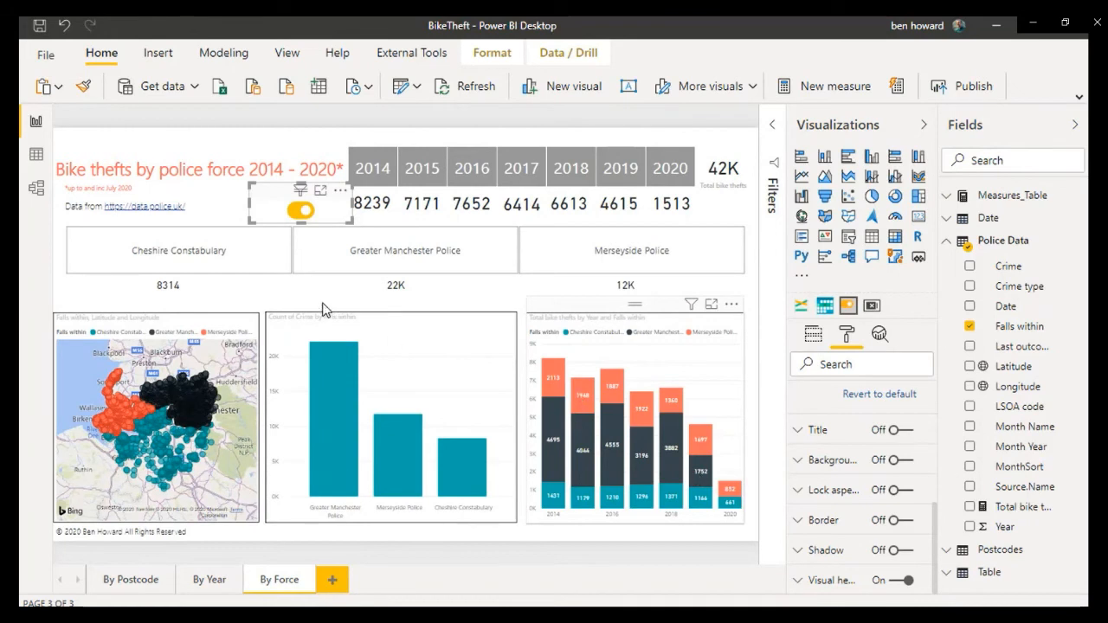
left_click(297, 211)
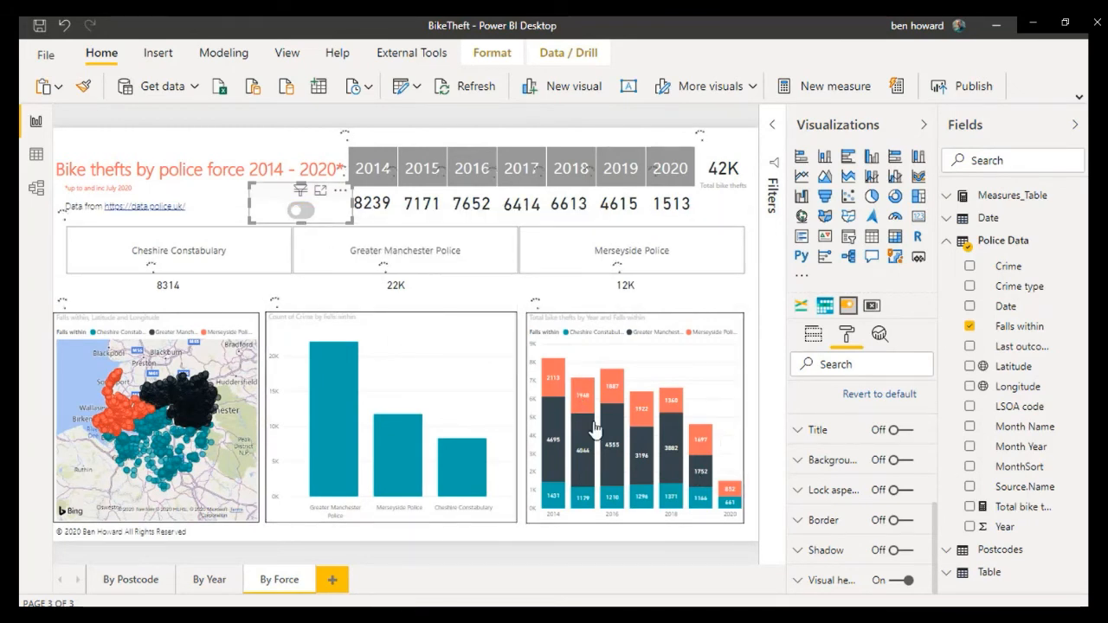
mouse_move(594, 430)
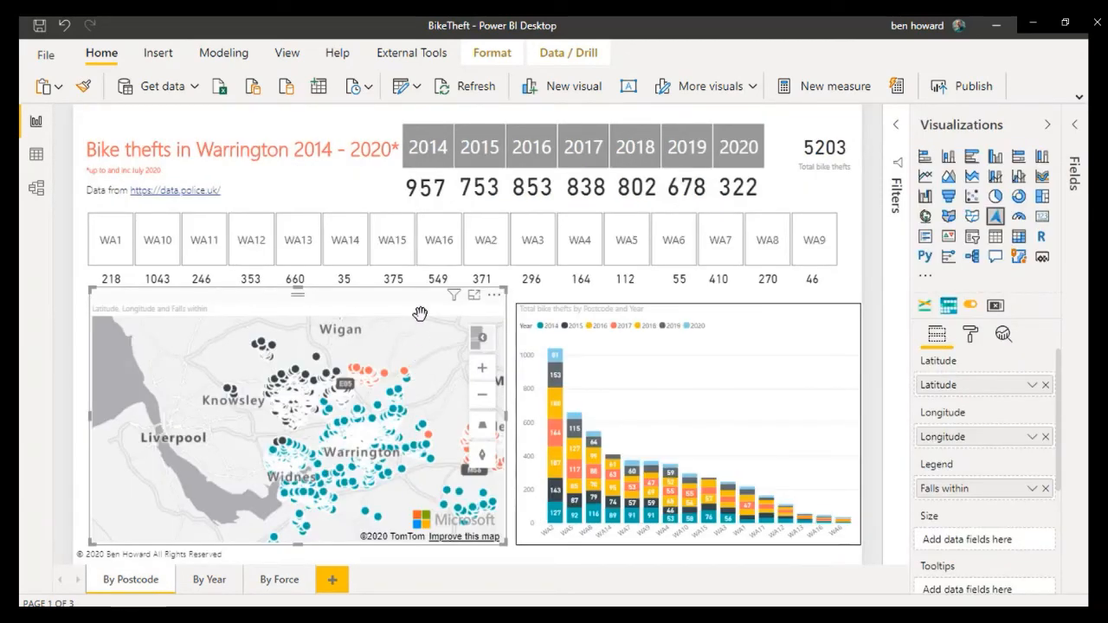
Step: Open the report's queries in Power Query Editor, narrow the query list, and show the Postcodes query's code in the Advanced Editor
left_click(417, 87)
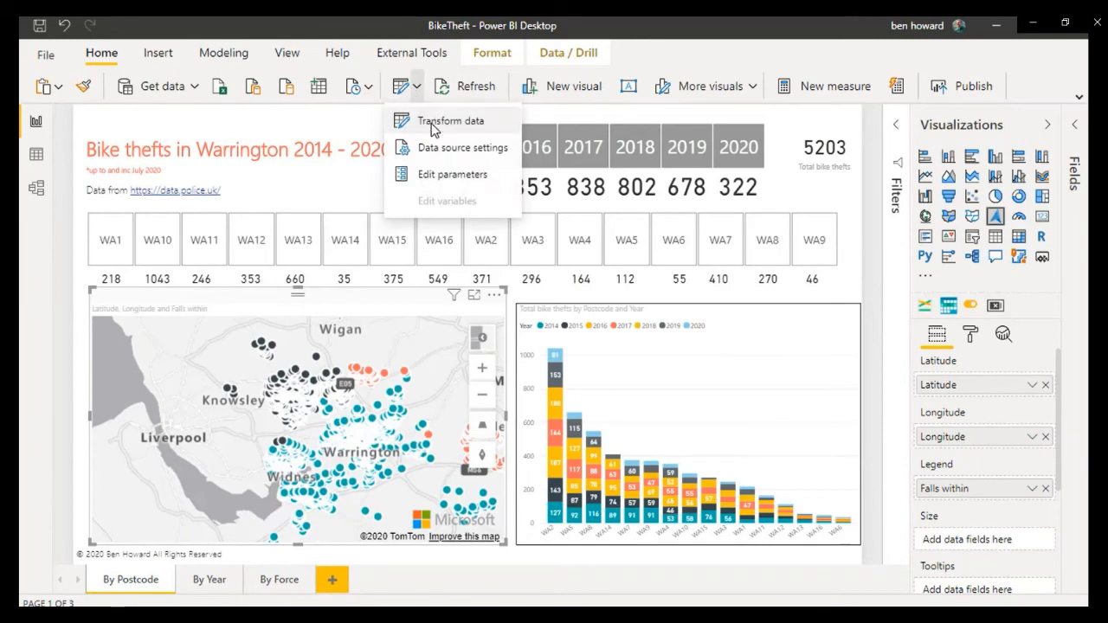
left_click(431, 121)
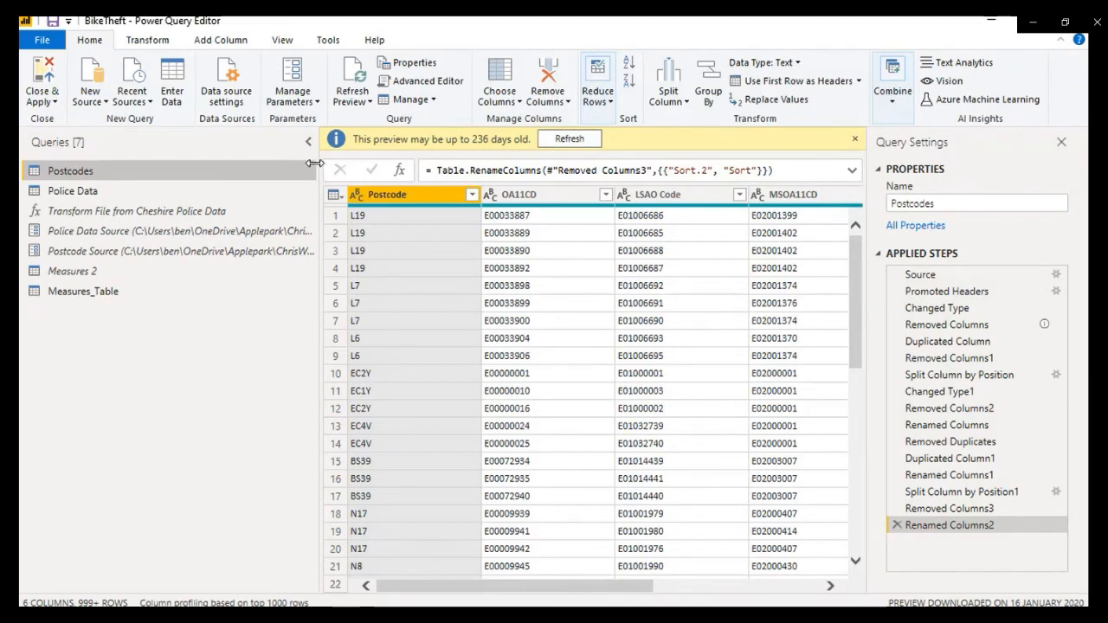
left_click_drag(314, 162, 118, 180)
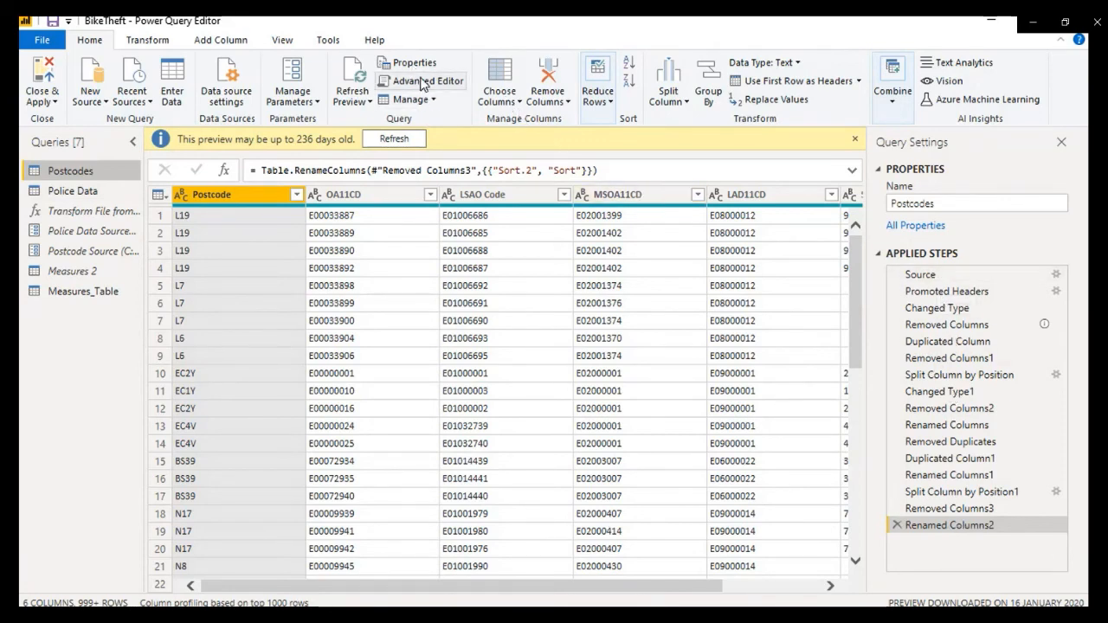
left_click(422, 83)
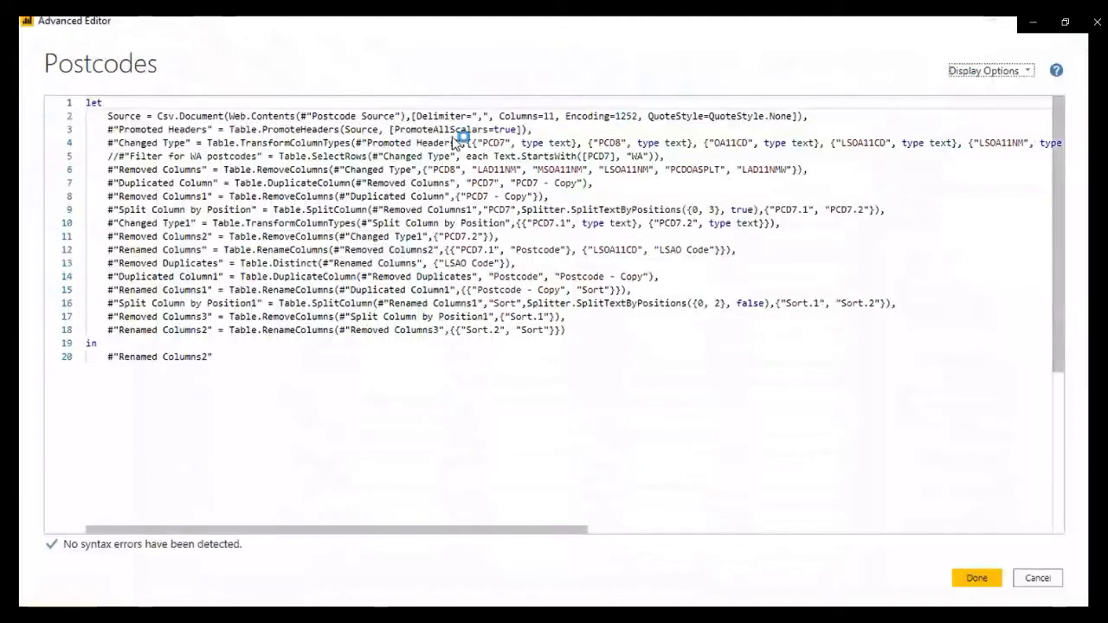
Step: Add a blank line and the comment "// Renamed Sort.2 to Sort" above the Renamed Columns2 line, save the code, and check the step's description
left_click(594, 330)
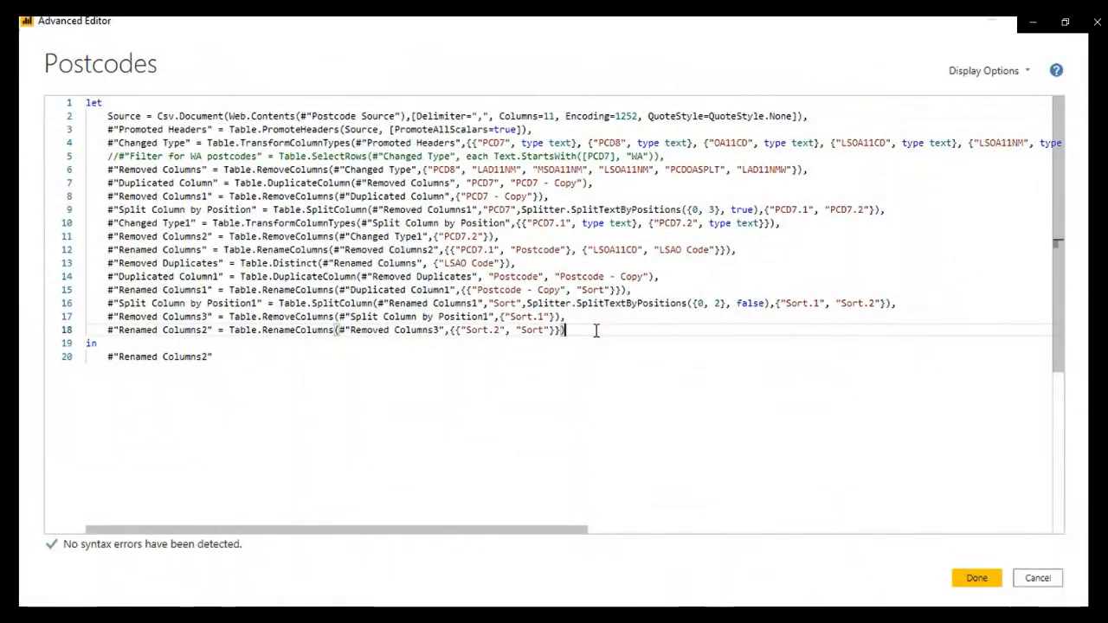
key("Home")
key("Return")
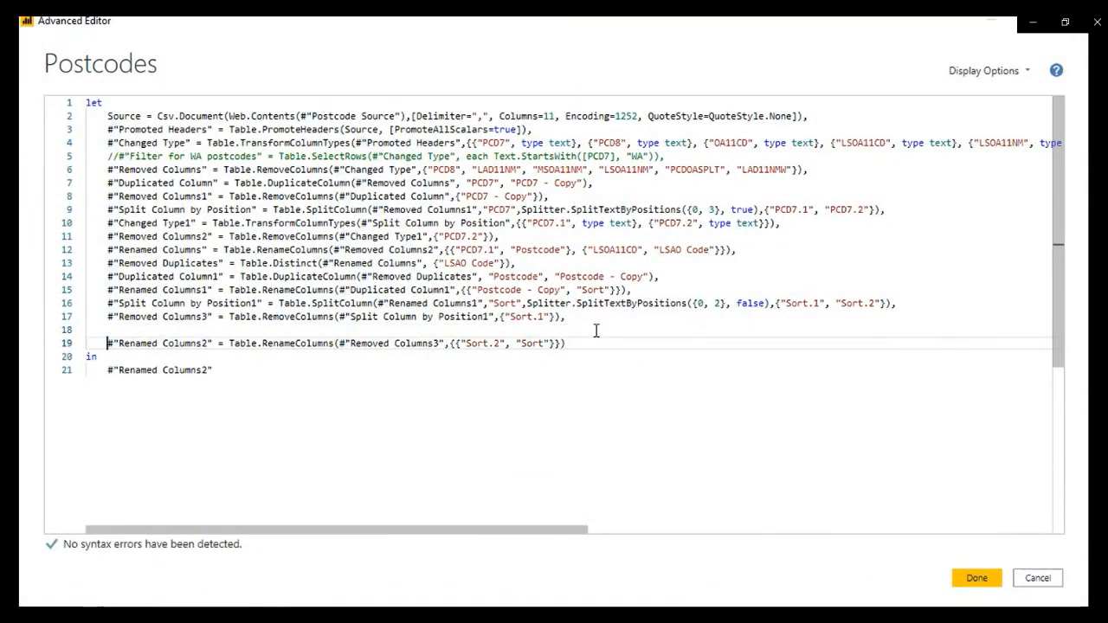
key("Return")
key("Up")
type("//")
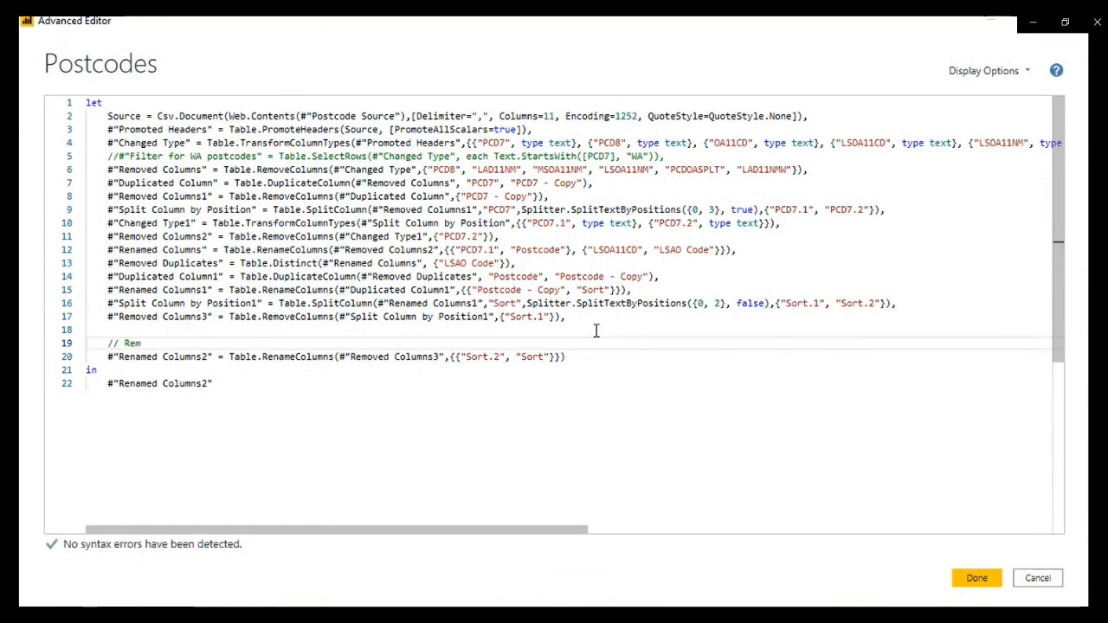
type(" Renamed Sort")
key("BackSpace")
key("BackSpace")
key("BackSpace")
key("BackSpace")
type("sort 2 to")
key("BackSpace")
key("BackSpace")
key("BackSpace")
key("BackSpace")
key("BackSpace")
type(".2 to")
type(" Sc")
left_click(169, 343)
key("Delete")
type("Sort")
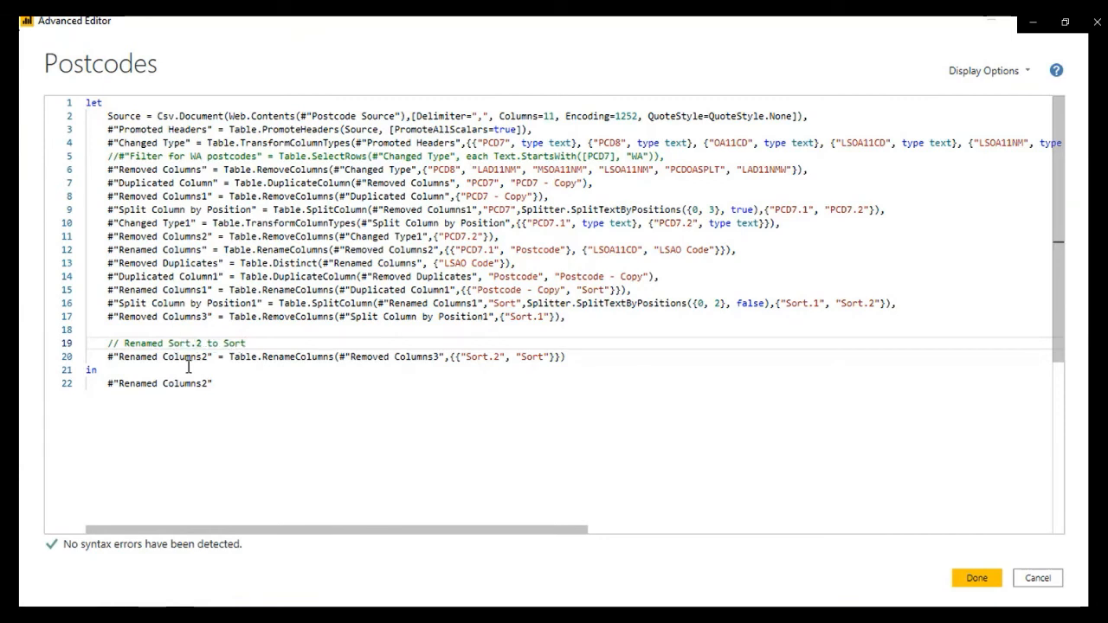
left_click(977, 578)
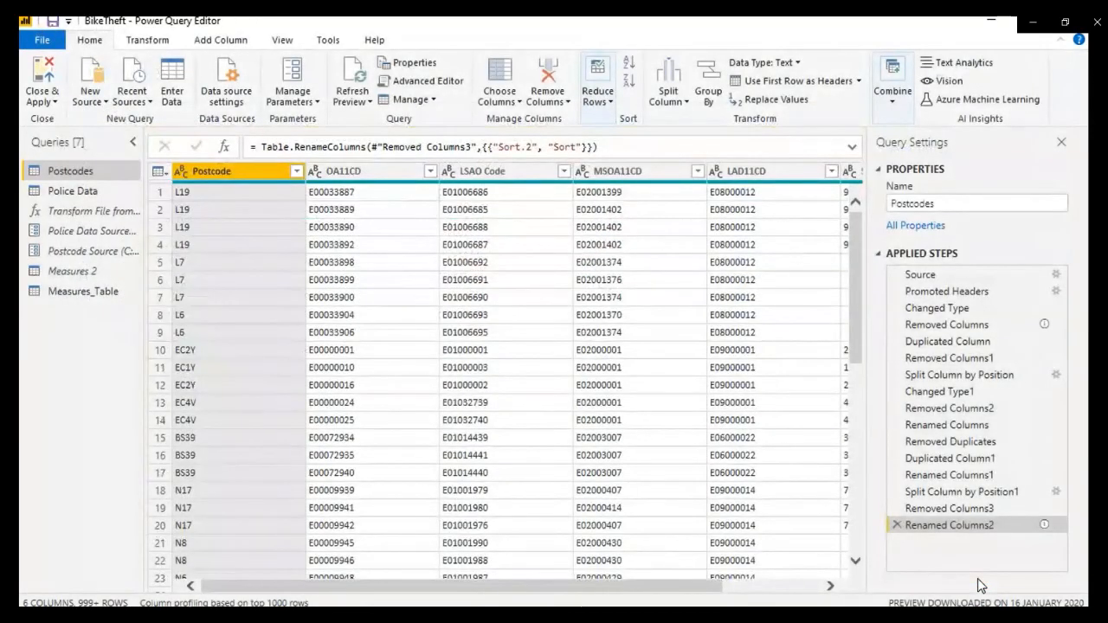
mouse_move(1040, 531)
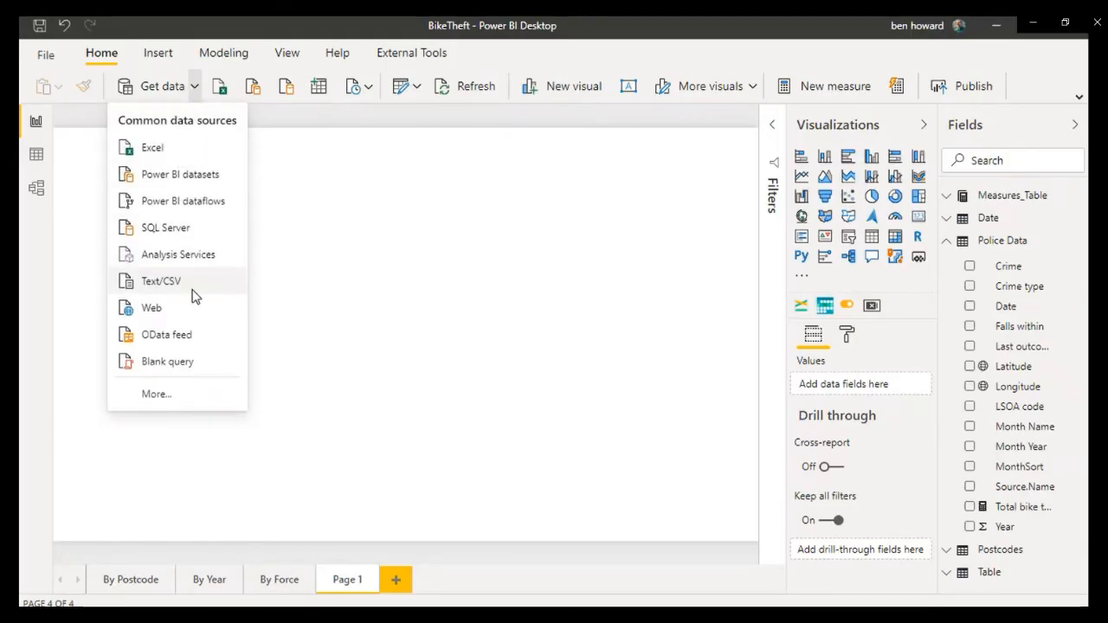
Step: Connect to the text file TrumpTweets2019.txt as a Text/CSV data source
left_click(196, 293)
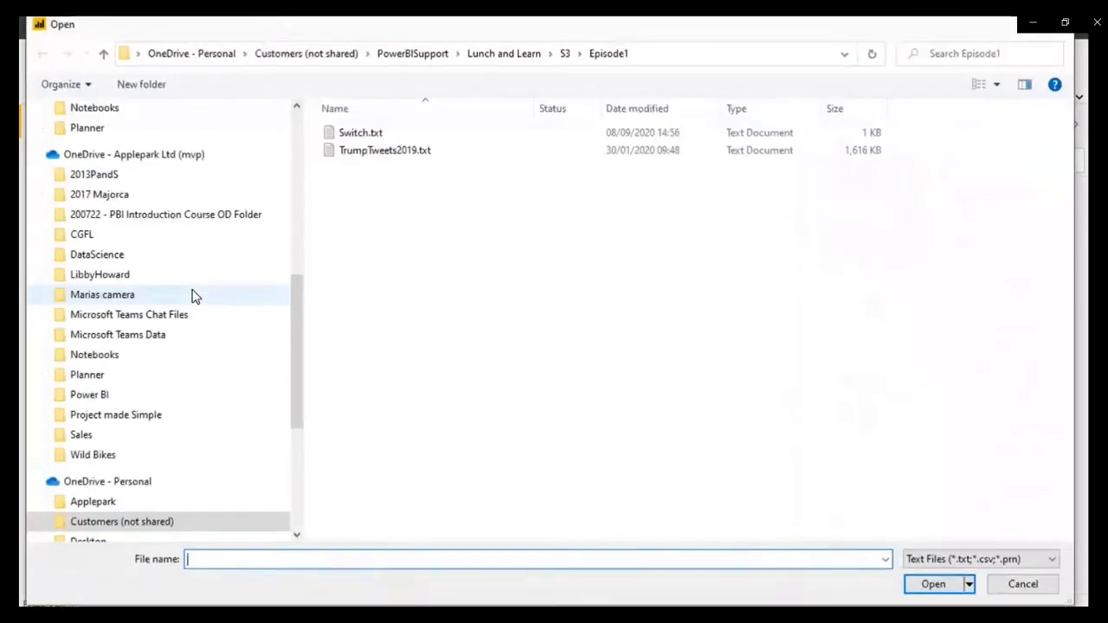
left_click(405, 156)
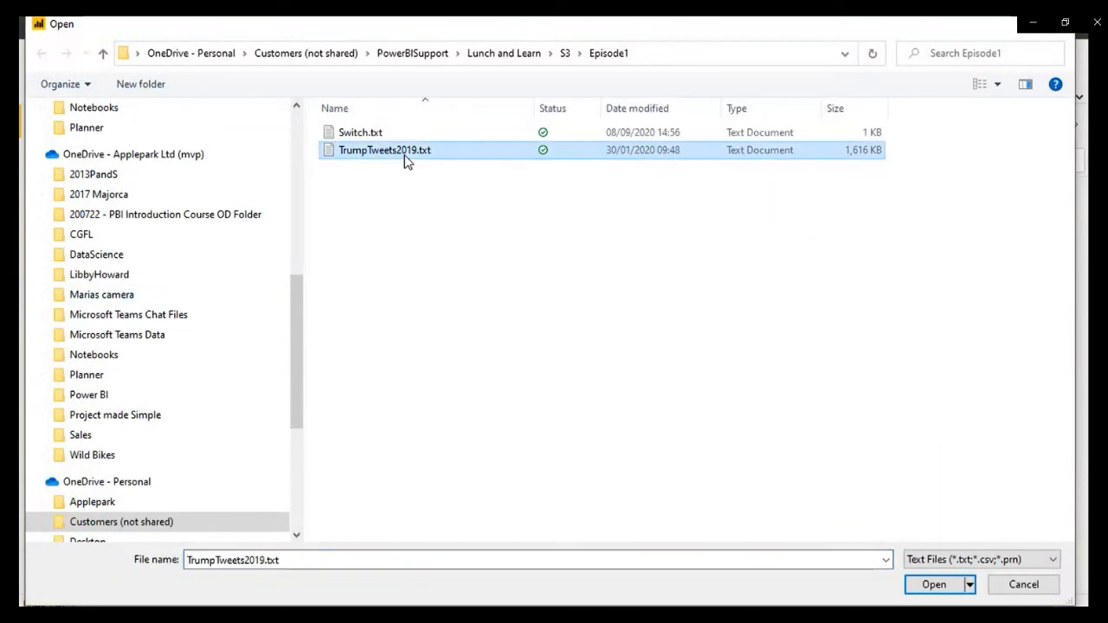
left_click(936, 585)
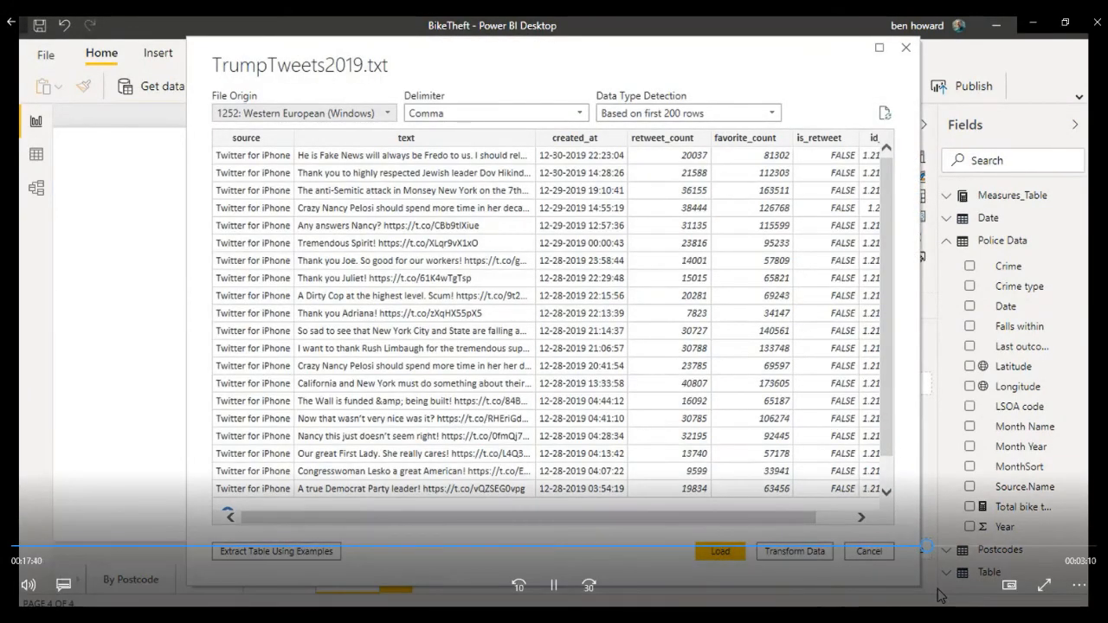
Step: Look over the delimiter options for TrumpTweets2019.txt and start extracting a table from it using examples
left_click(551, 113)
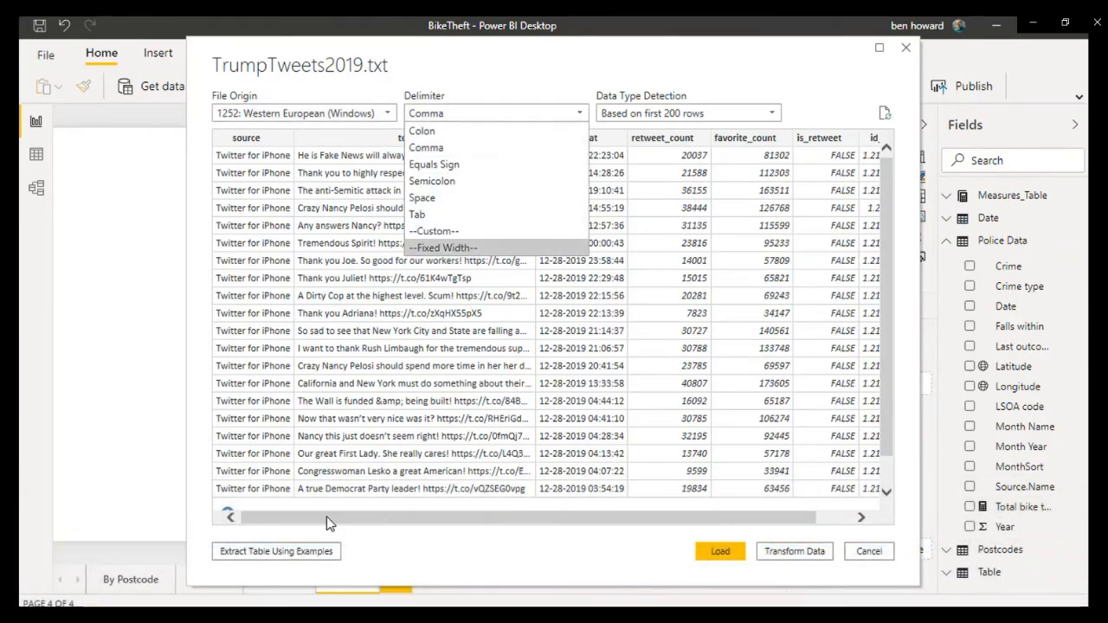
left_click(371, 556)
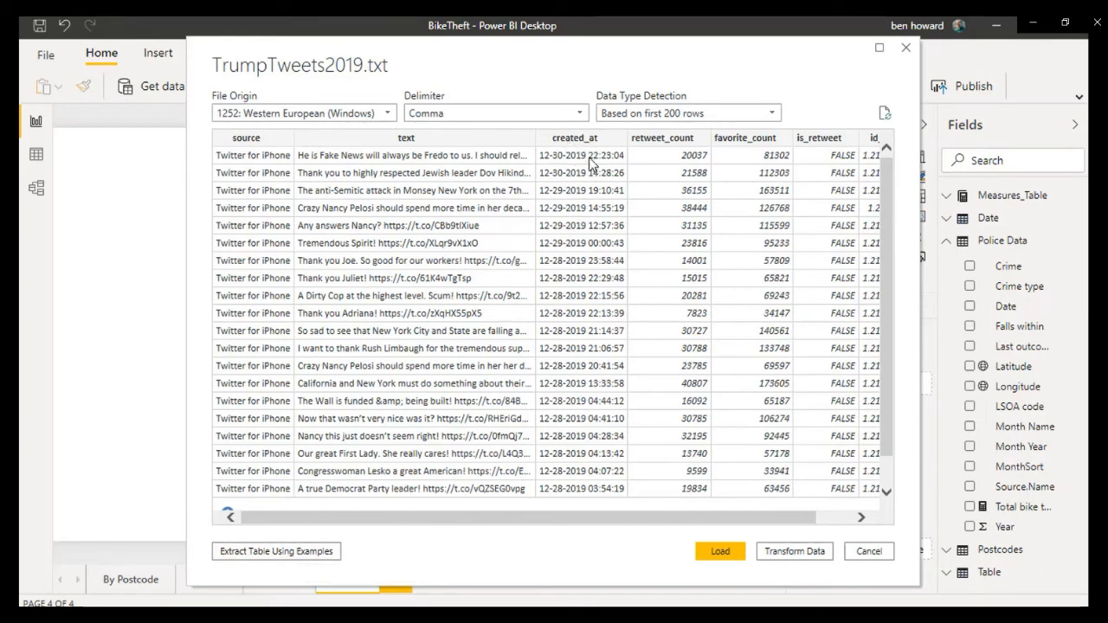
left_click(277, 549)
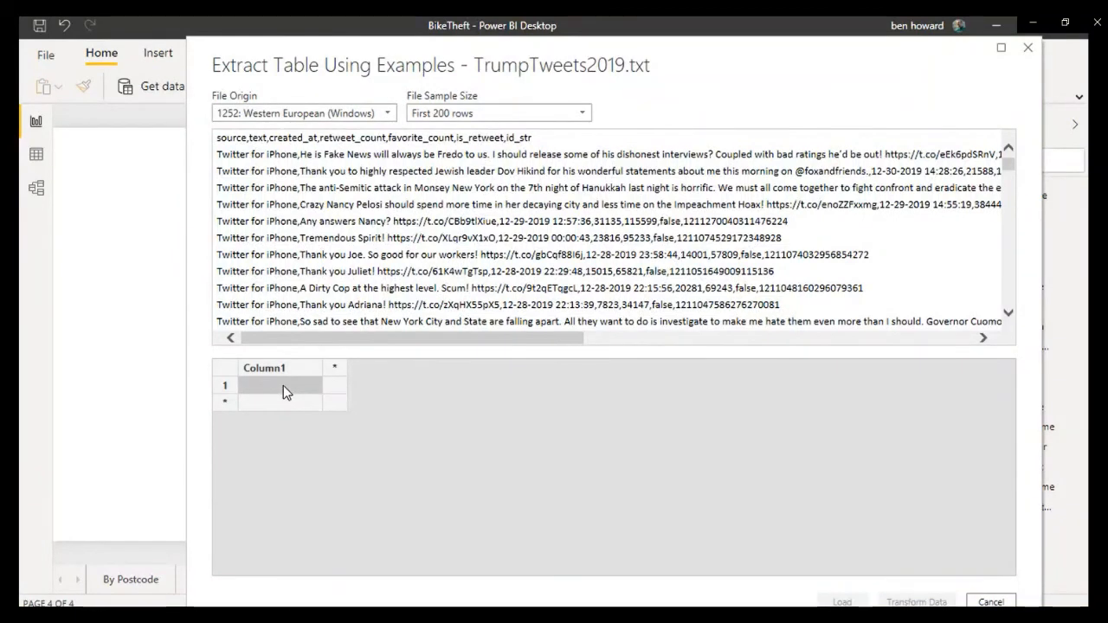
Step: Fill the first column of the extracted table using the example value "Twitter for iPhone"
type("T")
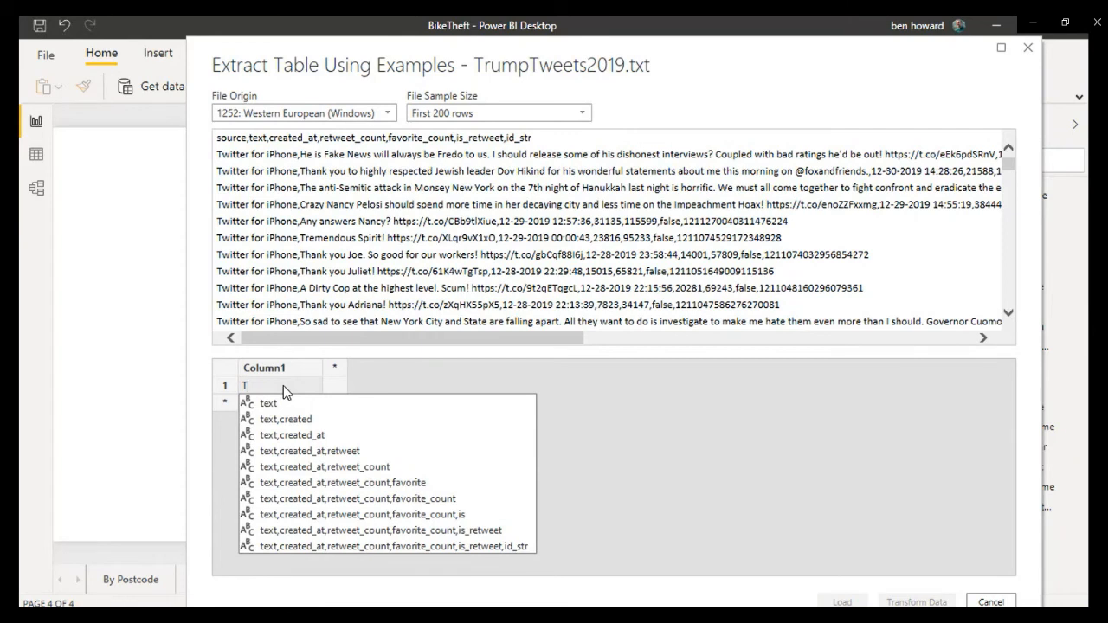
type("witt")
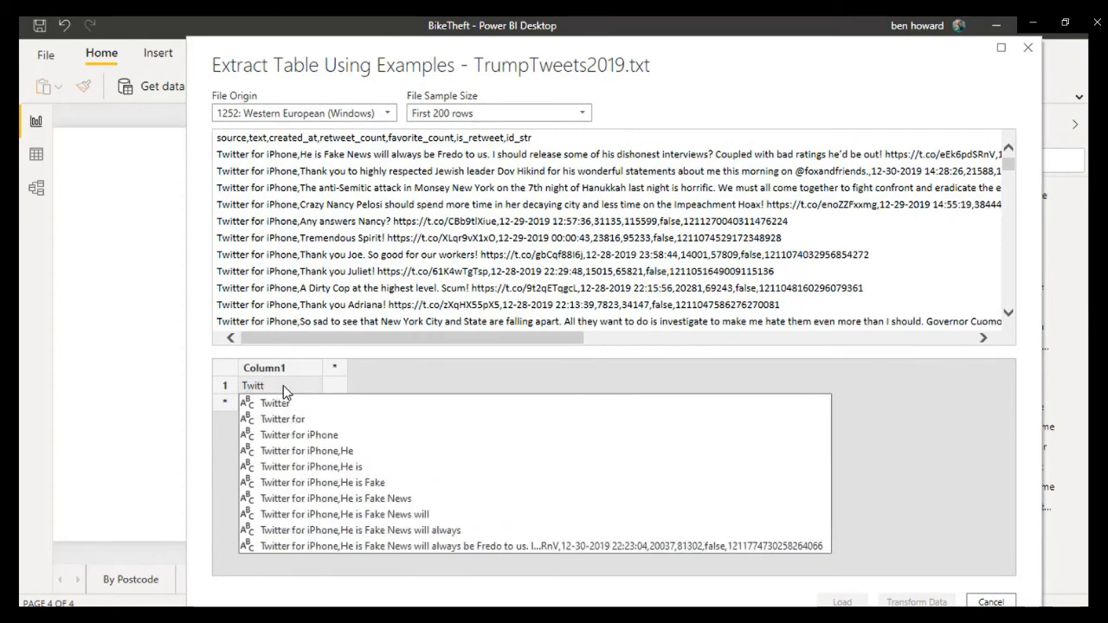
left_click(321, 436)
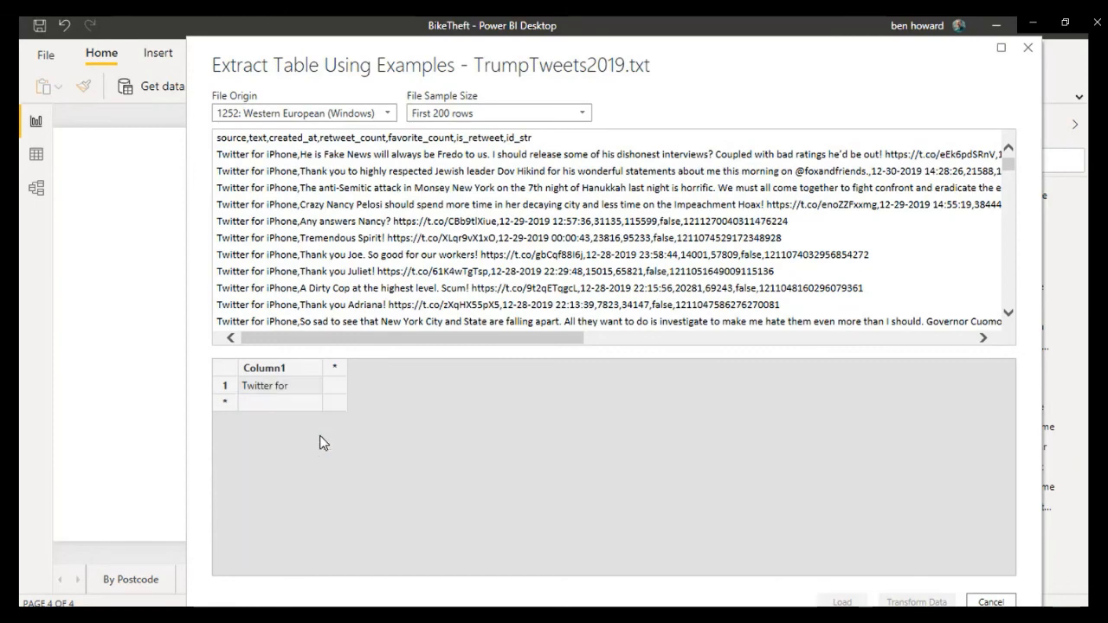
key("Return")
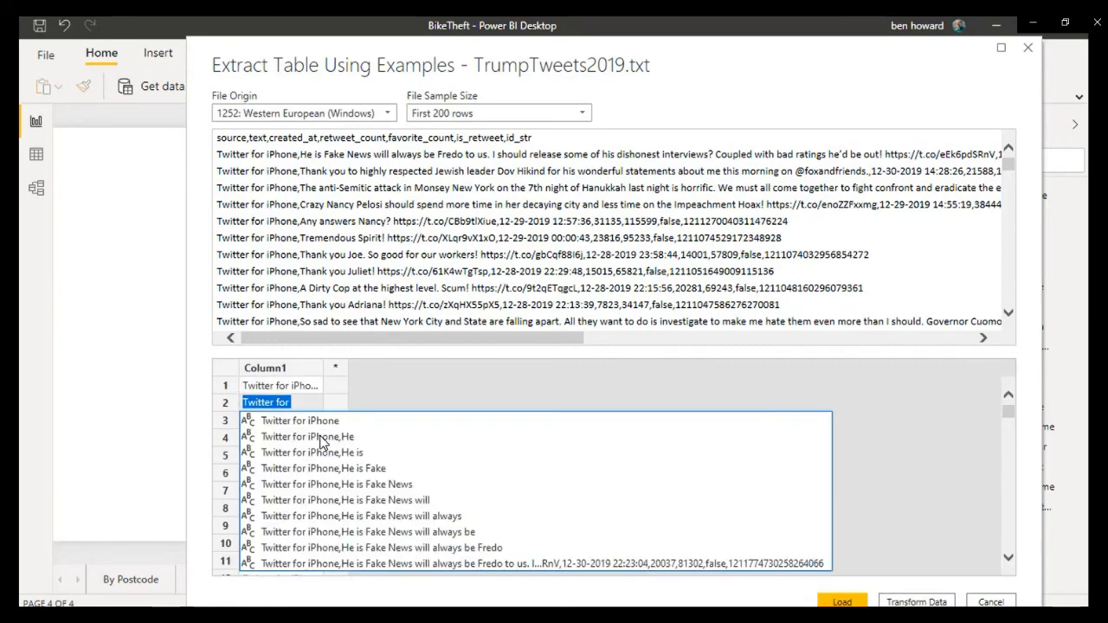
Step: Add a second column to the example table and rename the first column to Source
left_click(345, 388)
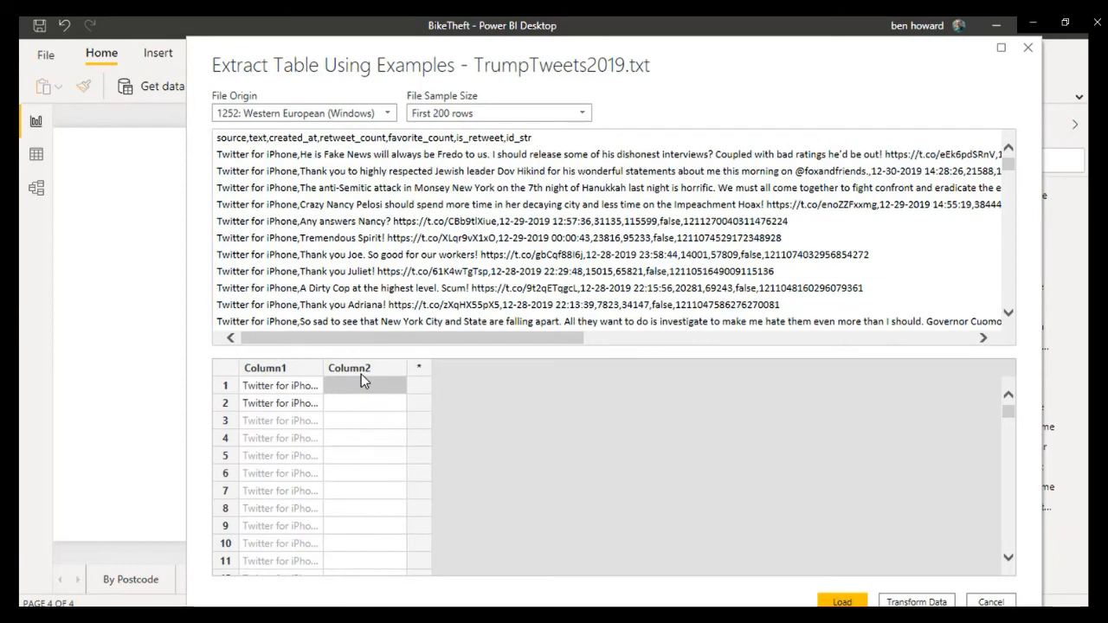
left_click(278, 369)
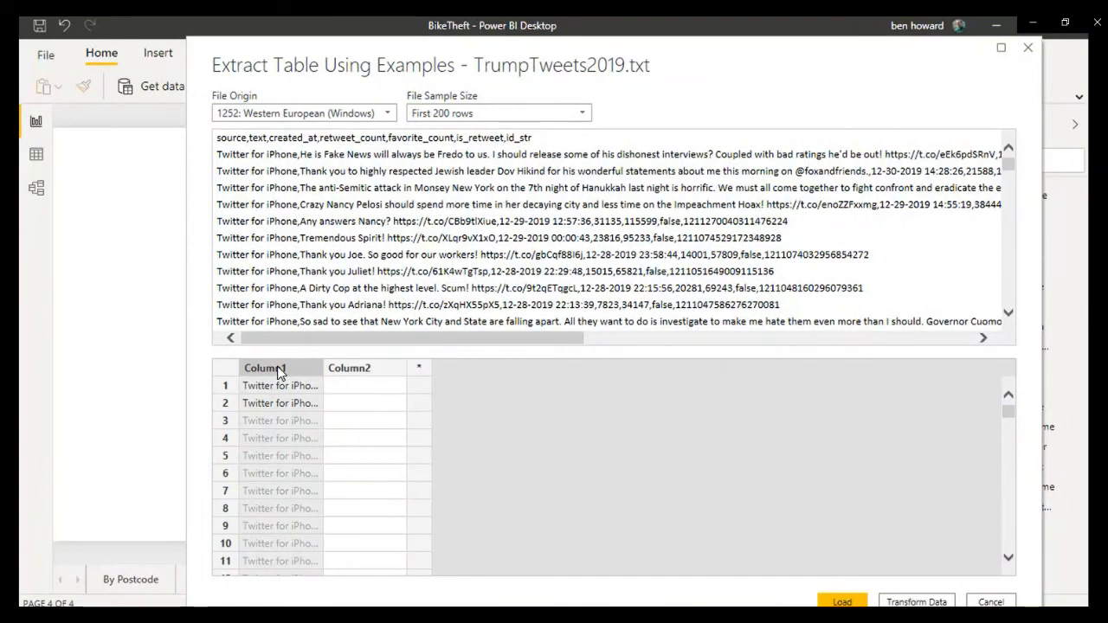
double_click(278, 370)
type("Source")
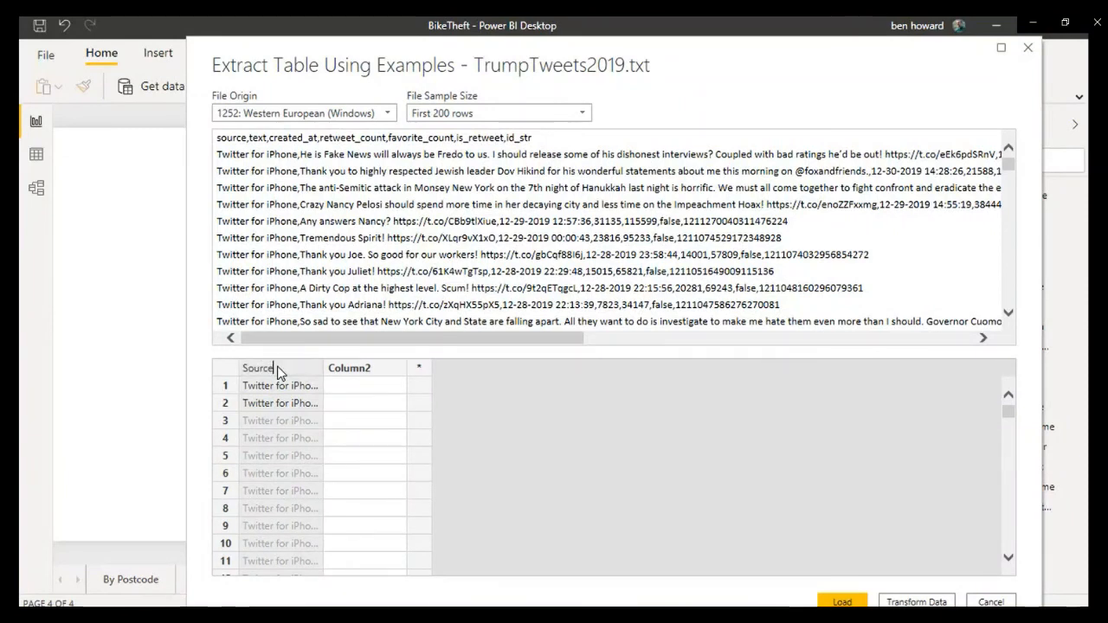
left_click(364, 386)
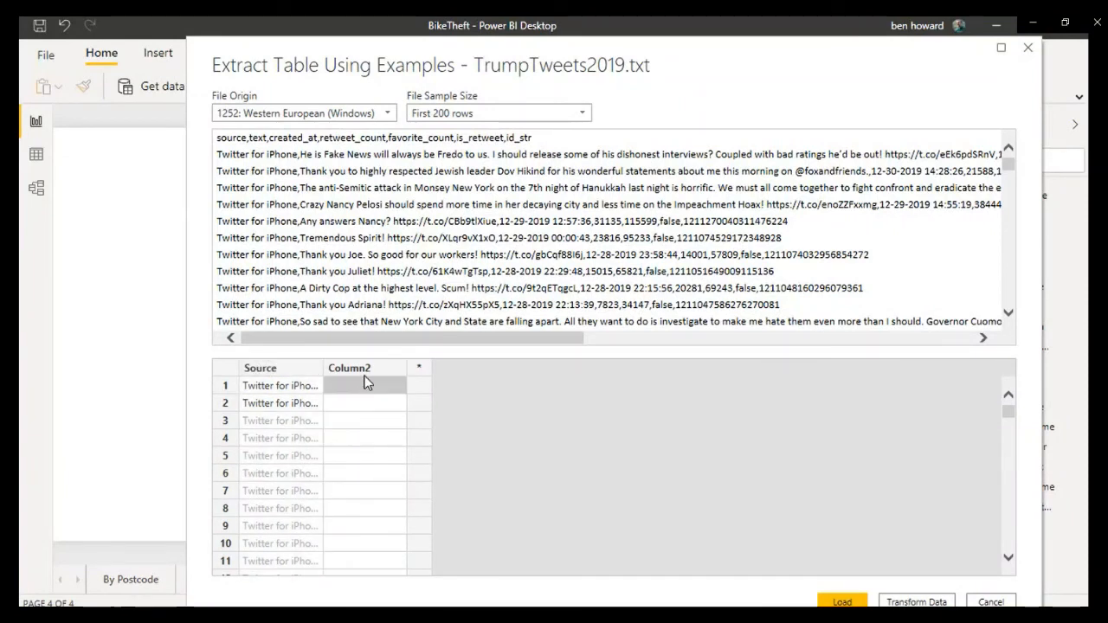
Step: Fill the second column with the tweet dates using the example value 12-30-2019 in row 1
left_click_drag(468, 339, 561, 350)
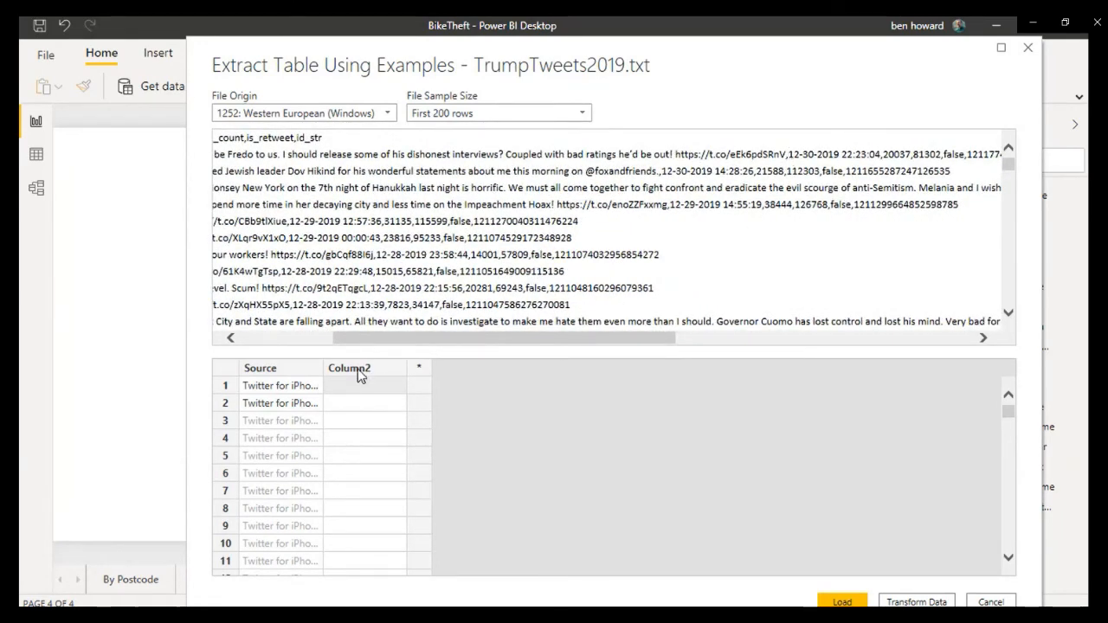
left_click(347, 388)
type("12")
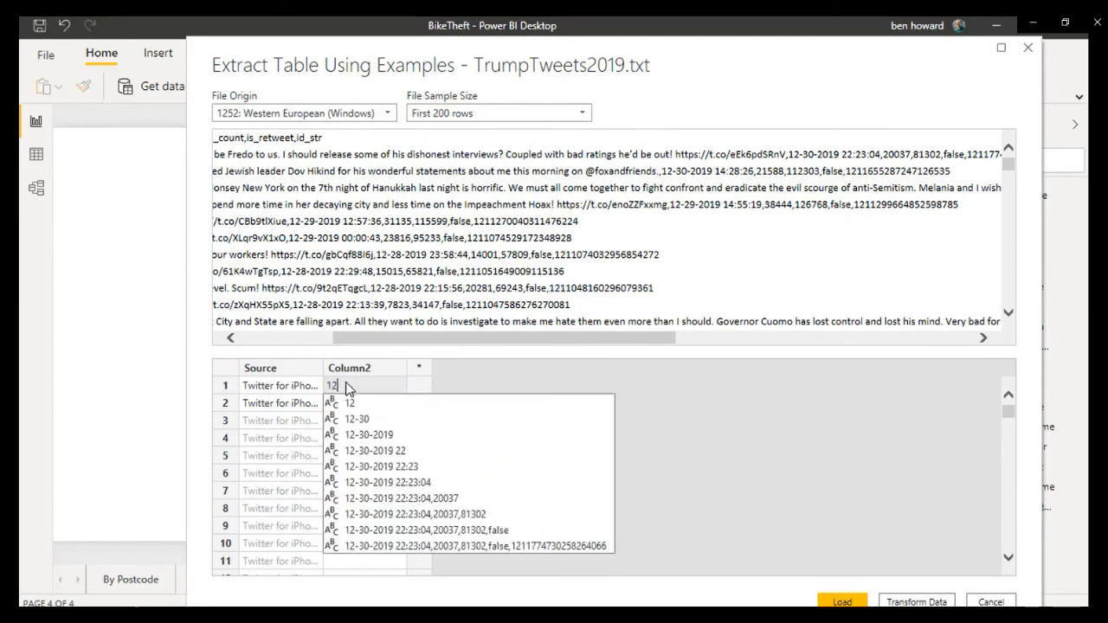
type("-3")
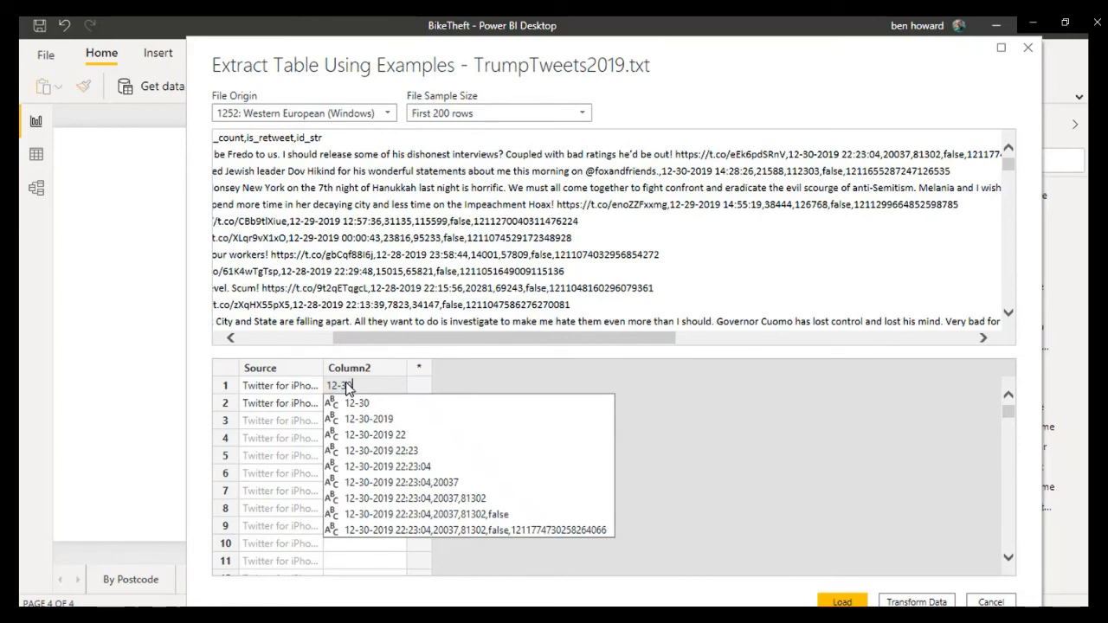
key("Down")
key("Down")
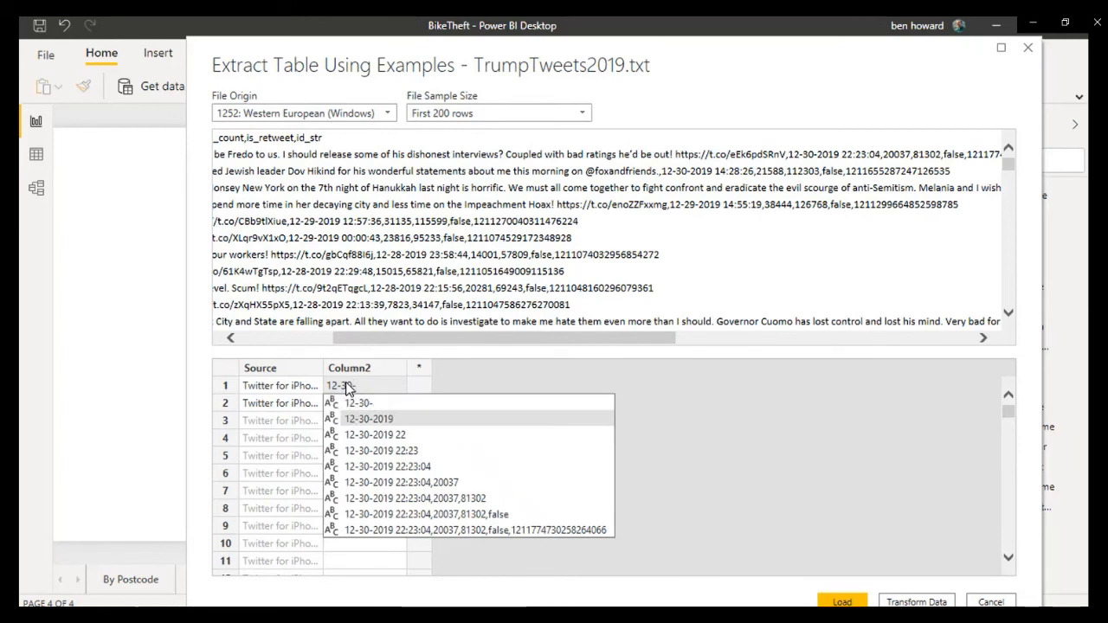
key("Return")
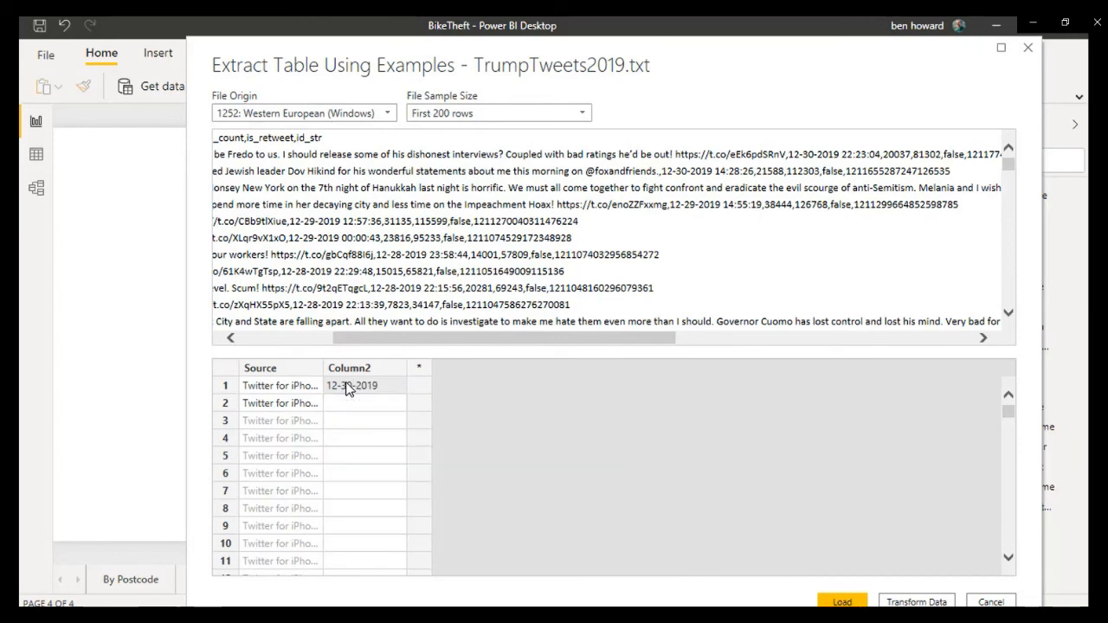
key("Tab")
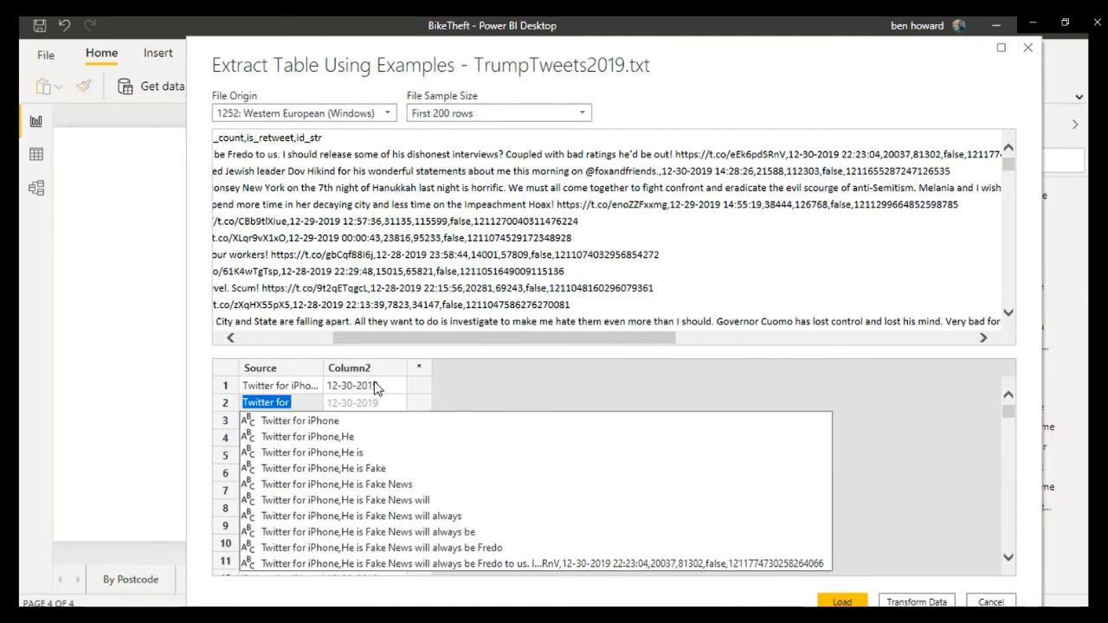
key("Return")
key("Tab")
Step: Add a third column of tweet times from the example 22:23:04, plus a blank fourth column
left_click(424, 381)
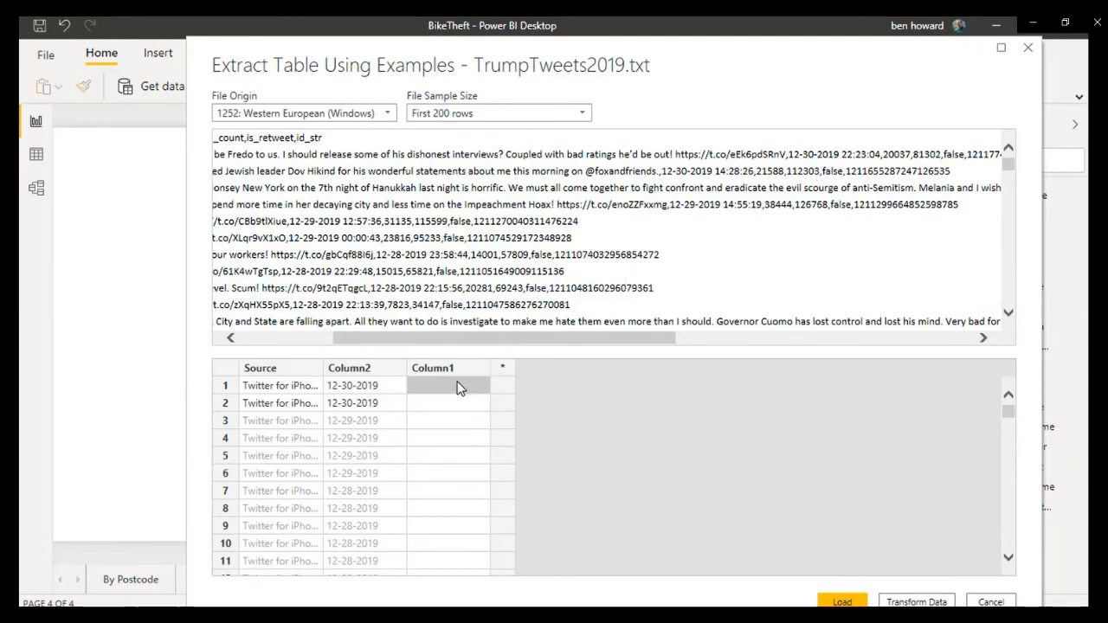
type("22")
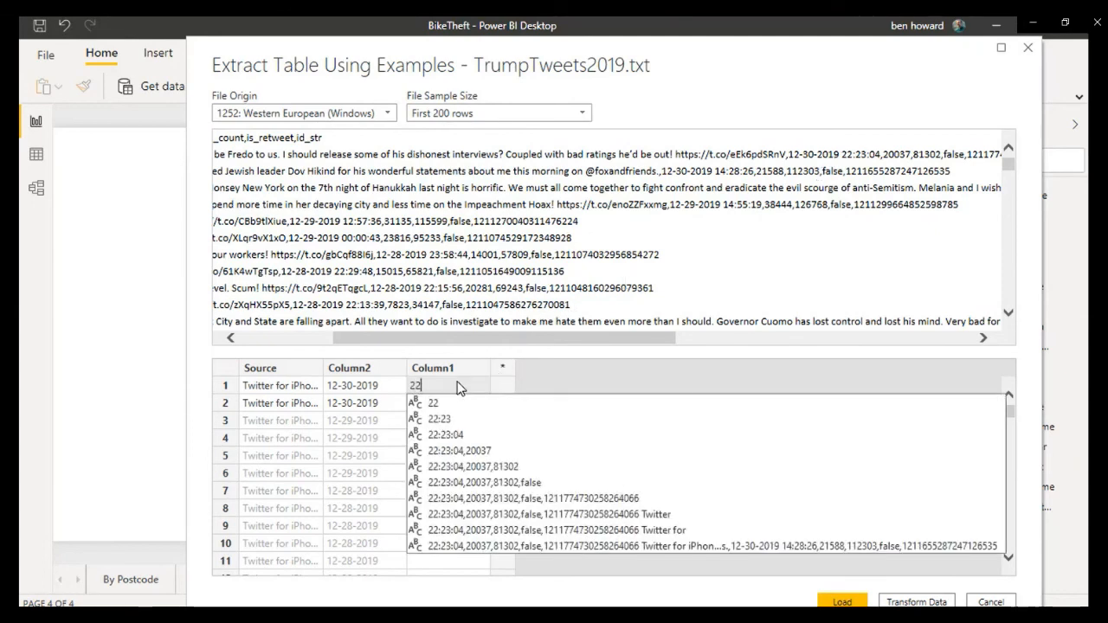
type(":23")
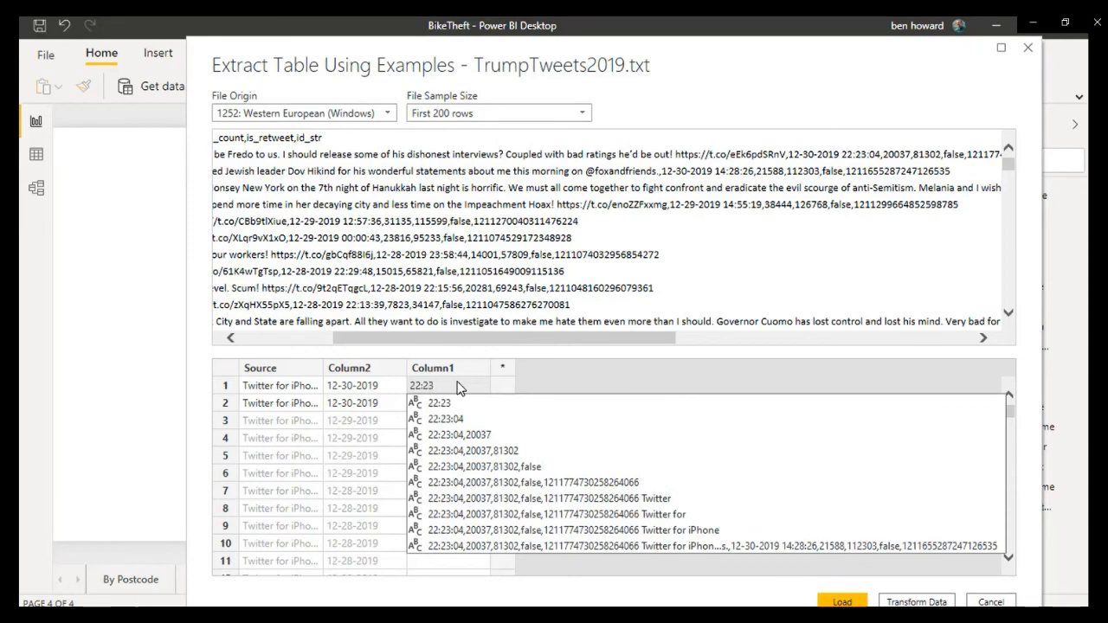
type(":04")
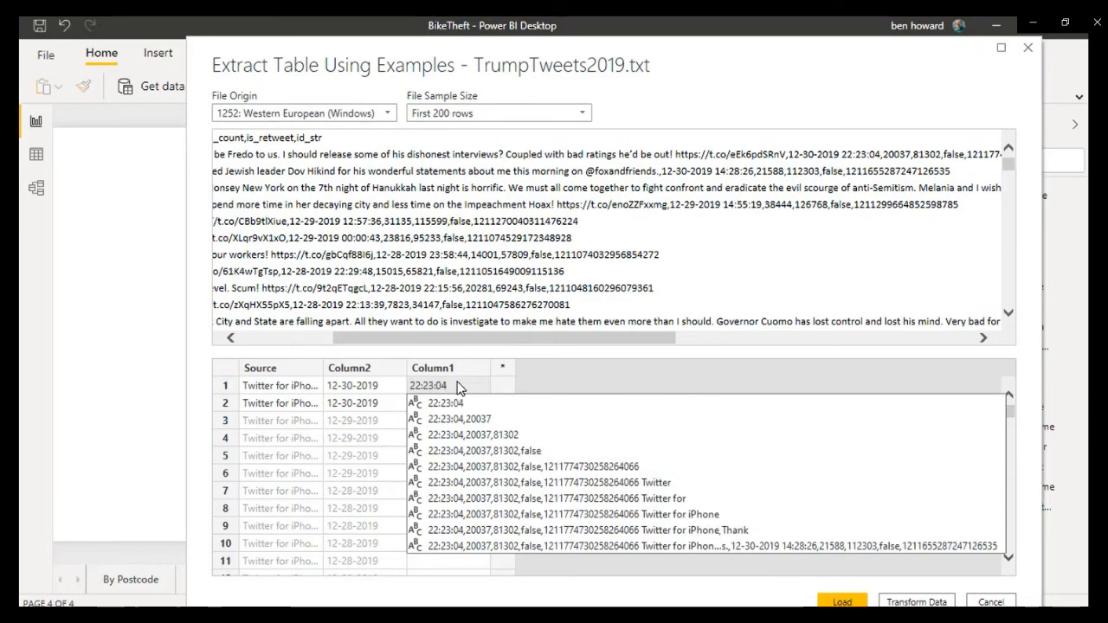
key("Tab")
key("Tab")
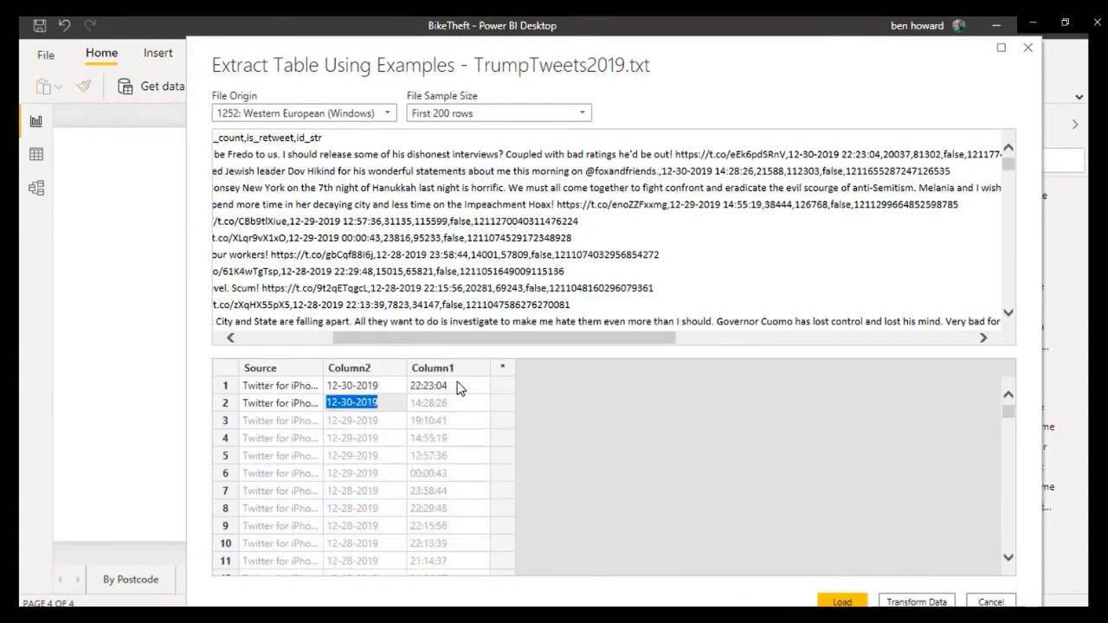
key("Tab")
left_click(496, 387)
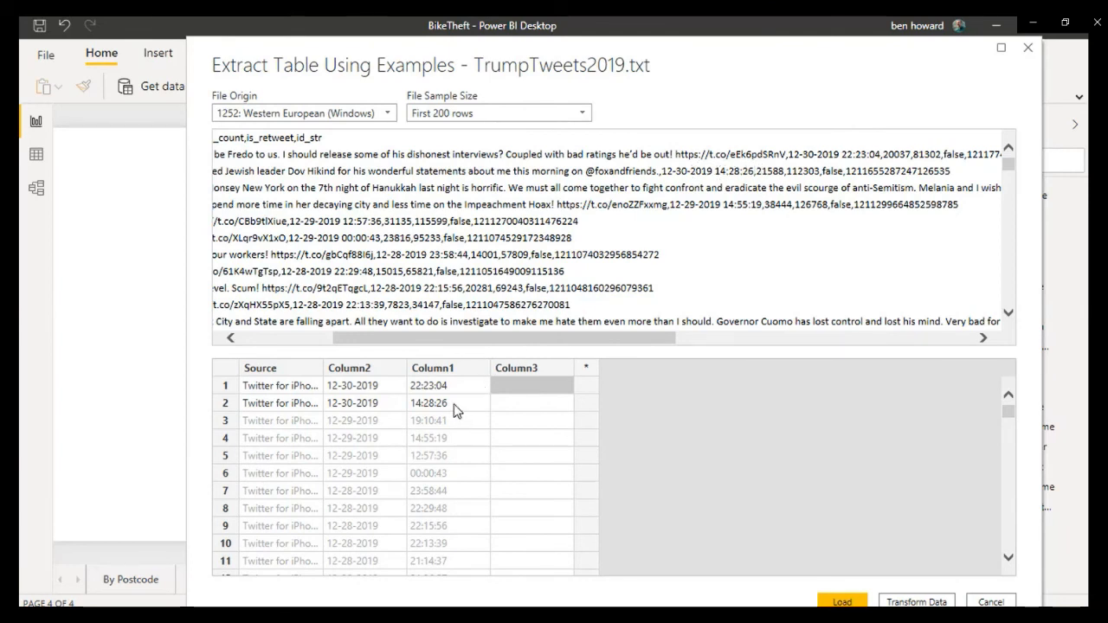
Step: Rename the column of dates to Date and the column of times to Time
right_click(374, 371)
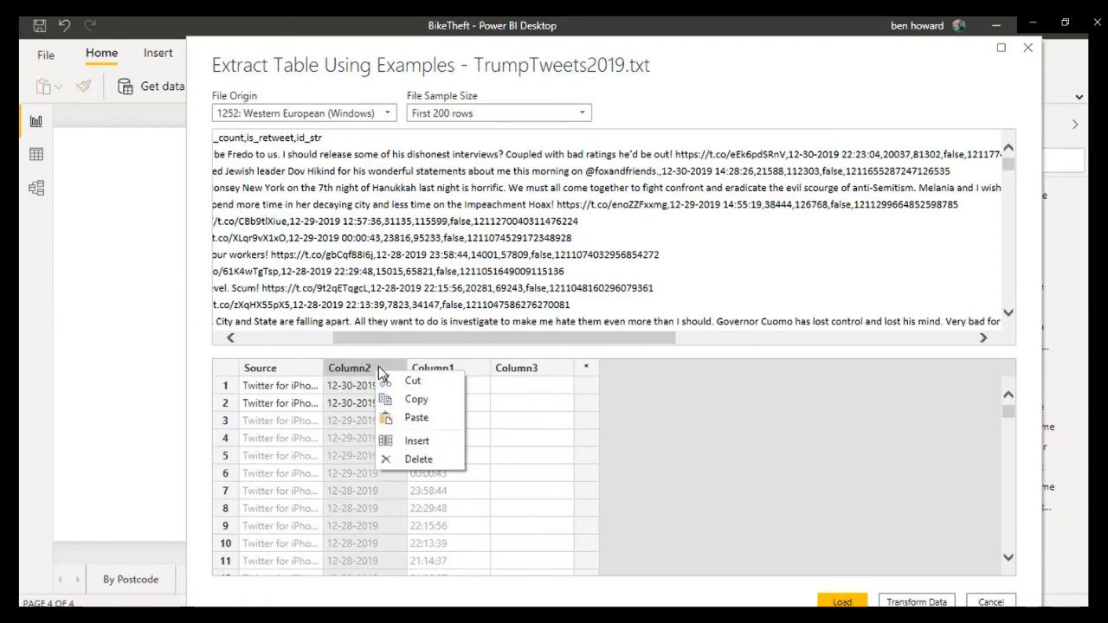
left_click(379, 366)
double_click(378, 367)
type("Date")
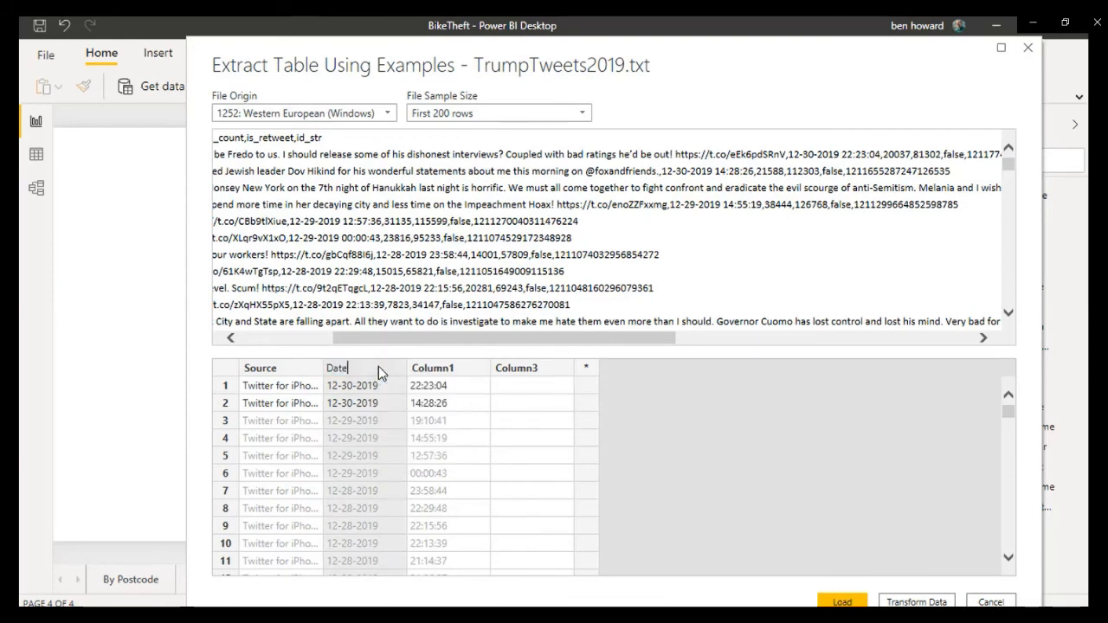
key("Return")
left_click(446, 379)
double_click(445, 379)
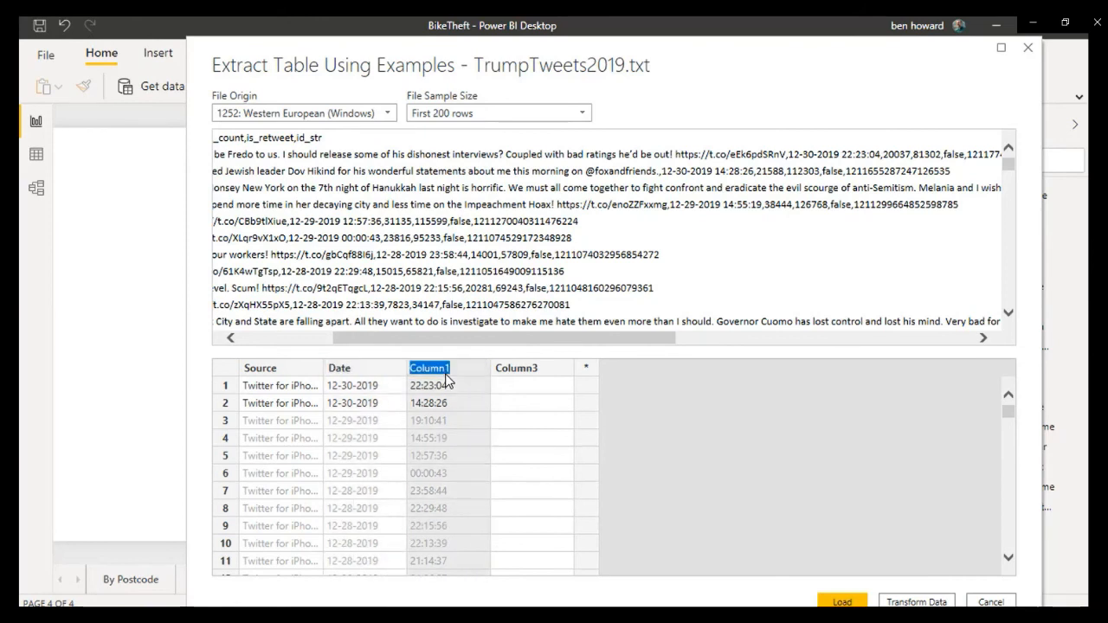
type("Time")
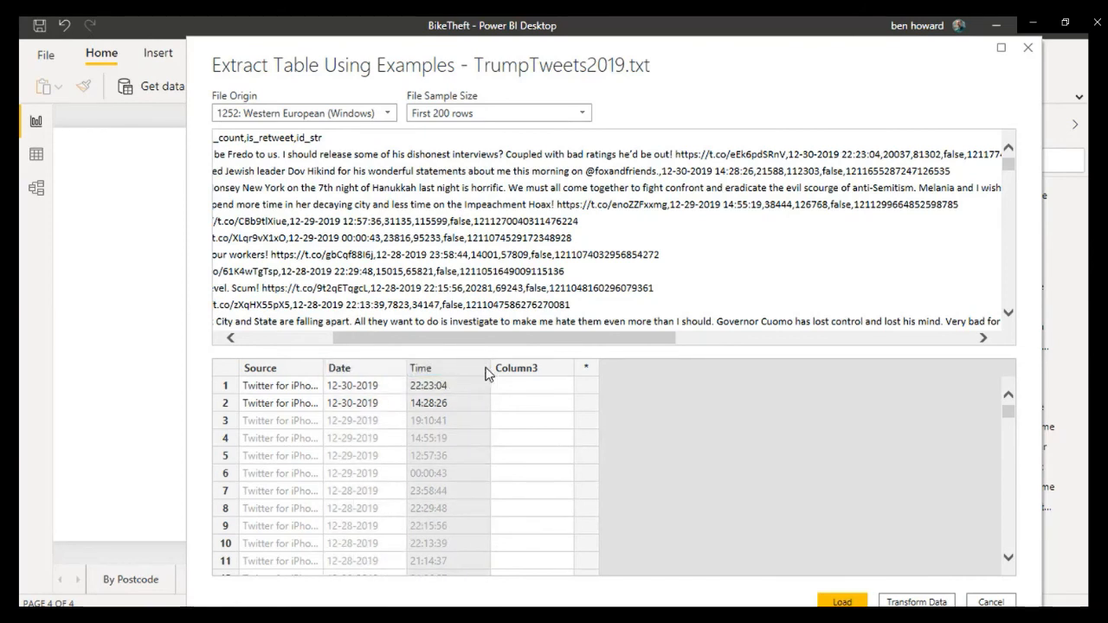
Step: Delete the blank fourth column from the example table
left_click(511, 371)
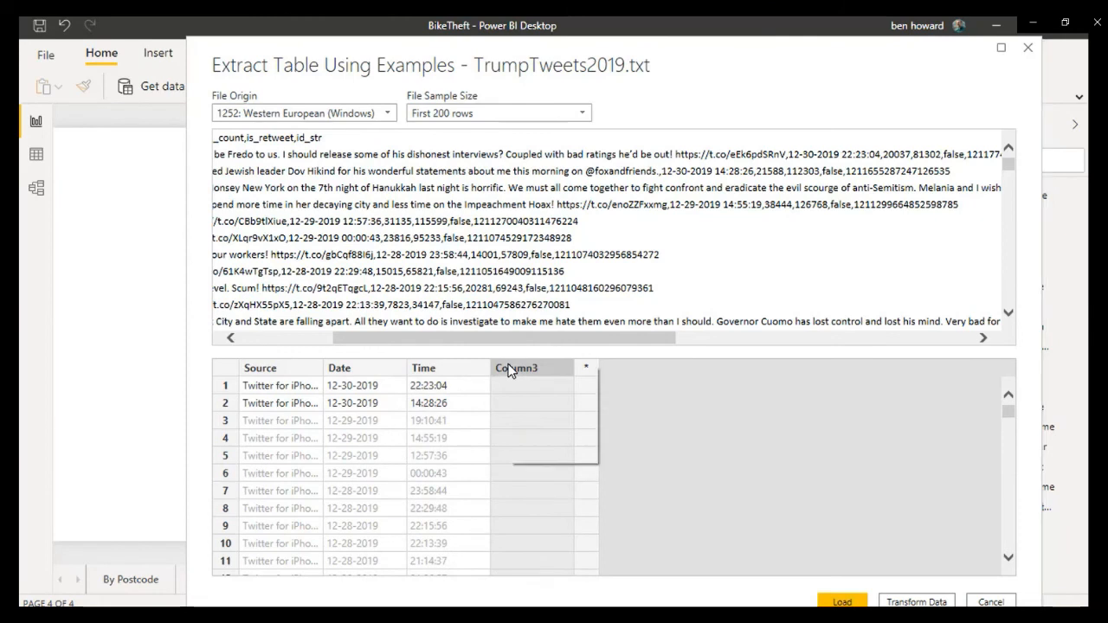
right_click(510, 370)
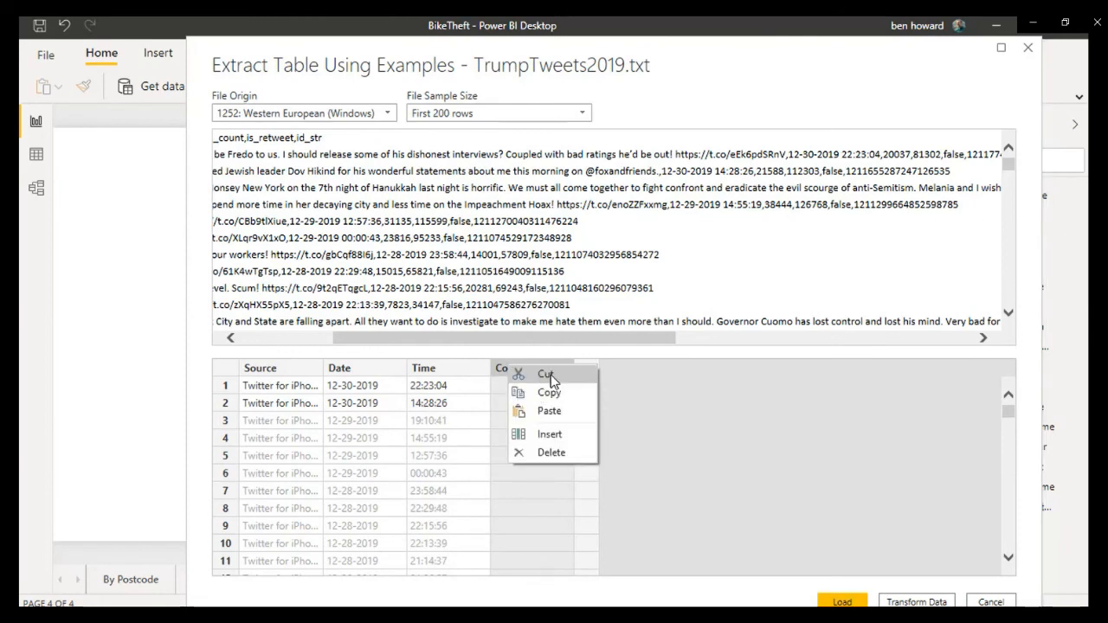
left_click(542, 457)
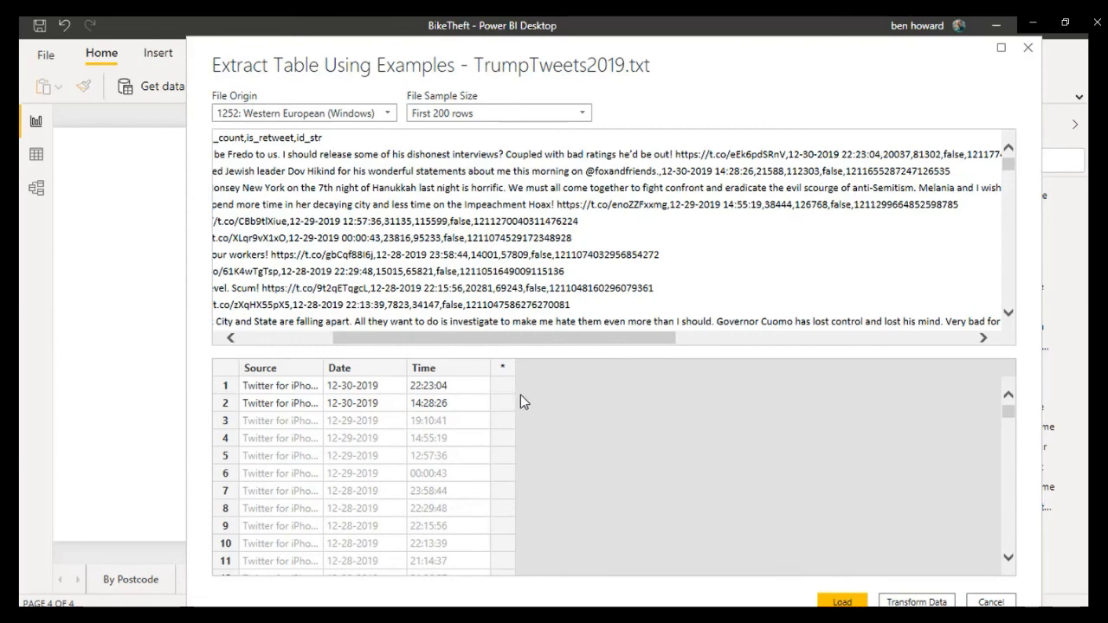
Step: Highlight the opening sentence of the first tweet in the file preview, and load the extracted table into the report
left_click_drag(518, 340, 438, 341)
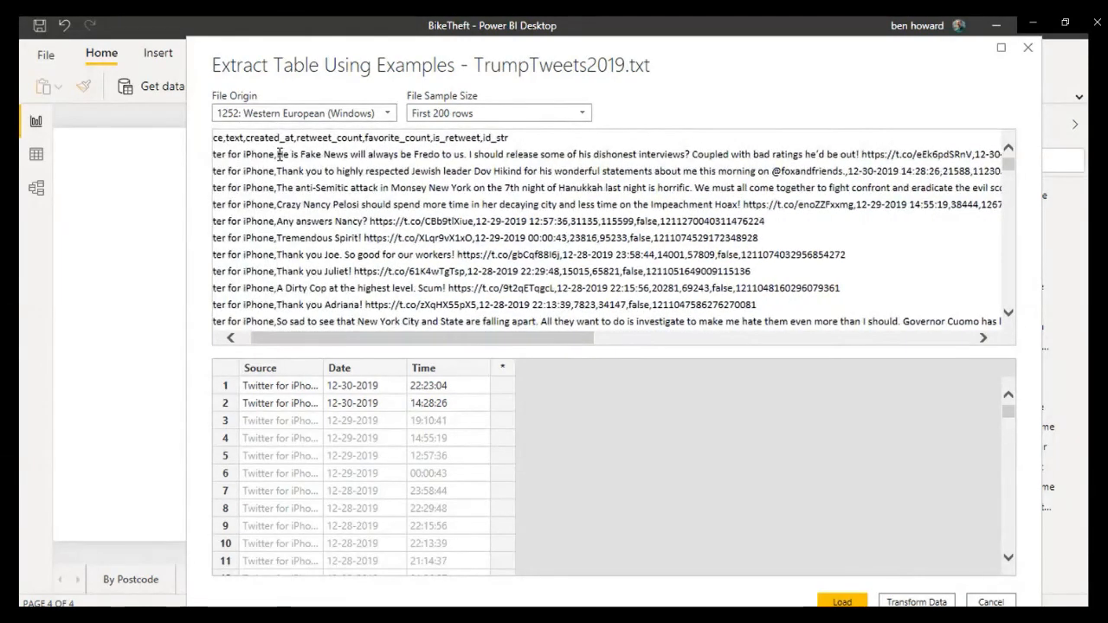
left_click_drag(277, 156, 465, 161)
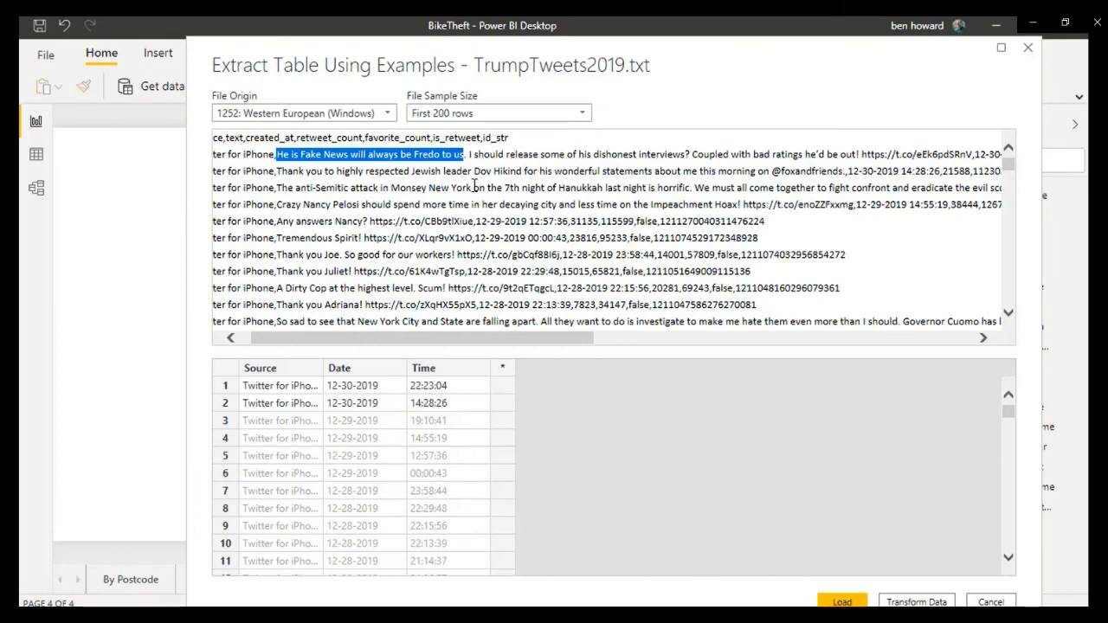
left_click(835, 602)
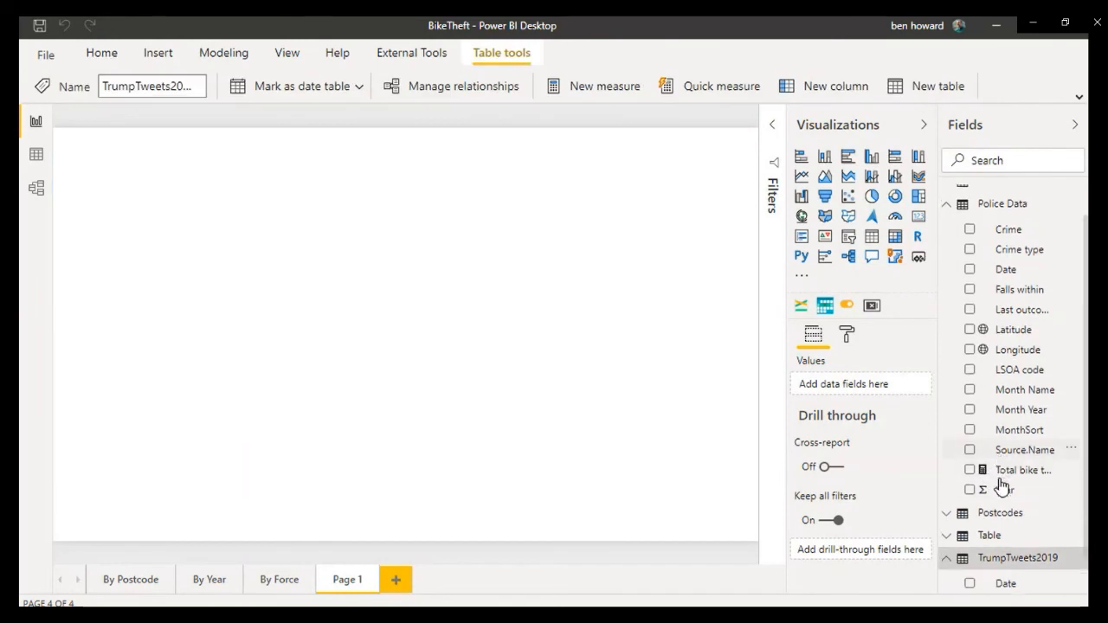
Step: Place the TrumpTweets2019 Date and Time fields on Page 1 as two separate table visuals, and view the filters affecting the Time table
scroll(1002, 488, "down", 1)
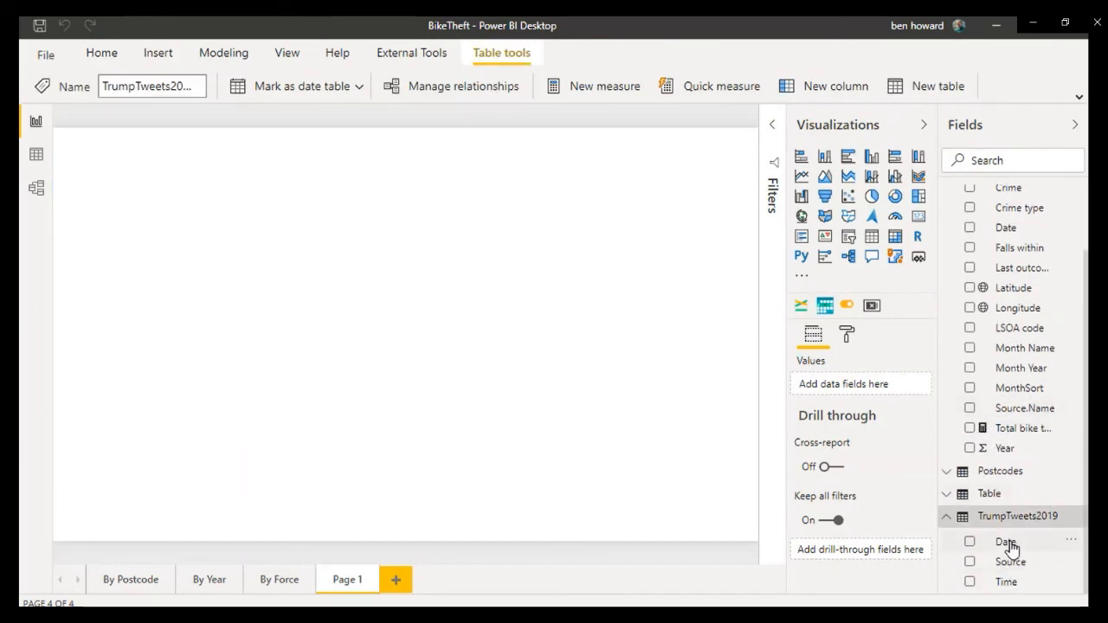
left_click_drag(1009, 546, 554, 354)
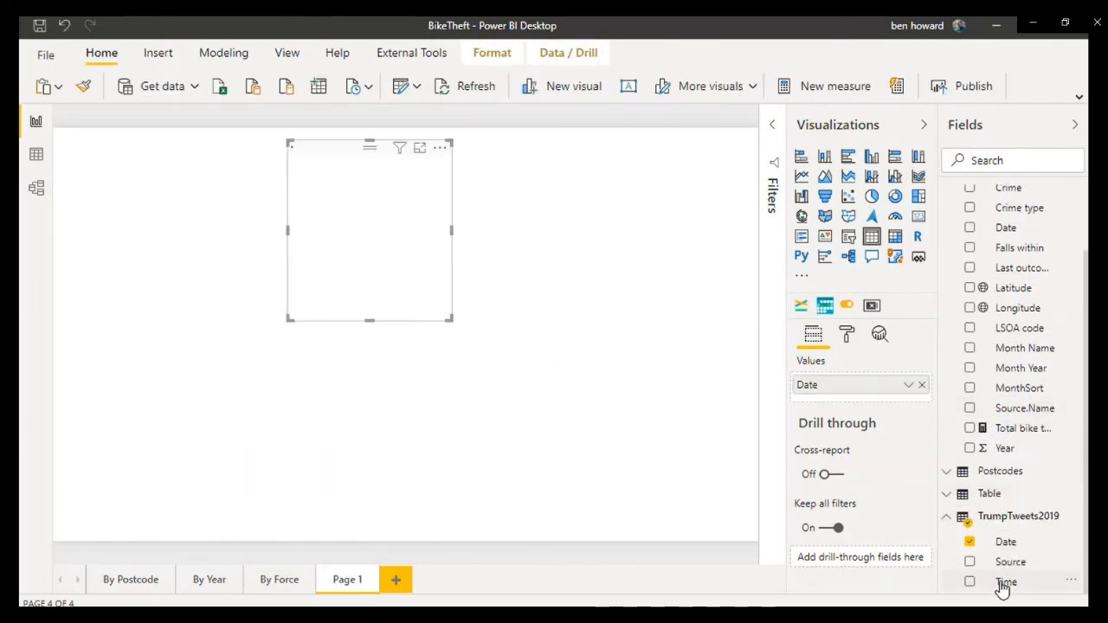
left_click_drag(1003, 589, 533, 228)
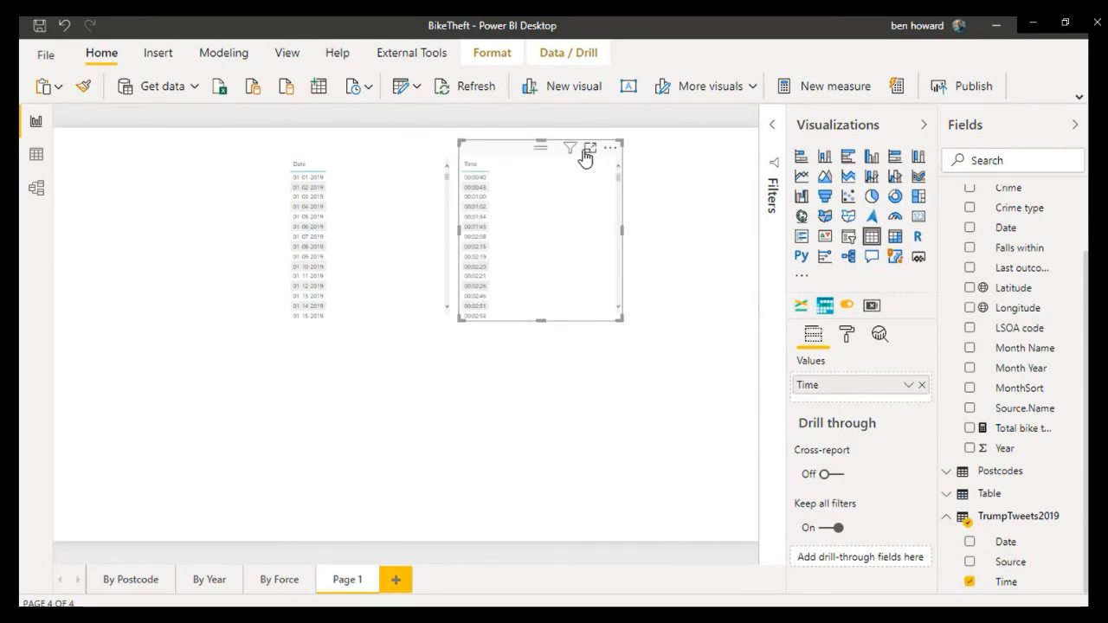
mouse_move(575, 158)
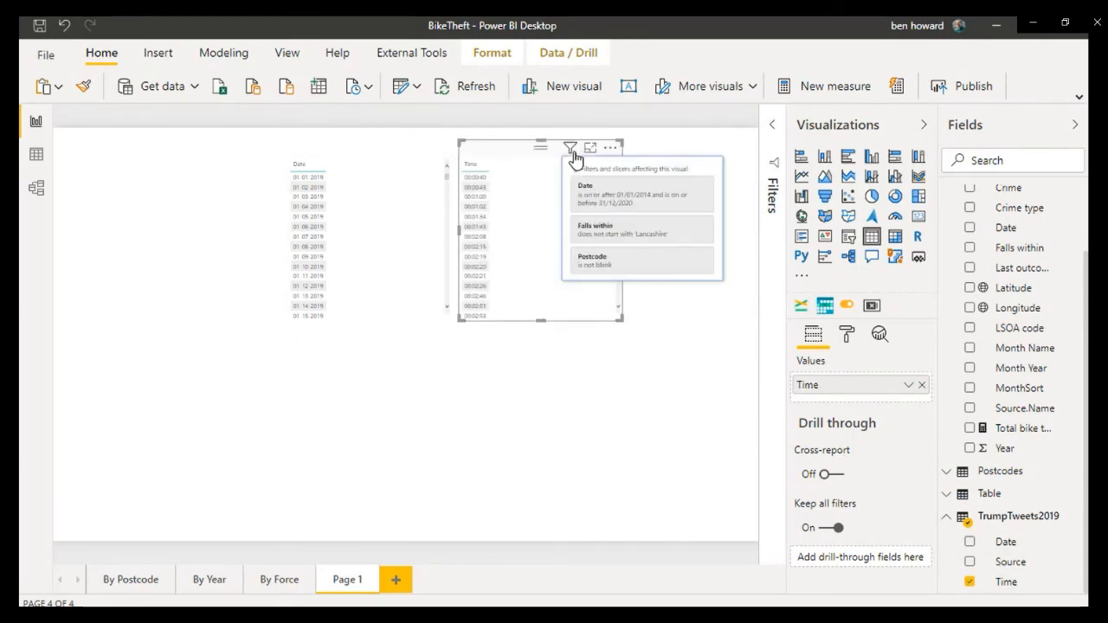